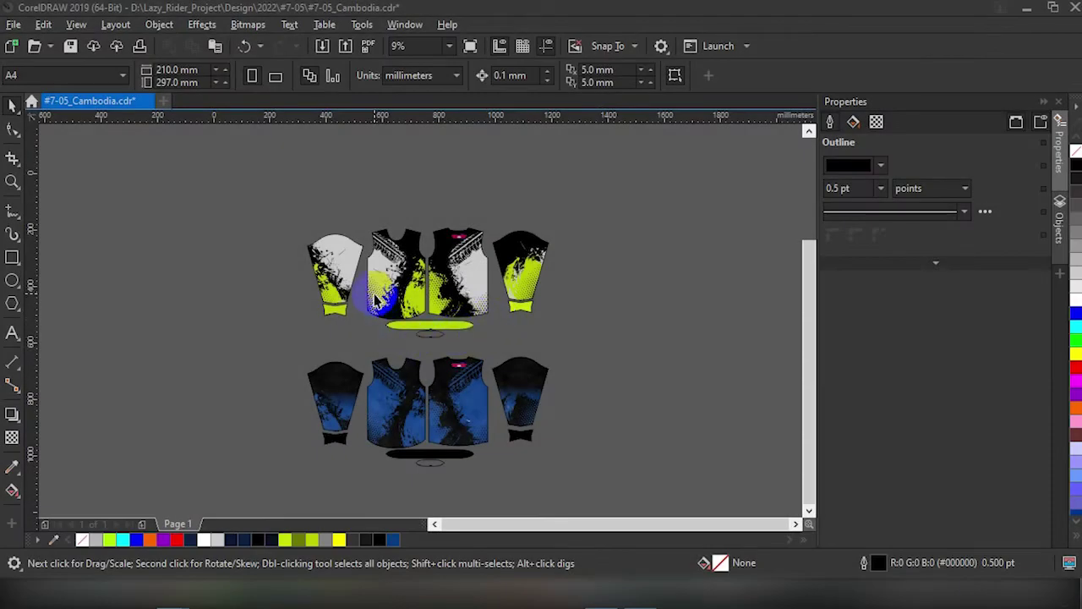
Zoom in, select the front jersey PowerClip, and edit its clipped contents
scroll(378, 297, "up", 3)
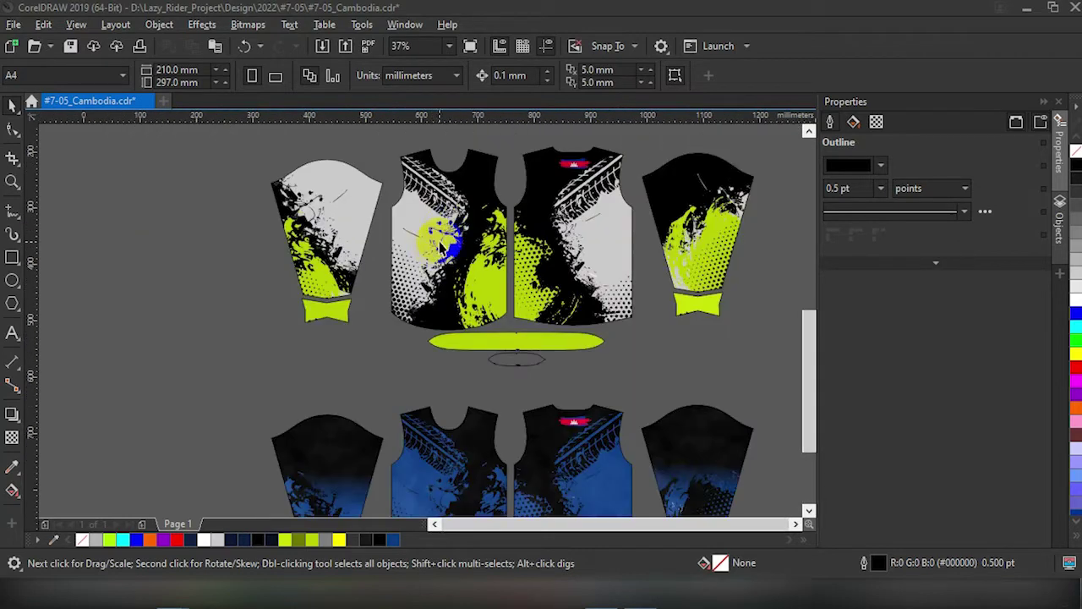
left_click(439, 245)
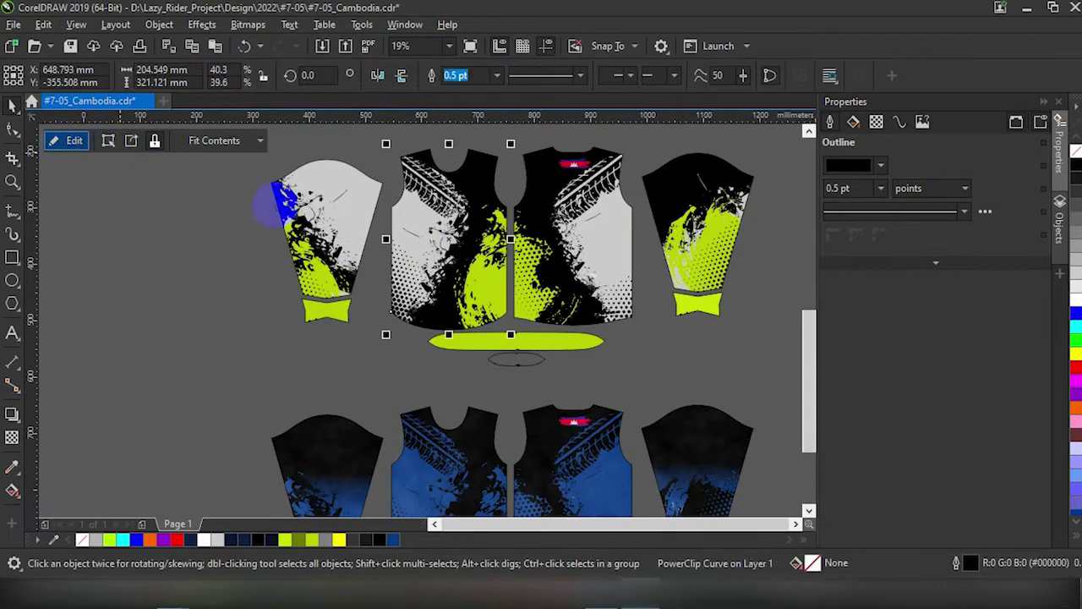
left_click(415, 178, "ctrl")
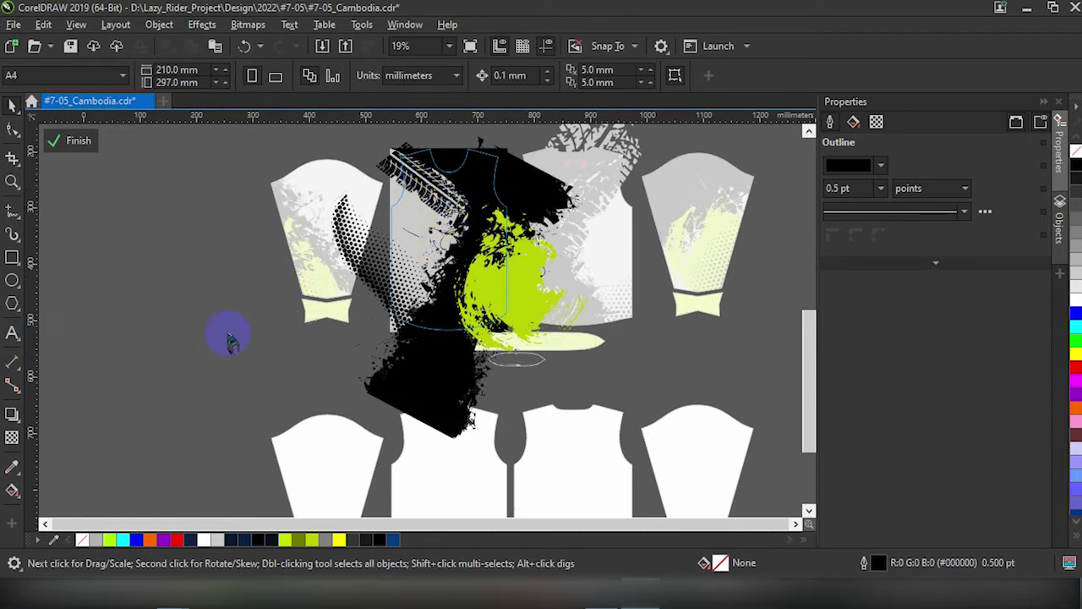
Add a 150 pt CAMBODIA text line left of the sleeve
key("F8")
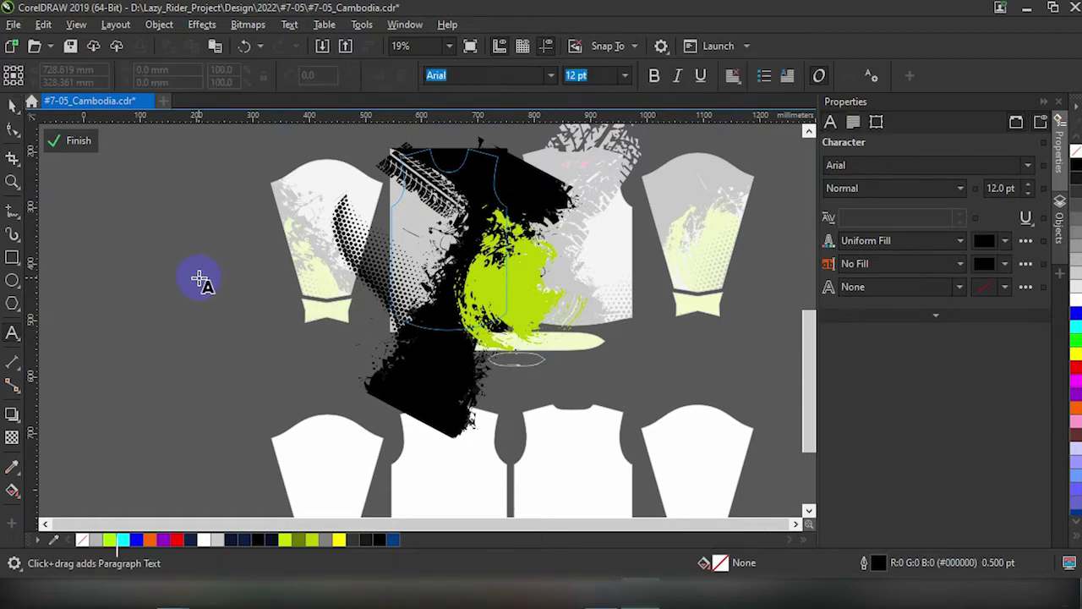
left_click(198, 276)
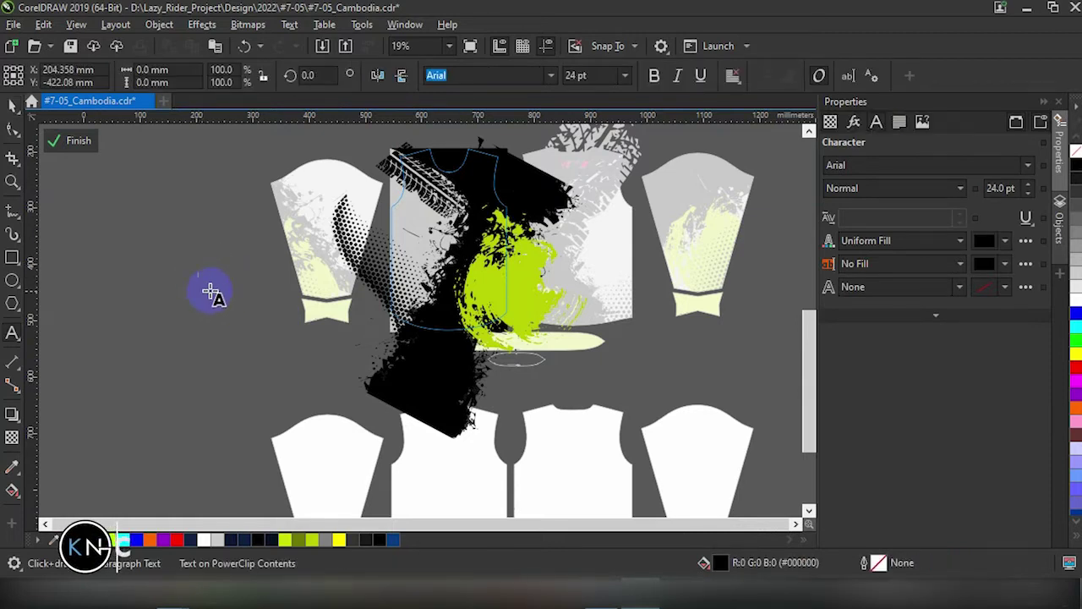
left_click(624, 75)
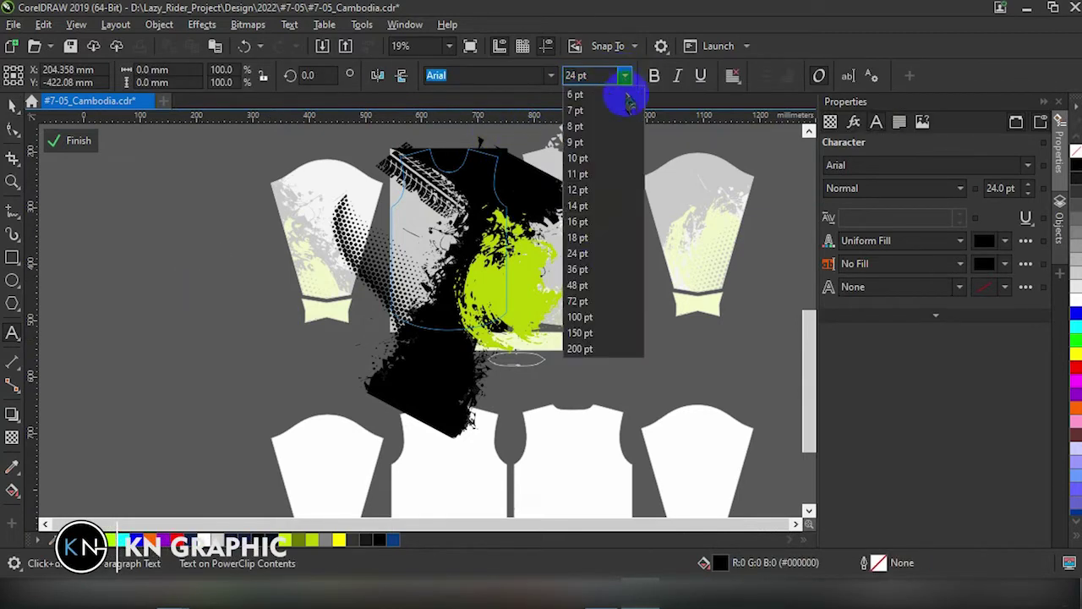
left_click(606, 333)
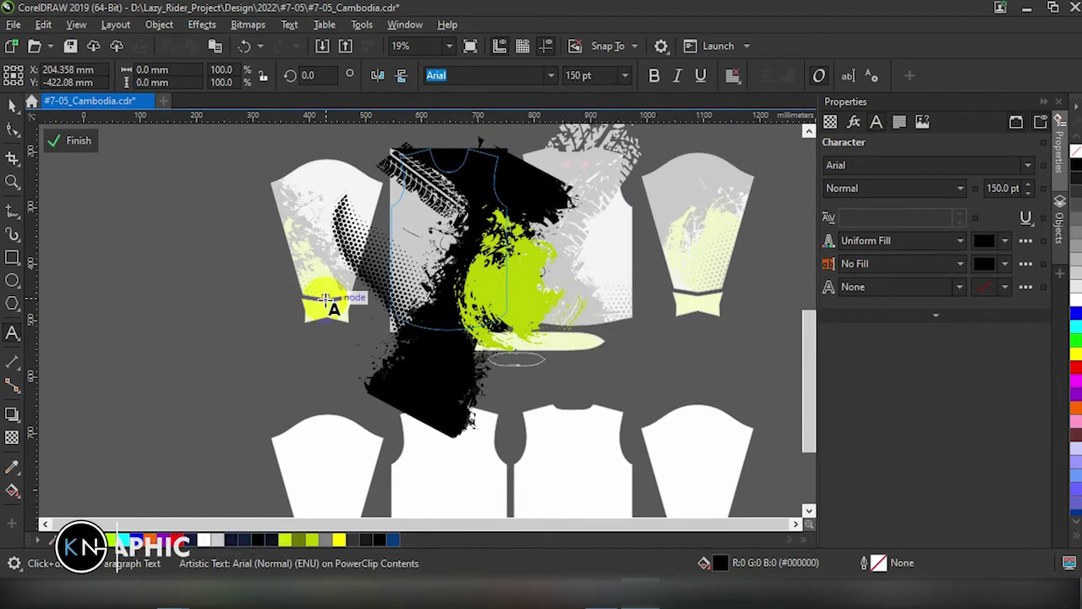
type("CAMBODIA")
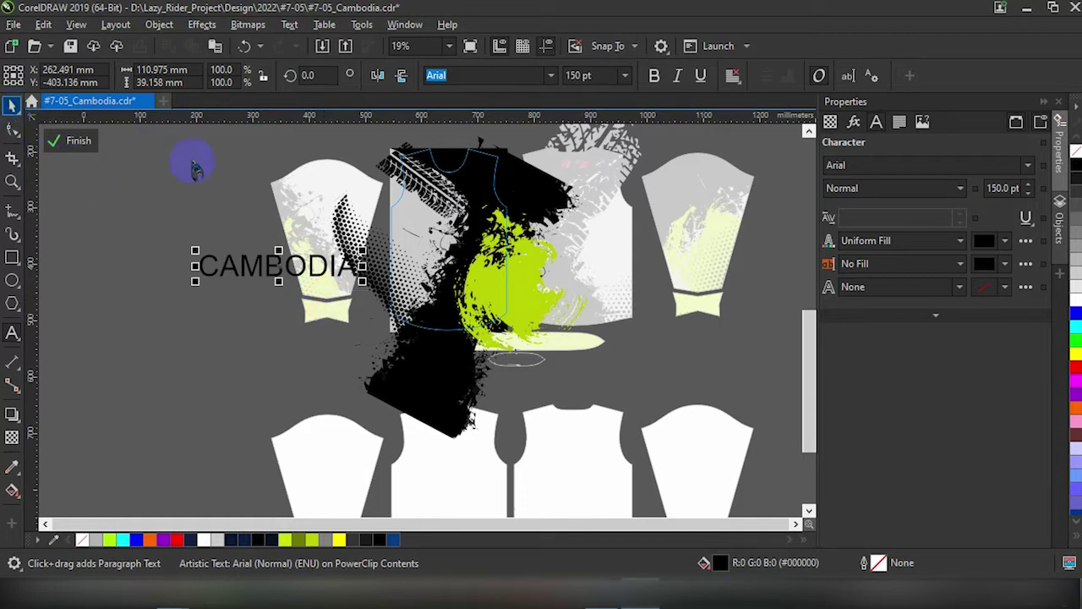
Replace CAMBODIA with the Khmer word and enlarge it to about 295 pt
key("ctrl+space")
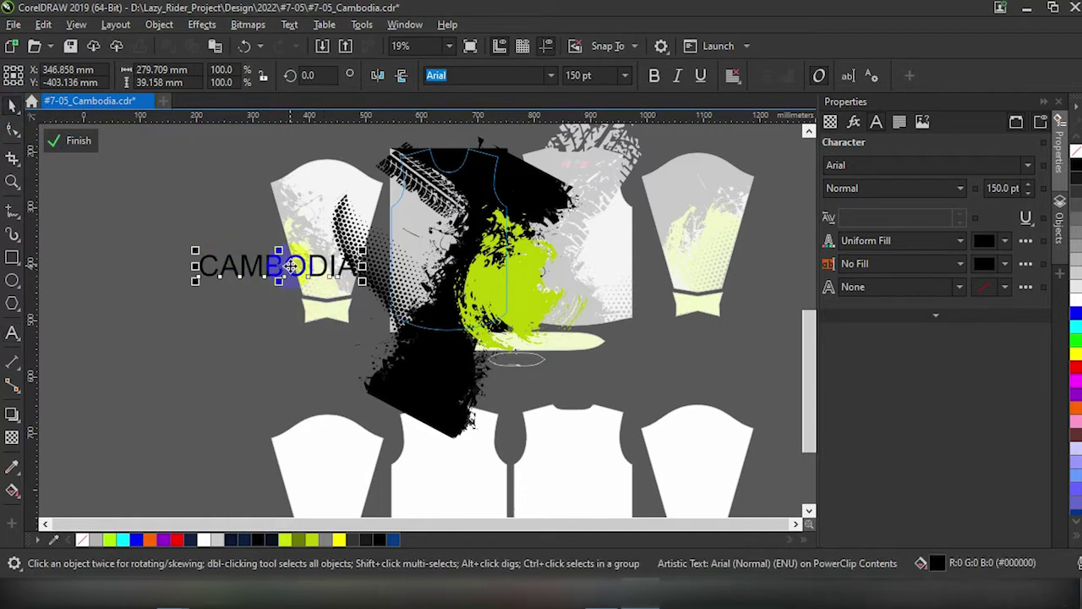
left_click(302, 267)
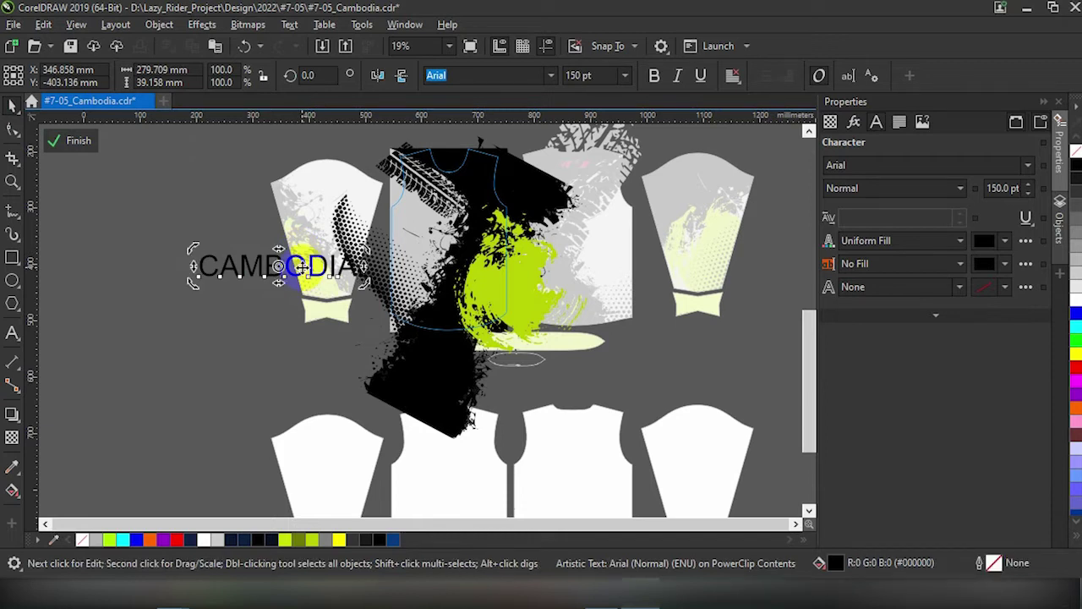
left_click(273, 269)
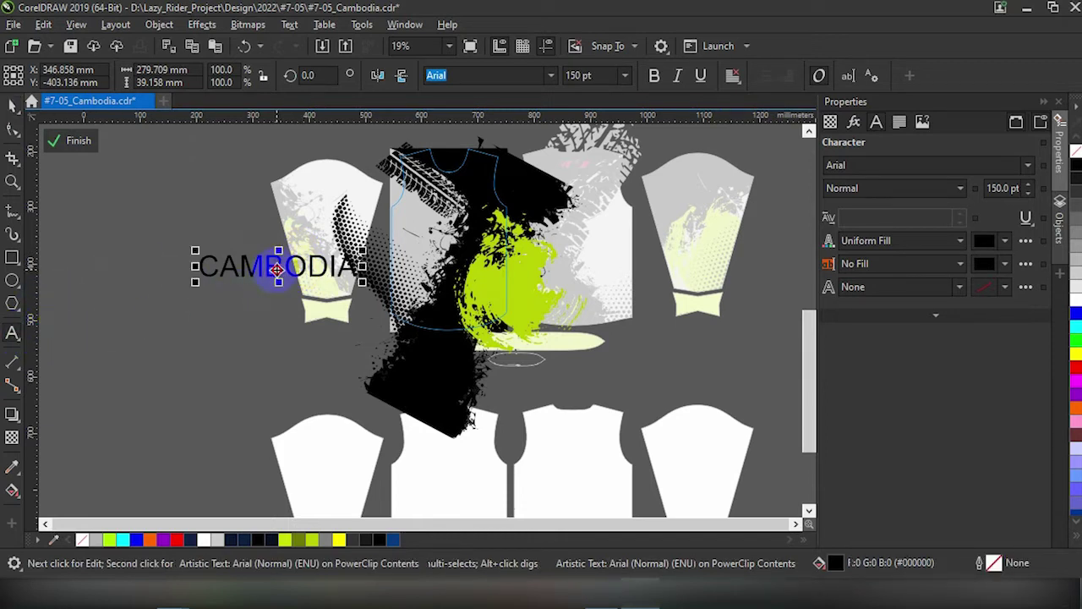
double_click(277, 267)
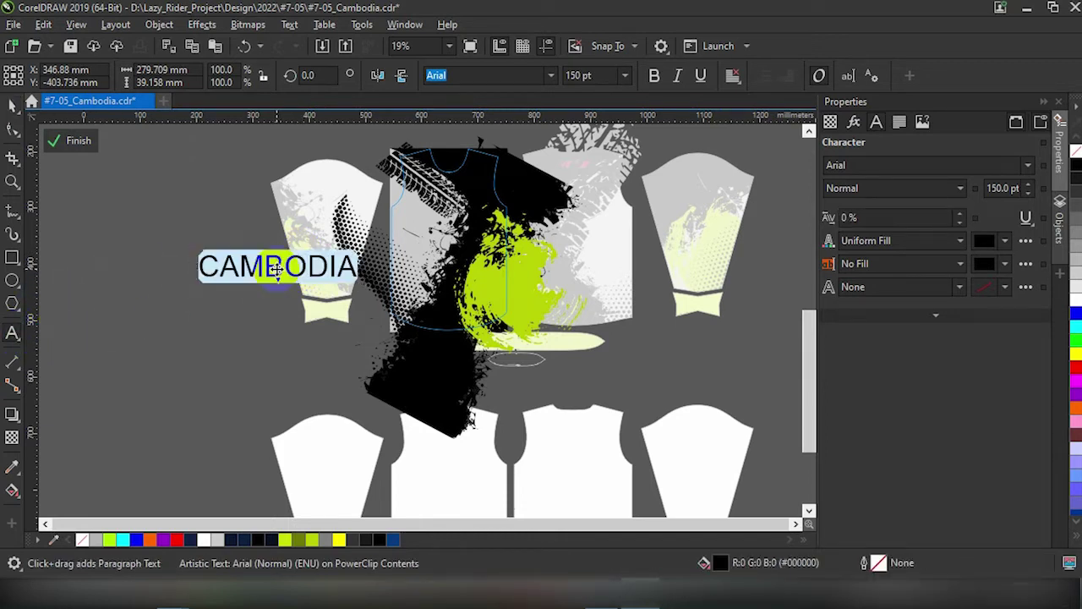
type("កម្ពុជា")
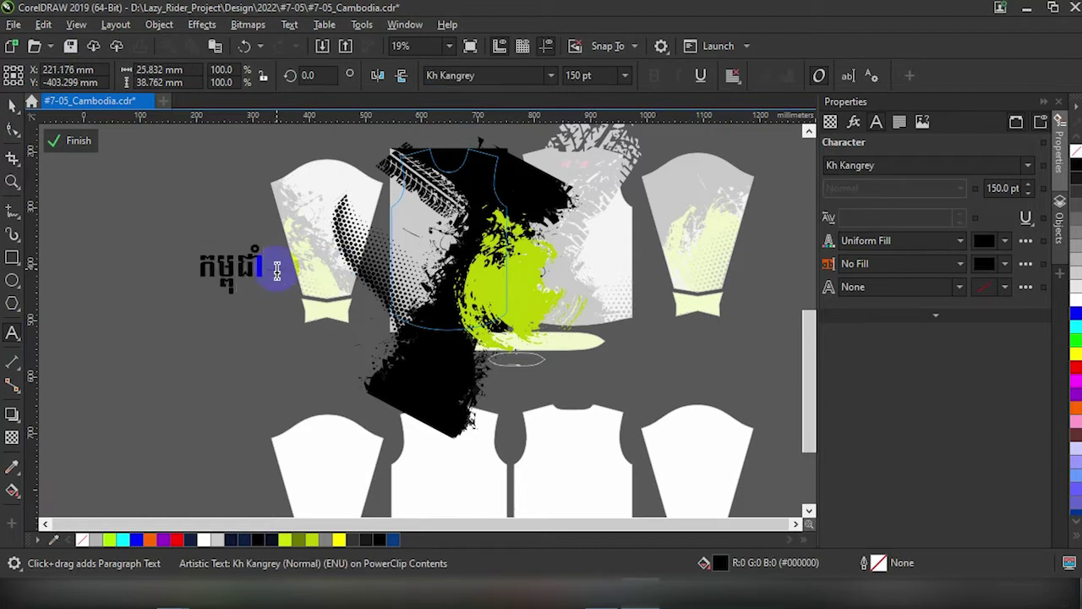
left_click(12, 105)
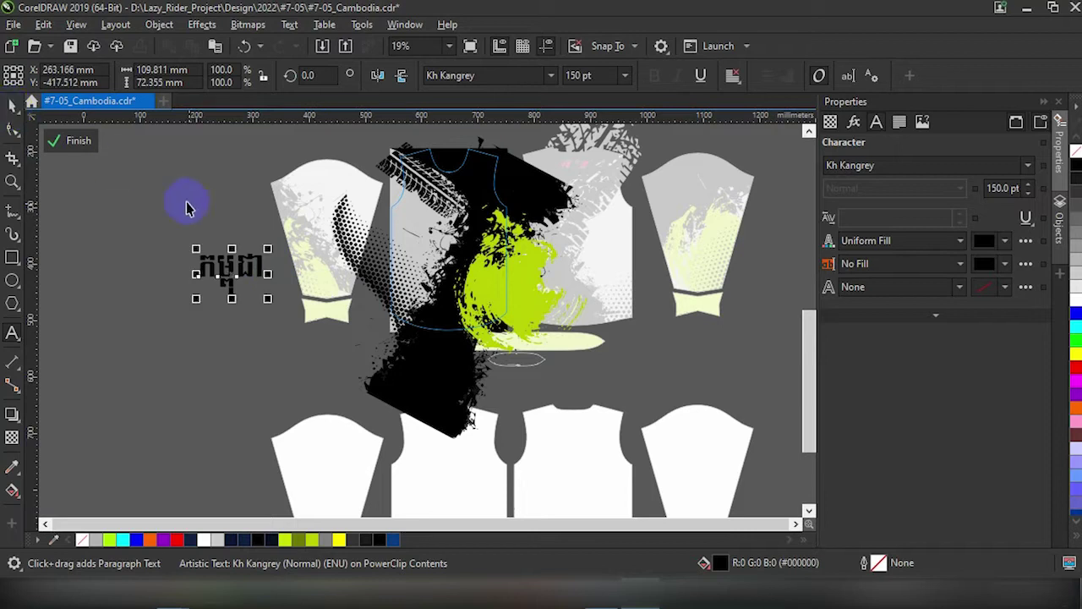
key("space")
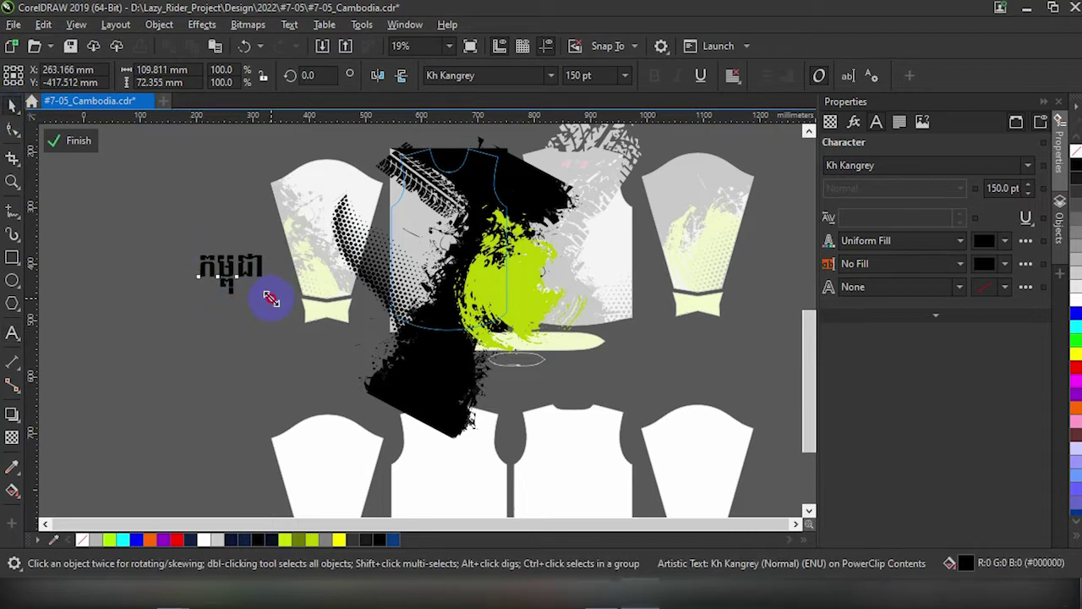
left_click_drag(270, 298, 330, 348)
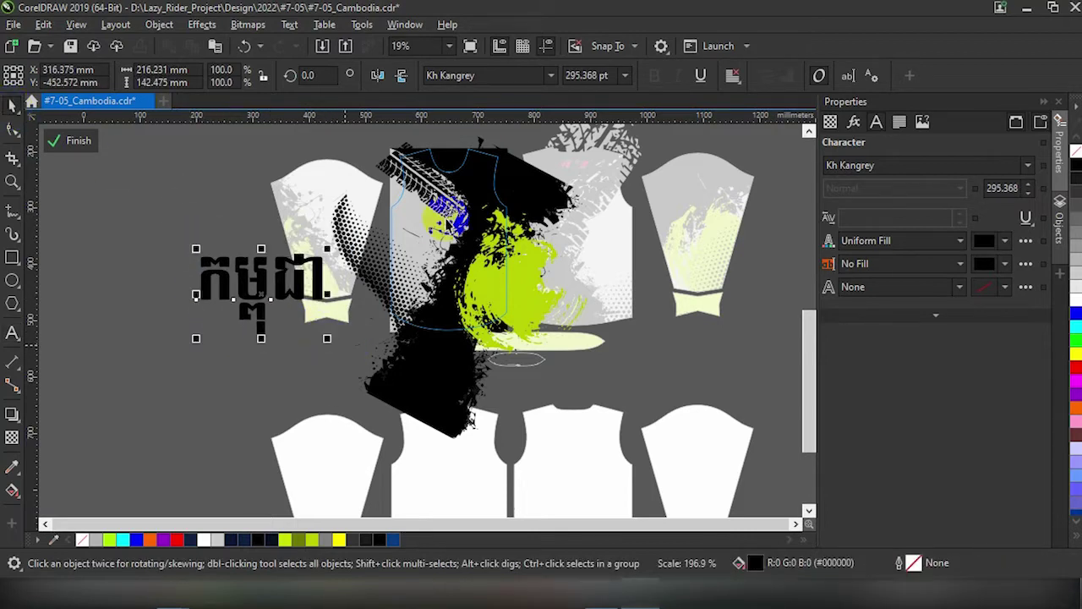
Apply the Khmer OS Koulen font to the Khmer title
left_click(551, 77)
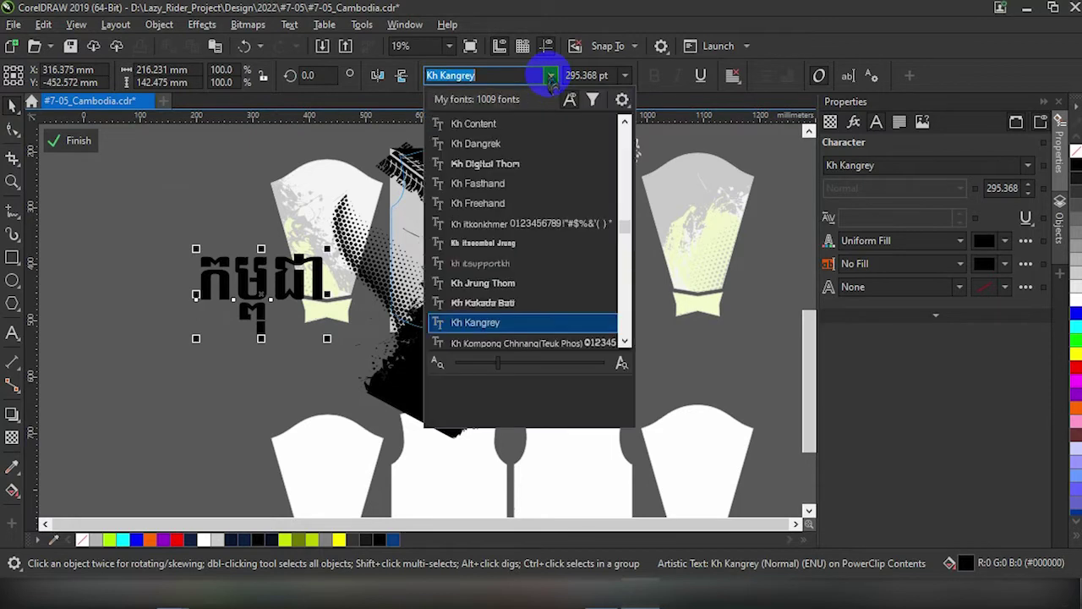
scroll(507, 262, "down", 3)
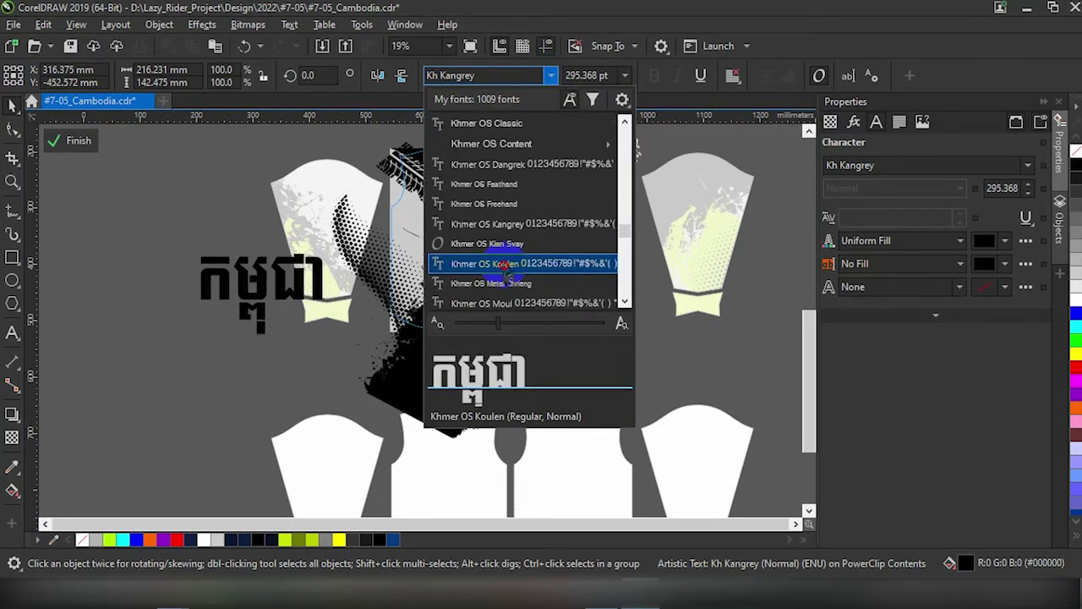
left_click(505, 264)
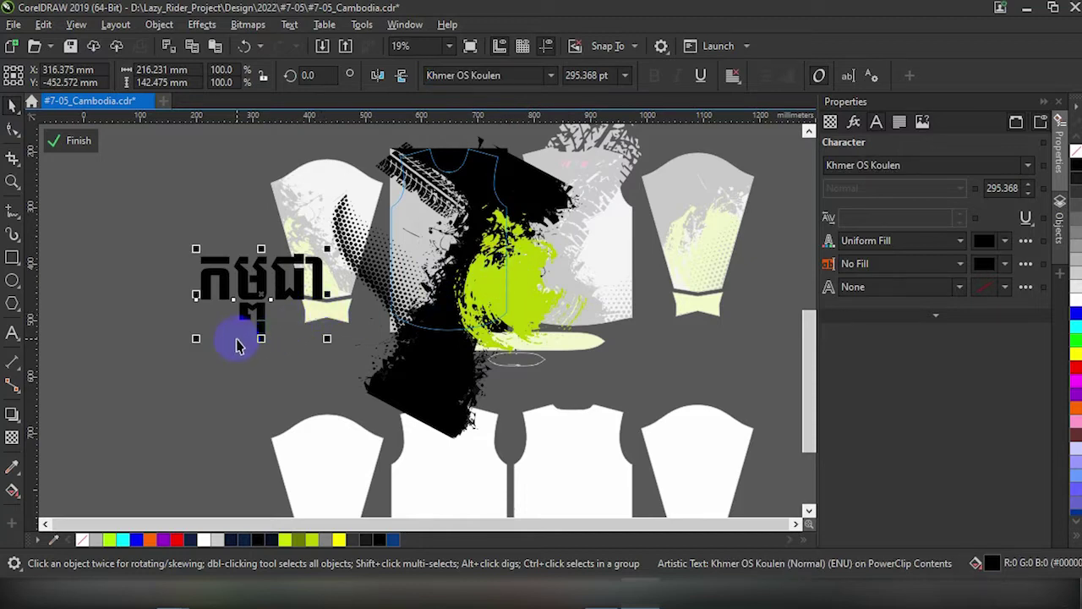
Convert the Khmer title to curves and break it apart into separate pieces
right_click(215, 286)
key("Escape")
right_click(244, 271)
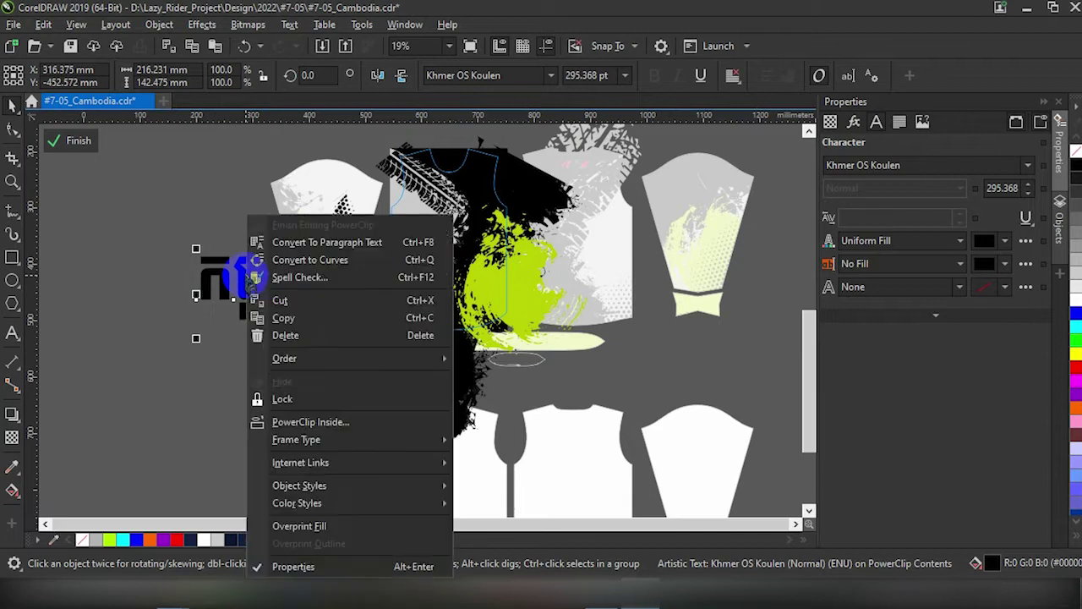
left_click(279, 264)
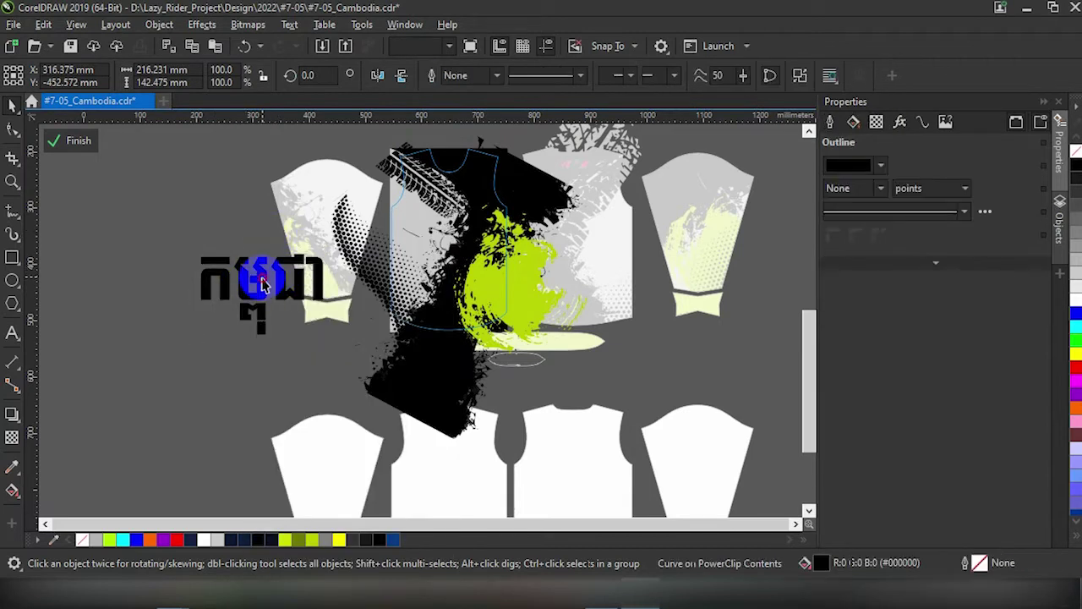
right_click(260, 276)
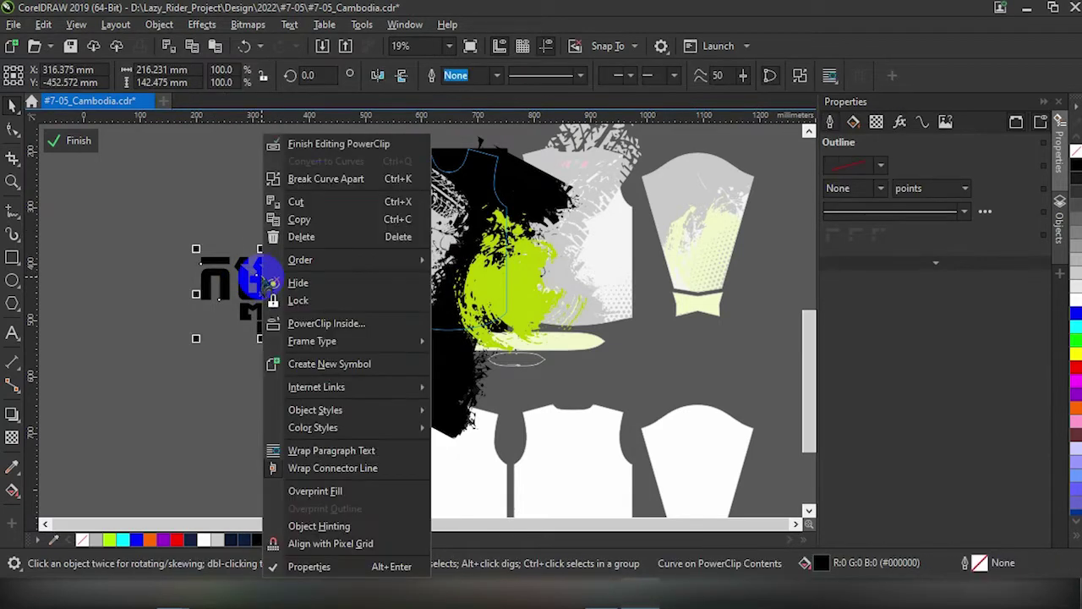
left_click(309, 176)
Slant the bottom edge of a rectangular title piece into a diagonal with the Shape tool
scroll(276, 306, "up", 4)
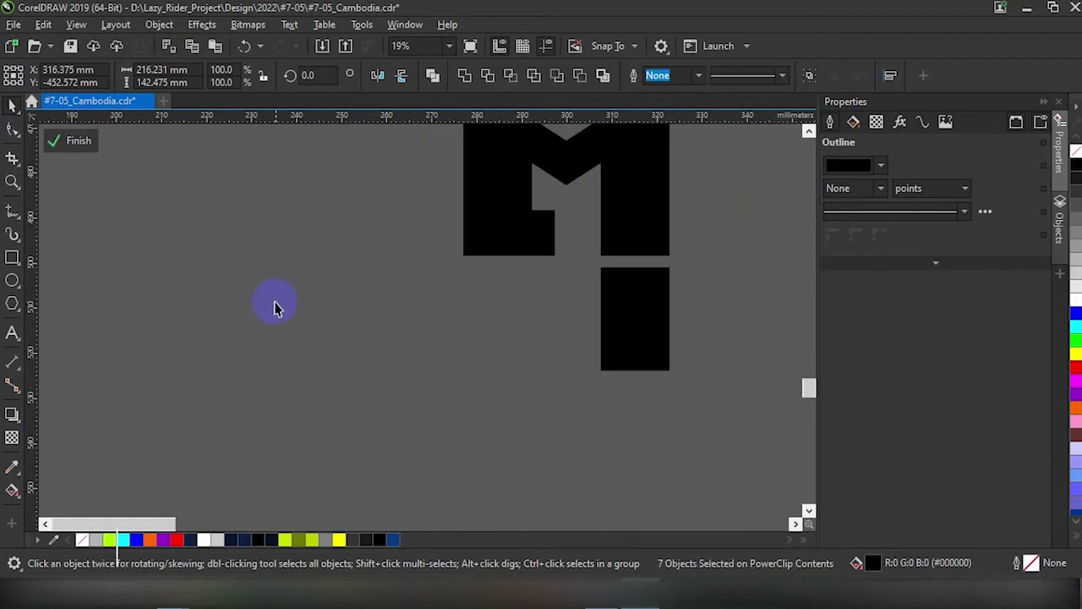
scroll(294, 274, "down", 1)
scroll(495, 320, "up", 4)
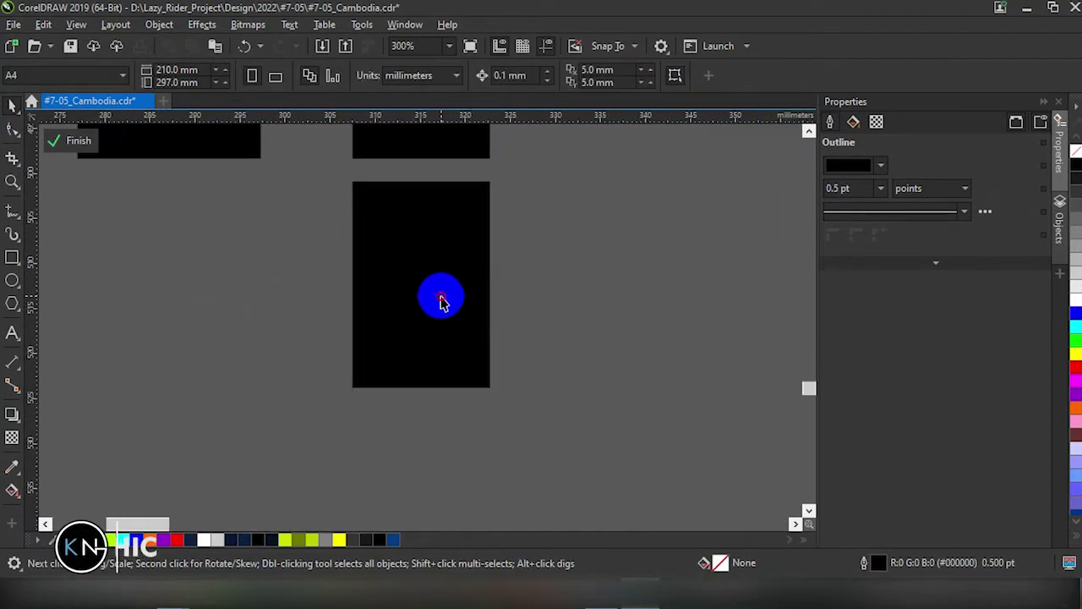
left_click(401, 304)
left_click(13, 128)
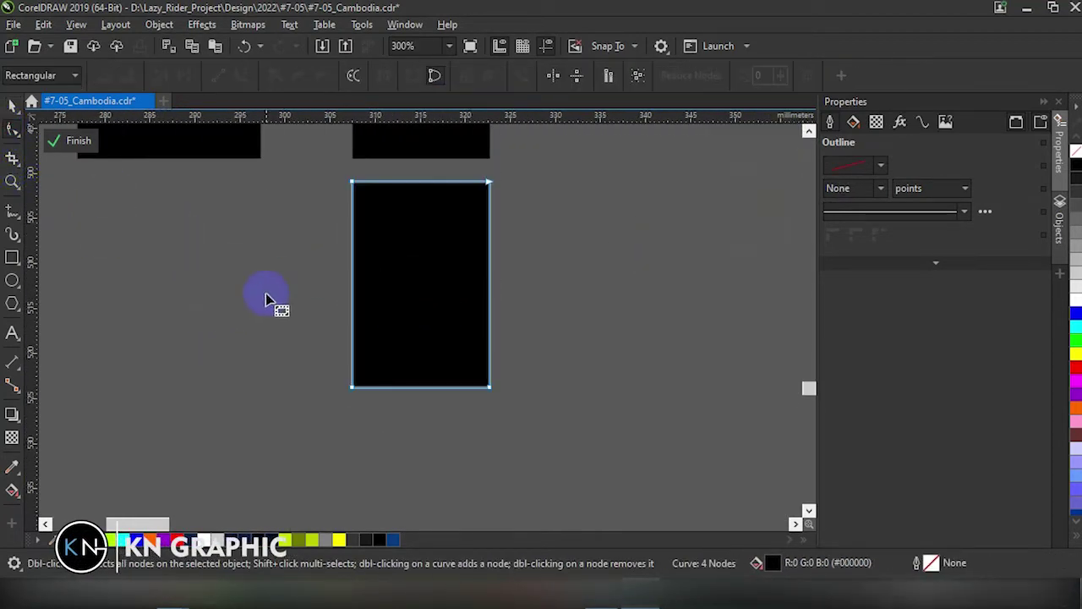
left_click_drag(352, 388, 353, 309)
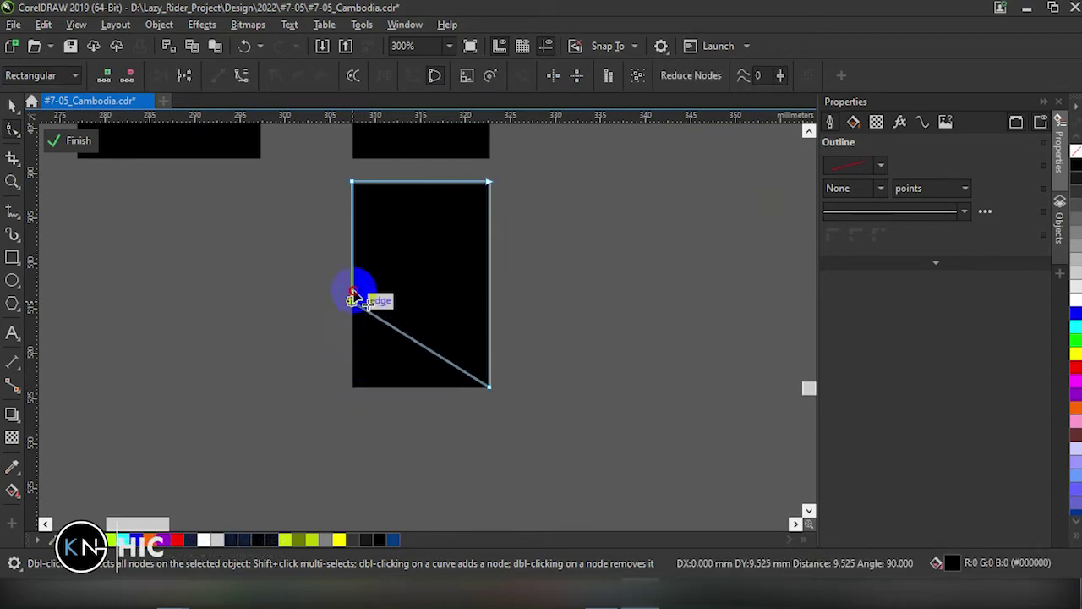
Pull the ก glyph's bottom-left corner down and extend the right vertical stroke downward
scroll(355, 315, "down", 5)
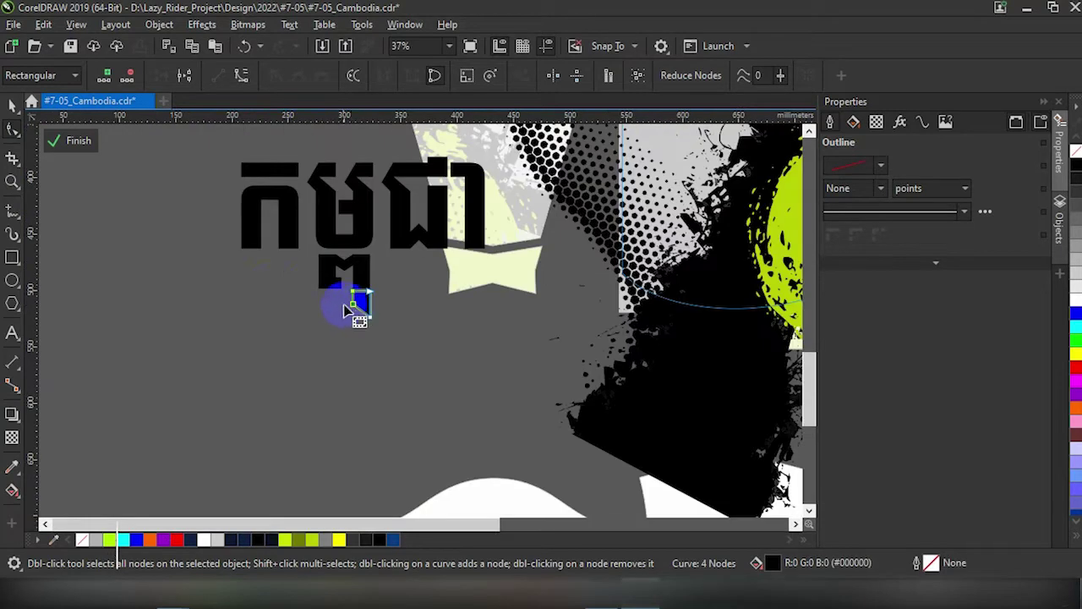
scroll(250, 246, "up", 1)
left_click(247, 247)
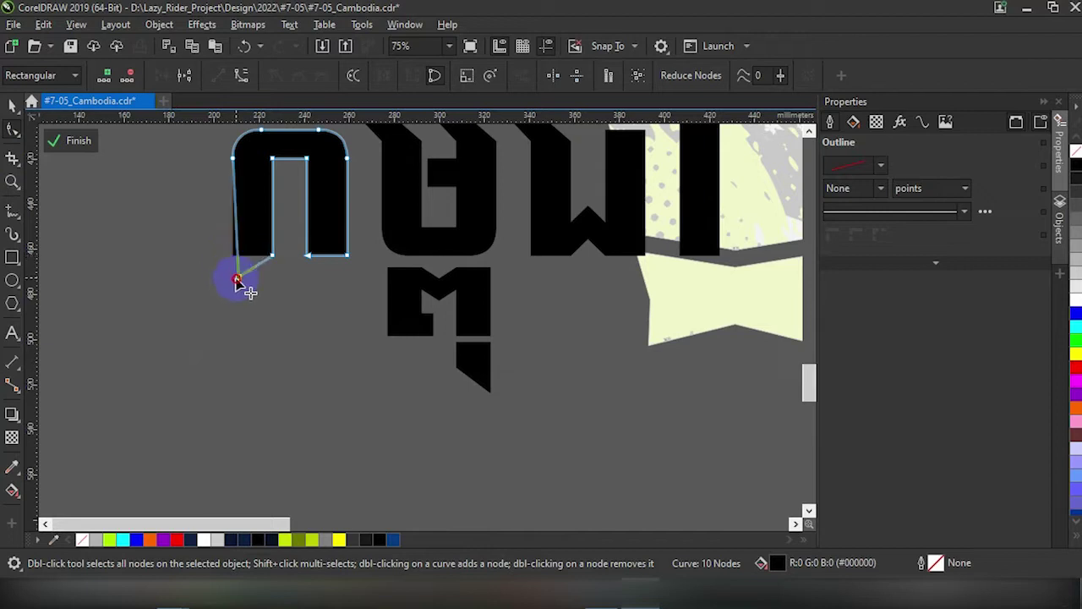
left_click_drag(237, 281, 229, 306)
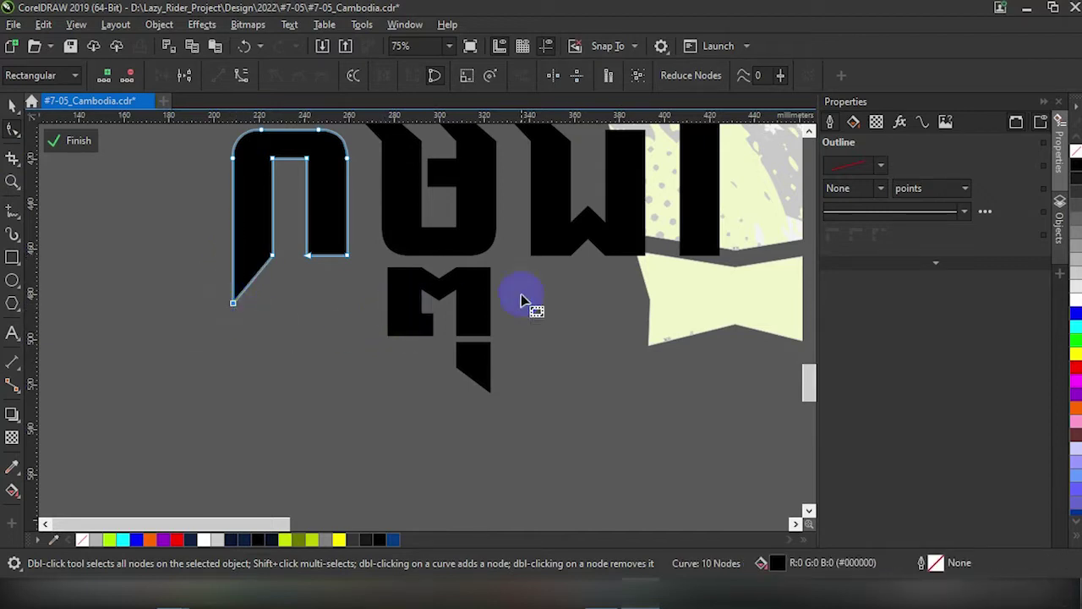
left_click(701, 242)
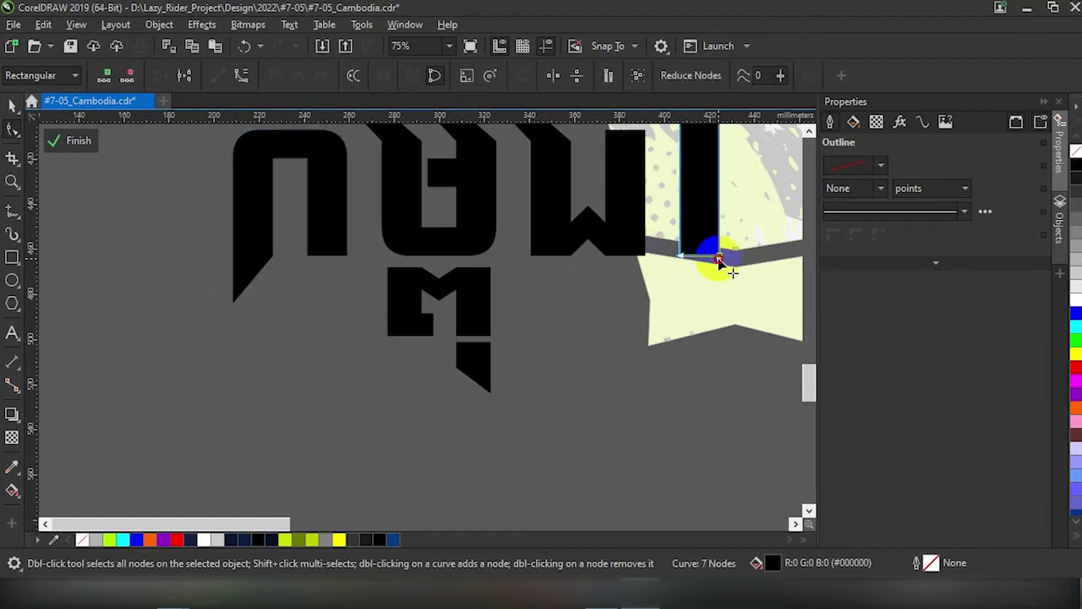
left_click_drag(718, 257, 718, 334)
scroll(566, 333, "down", 3)
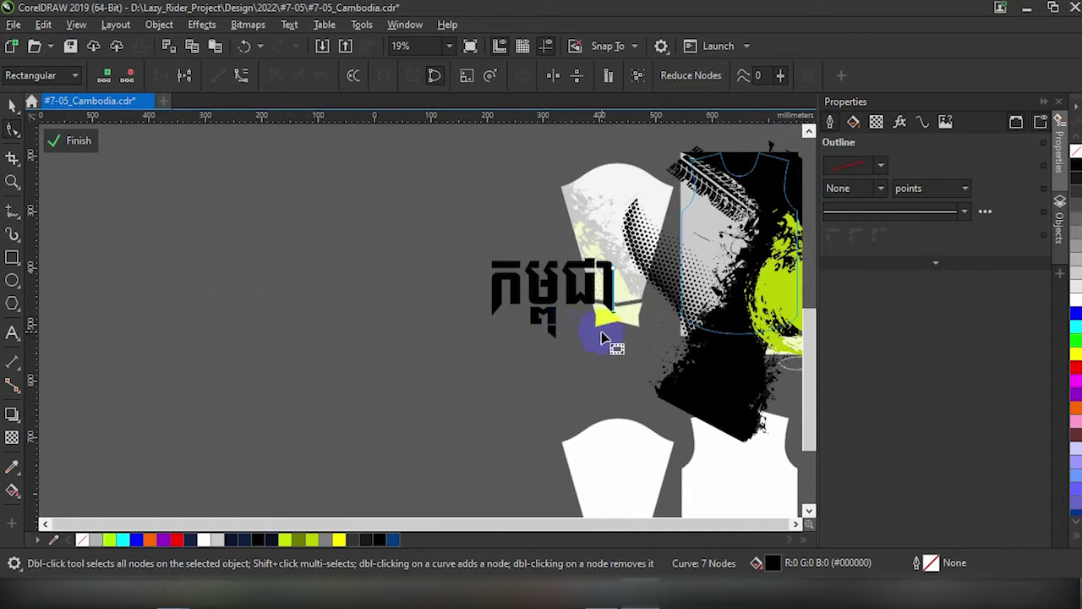
Lengthen the right stroke of the Khmer lettering at both bottom and top
scroll(603, 330, "up", 2)
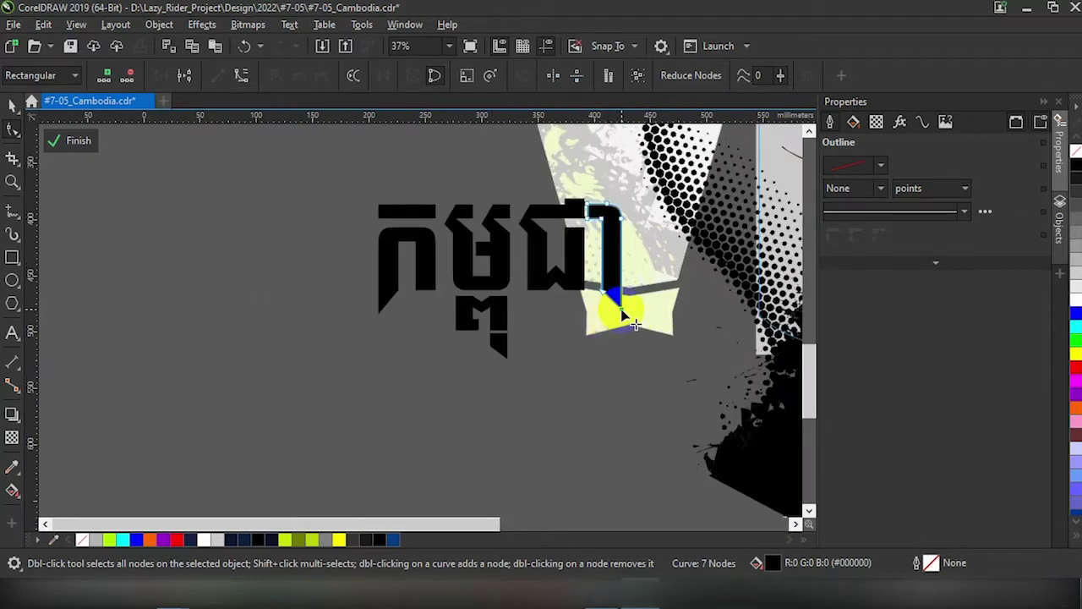
left_click_drag(623, 315, 622, 311)
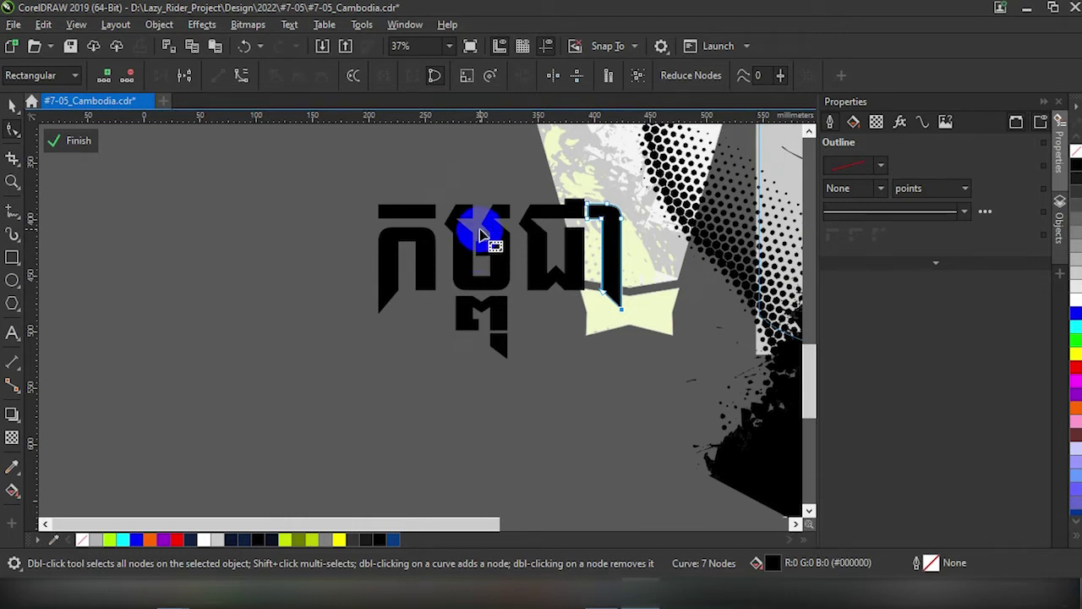
scroll(575, 201, "up", 2)
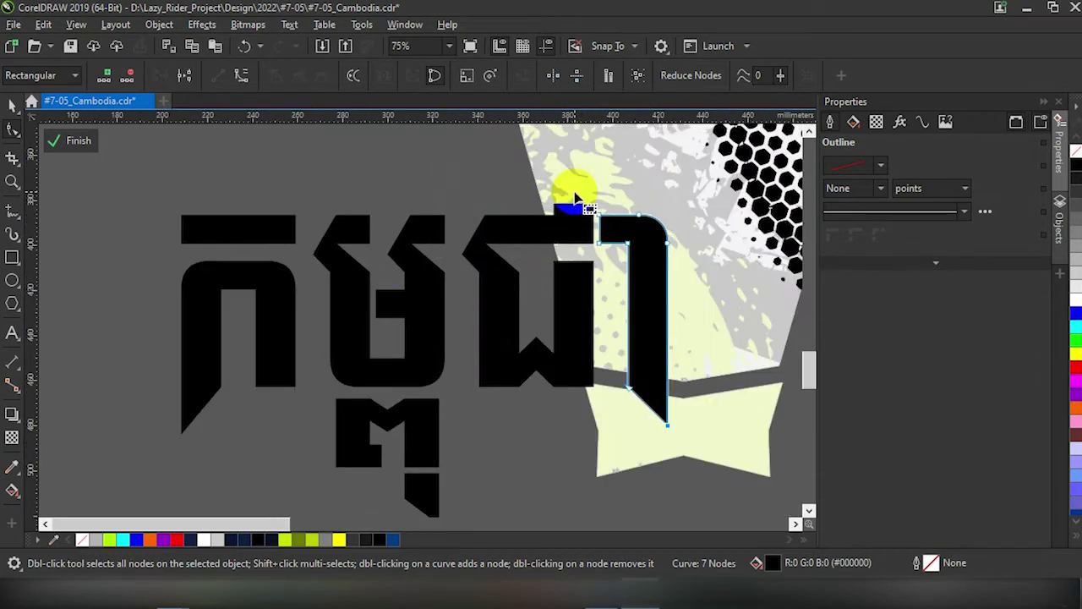
left_click_drag(575, 198, 575, 201)
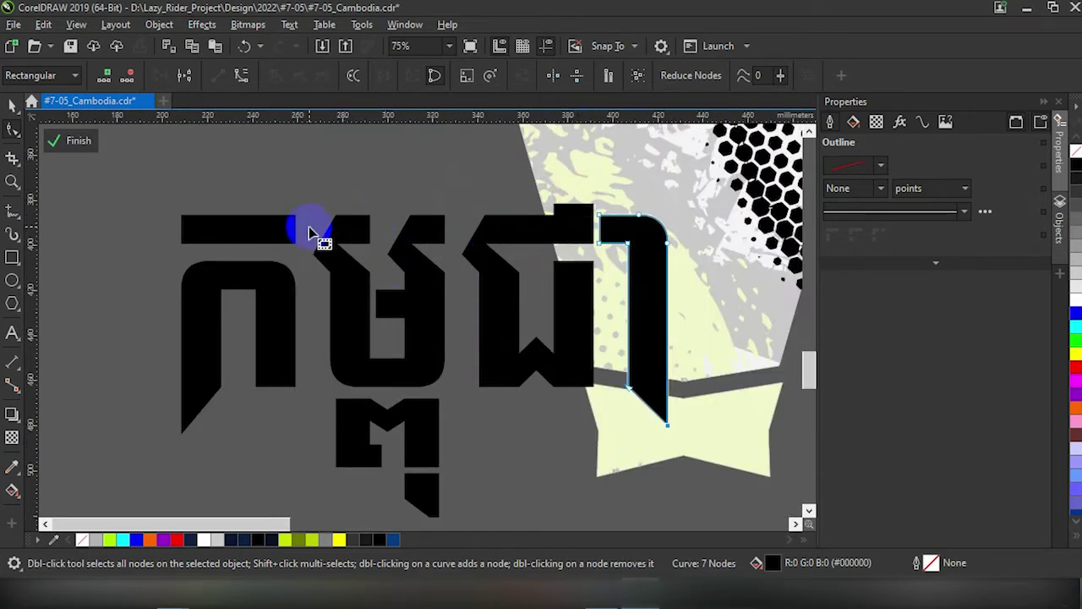
Slant the top-left bar's corner leftward and raise a spike on ផ's top-right point
left_click(197, 233)
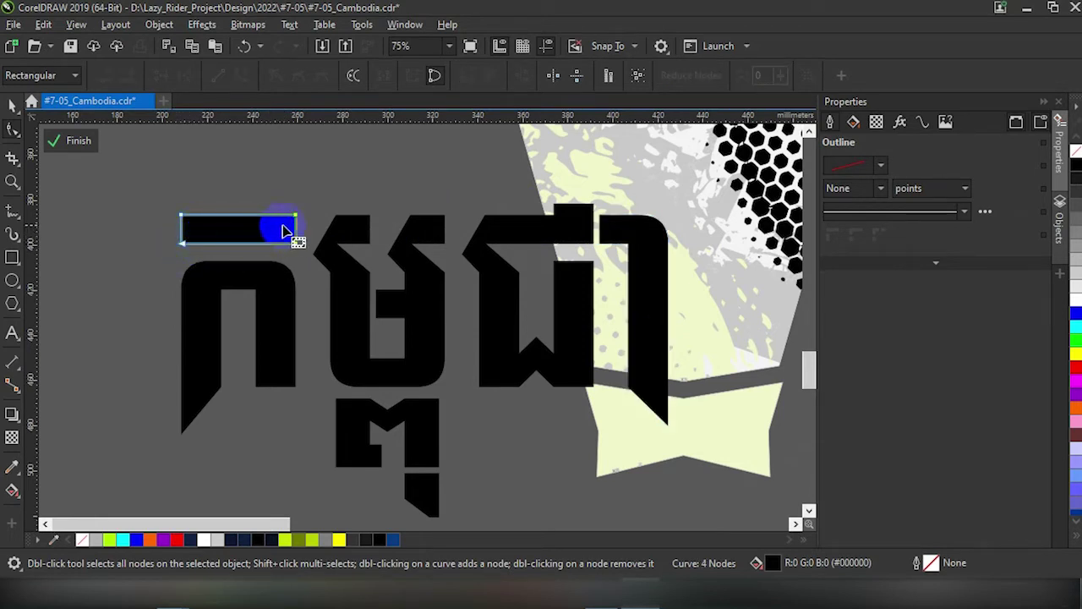
left_click_drag(295, 245, 269, 243)
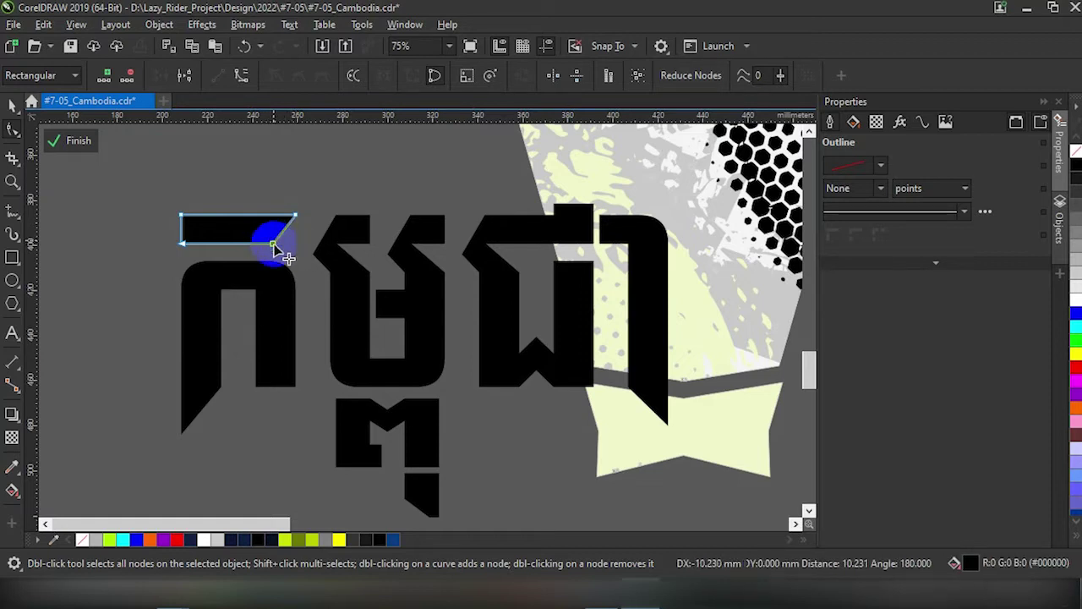
left_click_drag(272, 243, 272, 243)
left_click(583, 245)
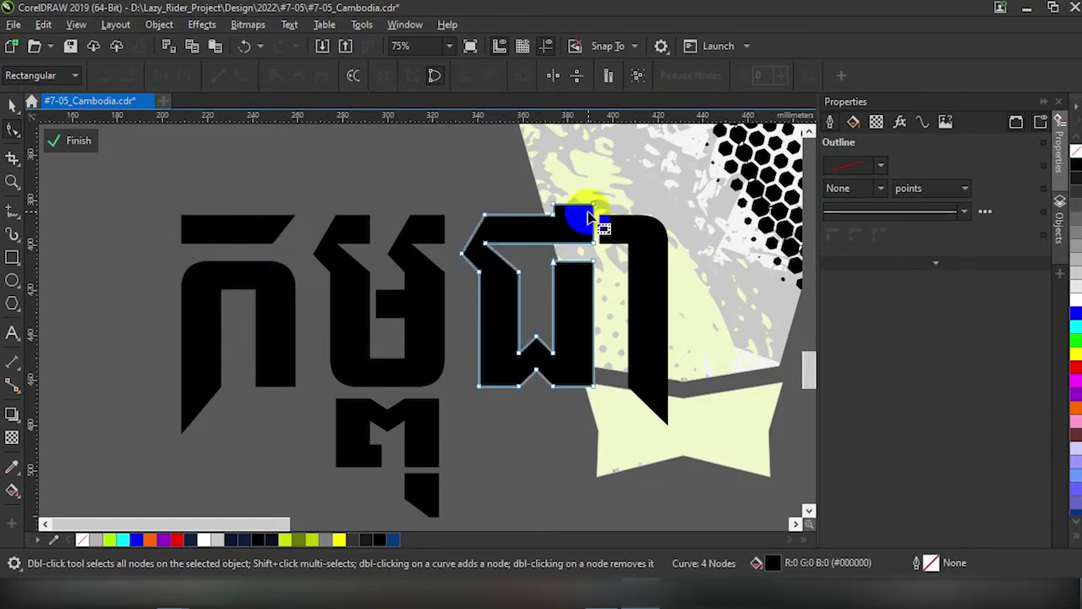
left_click_drag(595, 206, 595, 180)
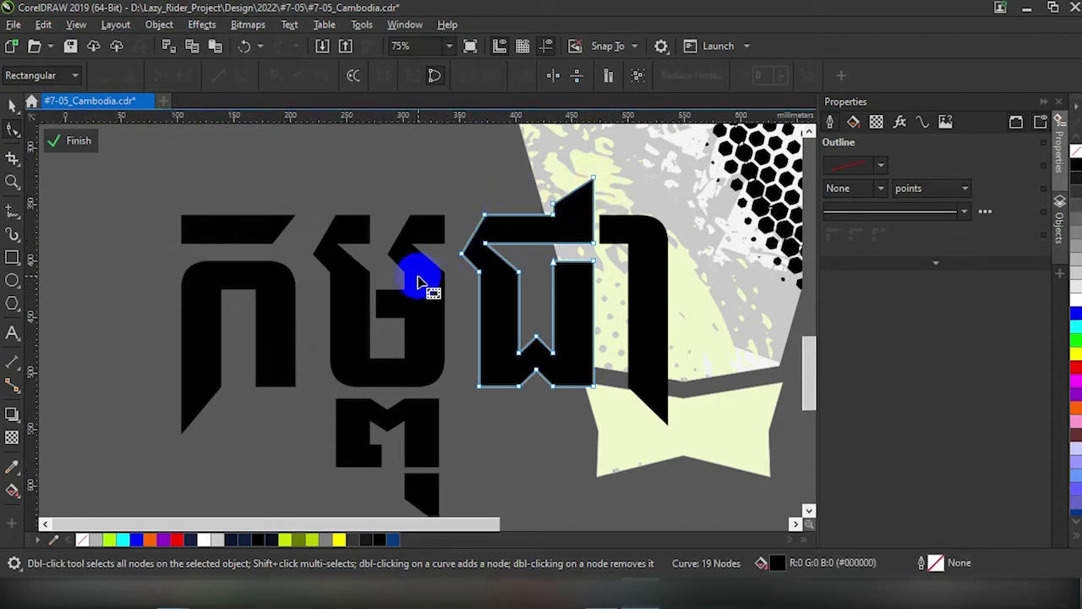
scroll(423, 282, "down", 5)
scroll(315, 269, "down", 5)
Select all parts of the Khmer word and combine them into one shape
left_click(13, 103)
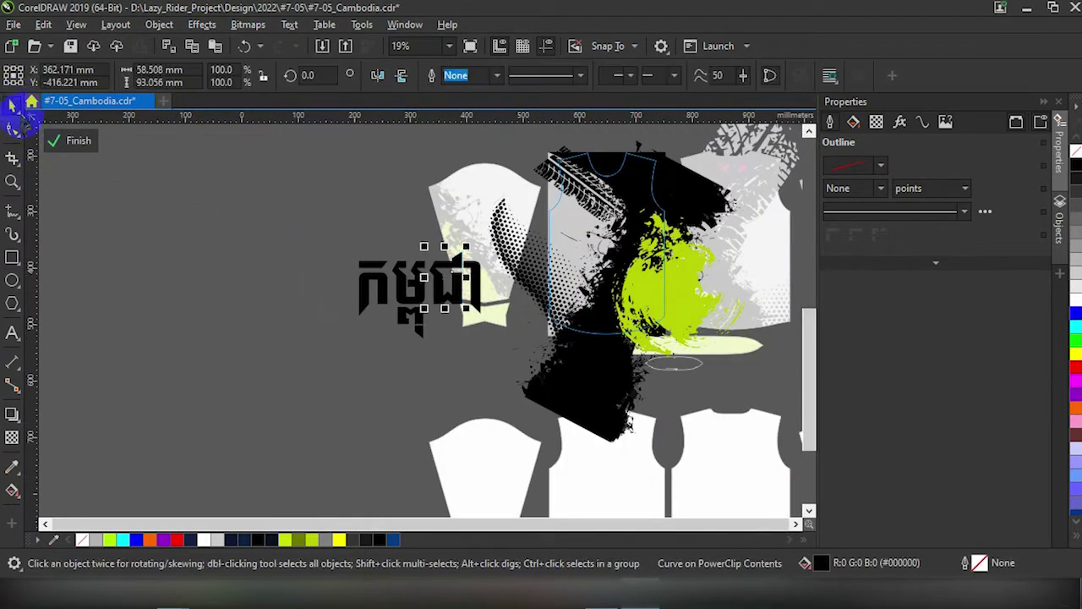
left_click(386, 340)
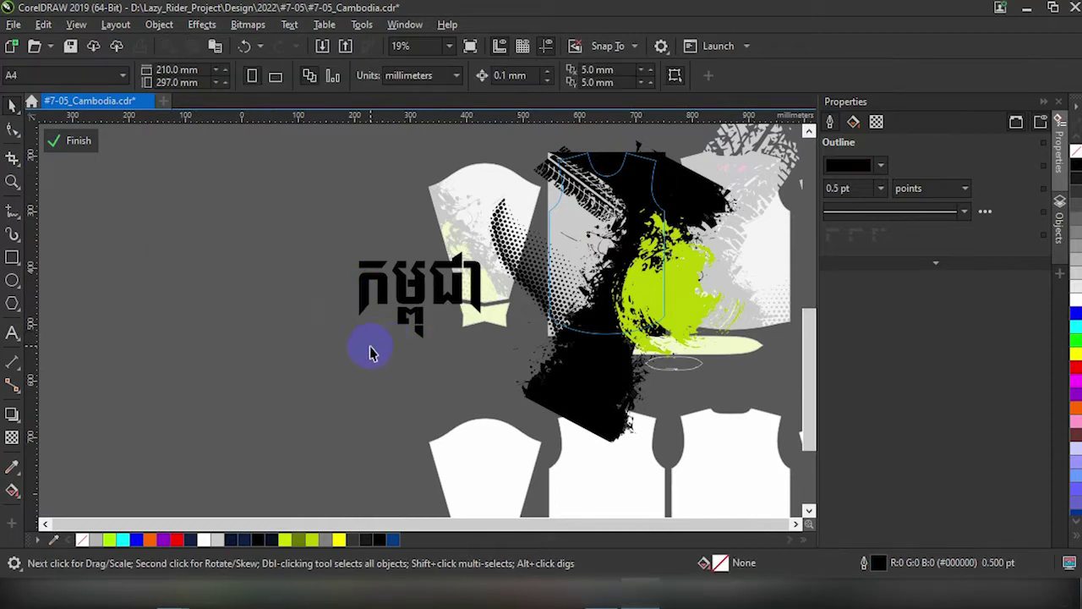
left_click_drag(336, 244, 498, 363)
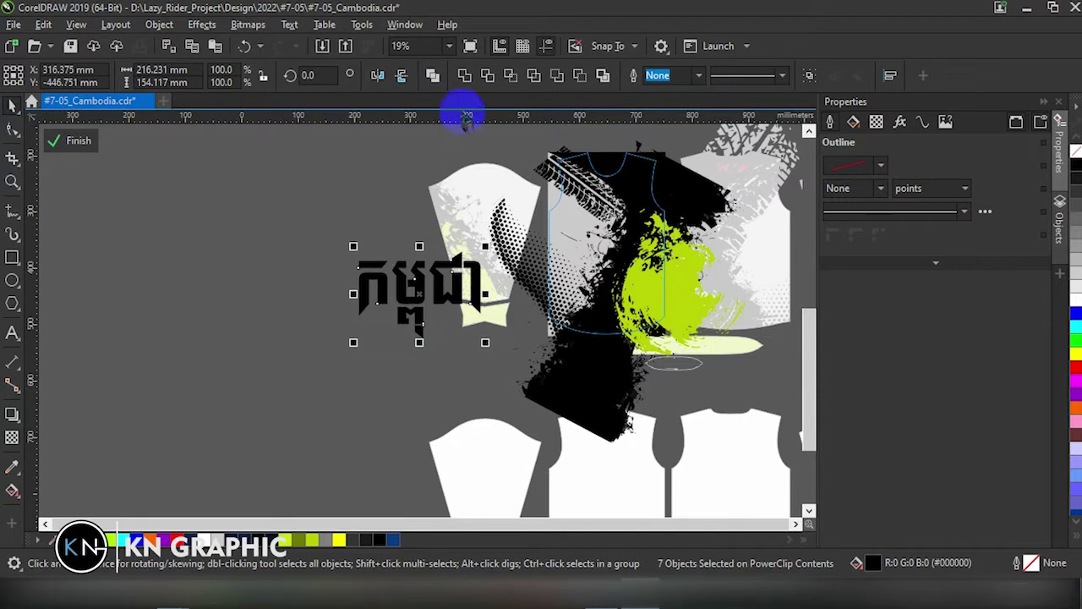
left_click(464, 75)
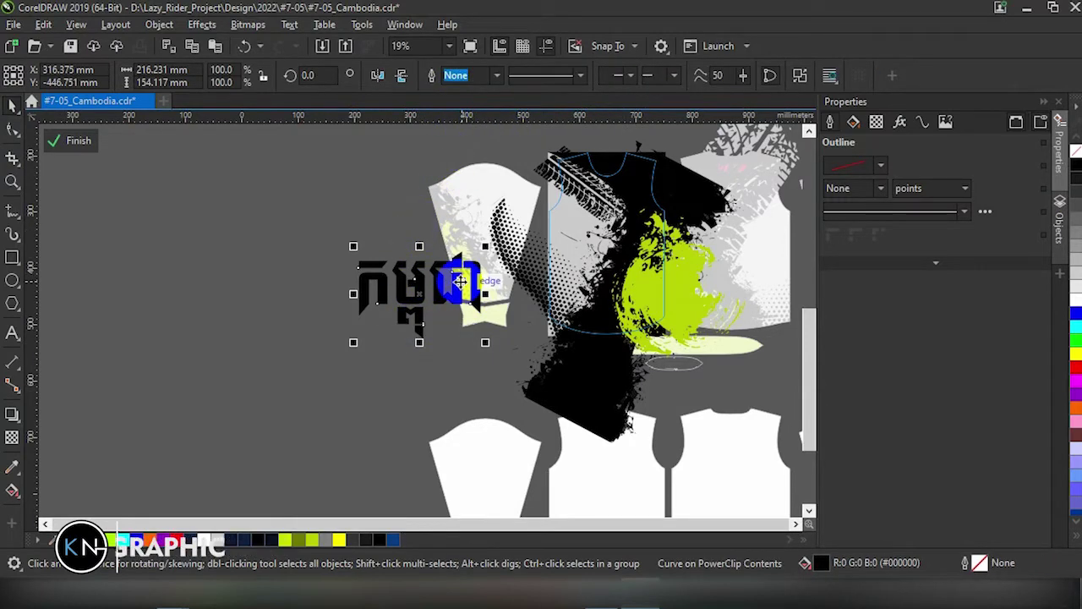
Move the Khmer word onto the green-splash jersey panel and shrink it to 69.1%
left_click_drag(431, 286, 633, 212)
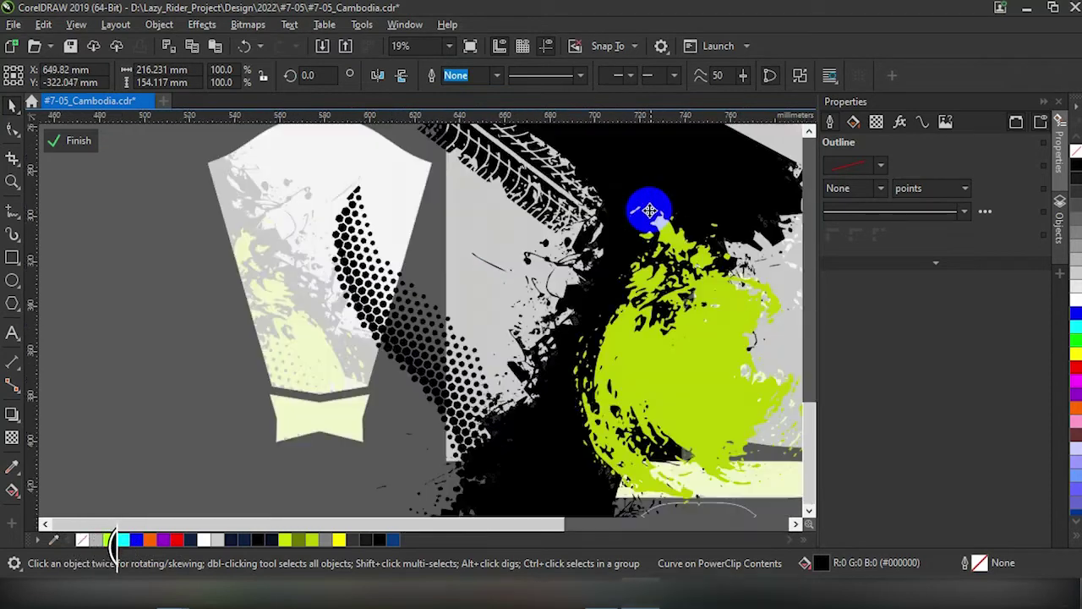
scroll(647, 211, "up", 2)
scroll(580, 242, "up", 2)
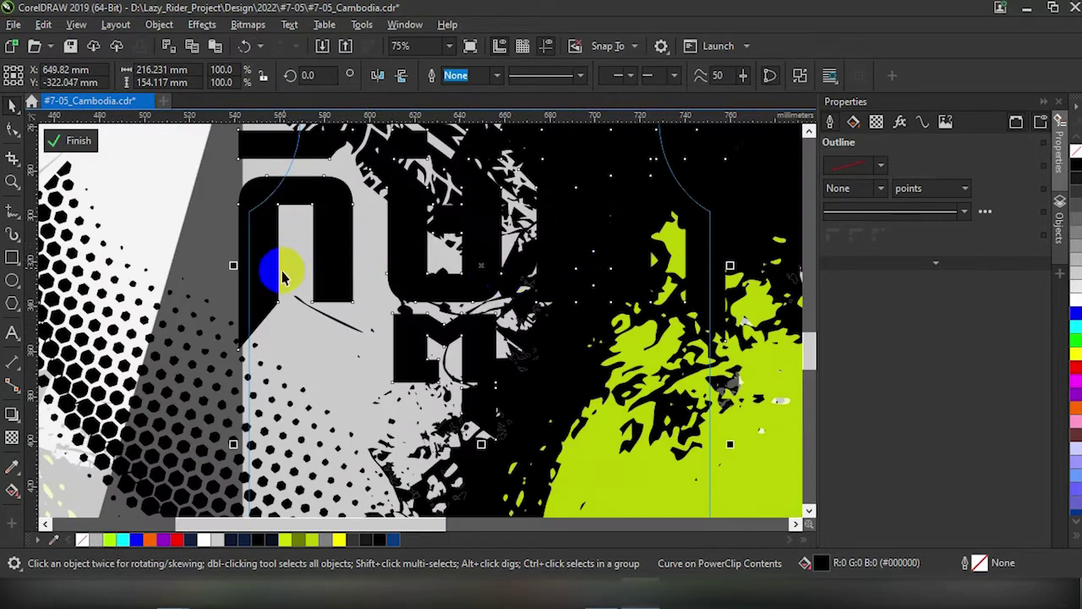
mouse_move(235, 442)
left_mouse_down()
mouse_move(578, 196)
mouse_move(414, 330)
left_mouse_up()
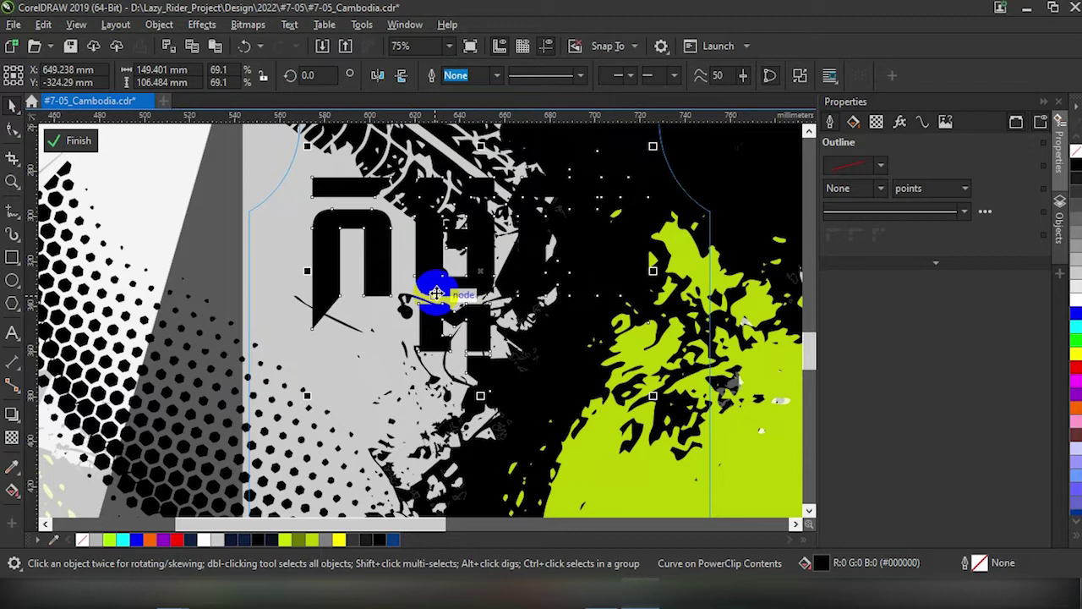
mouse_move(435, 293)
left_mouse_down()
mouse_move(324, 541)
mouse_move(96, 548)
left_mouse_up()
Fill the Khmer word with the yellow-green sampled from the splash
left_click(53, 541)
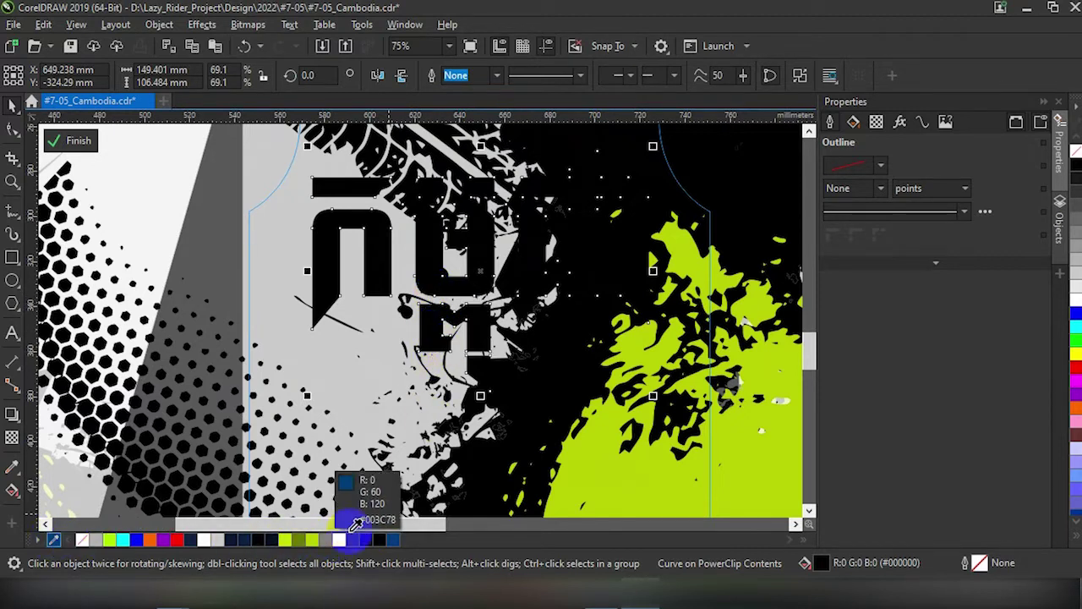
left_click(648, 478)
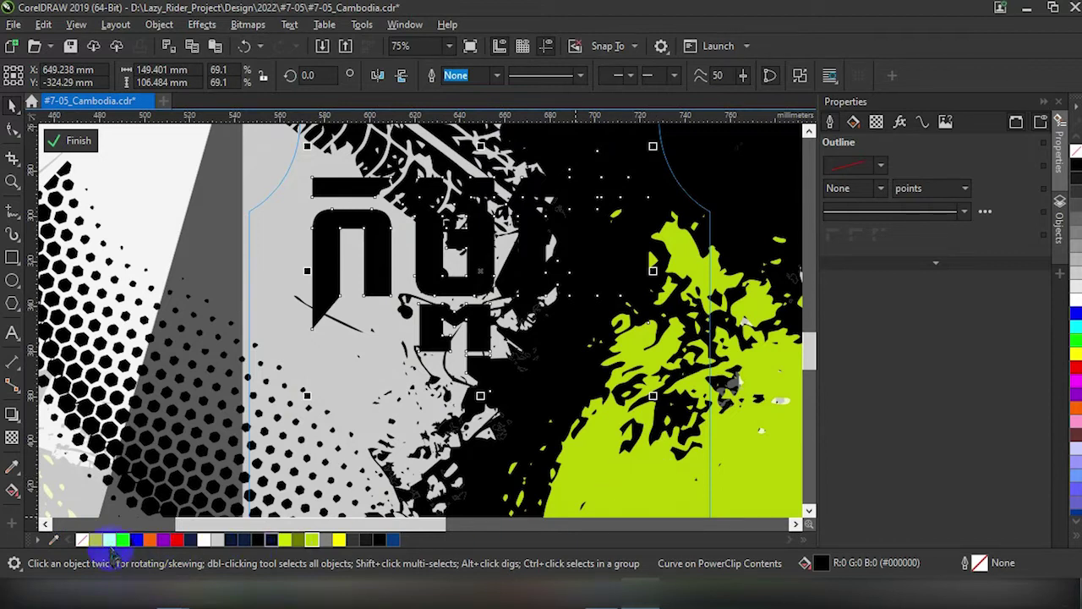
left_click(53, 541)
left_click(312, 539)
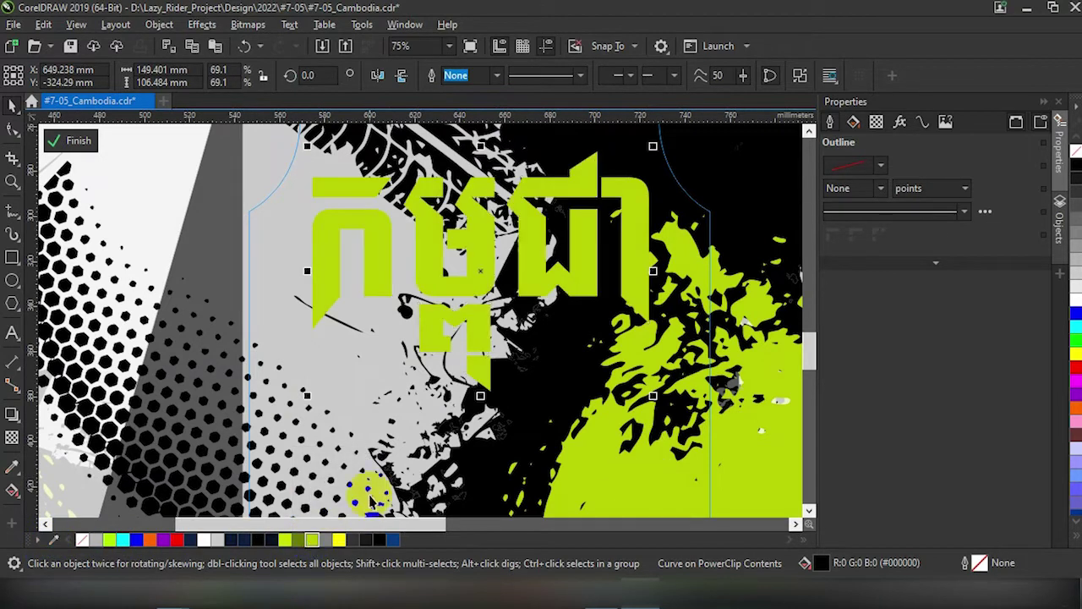
Rotate the Khmer word about 9.4°, scale it to roughly 65%, and reposition it
left_click(483, 236)
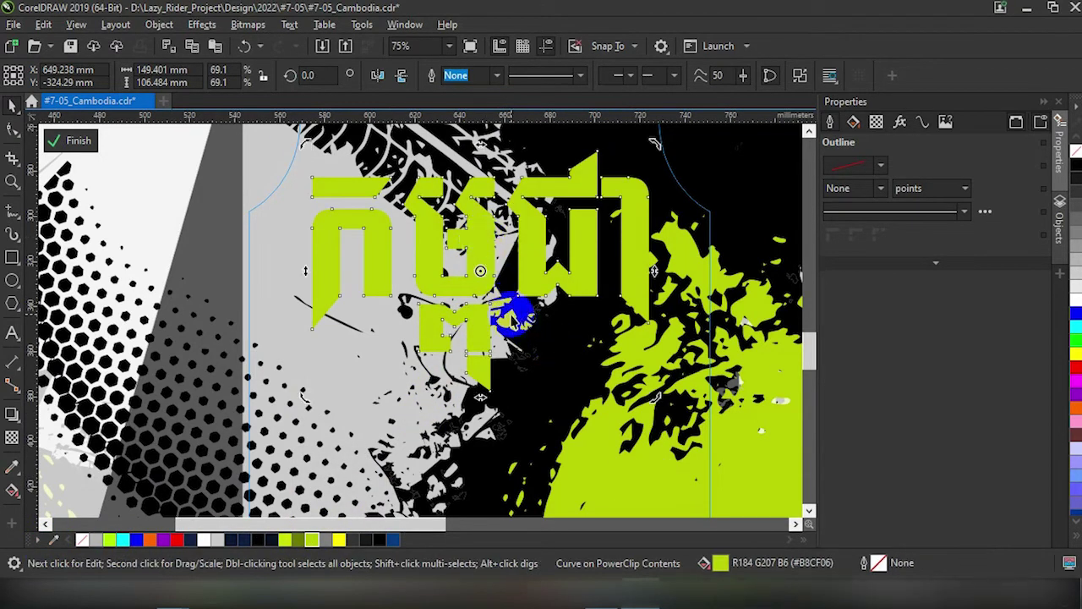
left_click_drag(652, 396, 676, 370)
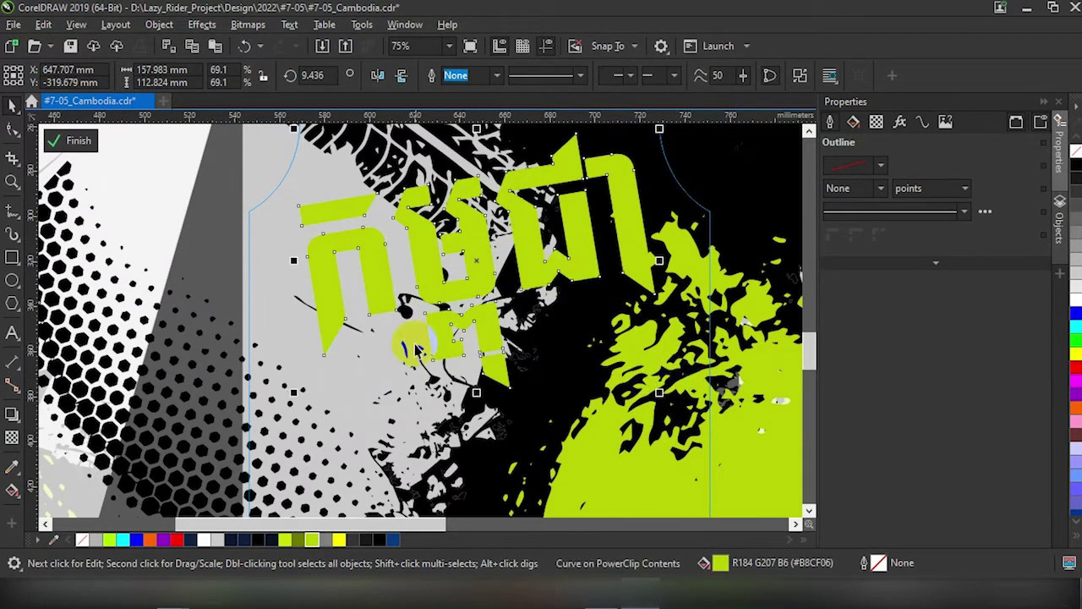
left_click_drag(293, 392, 315, 380)
left_click_drag(519, 212, 521, 203)
scroll(517, 194, "down", 2)
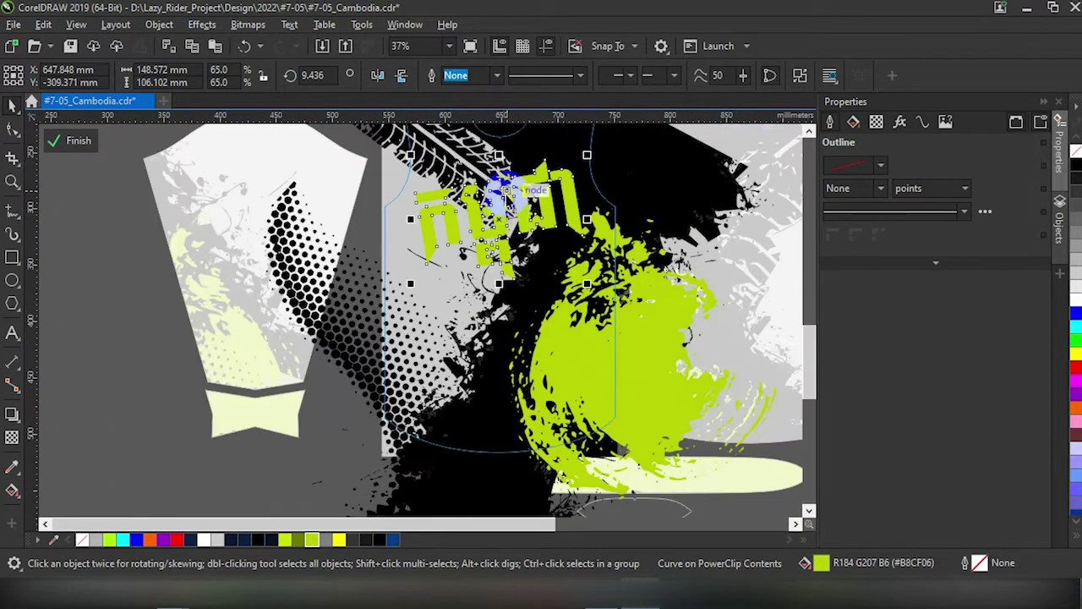
mouse_move(521, 205)
left_mouse_down()
mouse_move(529, 218)
mouse_move(458, 249)
left_mouse_up()
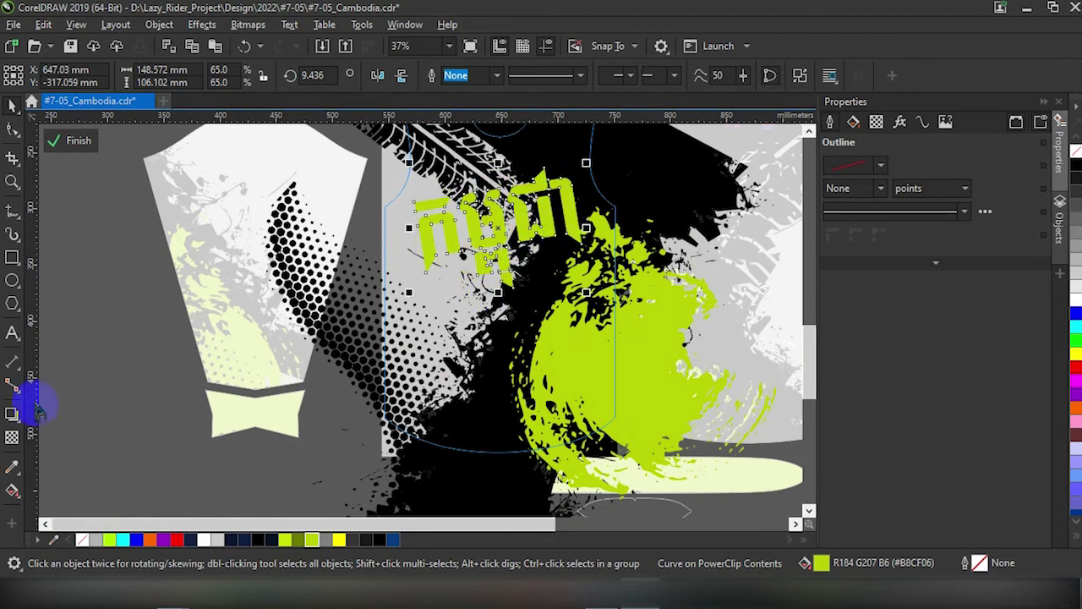
Add a one-step black outside contour to the Khmer title with a 5.0 mm offset
left_click(12, 414)
left_click(48, 434)
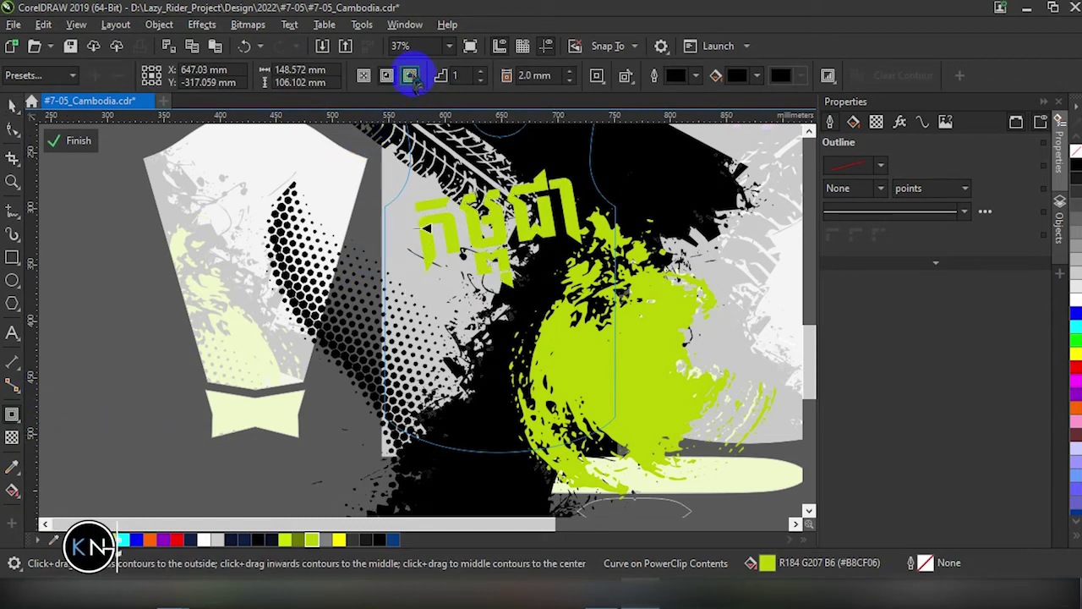
left_click(410, 76)
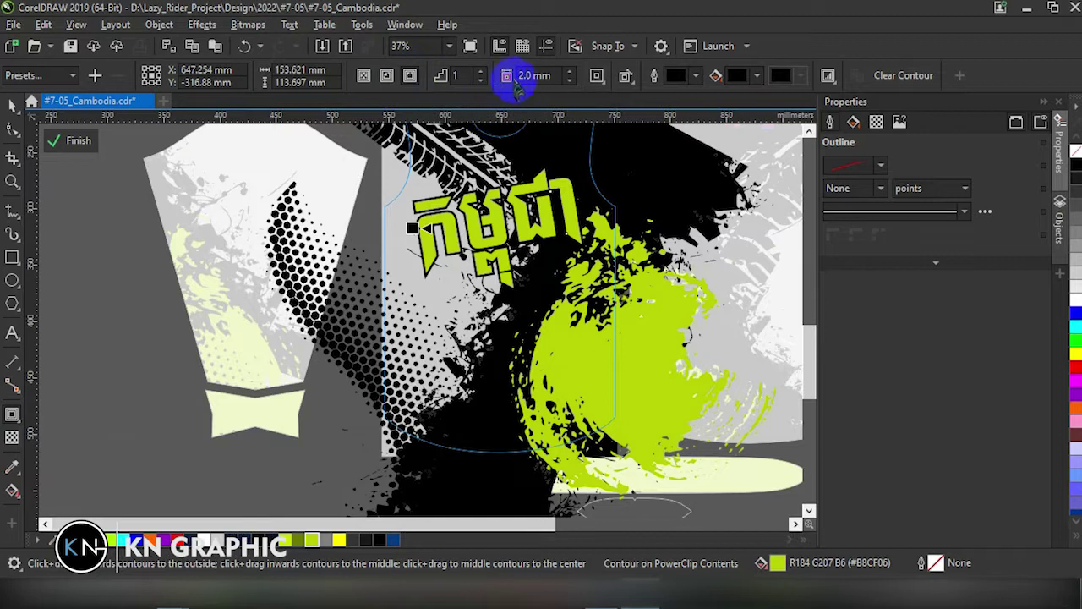
type("2.5")
left_click(572, 73)
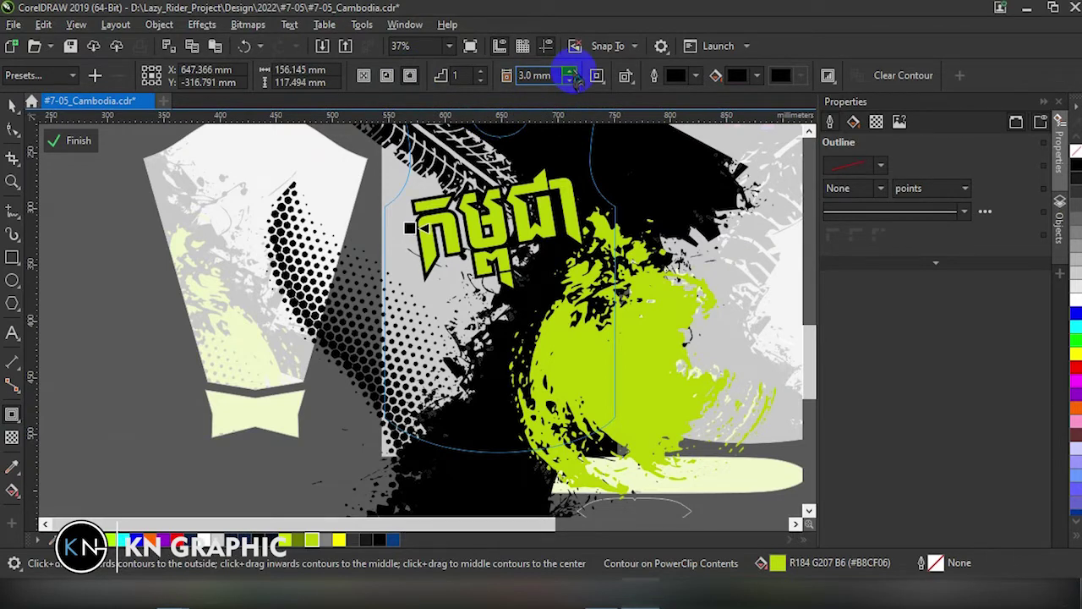
left_click(572, 73)
left_click(573, 72)
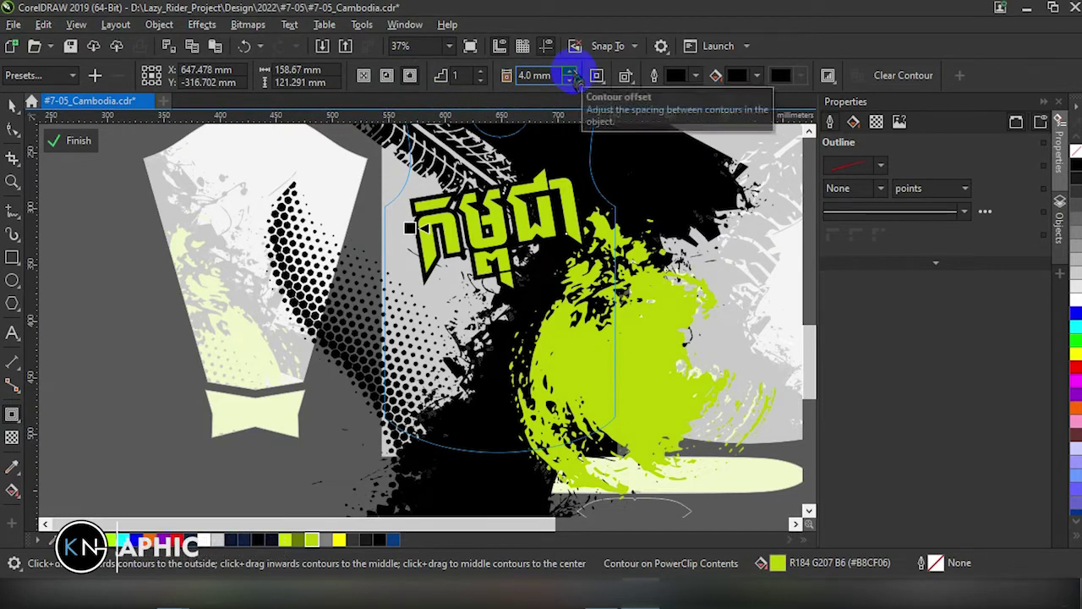
left_click(572, 72)
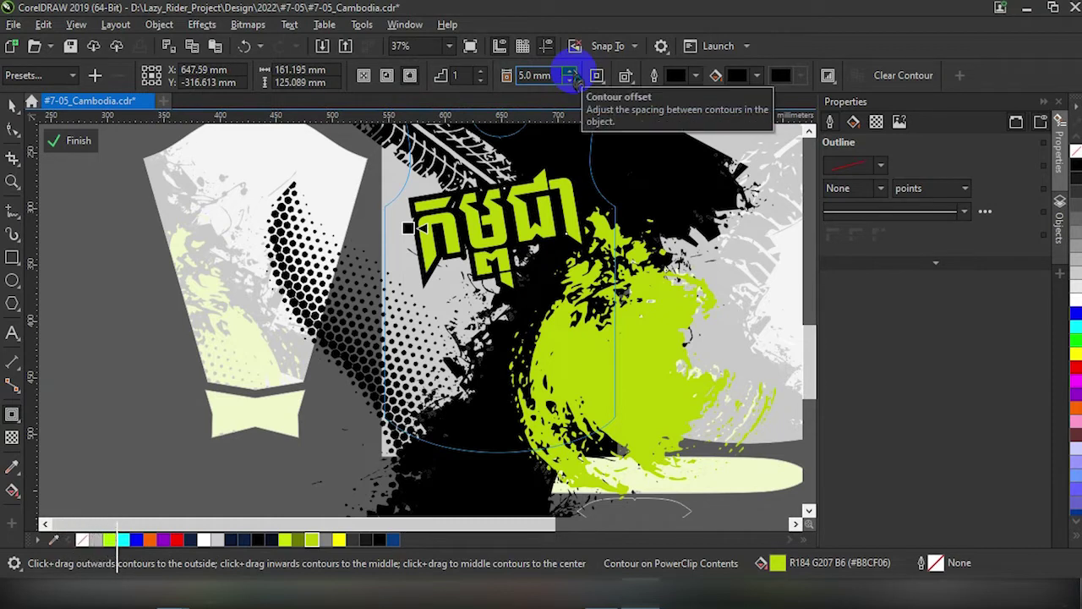
left_click(572, 72)
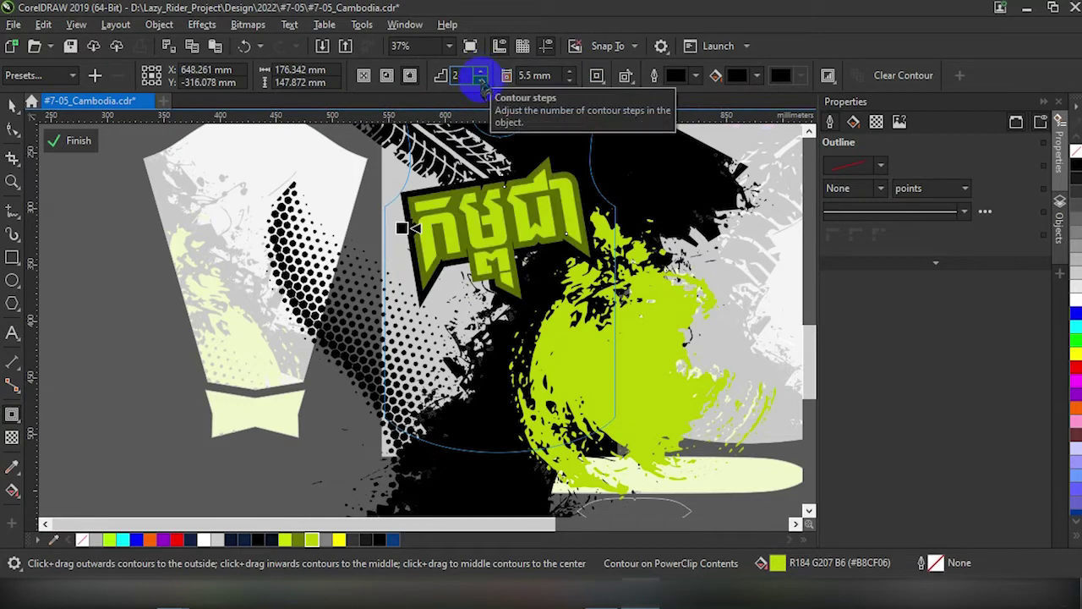
left_click(570, 80)
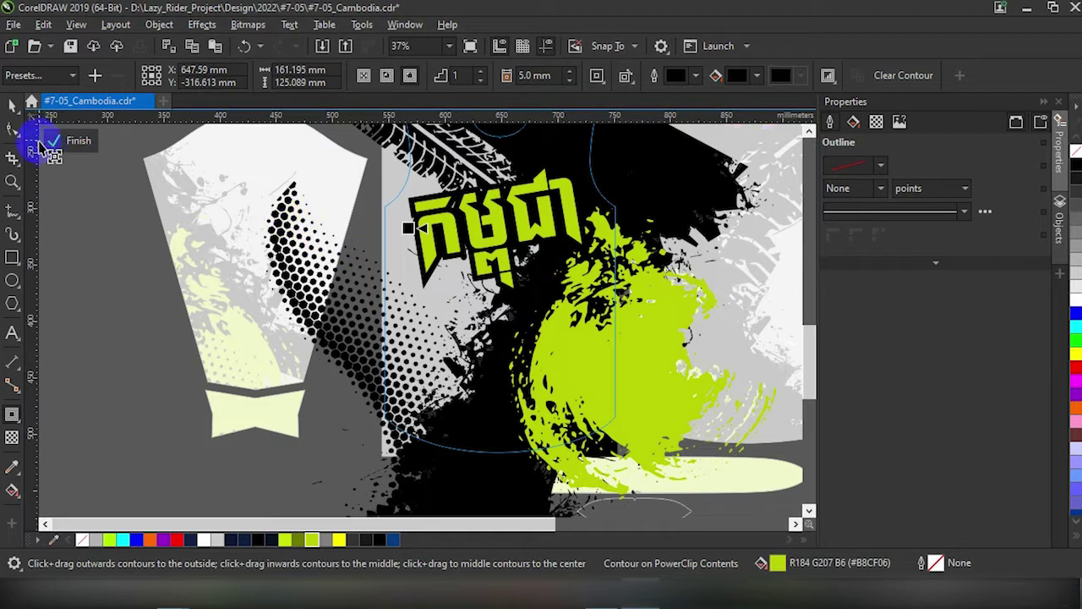
Scale the Khmer title down slightly to 97% and clear the selection
left_click(13, 105)
left_click(380, 294)
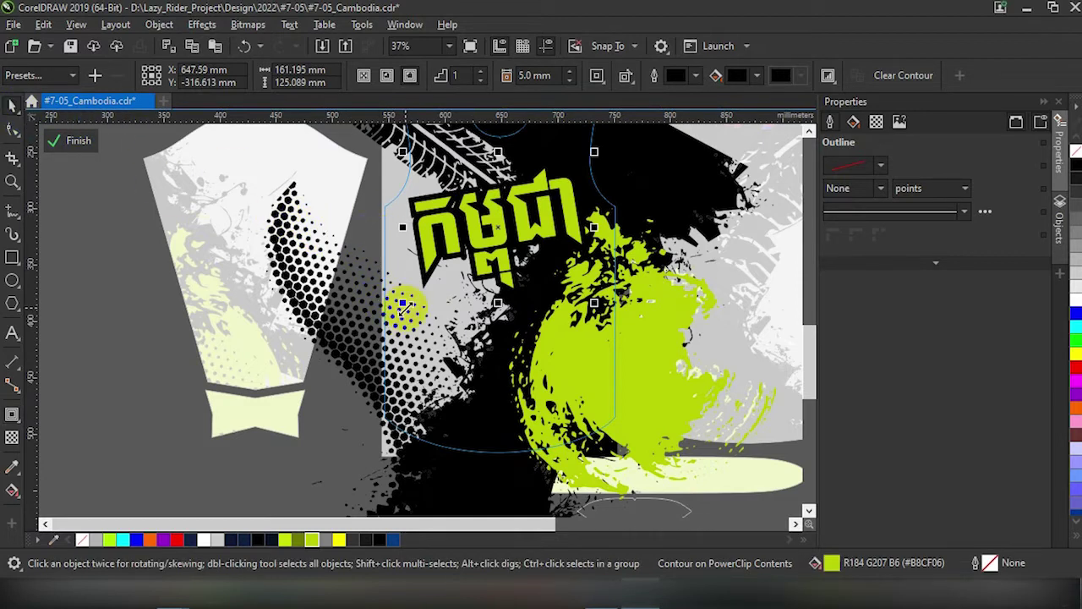
left_click_drag(406, 301, 414, 295)
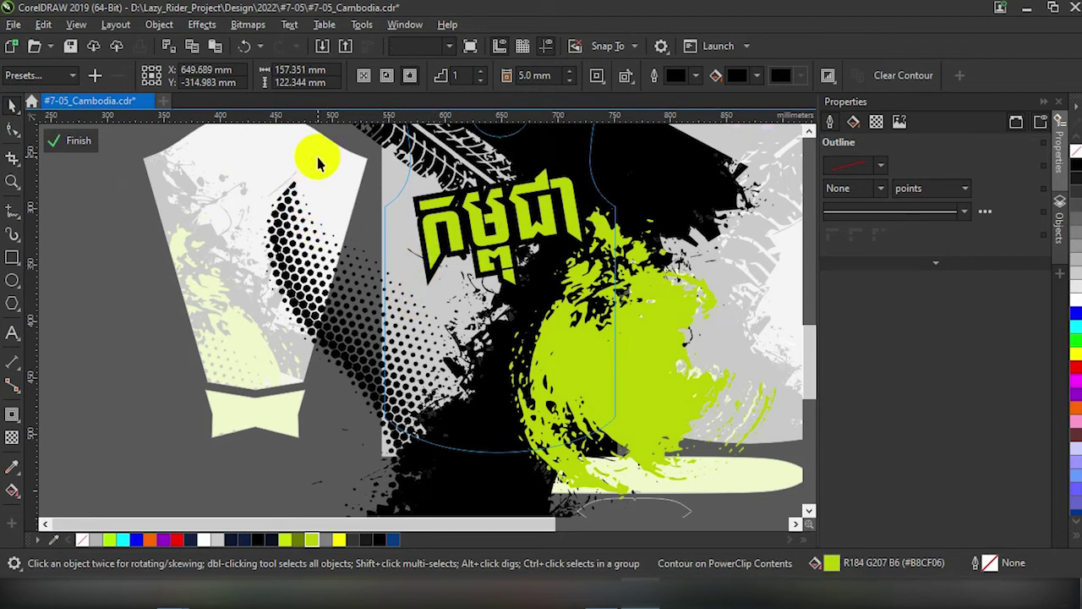
key("Escape")
scroll(499, 246, "down", 3)
scroll(552, 243, "up", 2)
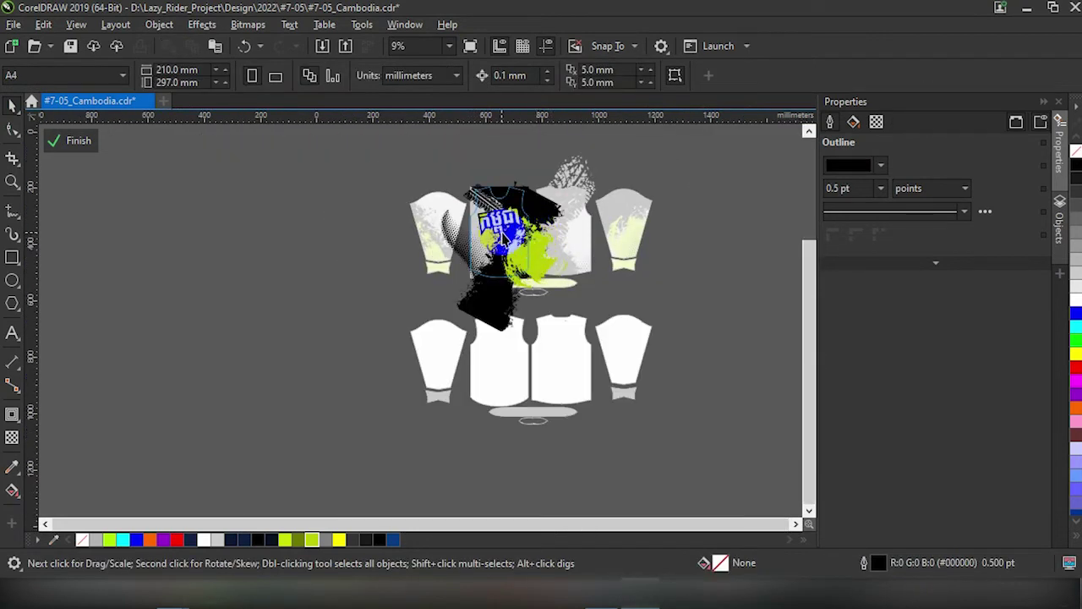
scroll(499, 233, "up", 2)
scroll(496, 230, "up", 1)
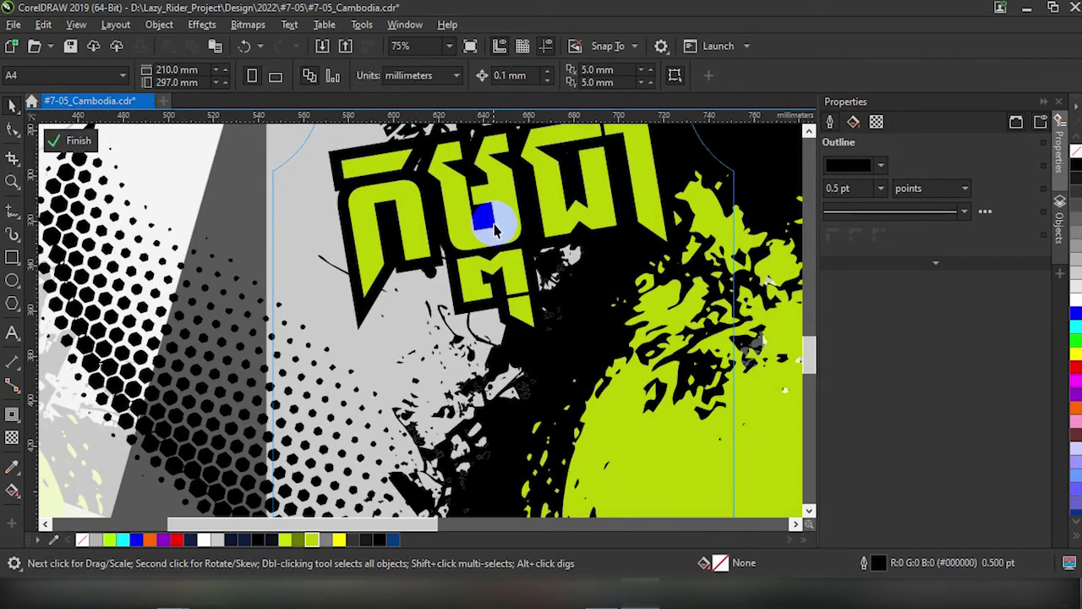
left_click(297, 245)
scroll(298, 244, "down", 3)
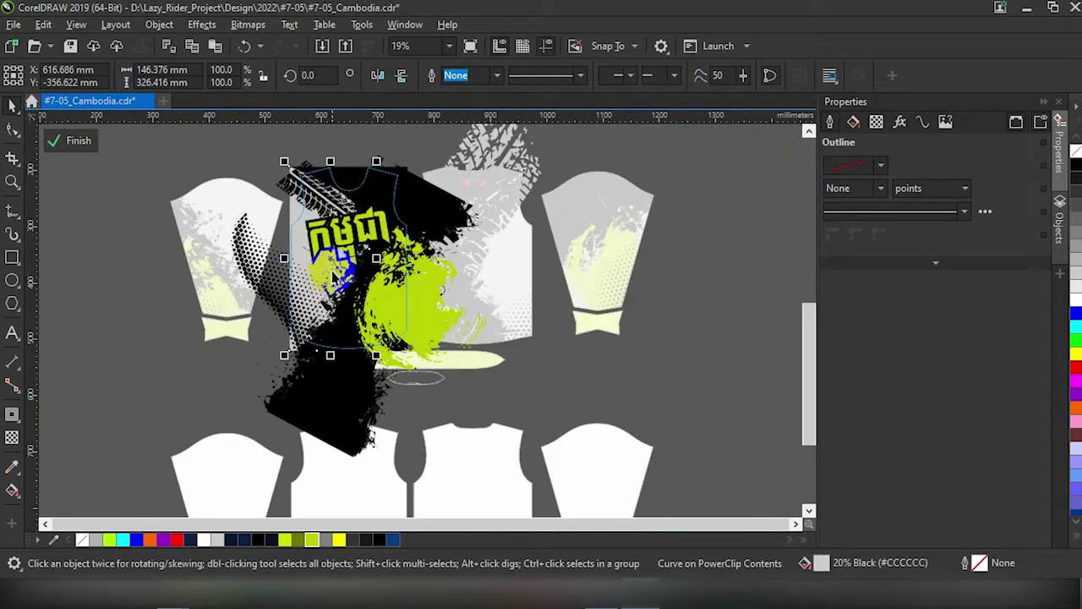
left_click(140, 222)
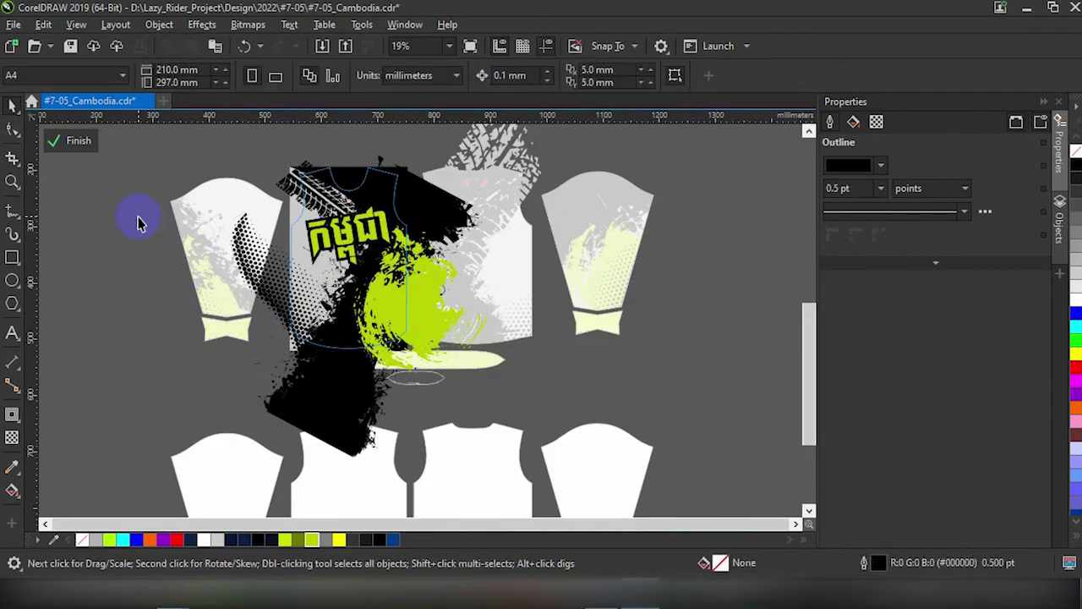
Finish the front panel's PowerClip edit and open the back panel's clipped artwork
left_click(118, 236)
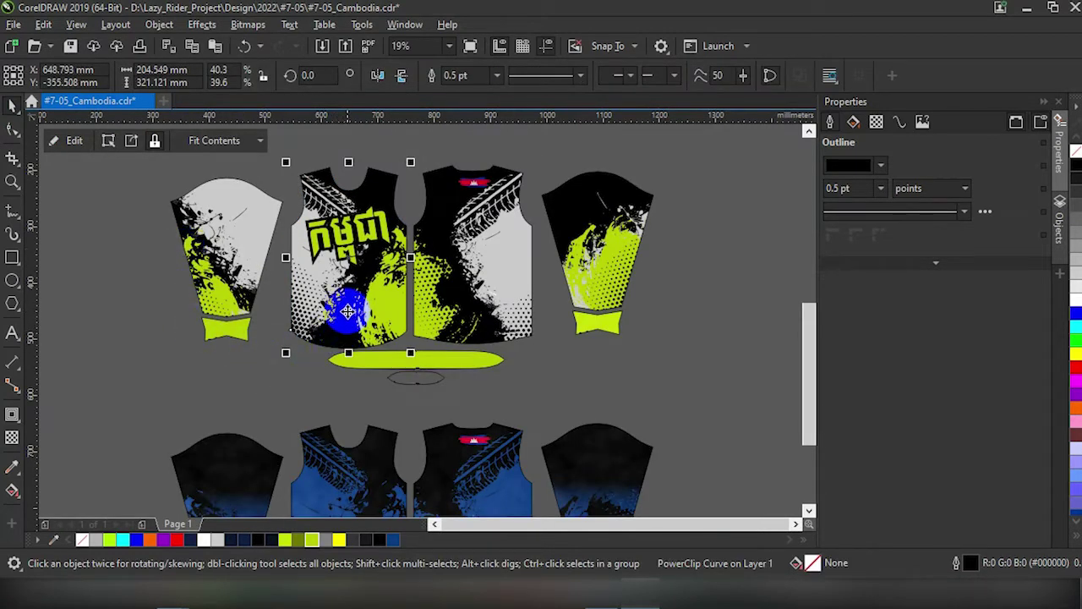
mouse_move(346, 310)
left_mouse_down()
mouse_move(338, 238)
mouse_move(427, 242)
left_mouse_up()
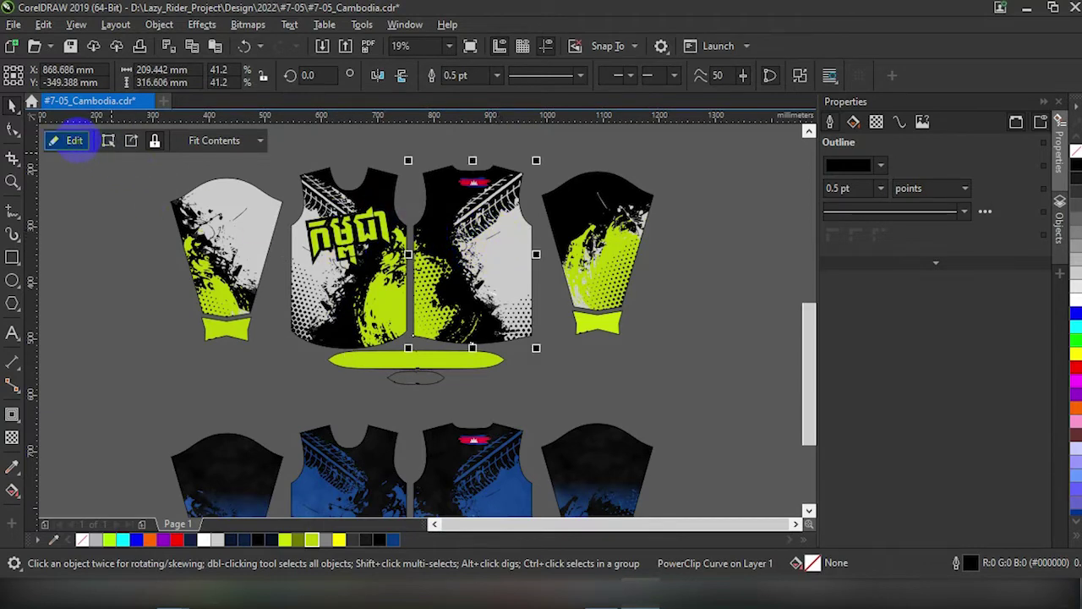
left_click(75, 140)
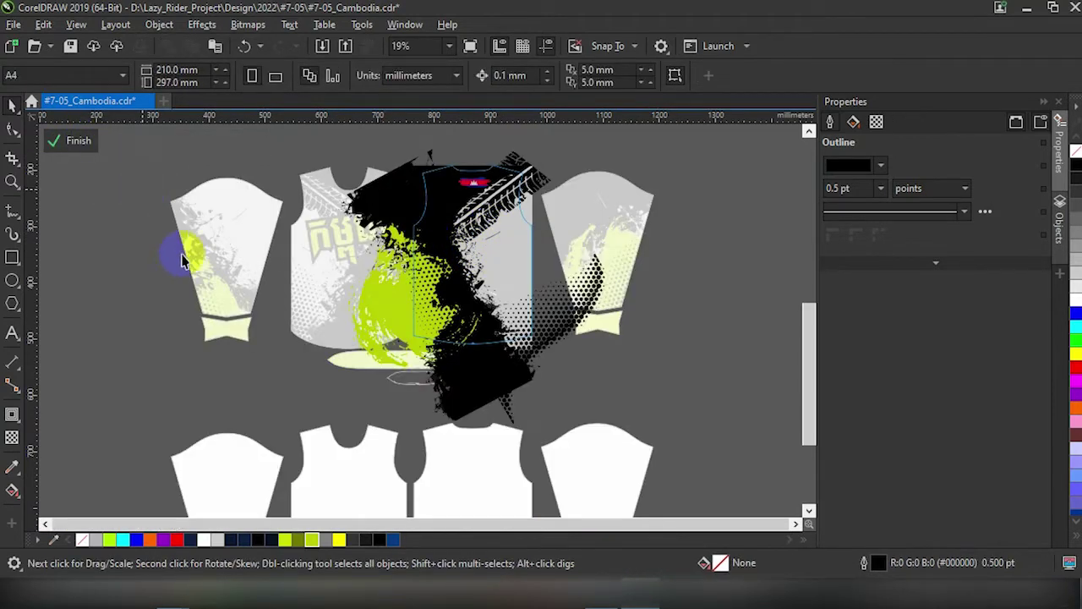
left_click_drag(469, 279, 264, 284)
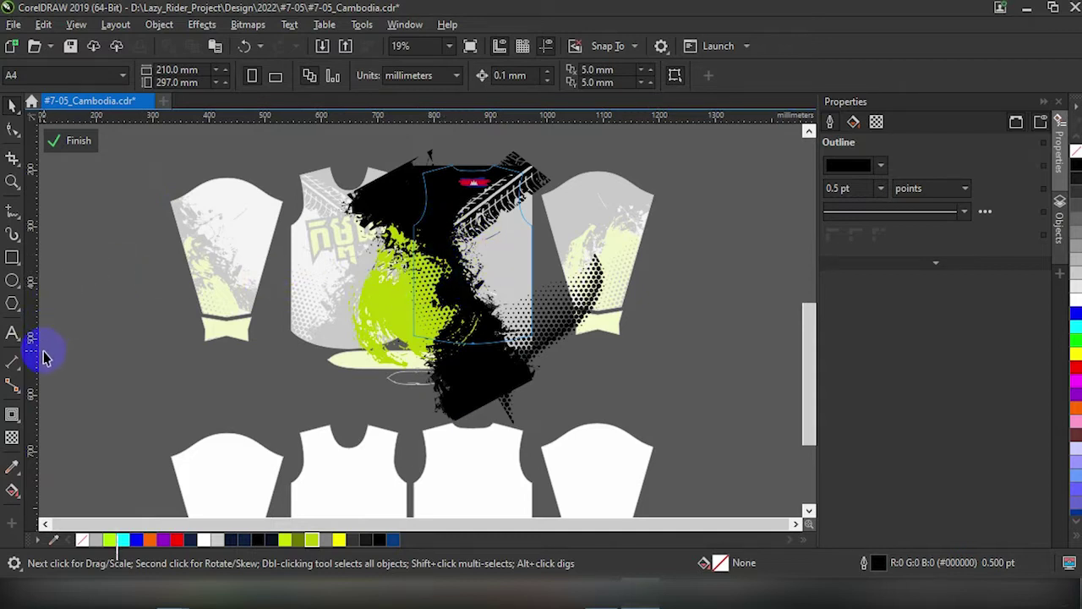
Add a 100 pt CAMBODIA text line on the back panel's left sleeve
left_click(13, 334)
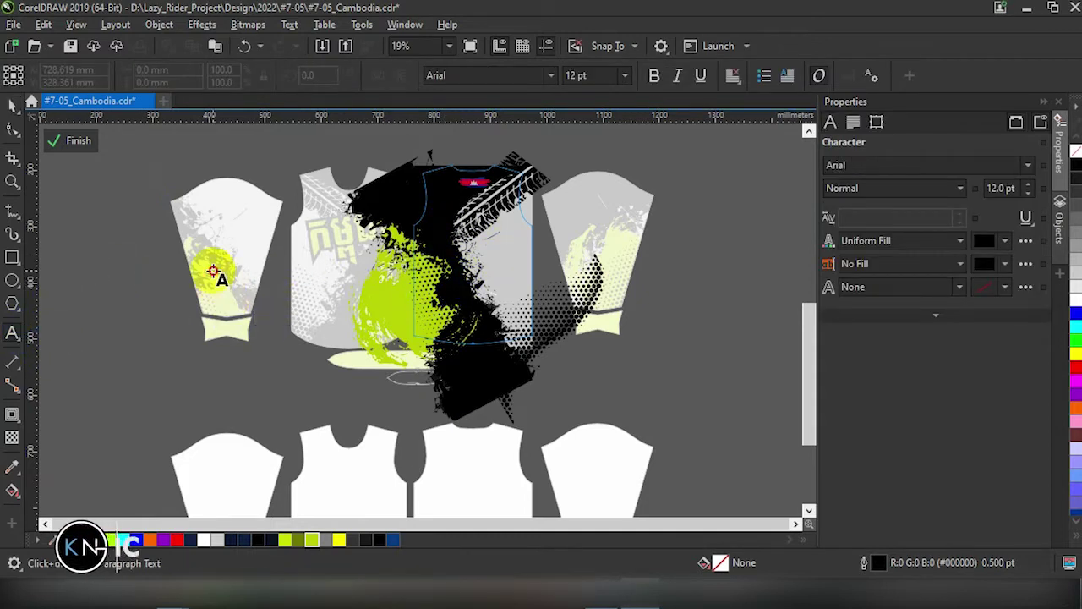
left_click(241, 268)
left_click(624, 75)
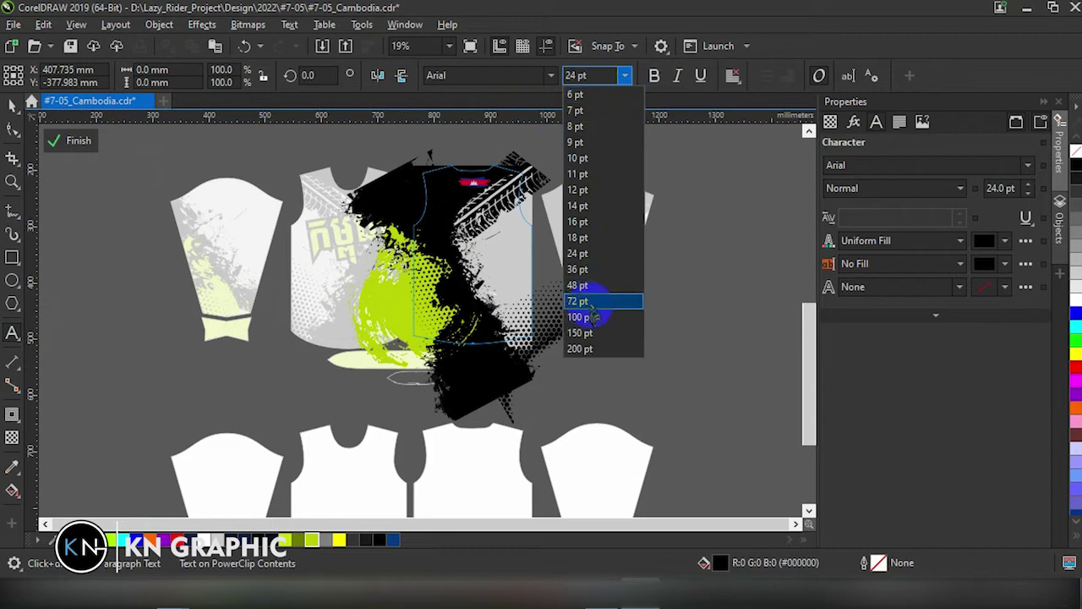
left_click(583, 318)
type("ចាម")
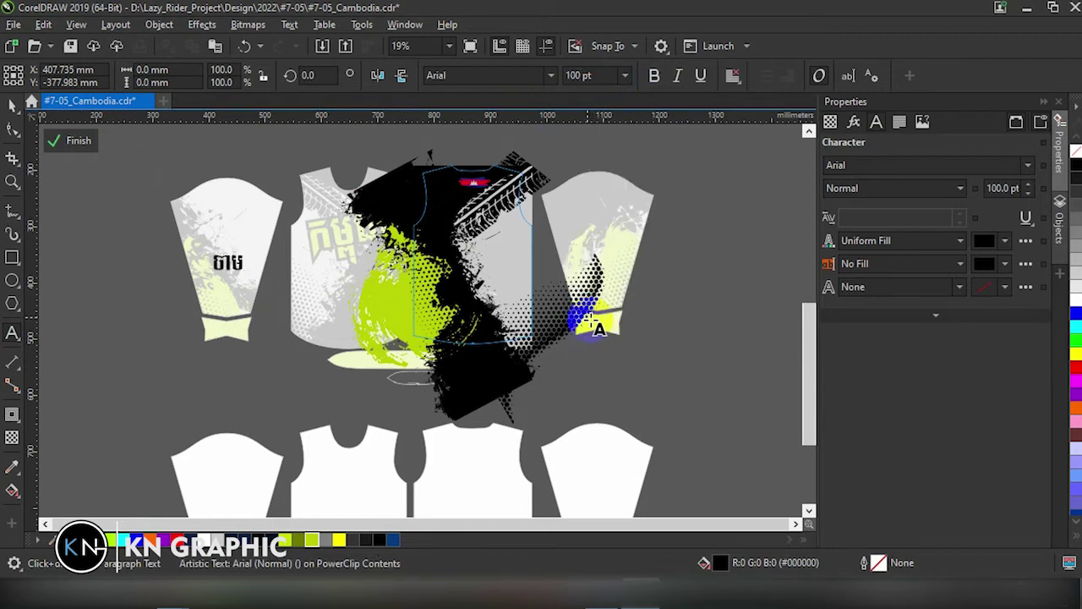
left_click(597, 328)
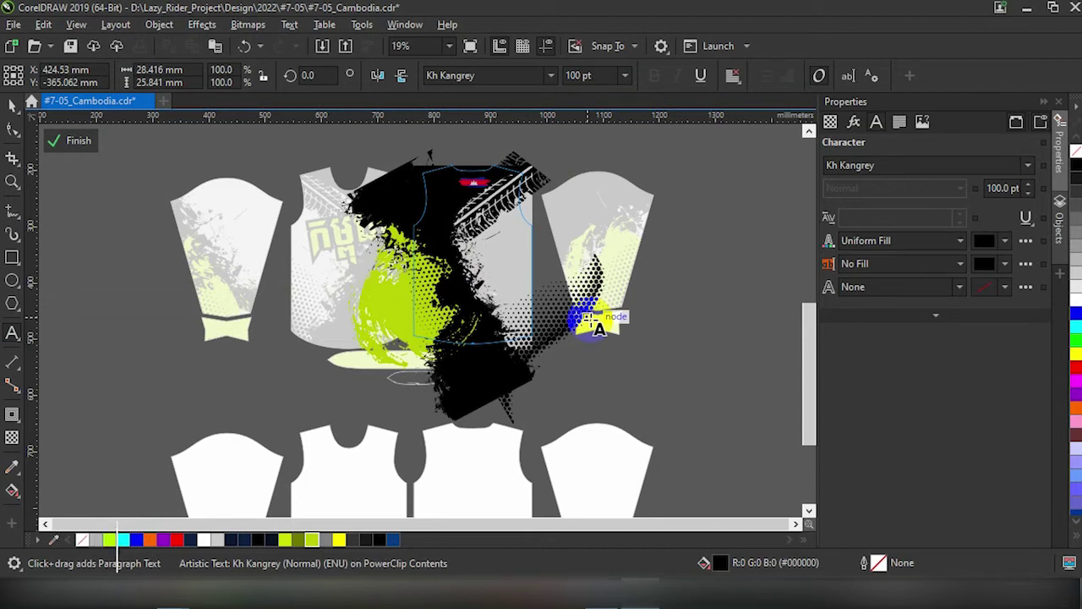
type("CAMBODIA")
key("Escape")
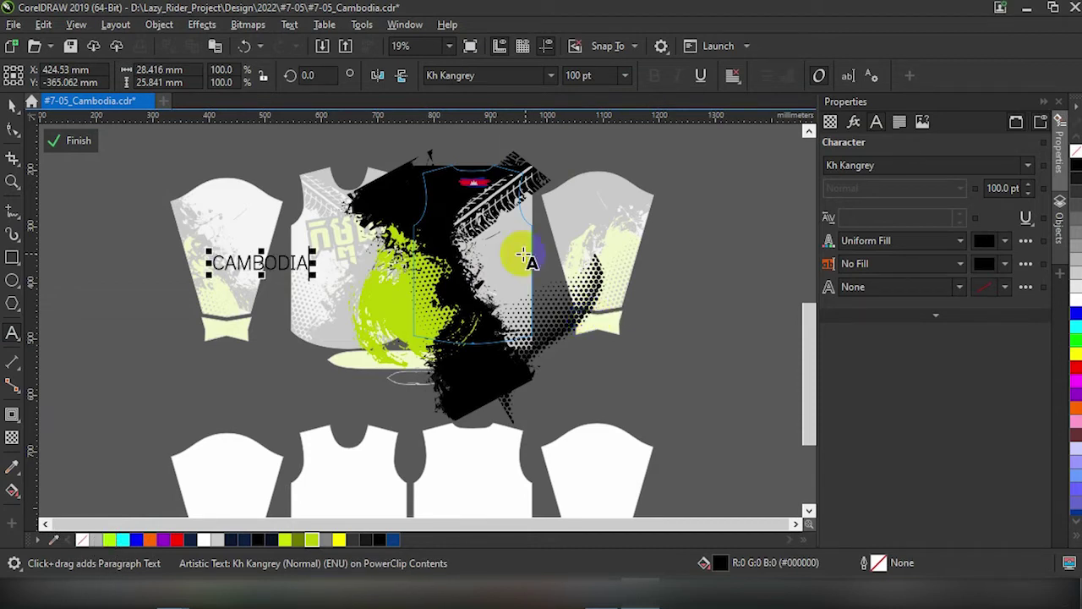
Set the text to Planet Kosmos and enlarge it to about 261 pt
left_click(550, 75)
scroll(524, 219, "down", 10)
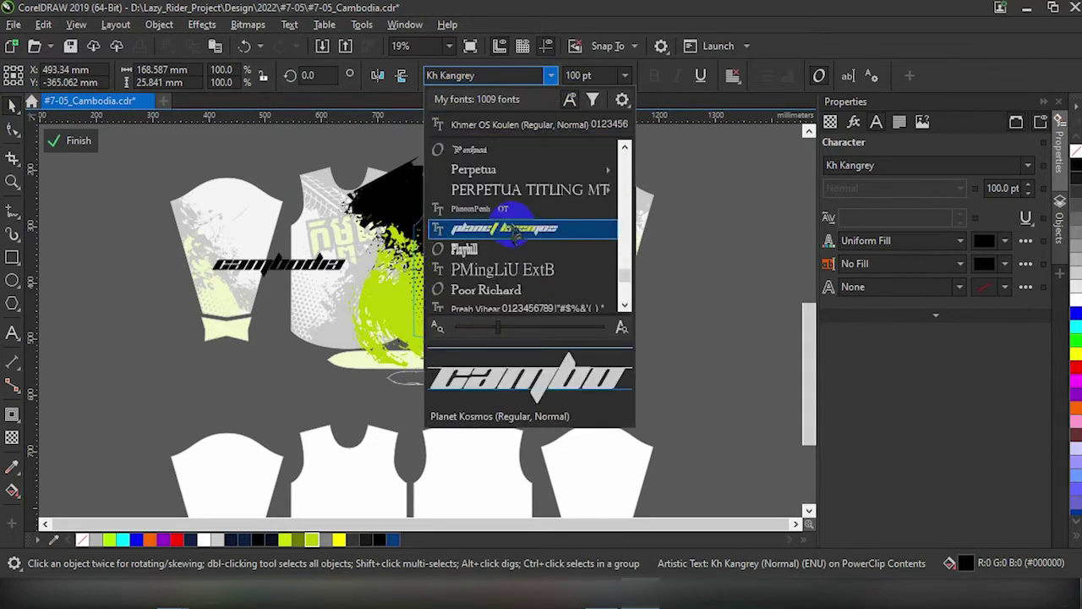
left_click(516, 233)
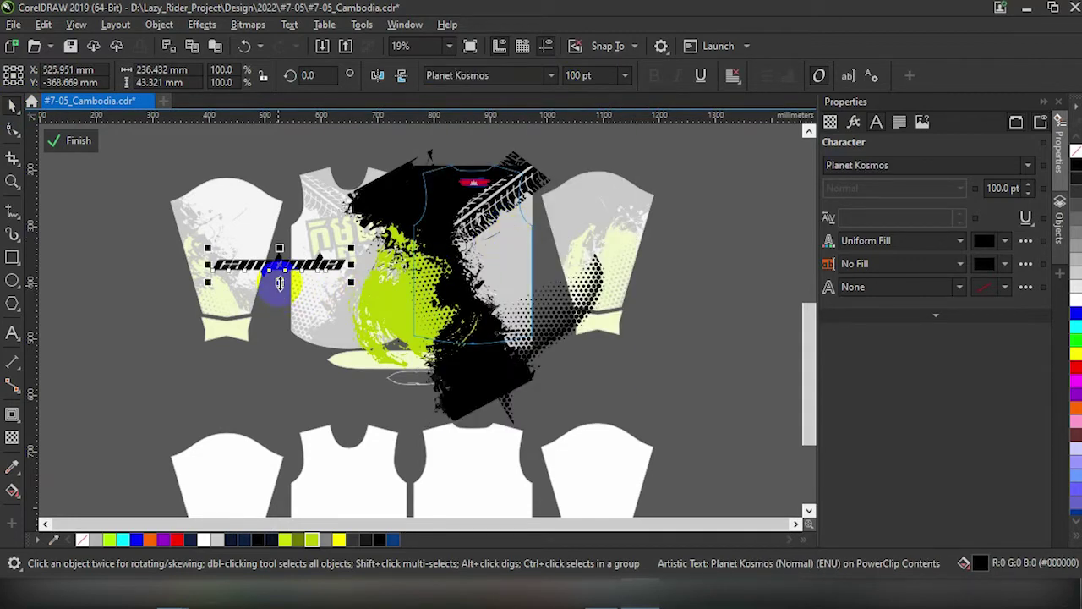
mouse_move(279, 284)
left_mouse_down()
mouse_move(289, 322)
mouse_move(313, 323)
left_mouse_up()
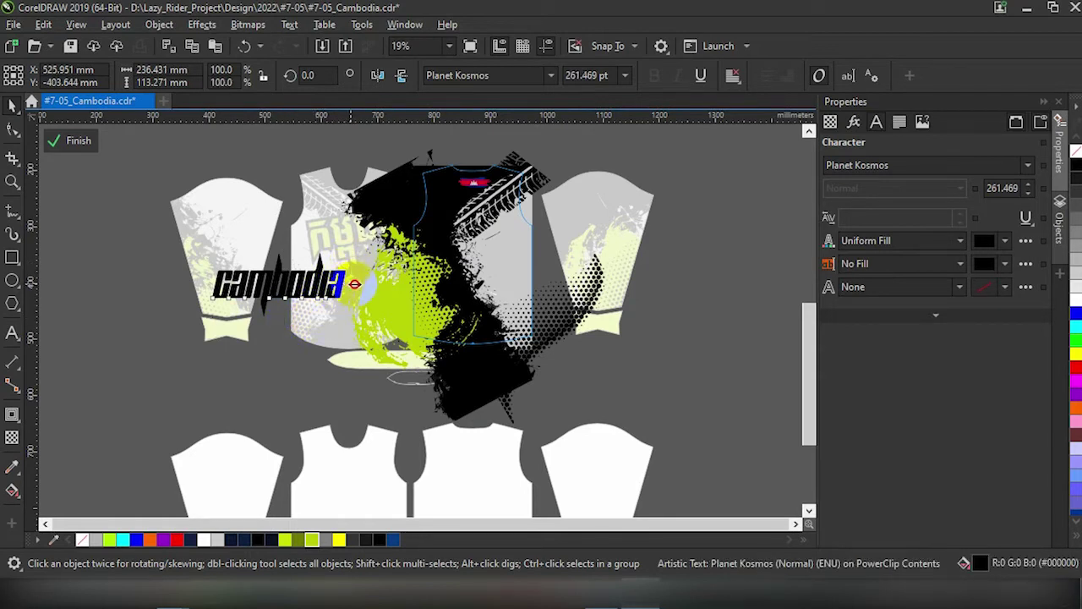
Stretch and scale the 'cambodia' title to 83%, about 150 mm wide, and move it mid-panel
left_click_drag(354, 284, 411, 282)
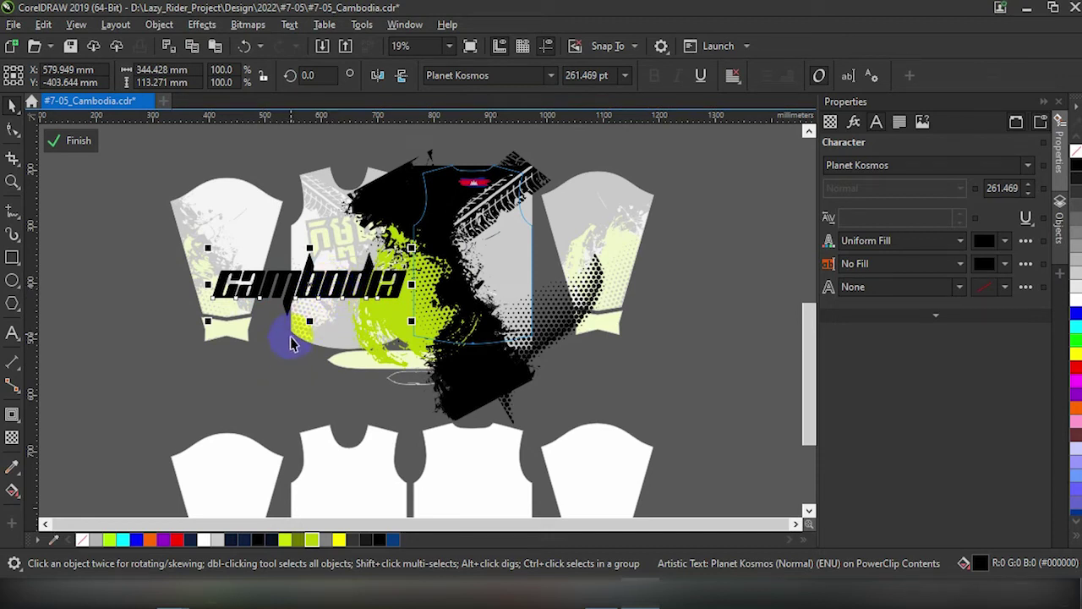
mouse_move(207, 248)
left_mouse_down()
mouse_move(243, 267)
mouse_move(276, 328)
left_mouse_up()
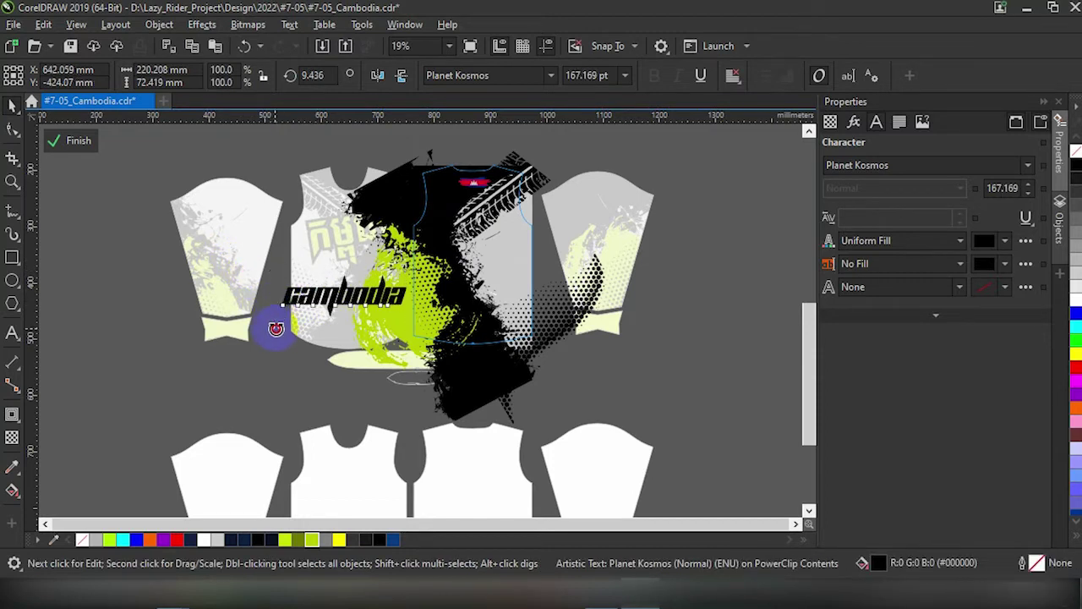
scroll(278, 330, "up", 2)
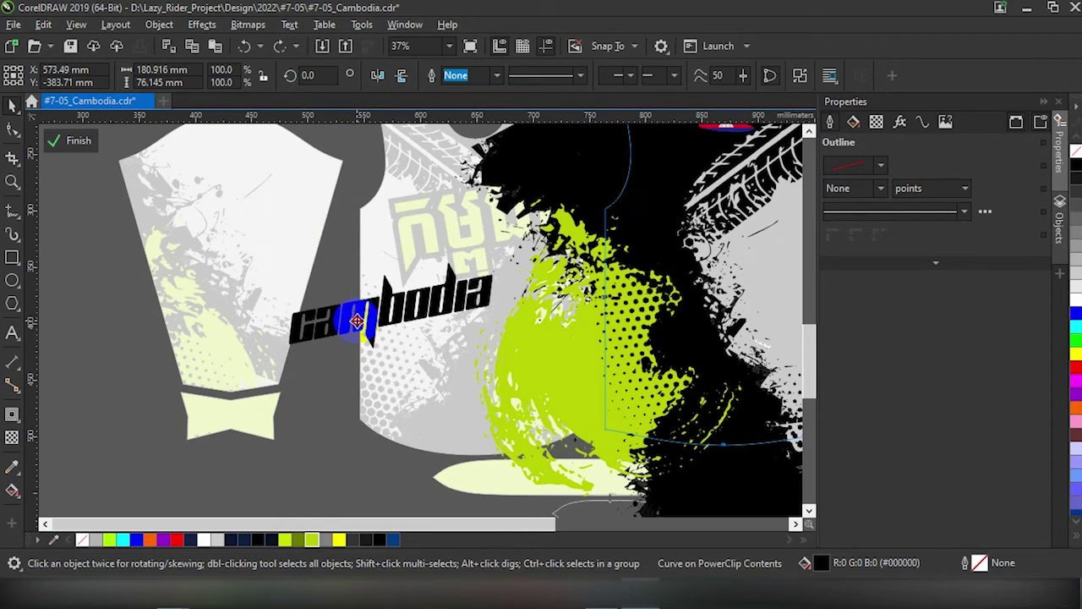
left_click_drag(357, 321, 626, 355)
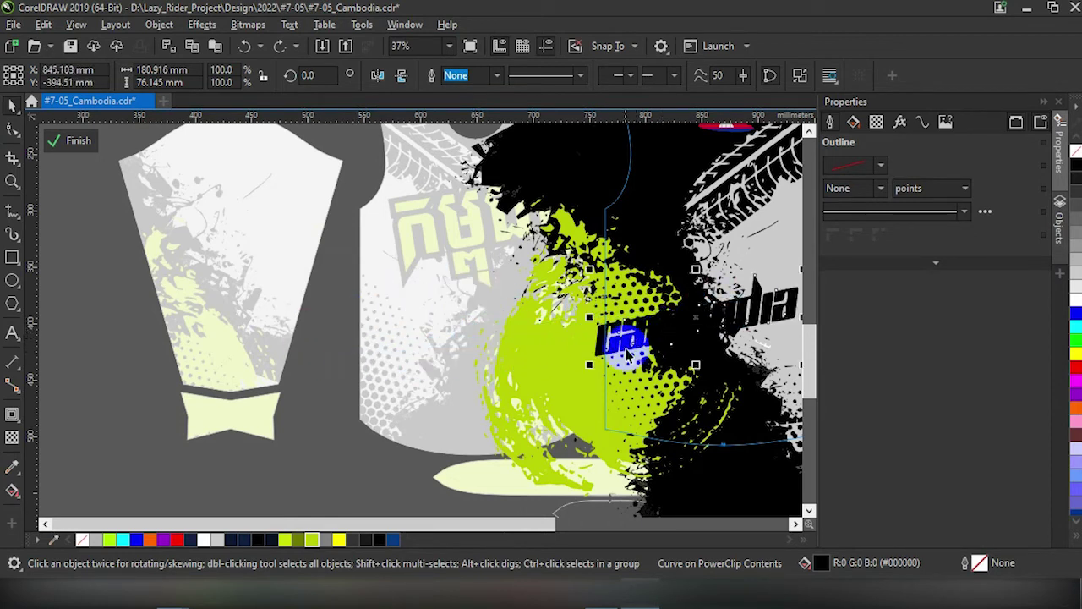
scroll(580, 523, "right", 5)
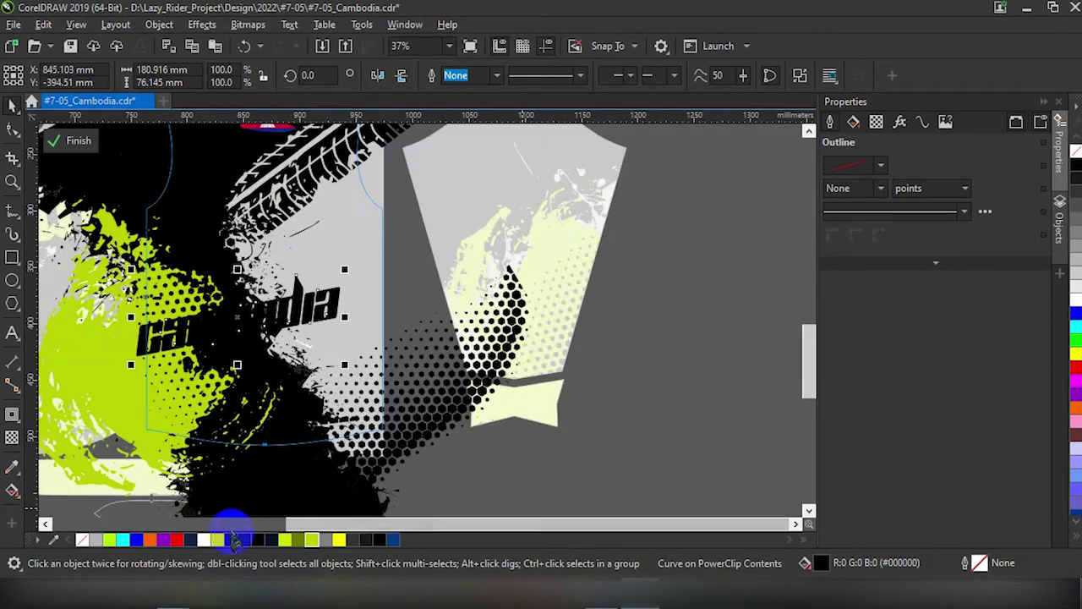
left_click(231, 524)
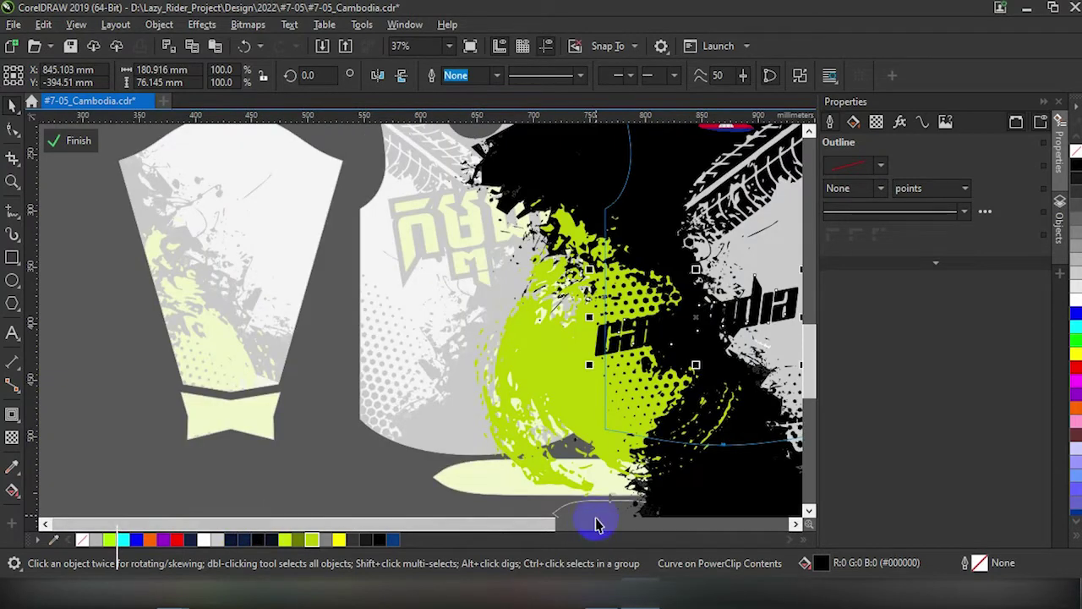
scroll(799, 524, "right", 2)
scroll(798, 524, "right", 1)
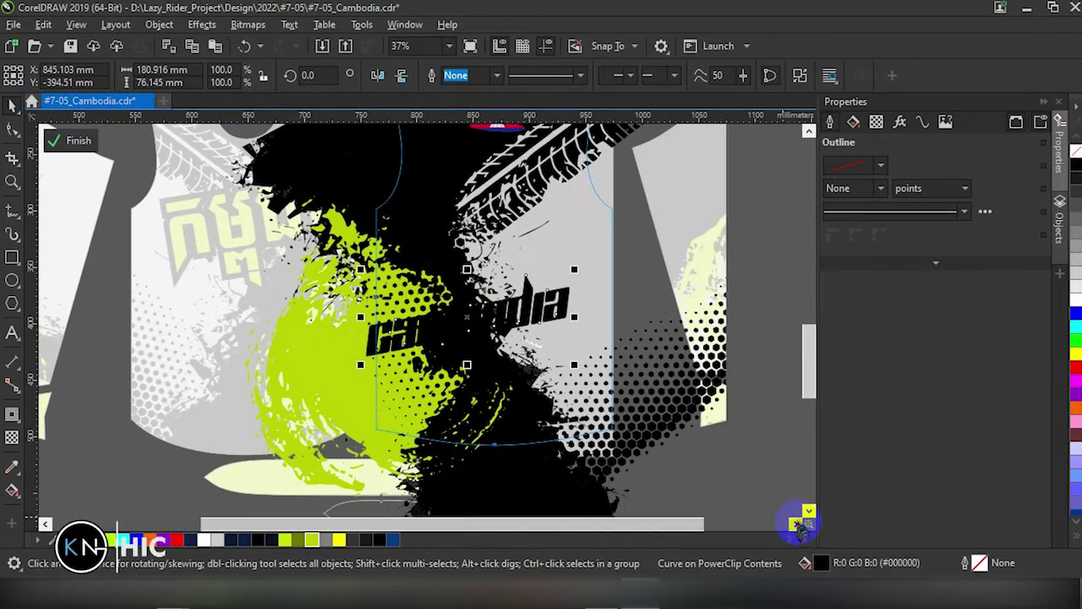
left_click_drag(582, 285, 568, 297)
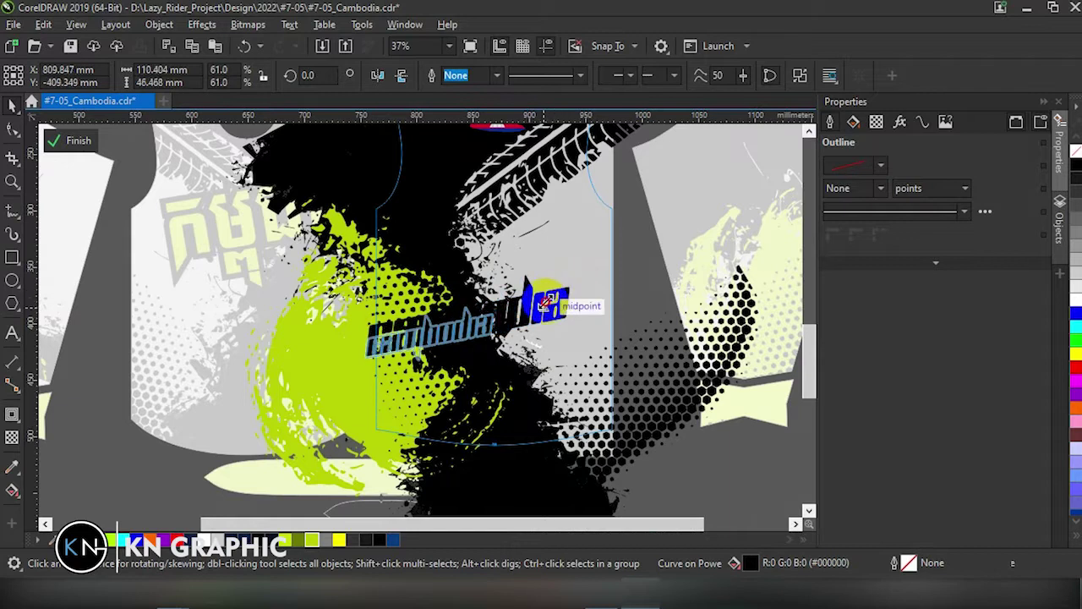
mouse_move(462, 327)
left_mouse_down()
mouse_move(506, 352)
mouse_move(502, 330)
left_mouse_up()
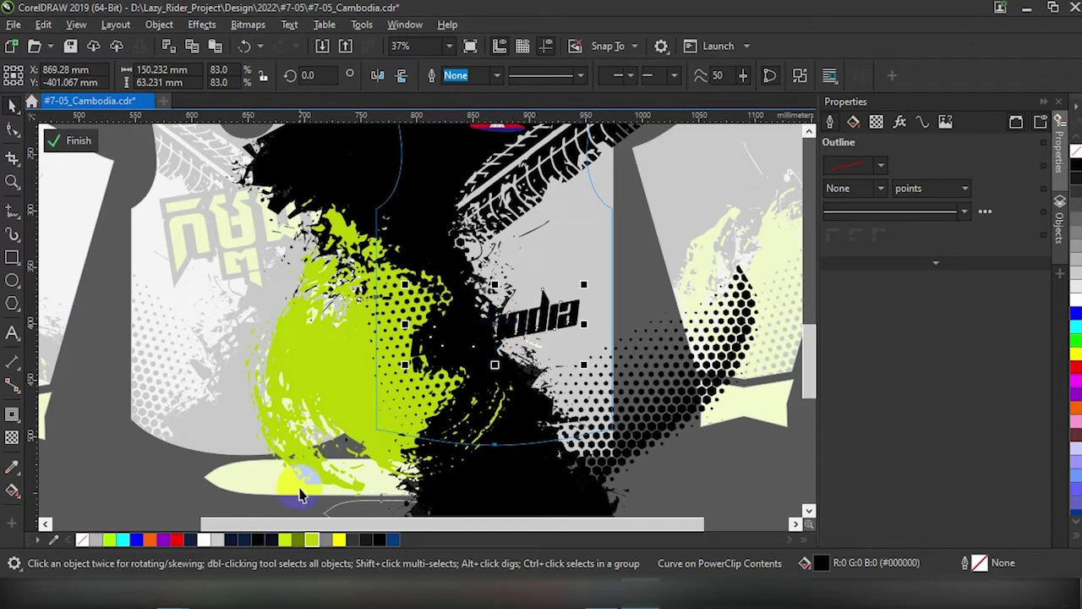
Sample colours from the jersey artwork into the document palette
left_click(57, 535)
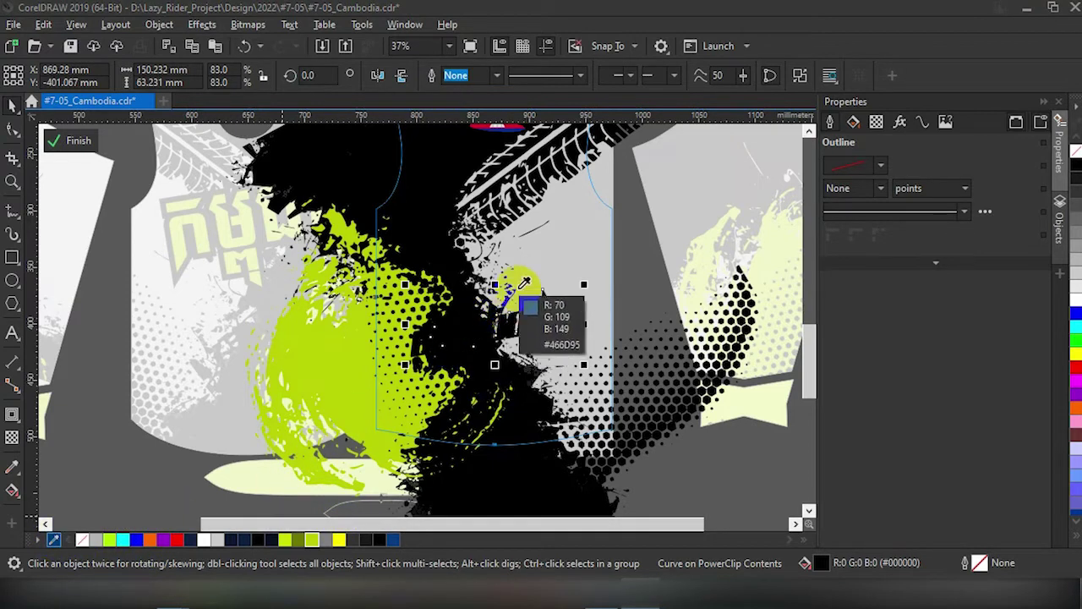
left_click(550, 251)
mouse_move(323, 541)
left_mouse_down()
mouse_move(224, 564)
mouse_move(426, 385)
left_mouse_up()
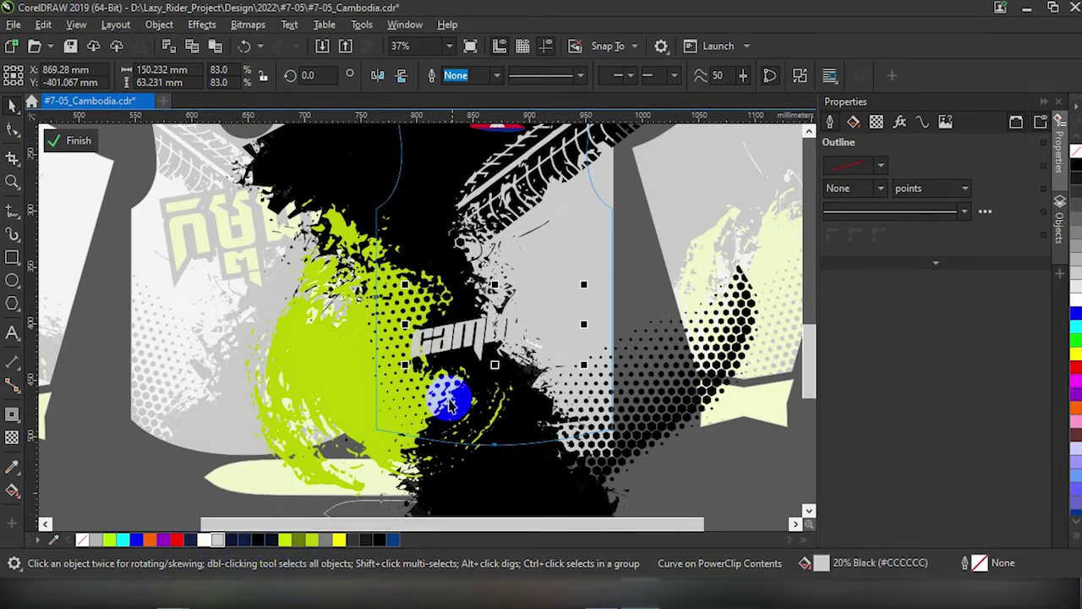
Add a black contour with a 4.5 mm offset around the Cambodia logo
left_click(12, 414)
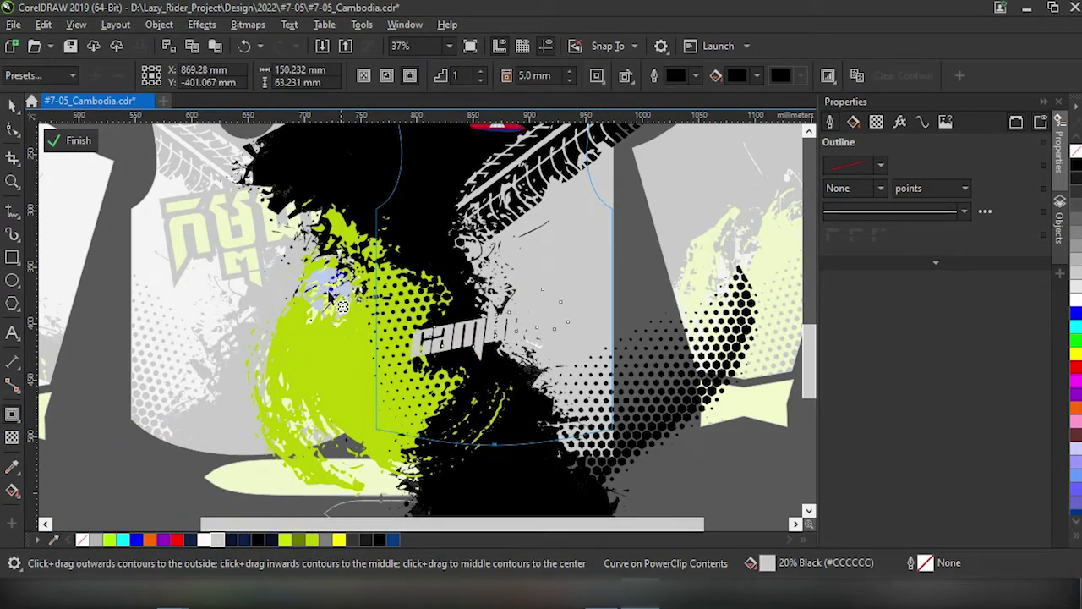
left_click(572, 72)
left_click(507, 200)
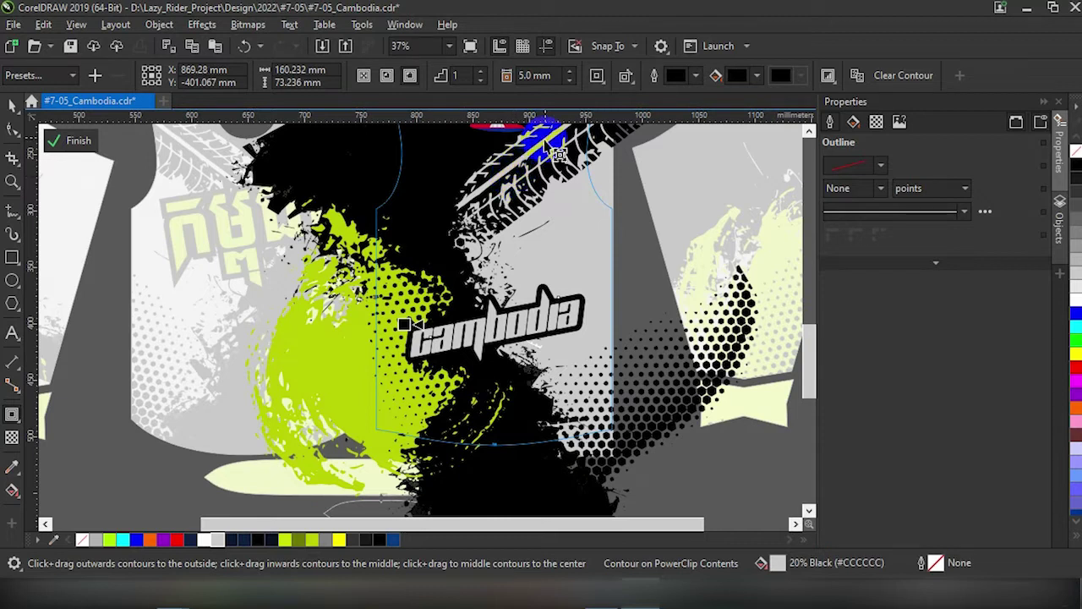
left_click(572, 75)
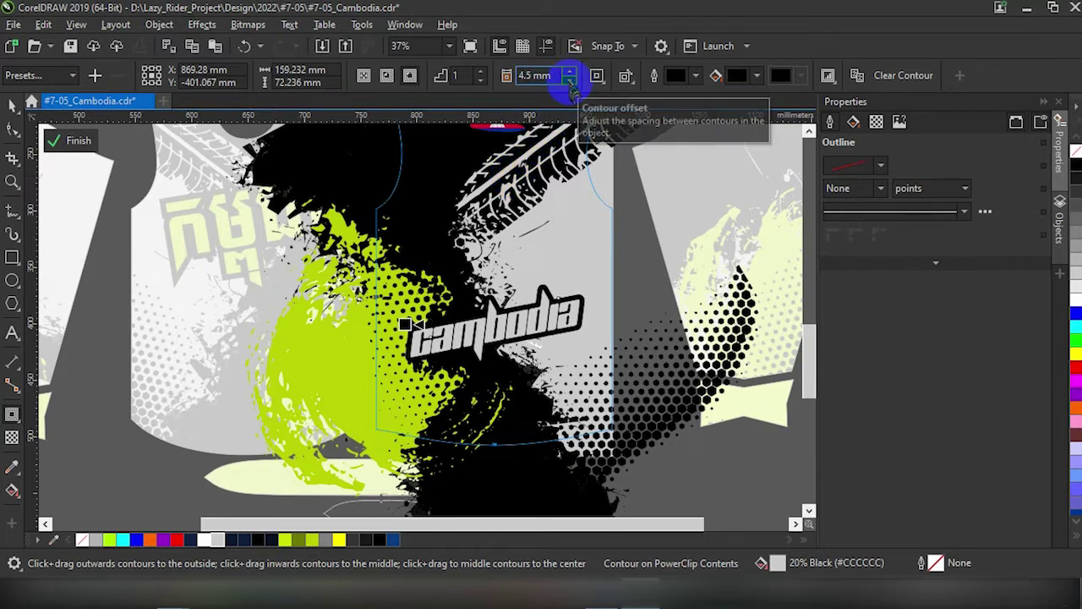
left_click(423, 188)
Fill the Cambodia logo with the lime B8CF06 swatch and finish the PowerClip edit
left_click(12, 104)
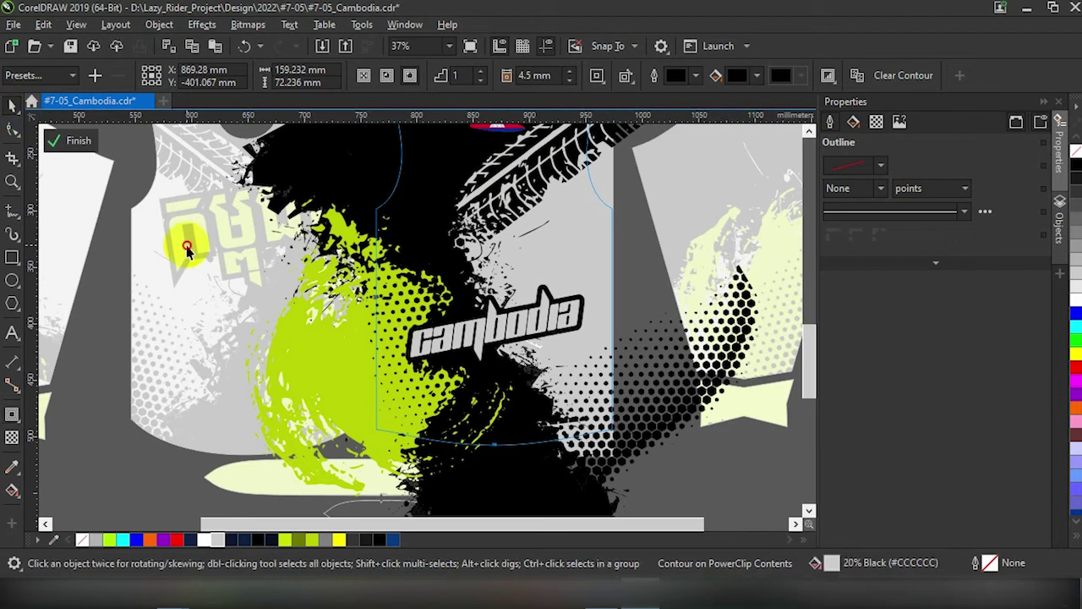
left_click(476, 295)
scroll(477, 295, "down", 2)
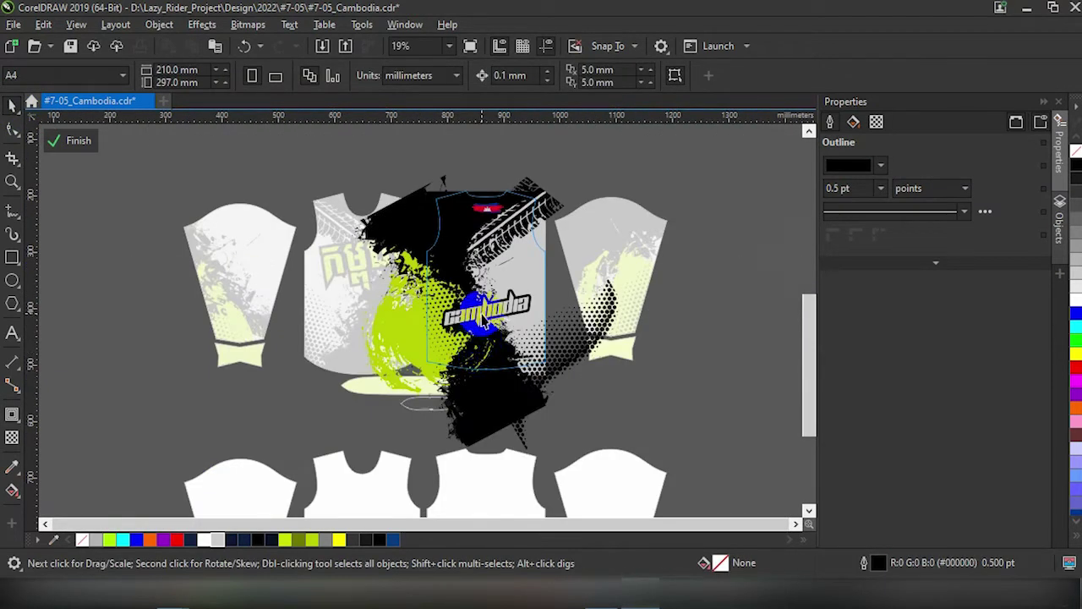
left_click(482, 318)
left_click(328, 539)
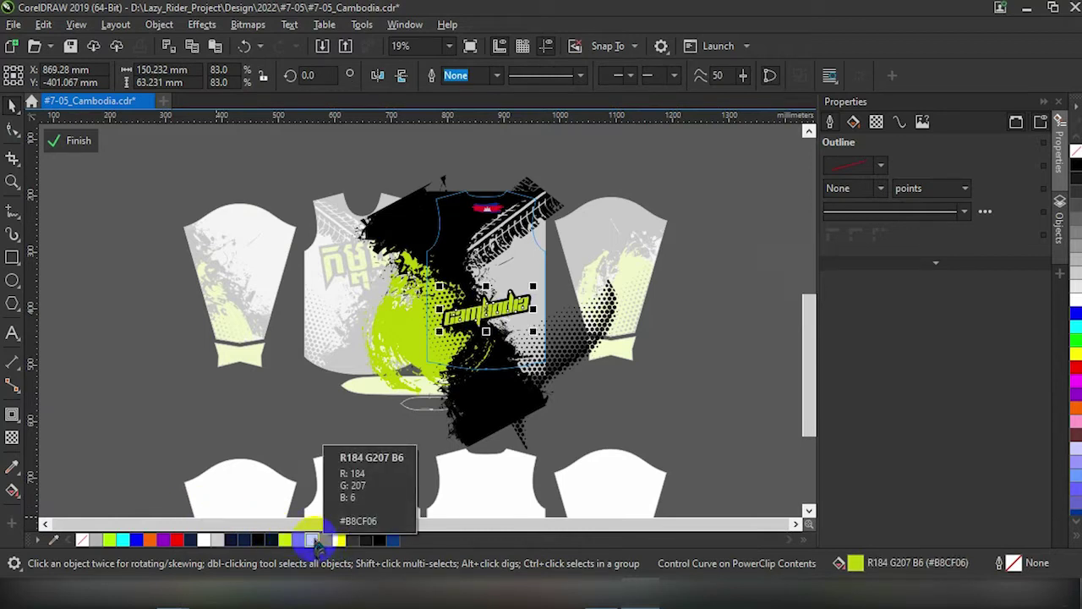
left_click_drag(317, 542, 219, 547)
left_click(218, 542)
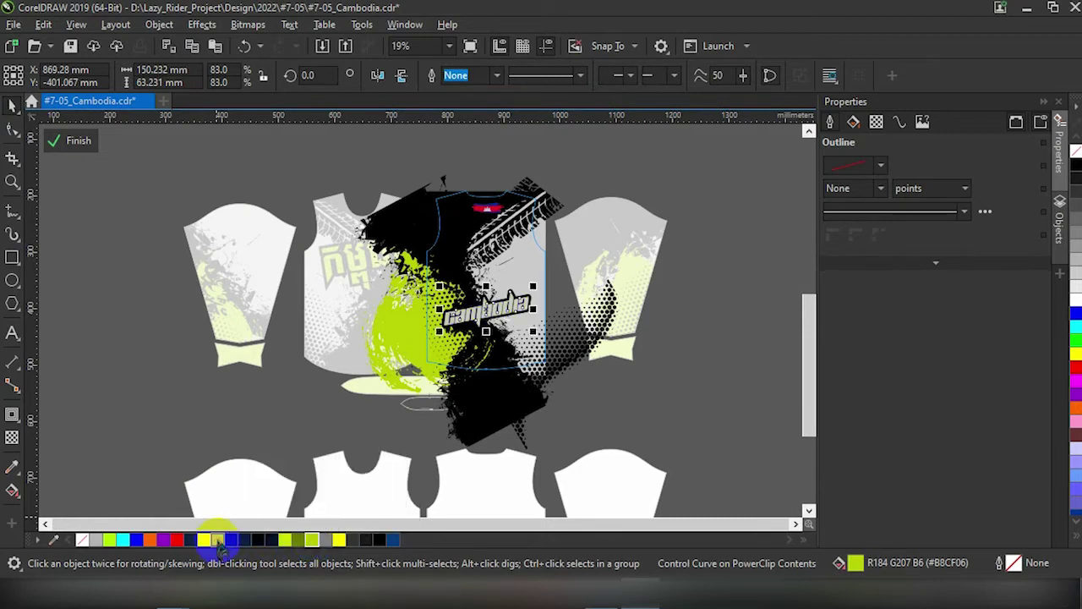
left_click(313, 542)
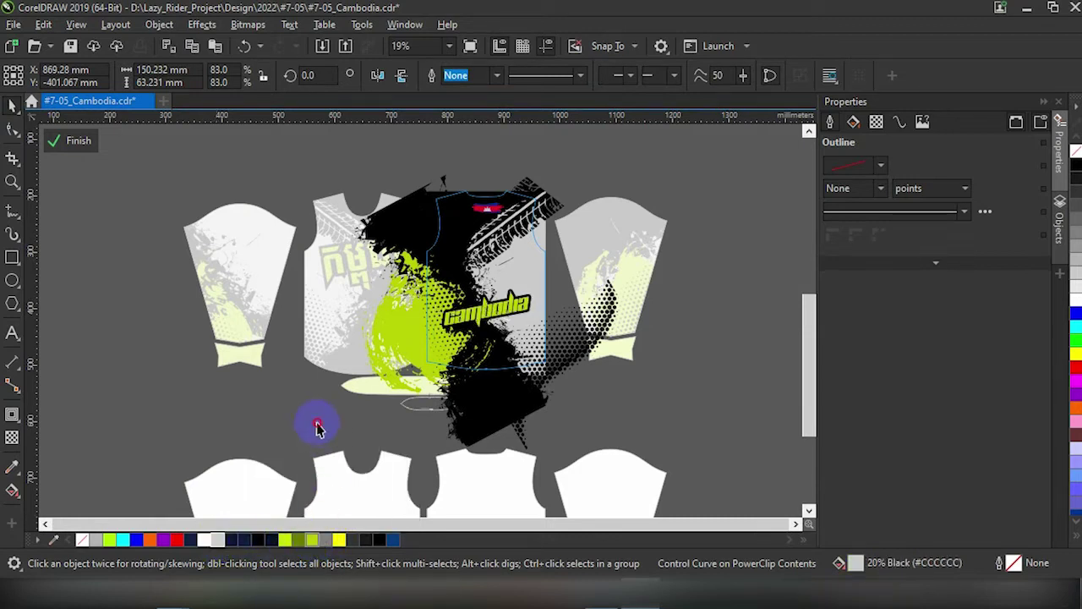
left_click(55, 148)
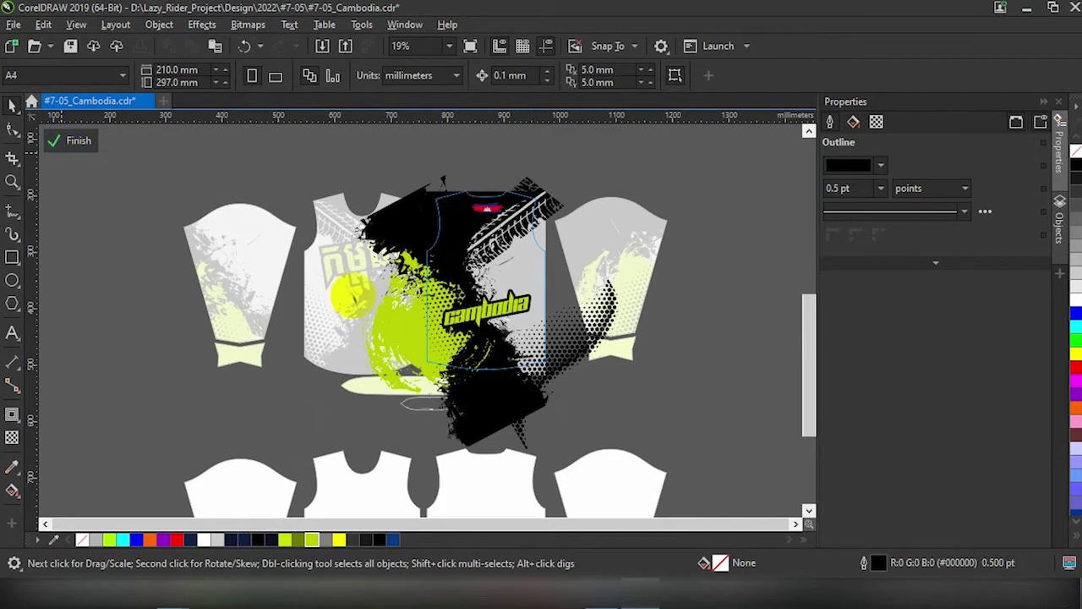
left_click(68, 140)
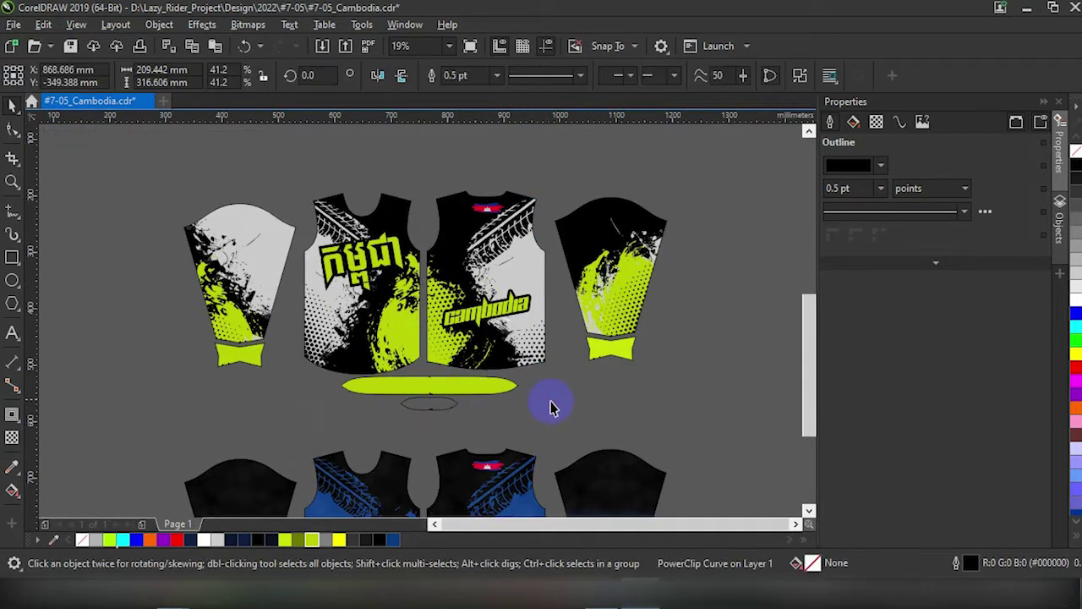
key("Escape")
scroll(476, 325, "up", 2)
scroll(476, 325, "up", 2)
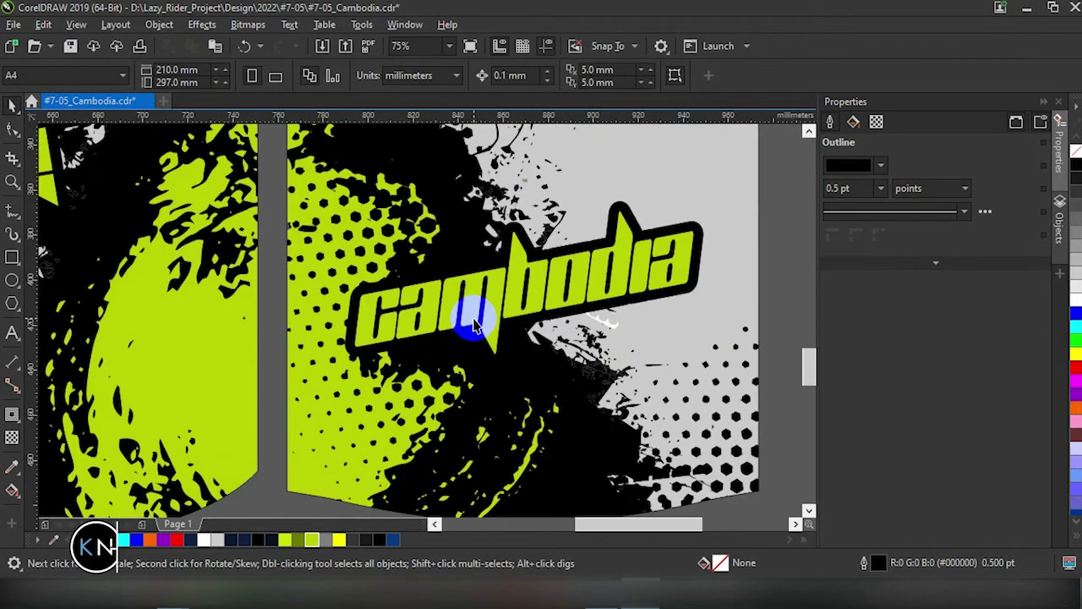
scroll(476, 325, "down", 2)
scroll(478, 317, "down", 2)
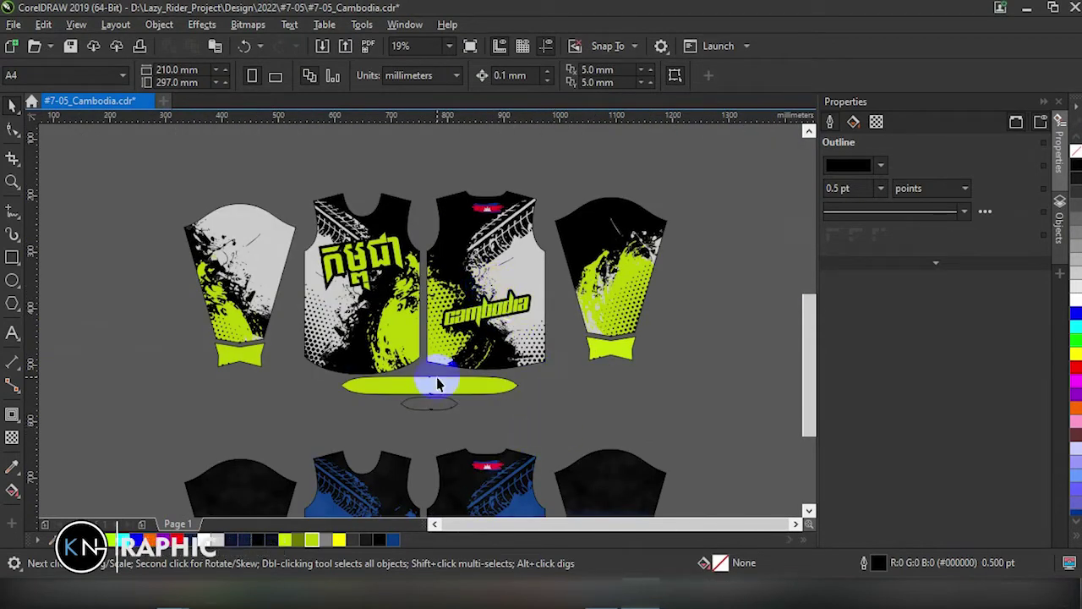
left_click(448, 294)
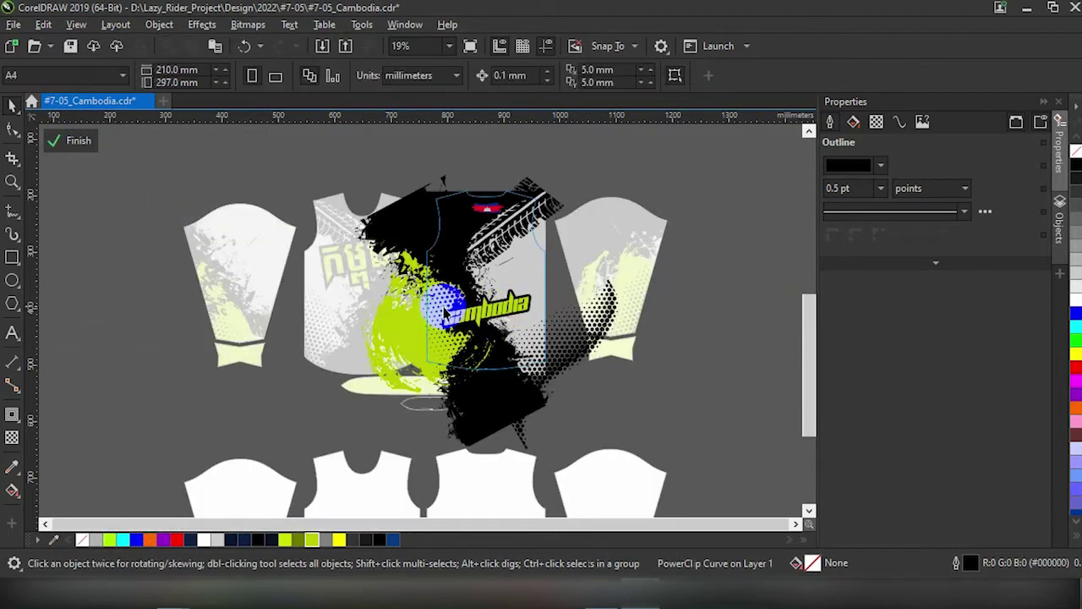
left_click(498, 312)
right_click(505, 303)
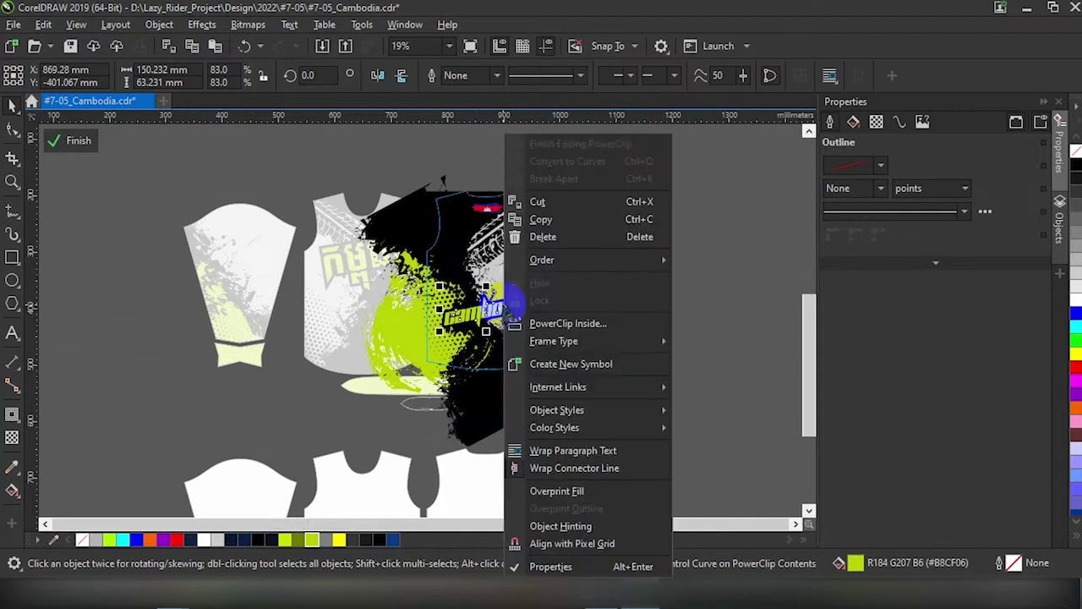
left_click(545, 235)
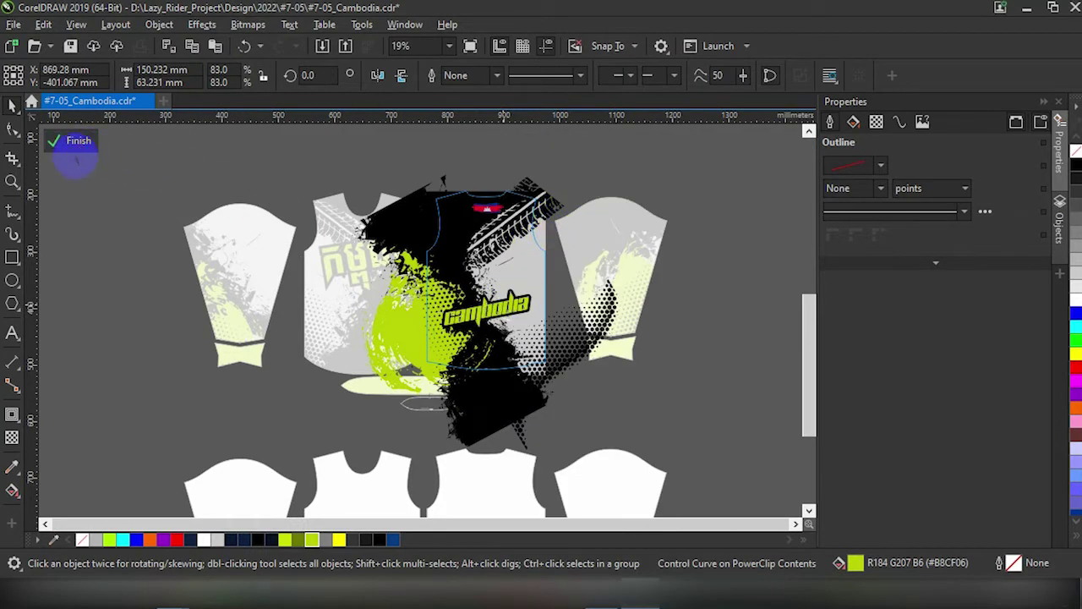
left_click(68, 140)
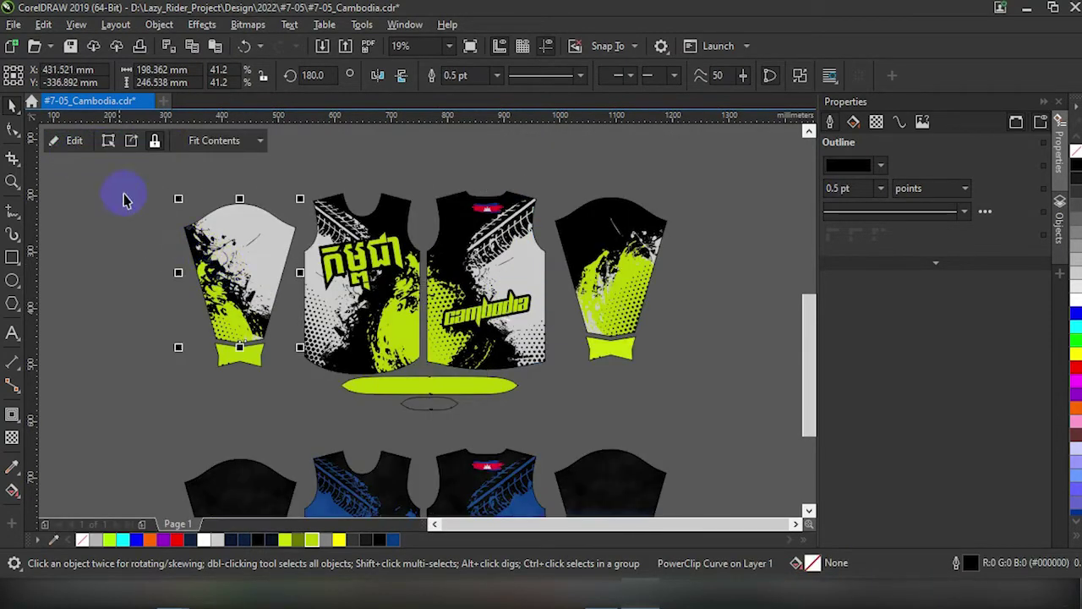
Open the sleeve's PowerClip contents and paste the Cambodia logo into it
double_click(178, 239)
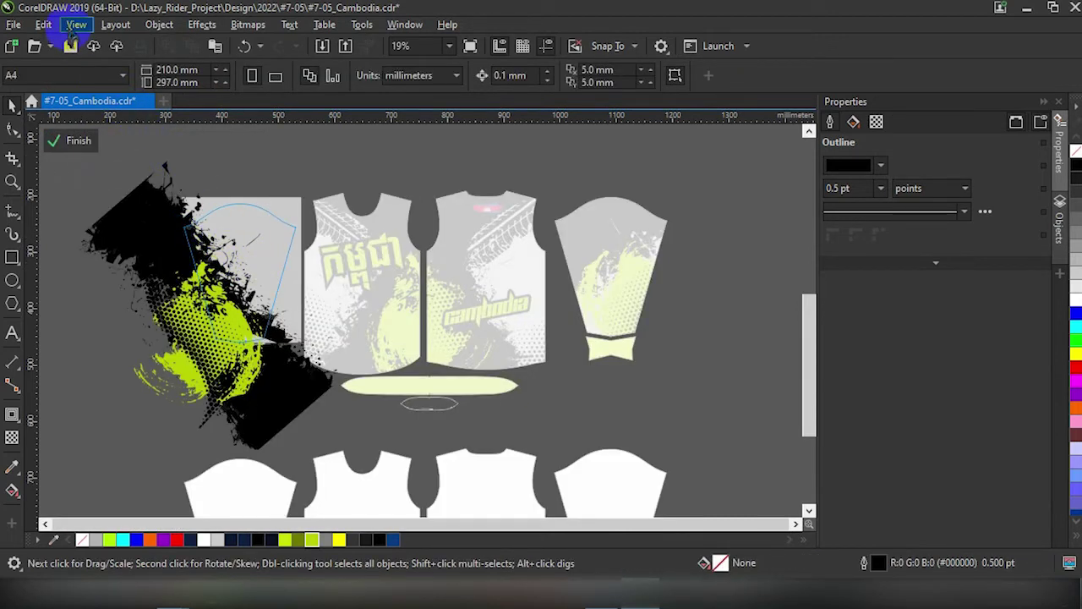
left_click(169, 28)
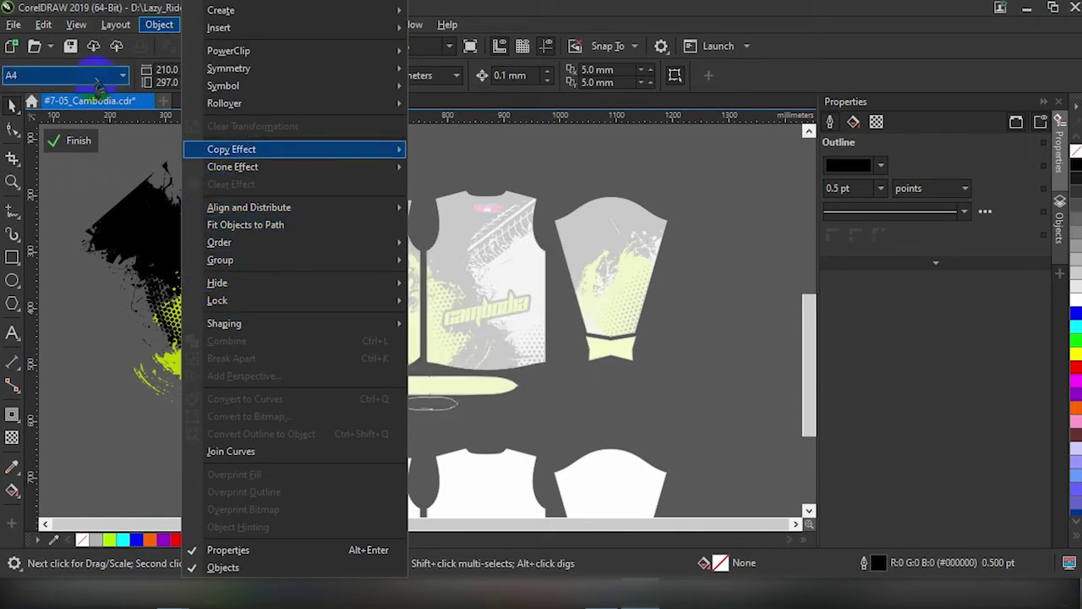
left_click(44, 24)
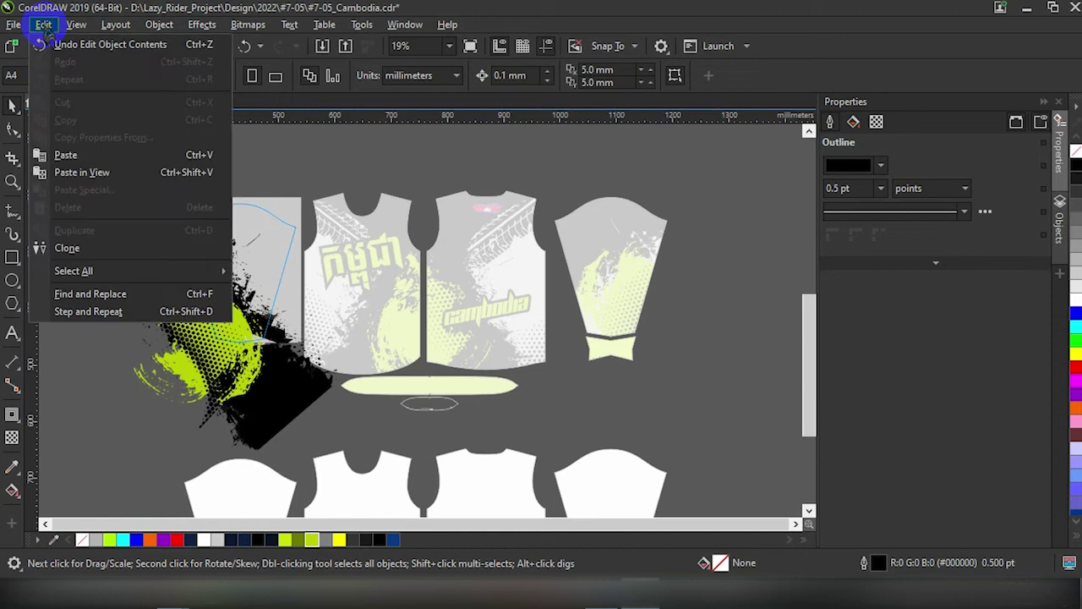
left_click(68, 155)
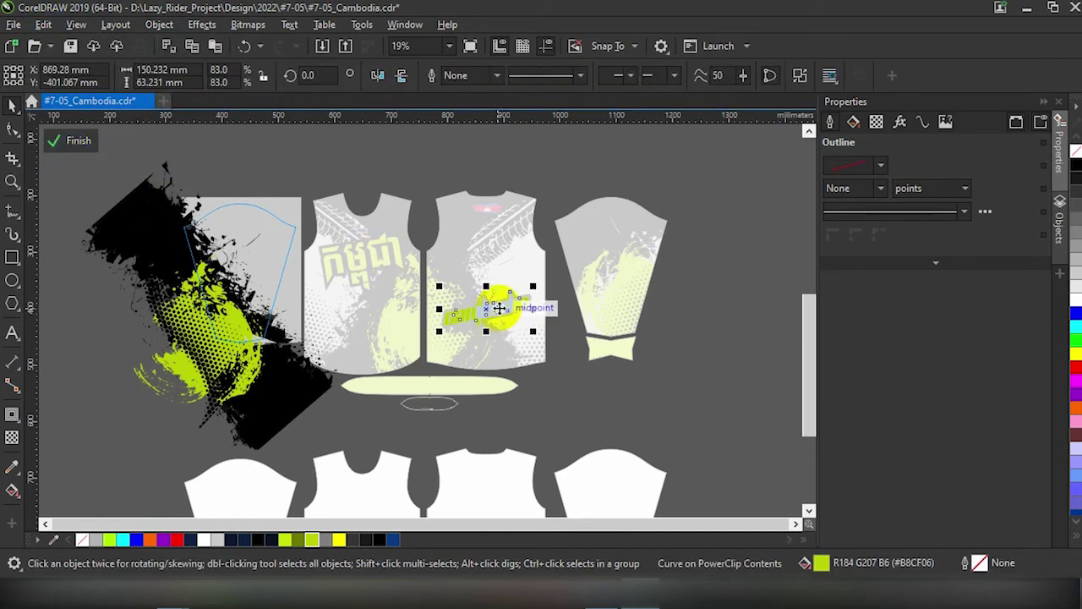
left_click_drag(489, 306, 351, 281)
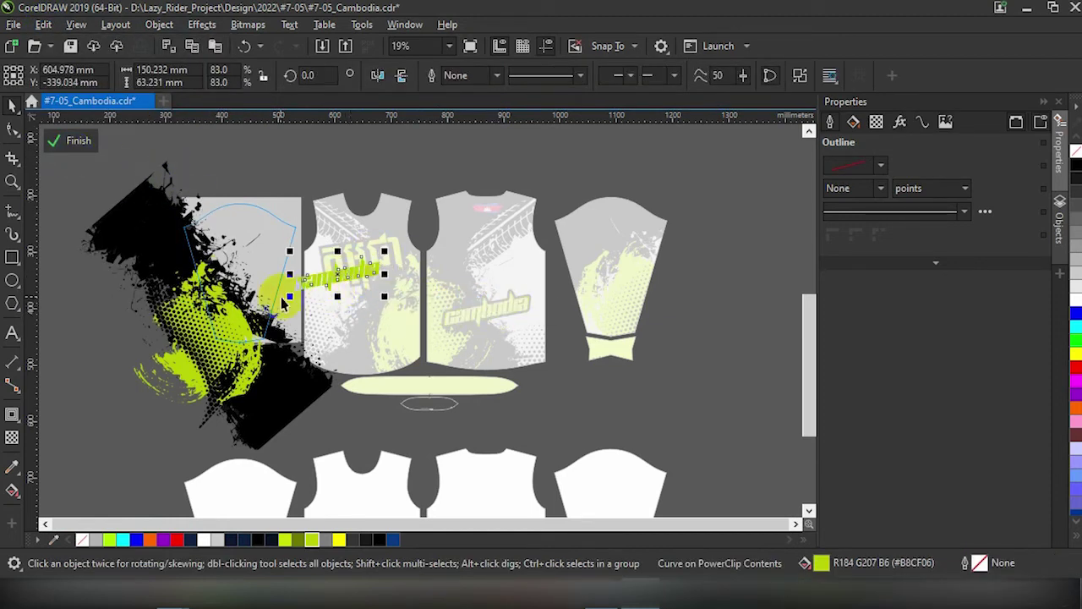
scroll(253, 302, "up", 3)
scroll(258, 302, "down", 2)
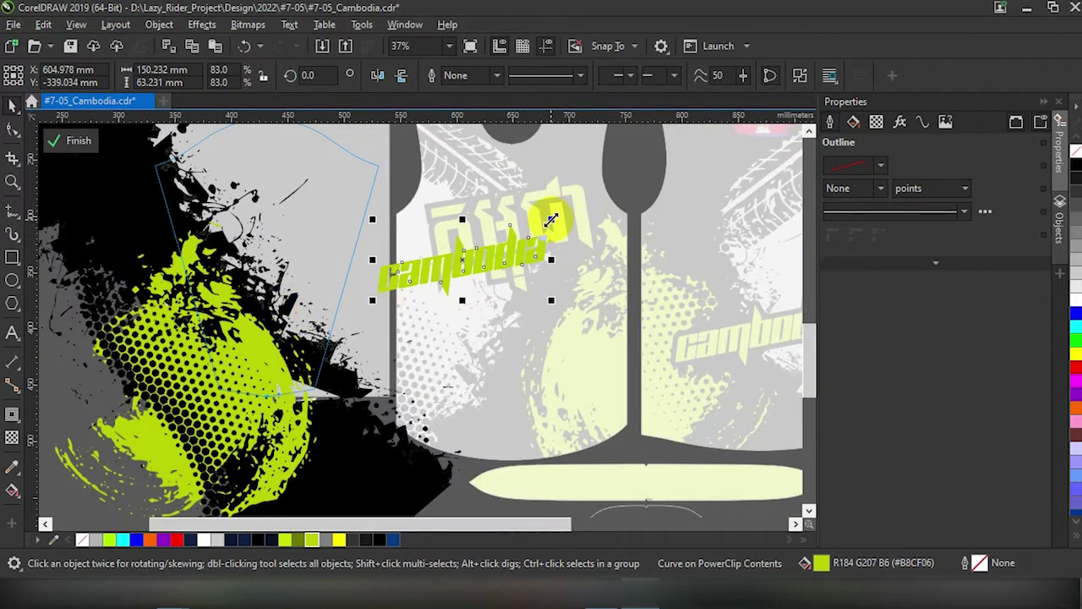
Resize, rotate vertically and position the Cambodia logo on the left sleeve
mouse_move(550, 220)
left_mouse_down()
mouse_move(504, 247)
mouse_move(514, 239)
left_mouse_up()
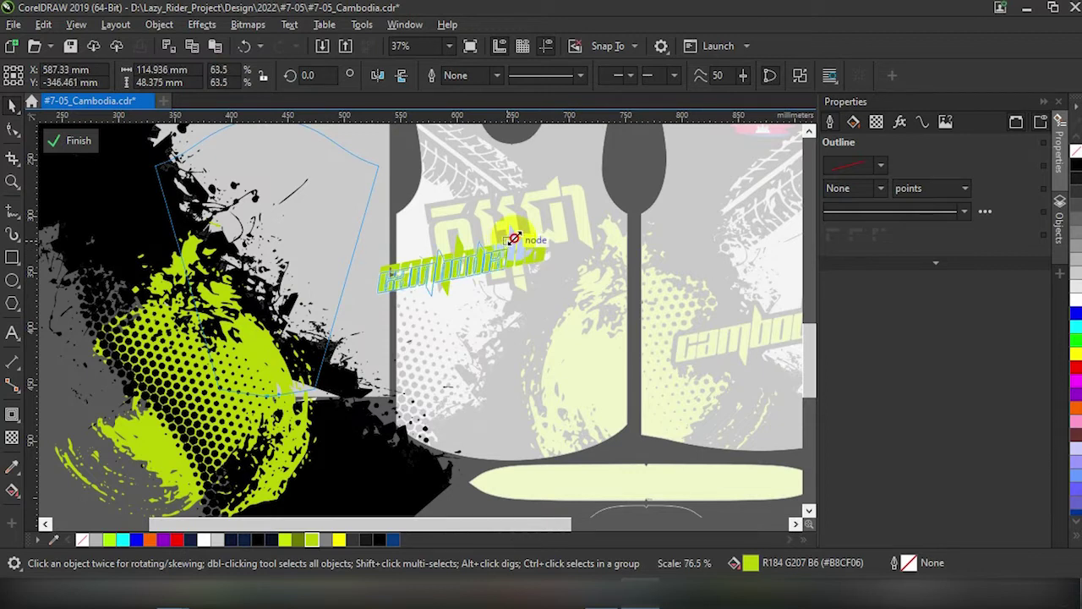
left_click(490, 259)
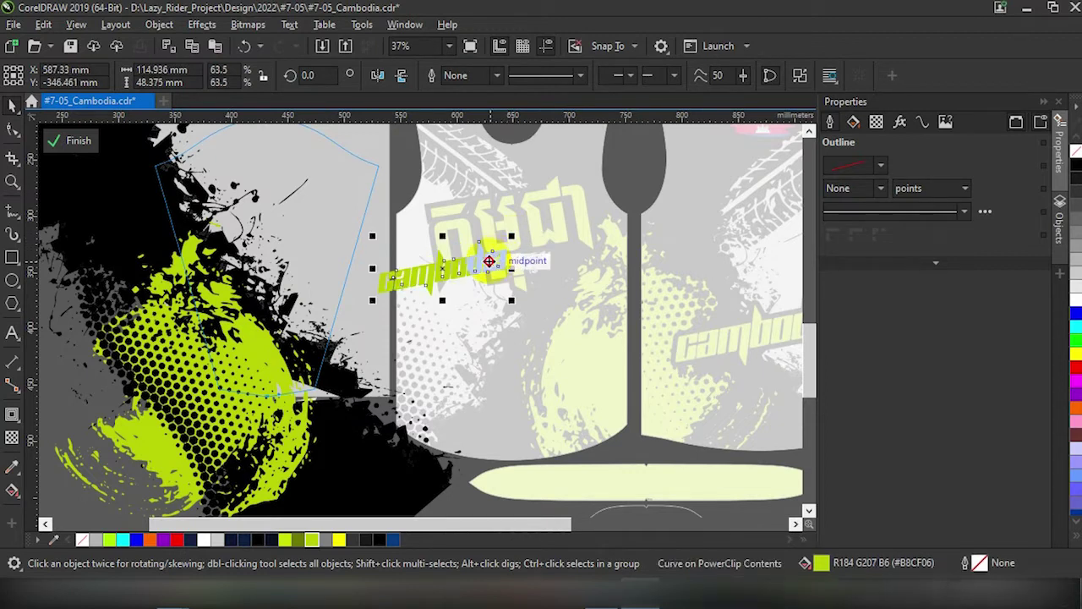
mouse_move(512, 235)
left_mouse_down()
mouse_move(489, 172)
mouse_move(443, 140)
left_mouse_up()
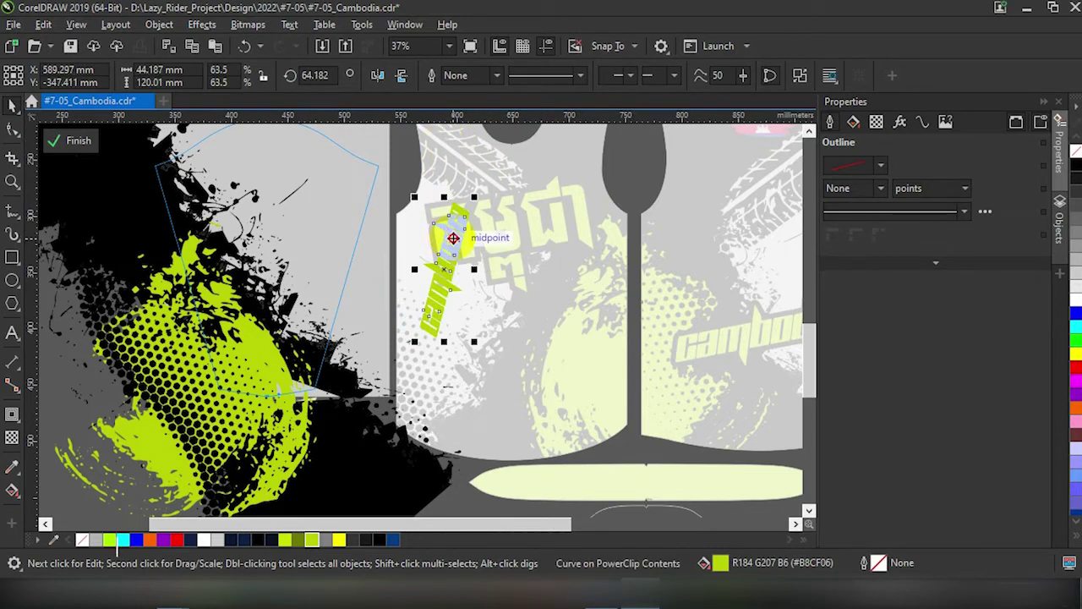
left_click_drag(452, 238, 286, 264)
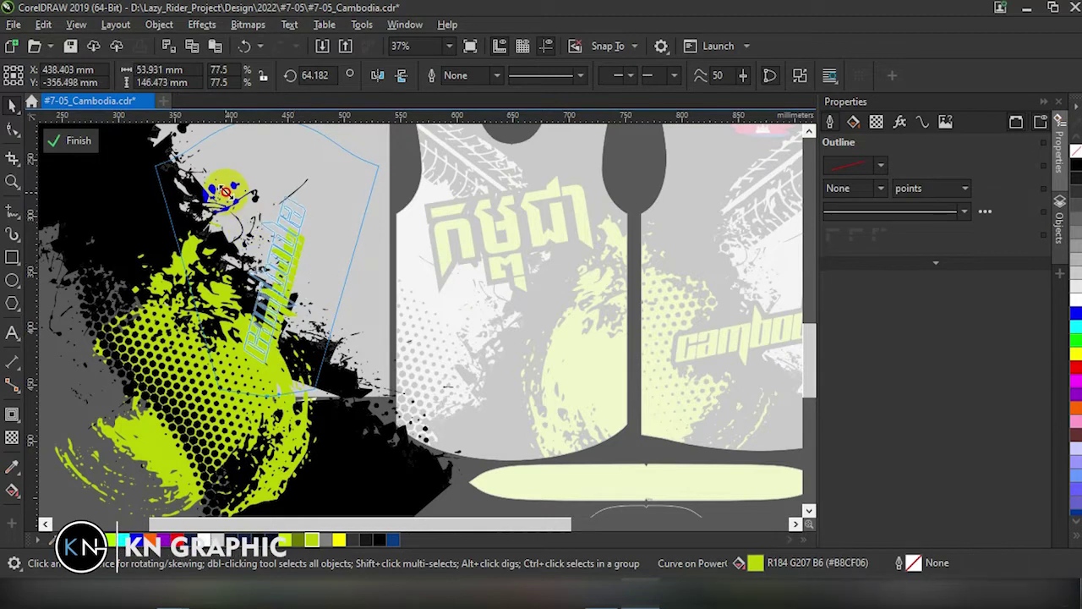
left_click_drag(250, 221, 240, 192)
left_click_drag(281, 225, 297, 238)
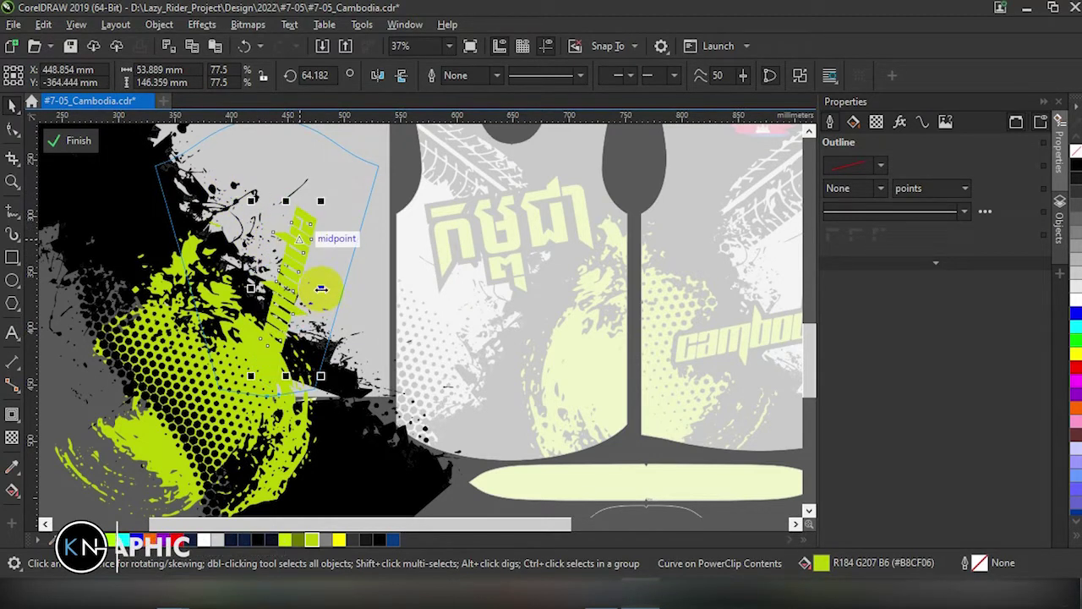
Fill the sleeve wordmark 20% Black grey, add an outside contour, and finish editing
left_click(234, 370)
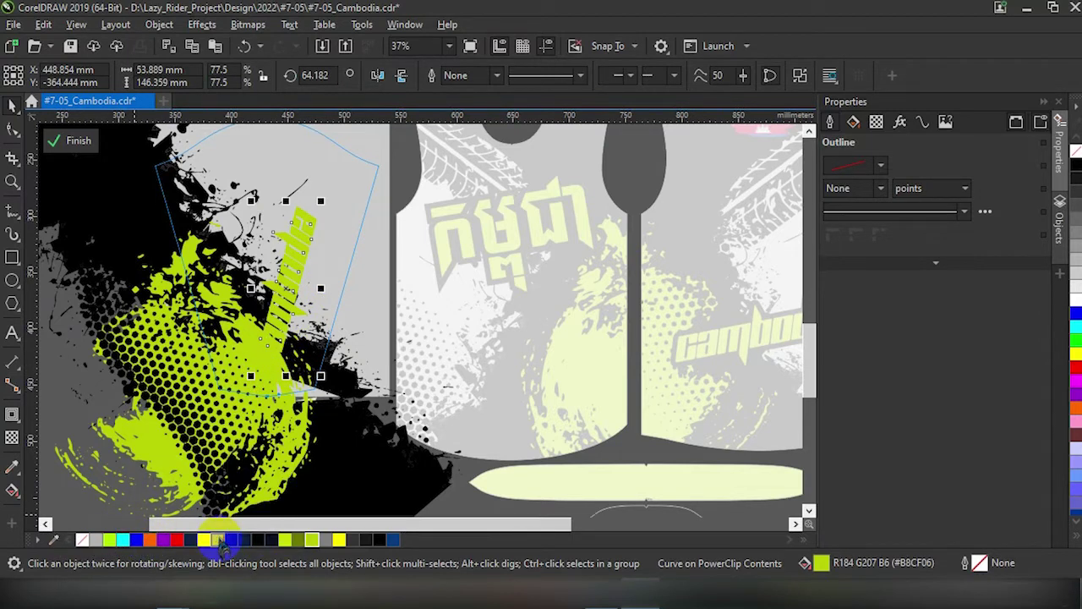
left_click(217, 539)
left_click(11, 414)
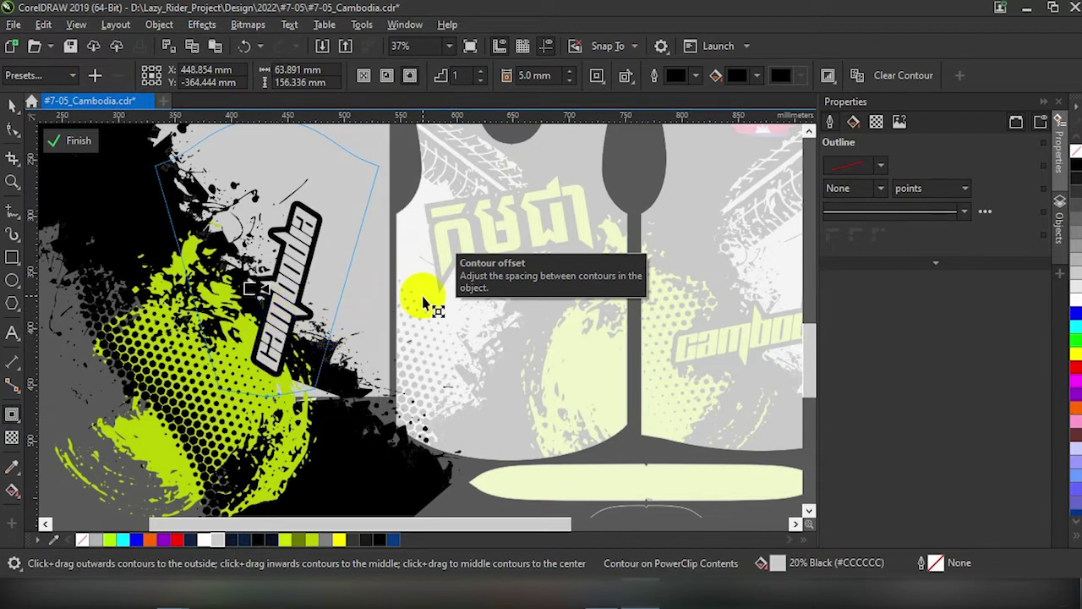
left_click(108, 229)
left_click(72, 148)
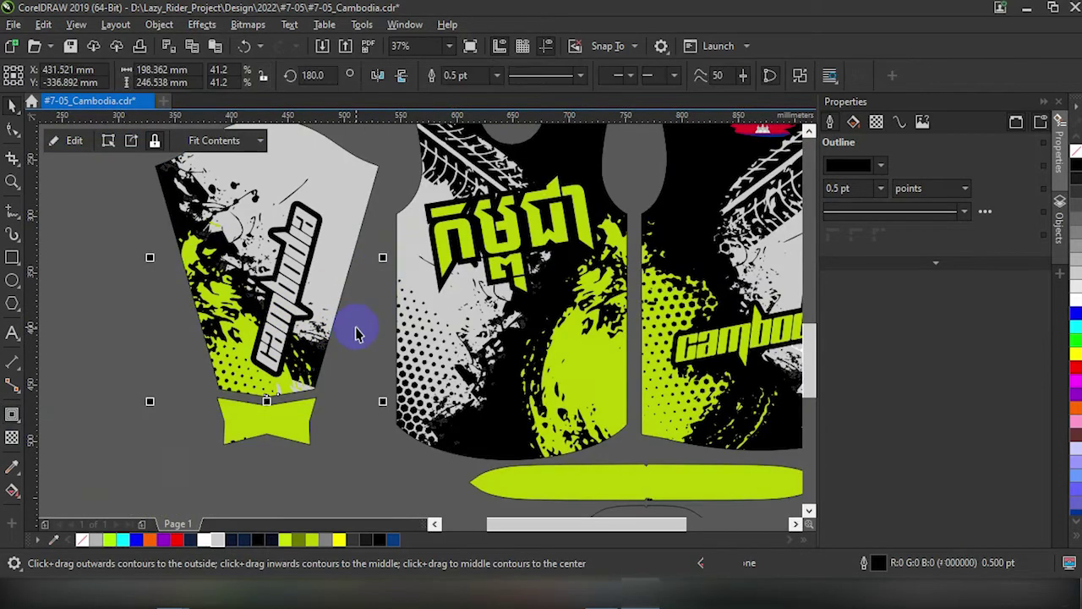
key("Escape")
scroll(321, 285, "down", 2)
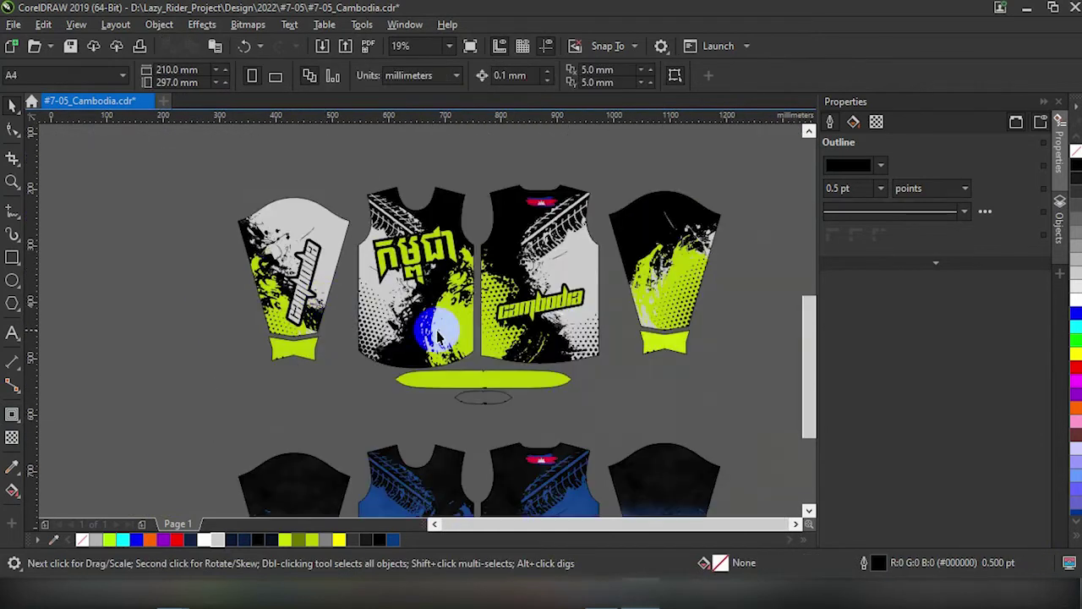
Select the Khmer wordmark inside the front panel, then open the right sleeve's PowerClip contents
left_click(431, 253)
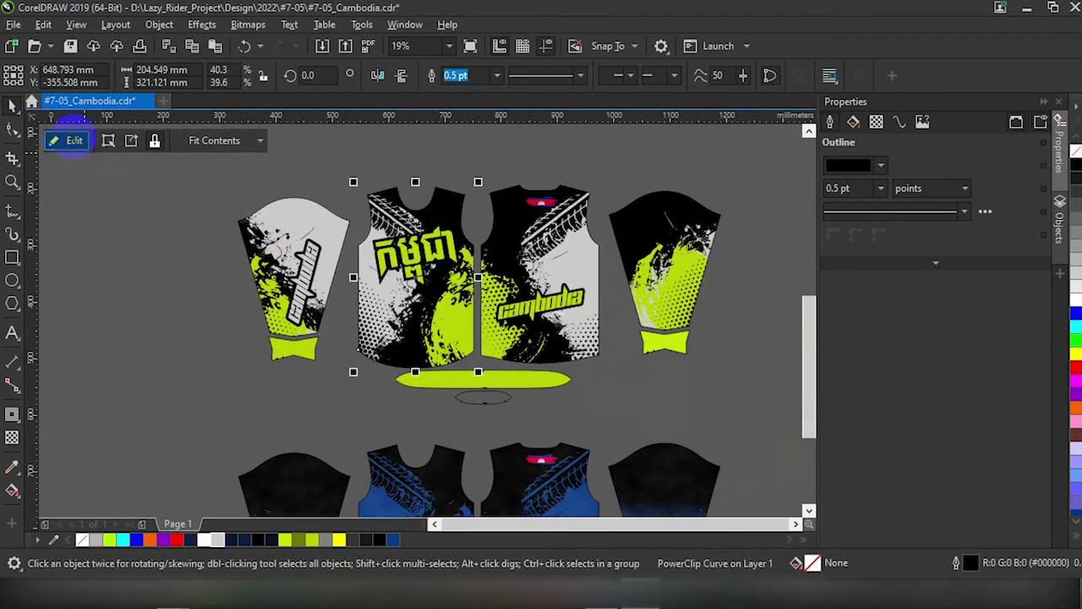
left_click(416, 264, "ctrl")
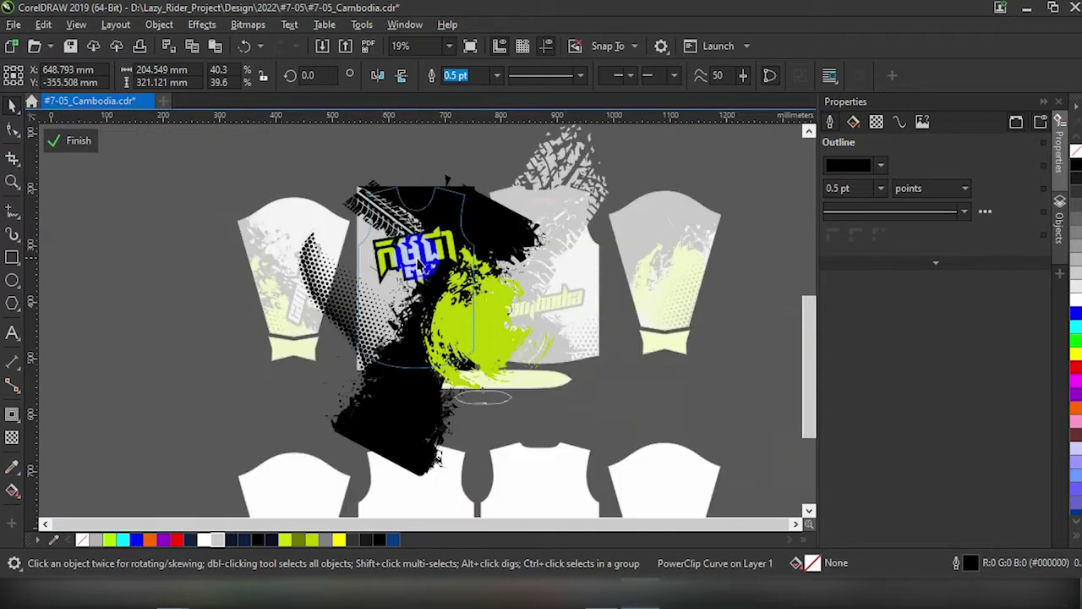
left_click(414, 256)
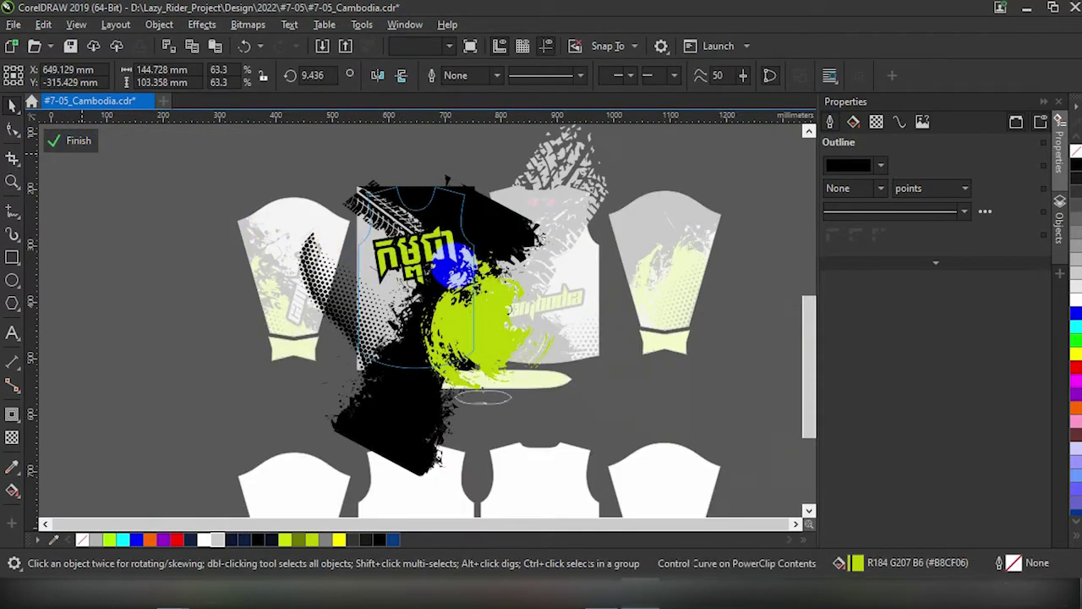
left_click(456, 267, "ctrl")
left_click(649, 282)
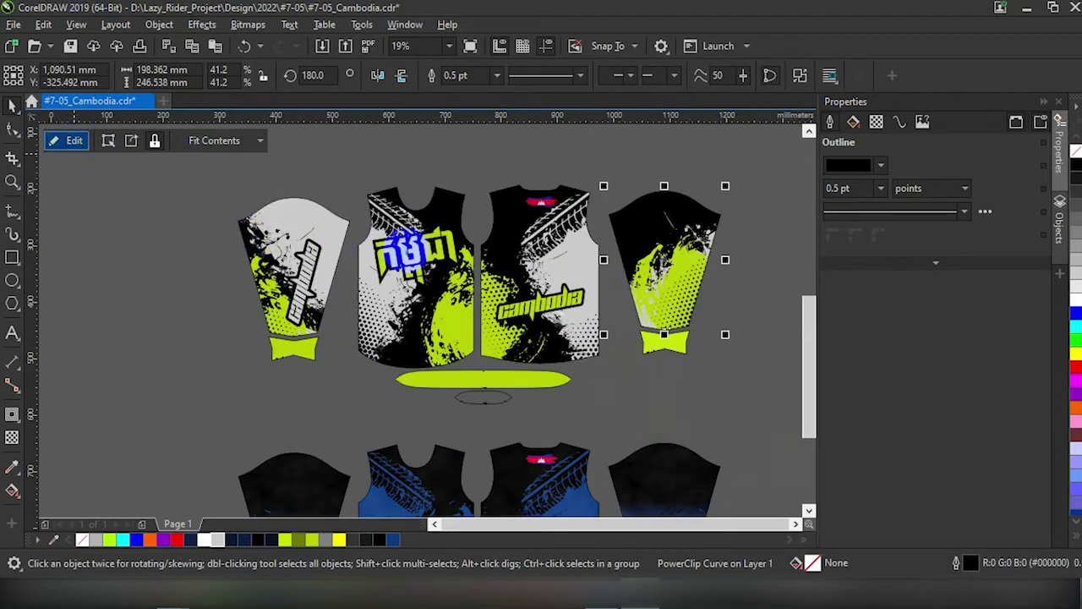
left_click(610, 265, "ctrl")
Add a black contour around the pasted Khmer wordmark copy
key("Escape")
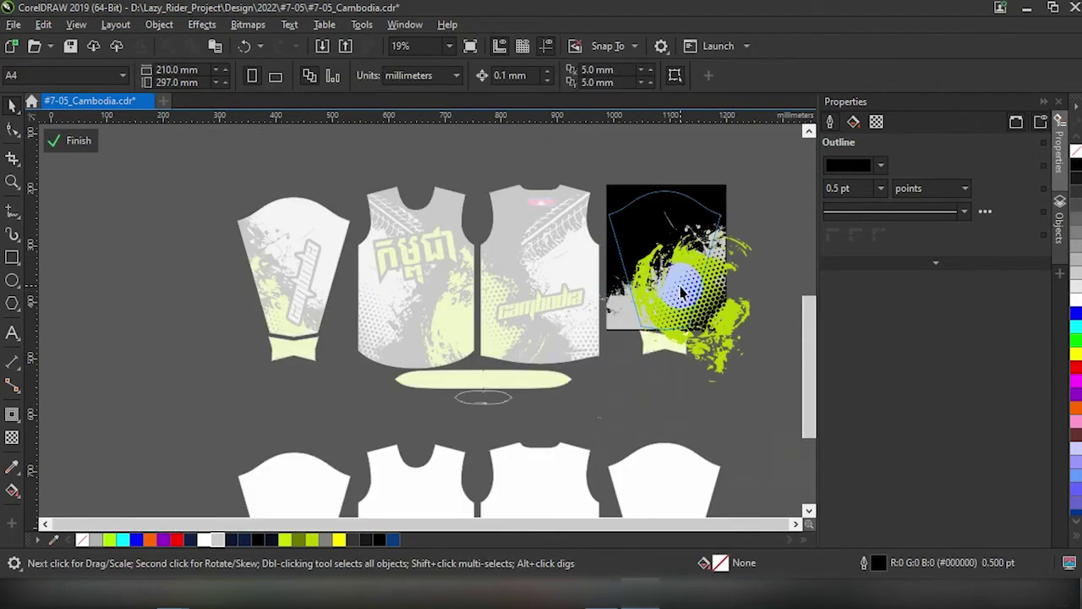
left_click(433, 256)
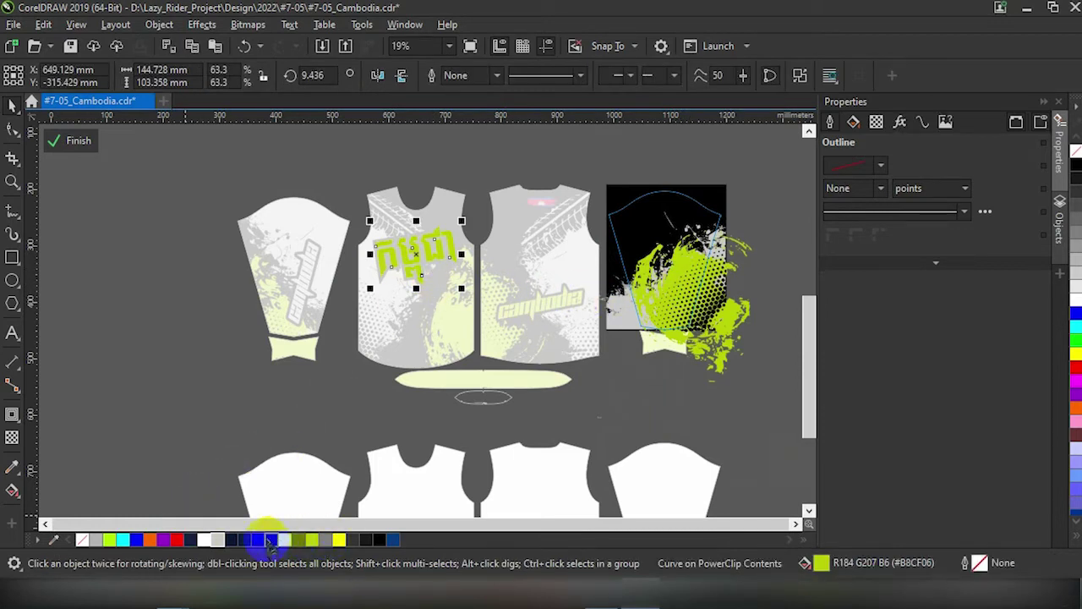
left_click(13, 418)
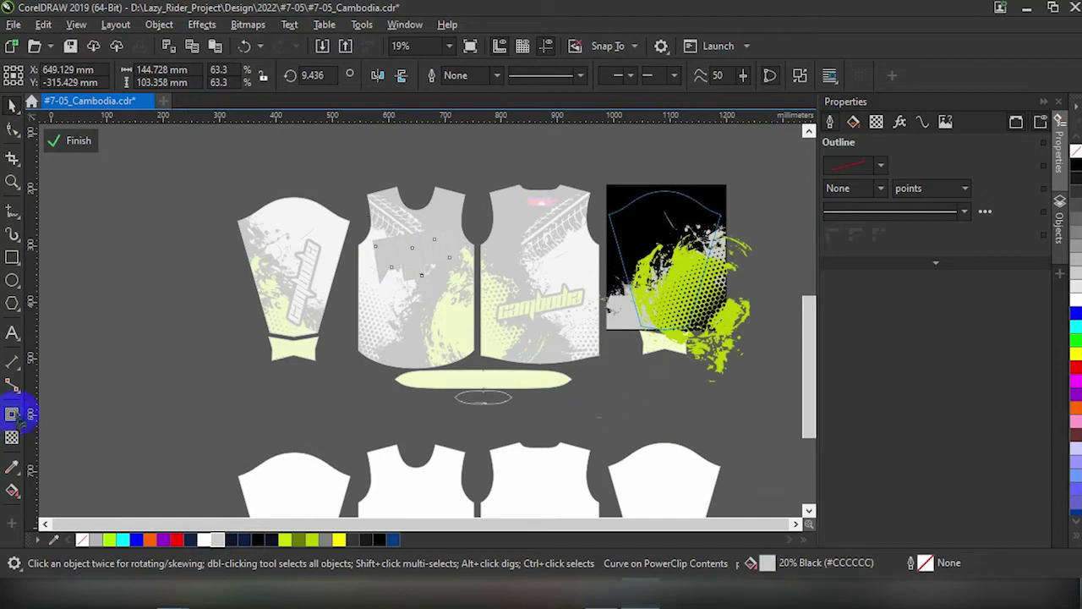
left_click(569, 82)
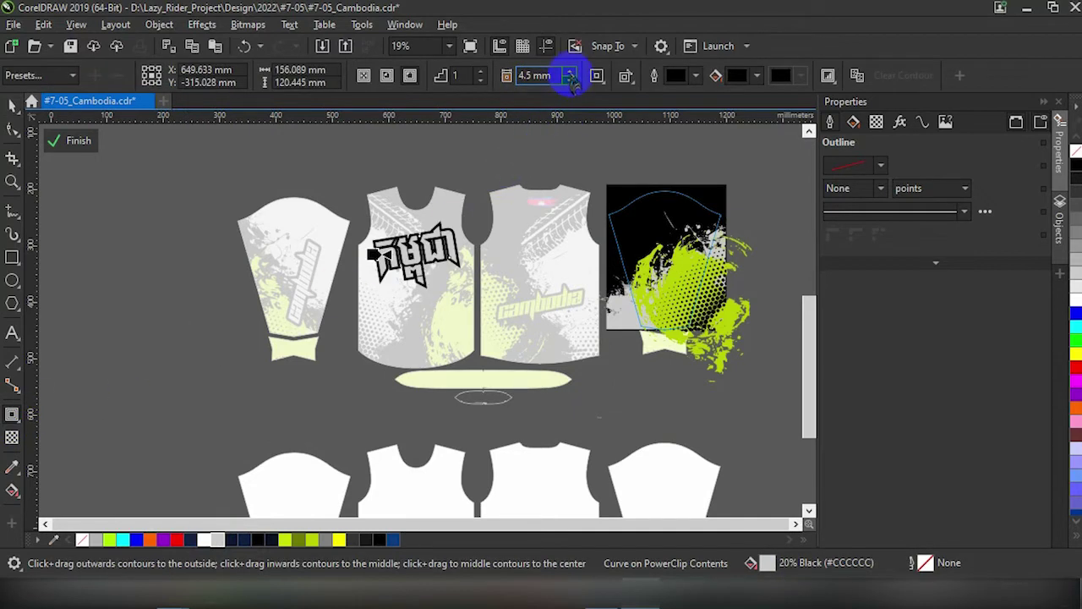
left_click(71, 140)
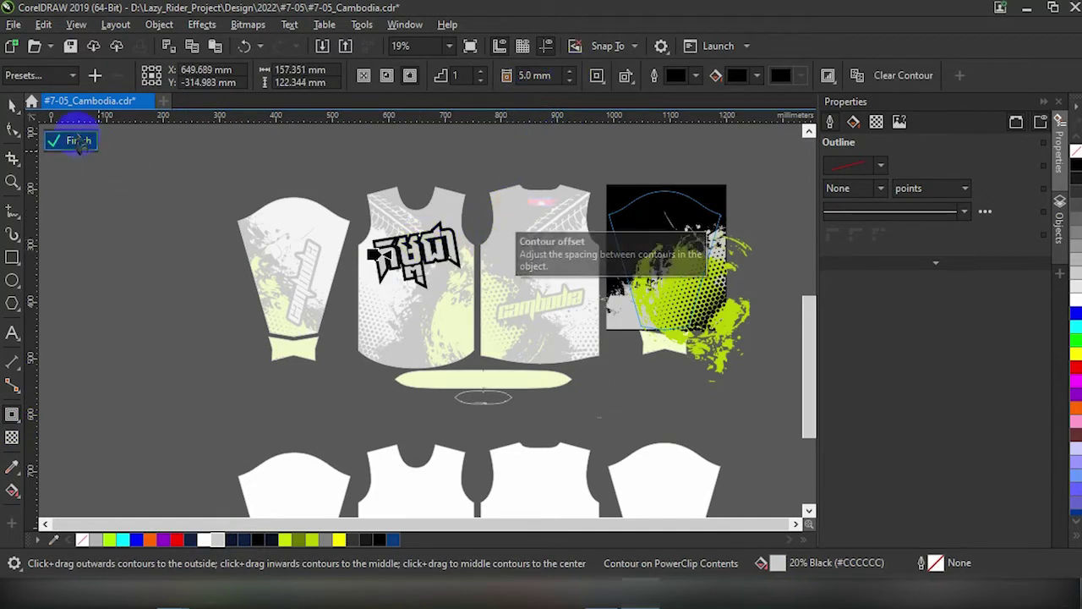
left_click(13, 103)
Move the Khmer wordmark onto the right sleeve and scale it down to fit
left_click_drag(391, 228, 686, 286)
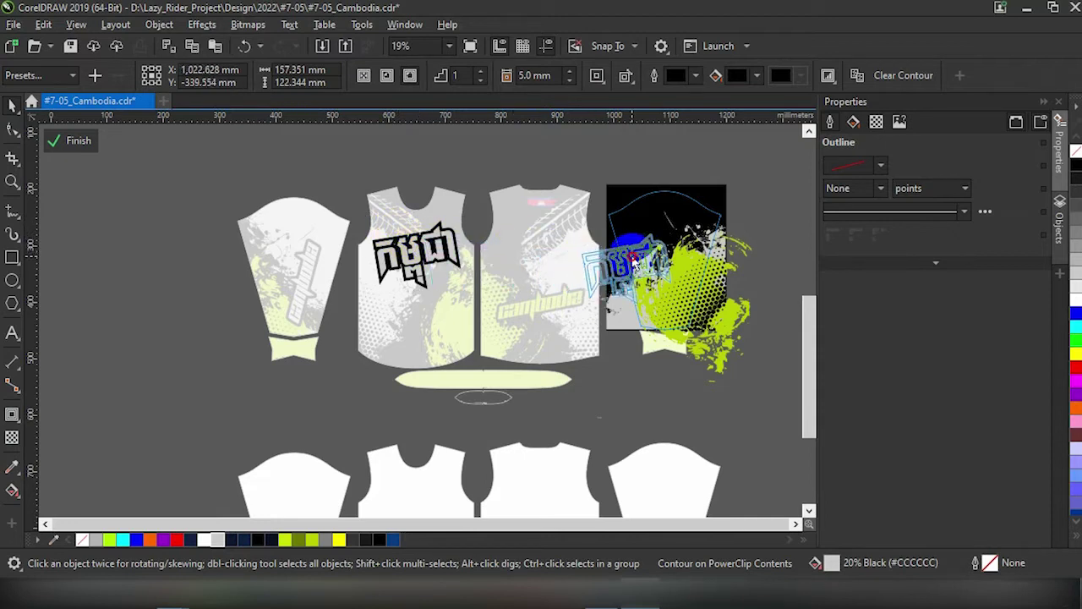
scroll(684, 286, "up", 2)
scroll(312, 287, "up", 3)
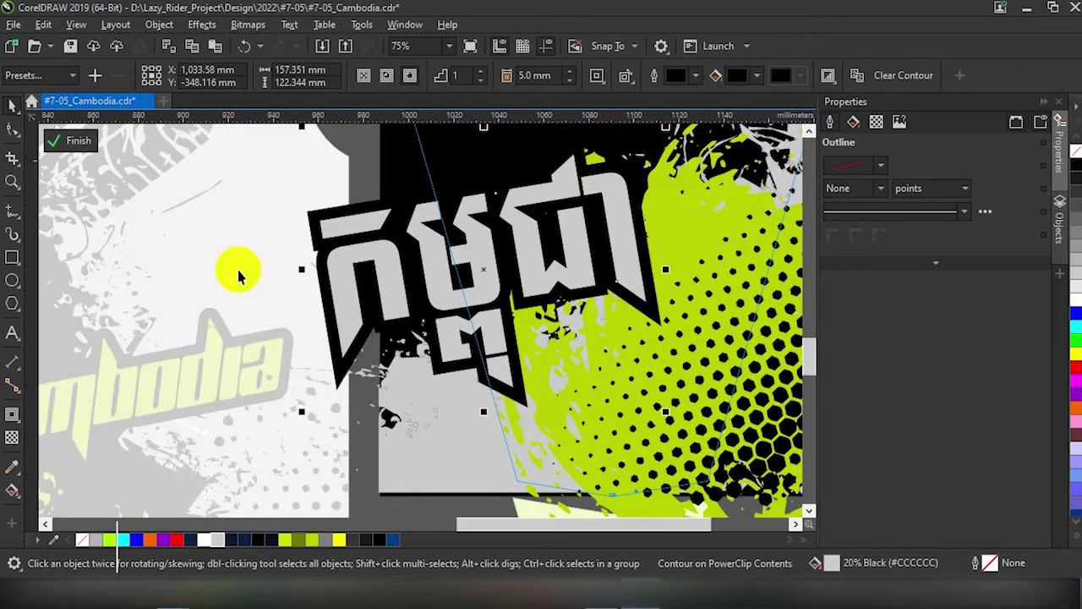
left_click_drag(302, 413, 538, 338)
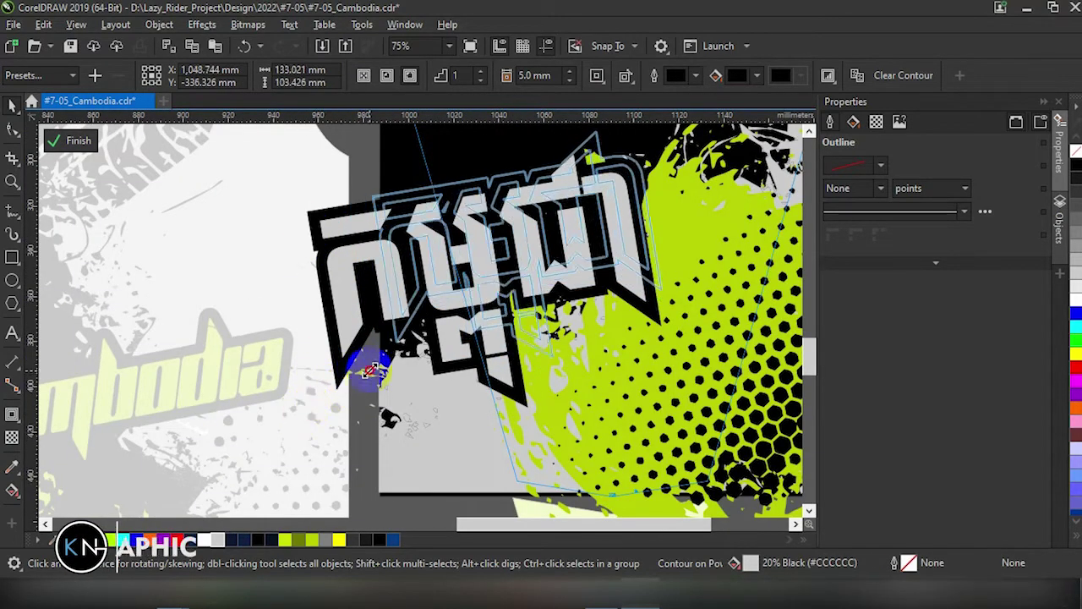
scroll(538, 338, "down", 2)
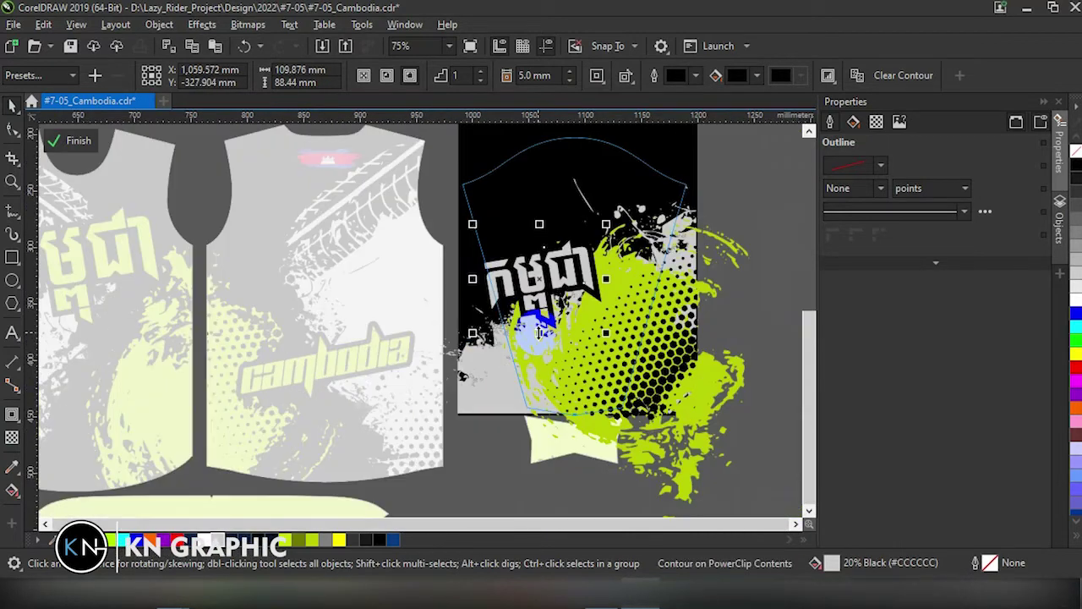
Tilt the Khmer wordmark diagonally and place it near the top of the sleeve
left_click(564, 263)
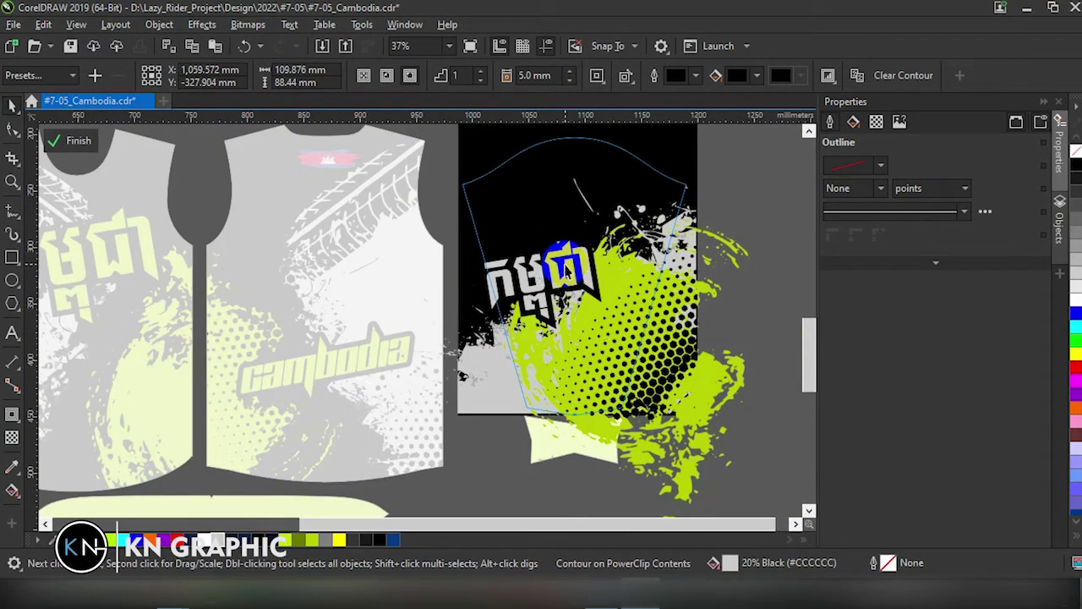
left_click(610, 336)
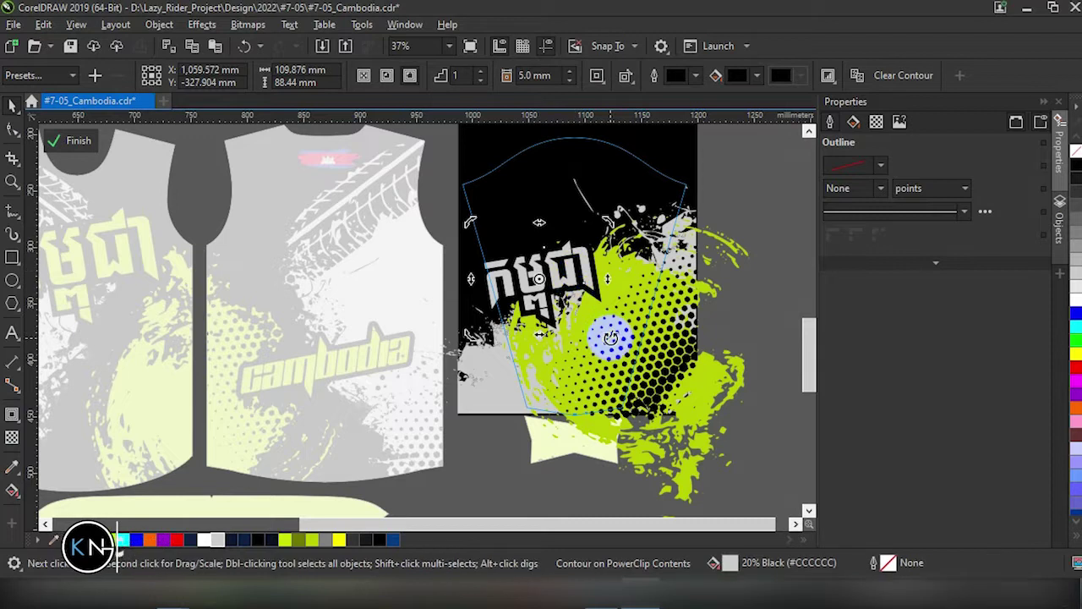
mouse_move(611, 337)
left_mouse_down()
mouse_move(623, 307)
mouse_move(550, 373)
left_mouse_up()
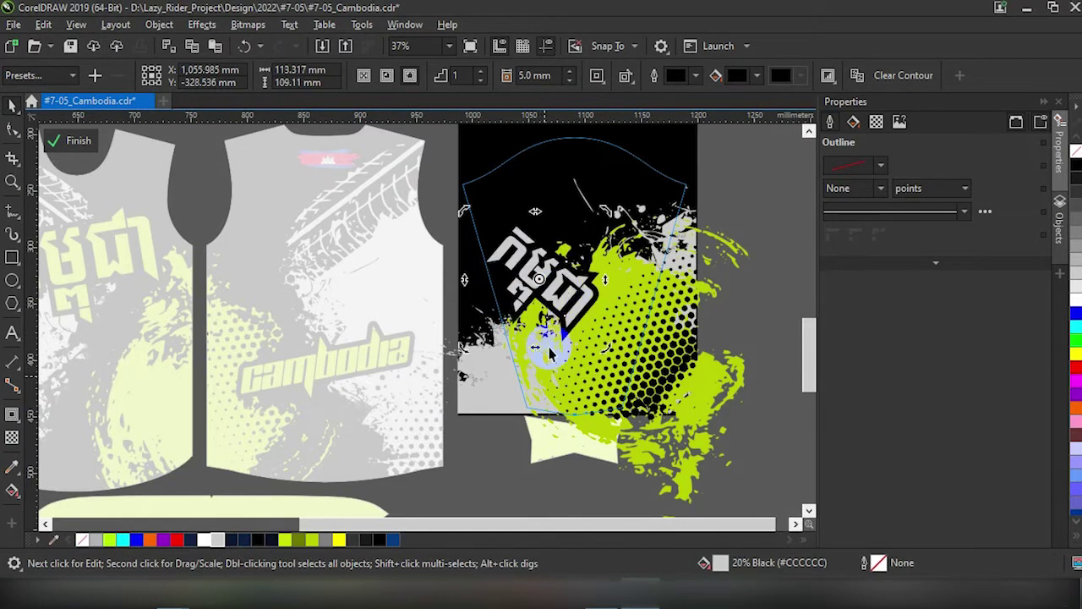
mouse_move(534, 273)
left_mouse_down()
mouse_move(578, 262)
mouse_move(572, 251)
left_mouse_up()
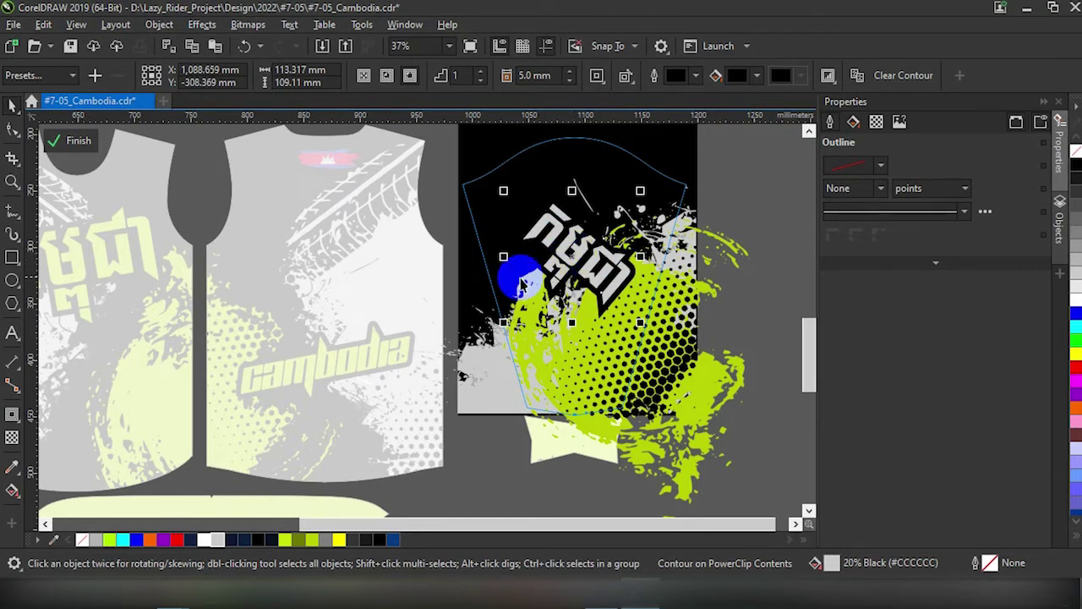
left_click(429, 280)
scroll(426, 282, "down", 2)
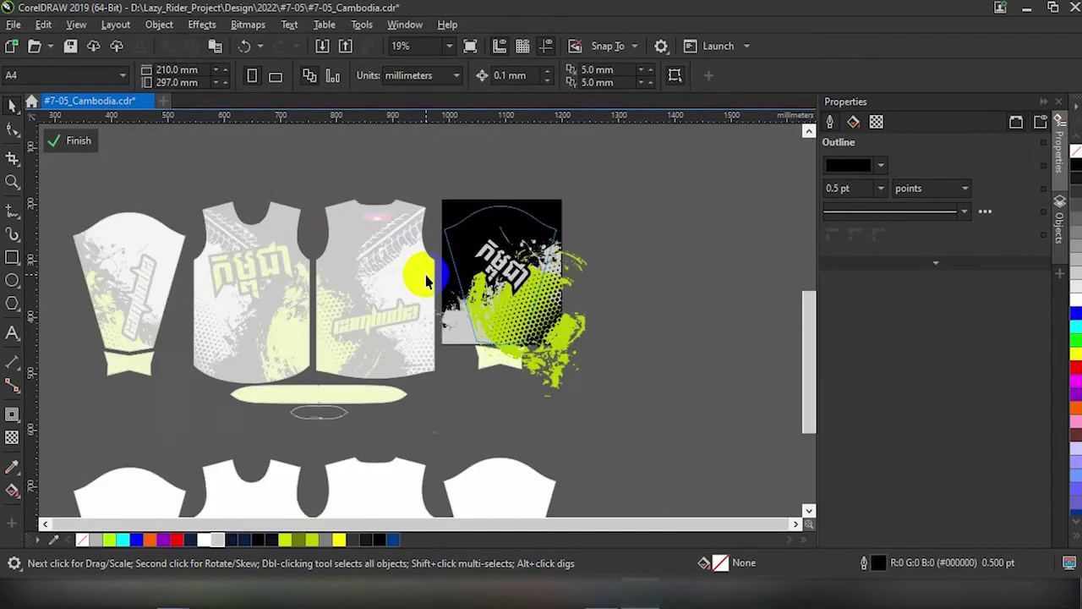
Exit and reopen the right sleeve's PowerClip, then select its green splash artwork
left_click(77, 148)
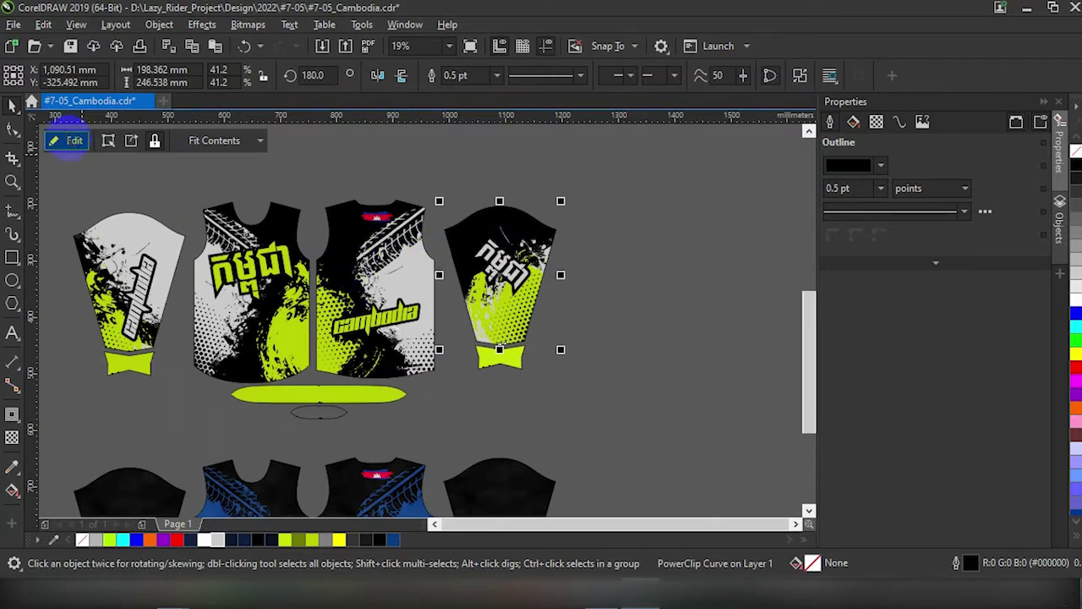
left_click(74, 141)
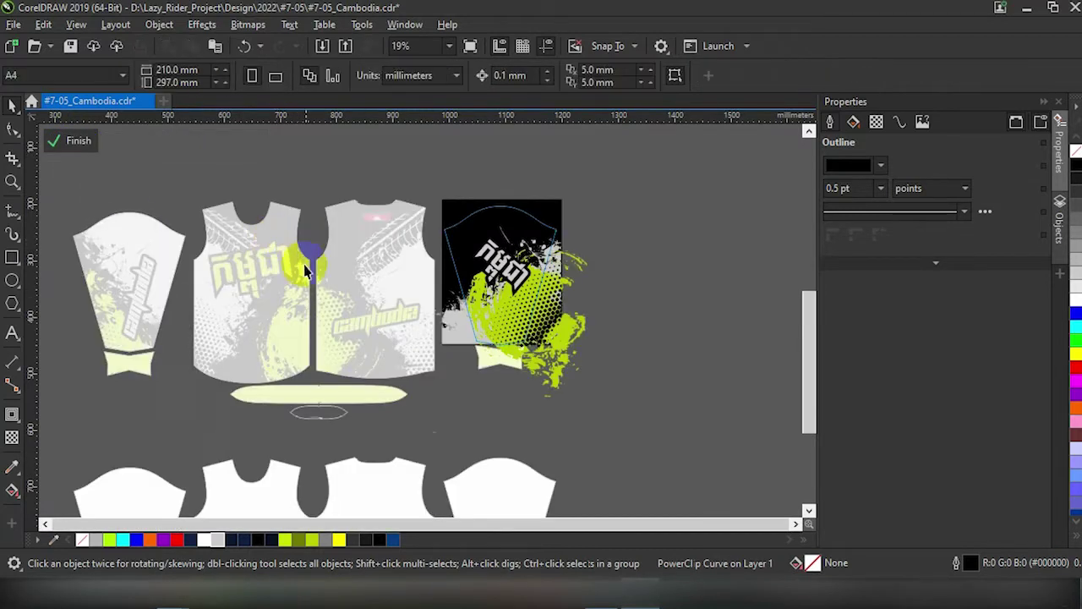
left_click(559, 340)
scroll(558, 342, "up", 2)
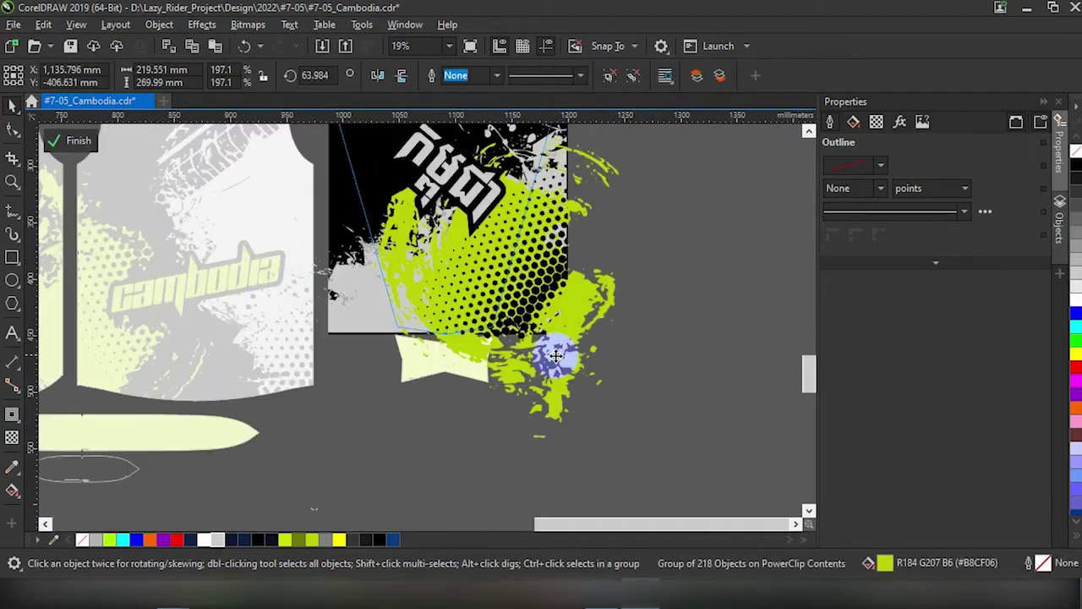
scroll(558, 342, "up", 2)
scroll(524, 360, "down", 2)
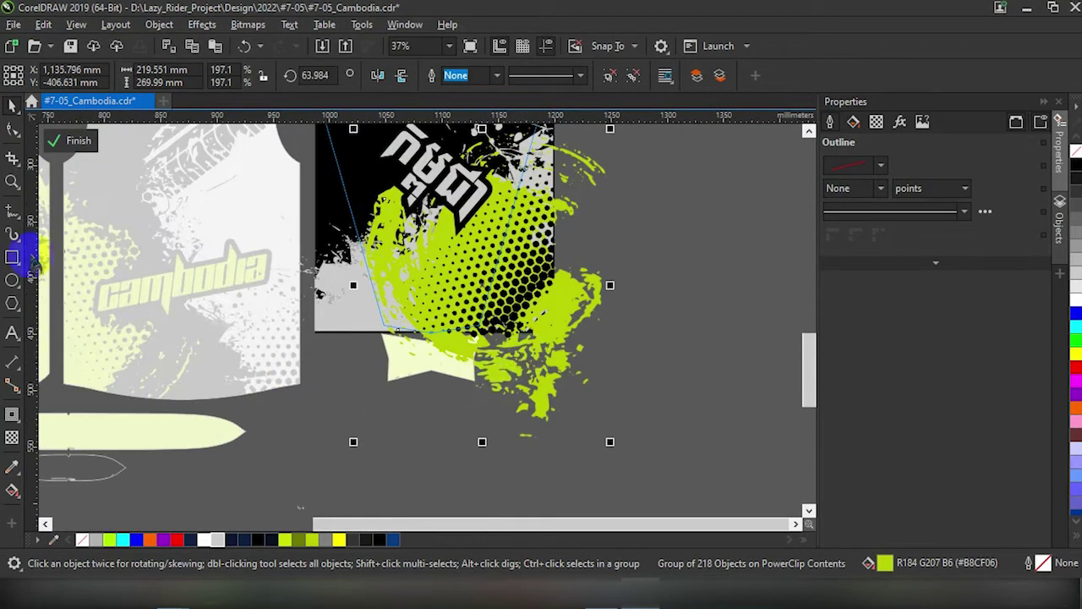
Slice the green splash horizontally along the sleeve's lower edge with the Knife
left_click(19, 136)
left_click(19, 164)
left_click(60, 174)
left_click(300, 334)
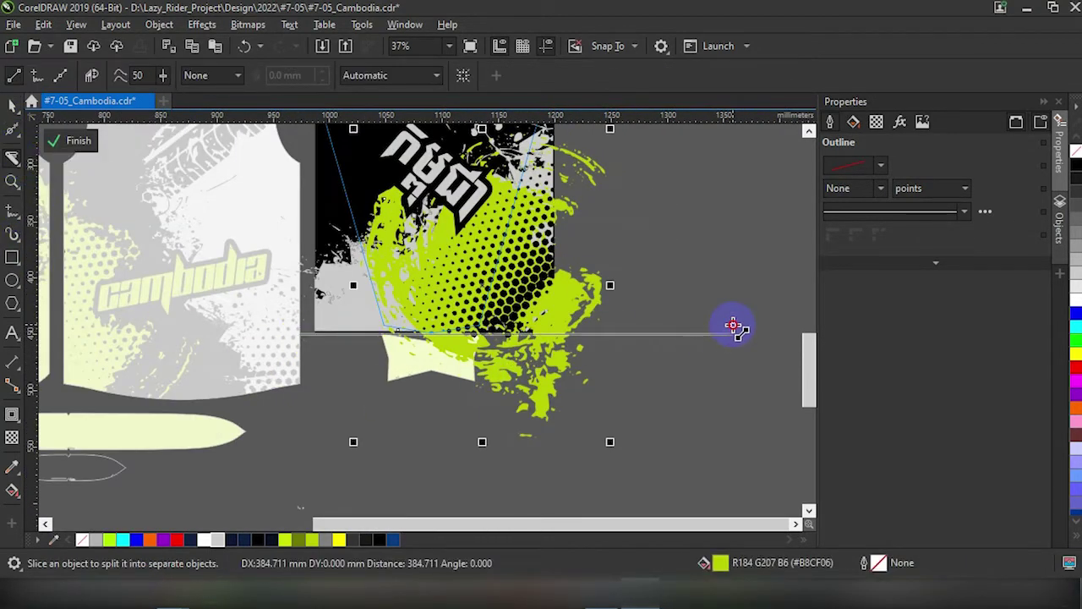
left_click(734, 328)
scroll(544, 229, "down", 2)
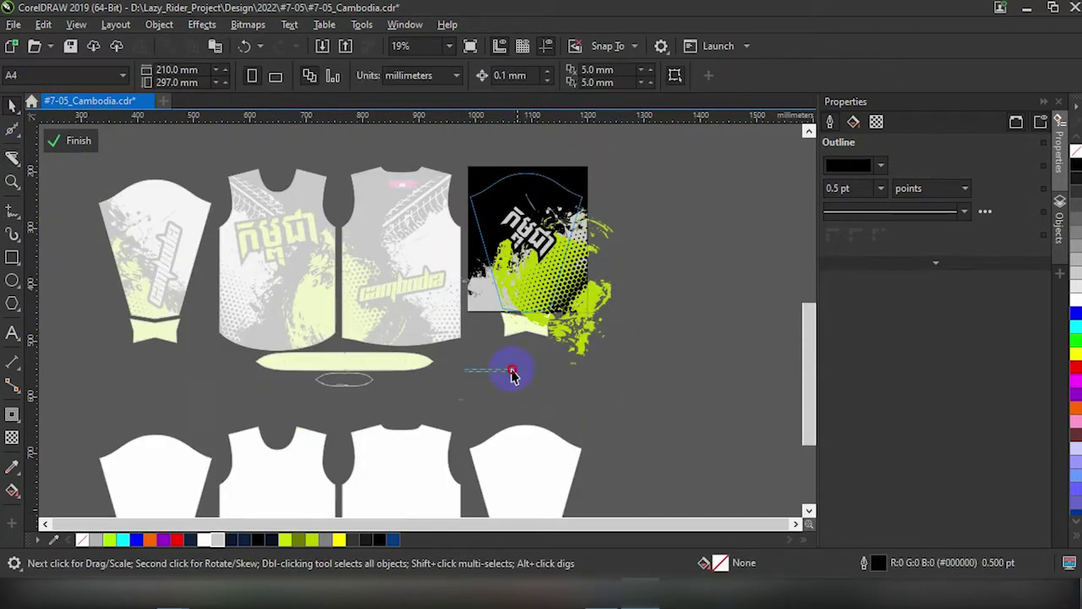
Select the remaining splash pieces and close the right sleeve's PowerClip edit
left_click(565, 344)
scroll(562, 338, "up", 2)
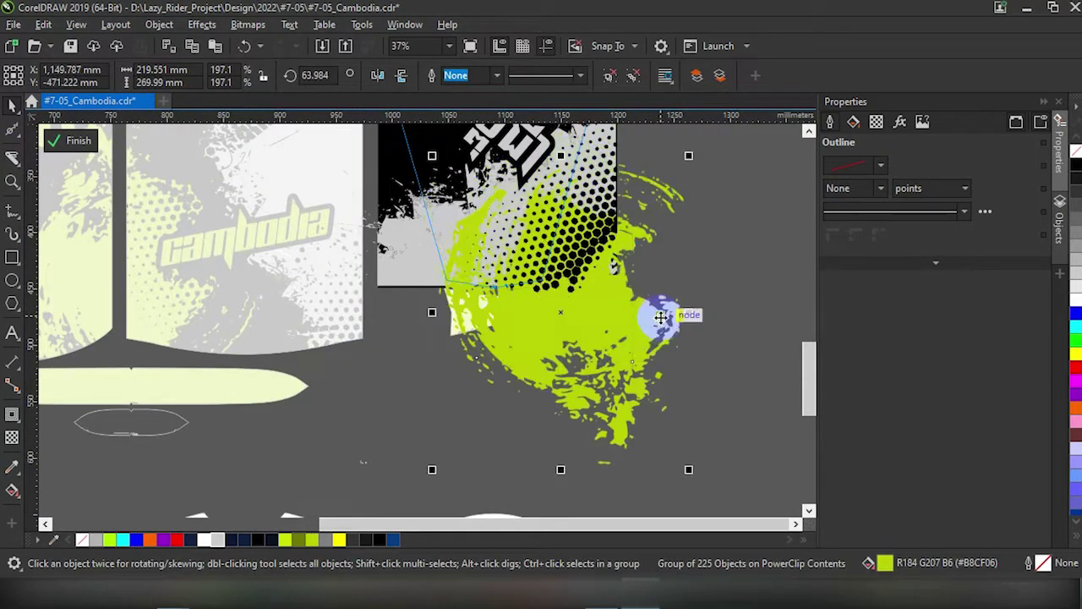
left_click(423, 406)
scroll(651, 319, "down", 2)
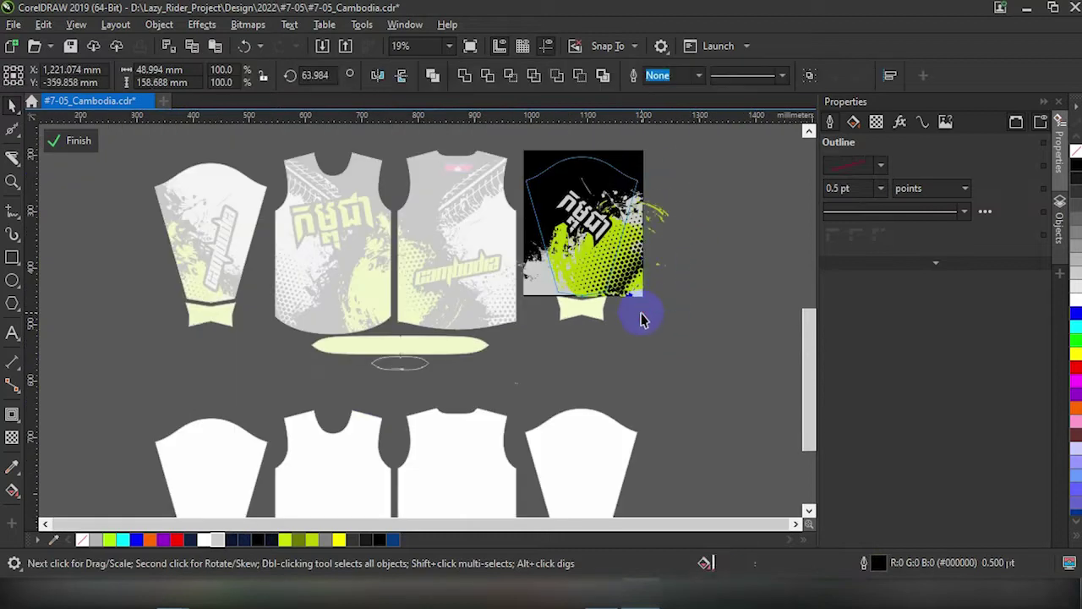
left_click(72, 141)
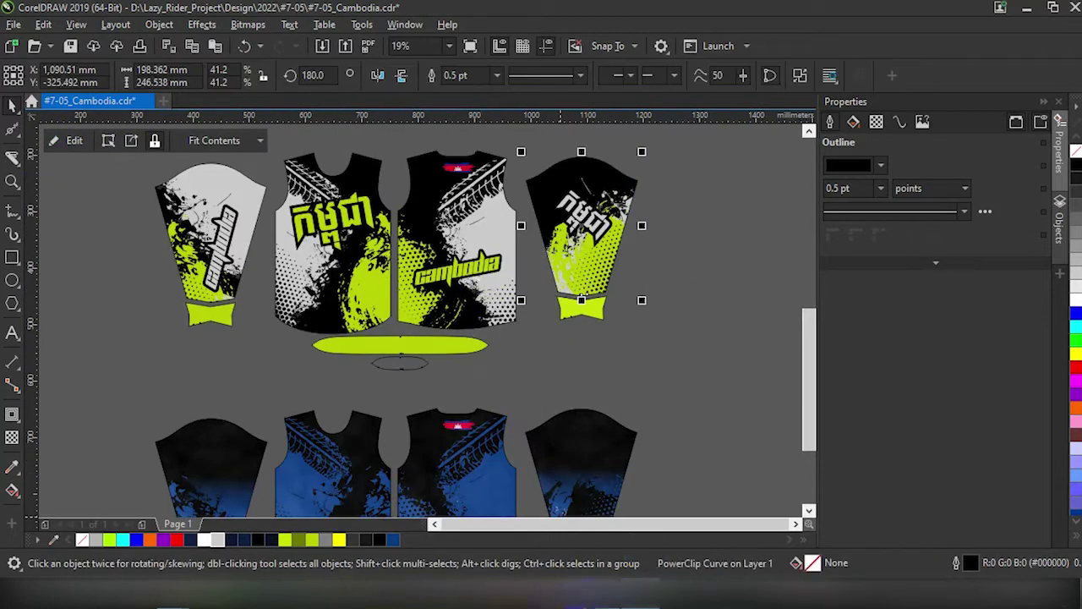
Open the left sleeve's PowerClip, position the grunge artwork, and cut off its lower overflow
double_click(317, 317)
left_click_drag(229, 362, 268, 382)
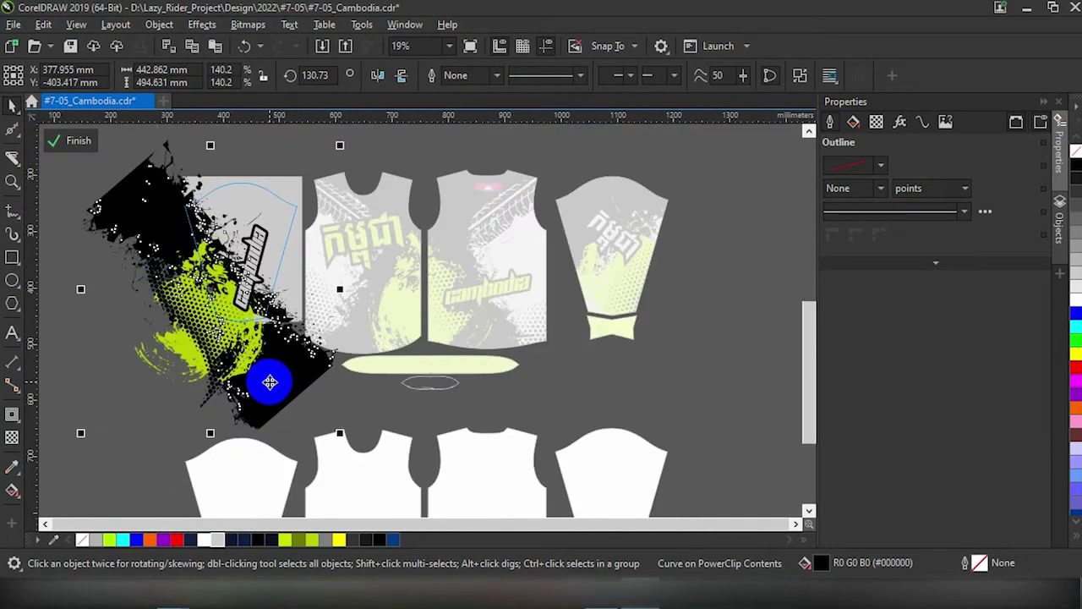
key("k")
left_click_drag(361, 324, 62, 326)
key("space")
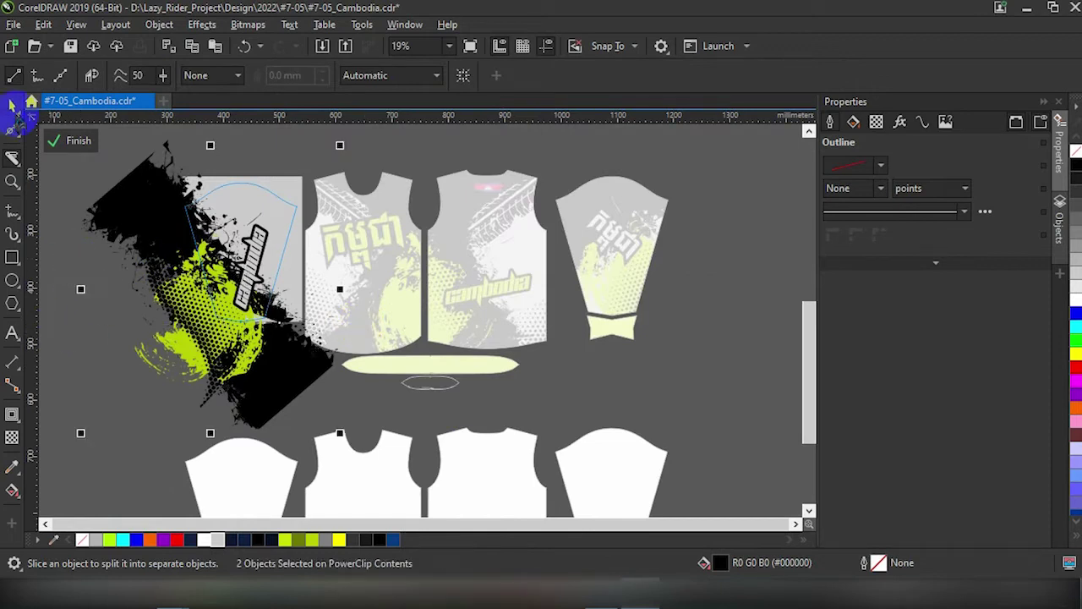
left_click(299, 356)
key("Delete")
Knife and delete two more grunge pieces overflowing below the left sleeve
key("space")
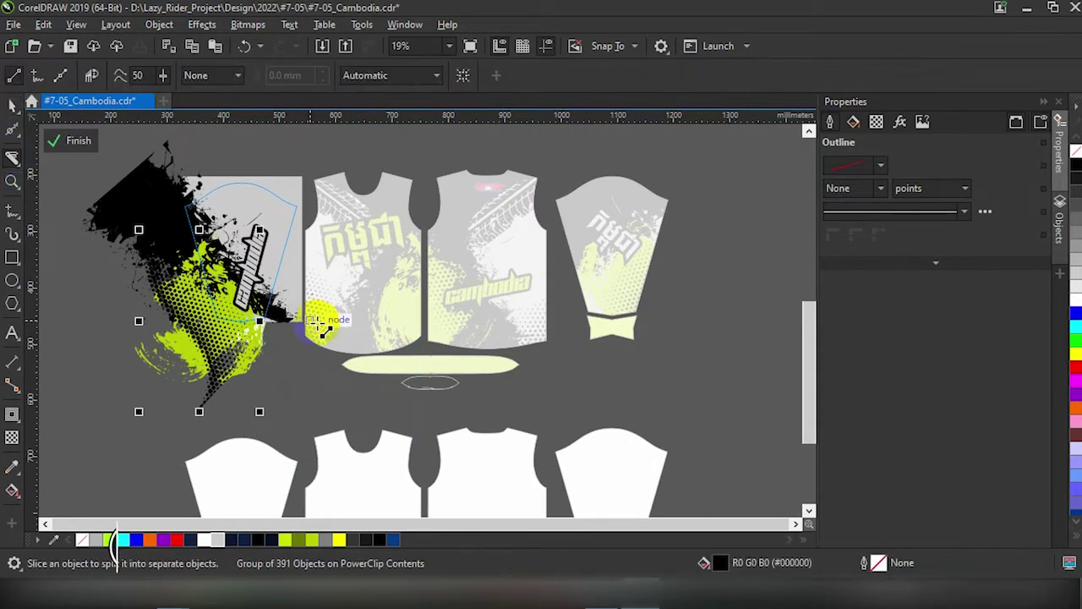
left_click_drag(347, 321, 170, 325)
key("space")
left_click_drag(122, 457, 345, 314)
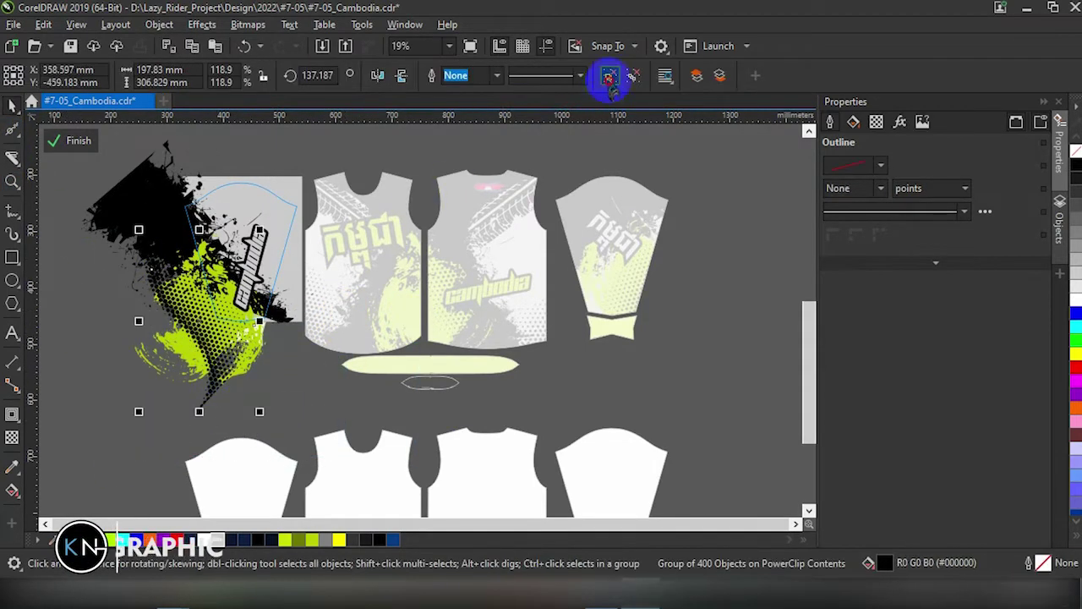
key("Delete")
left_click(12, 159)
left_click_drag(326, 315, 76, 322)
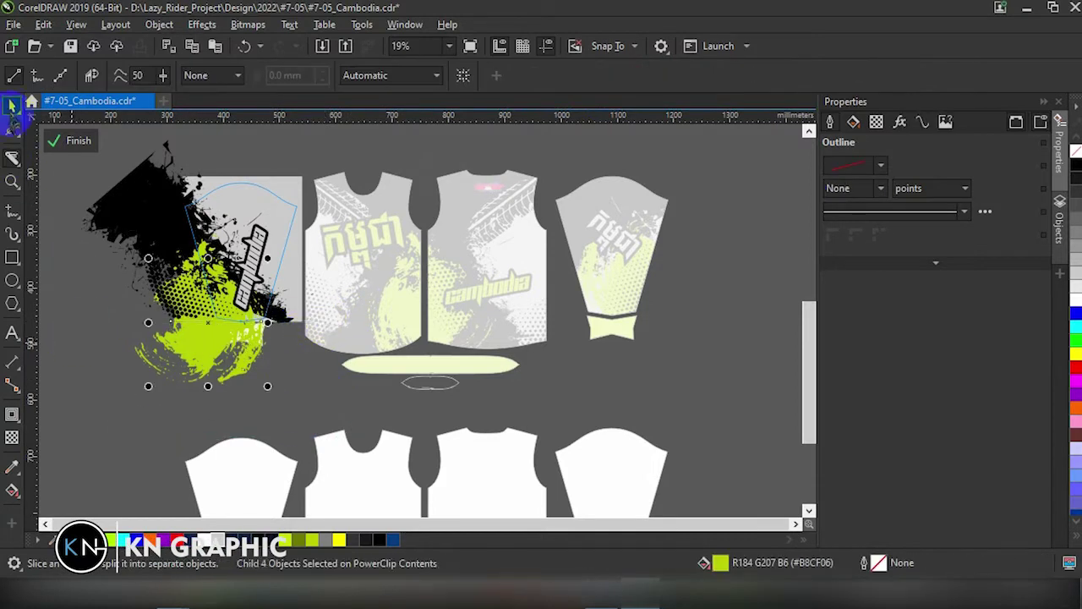
key("space")
left_click_drag(84, 417, 322, 318)
key("Delete")
Cut away the grunge overhanging the sleeve's left edge and finish the PowerClip edit
key("space")
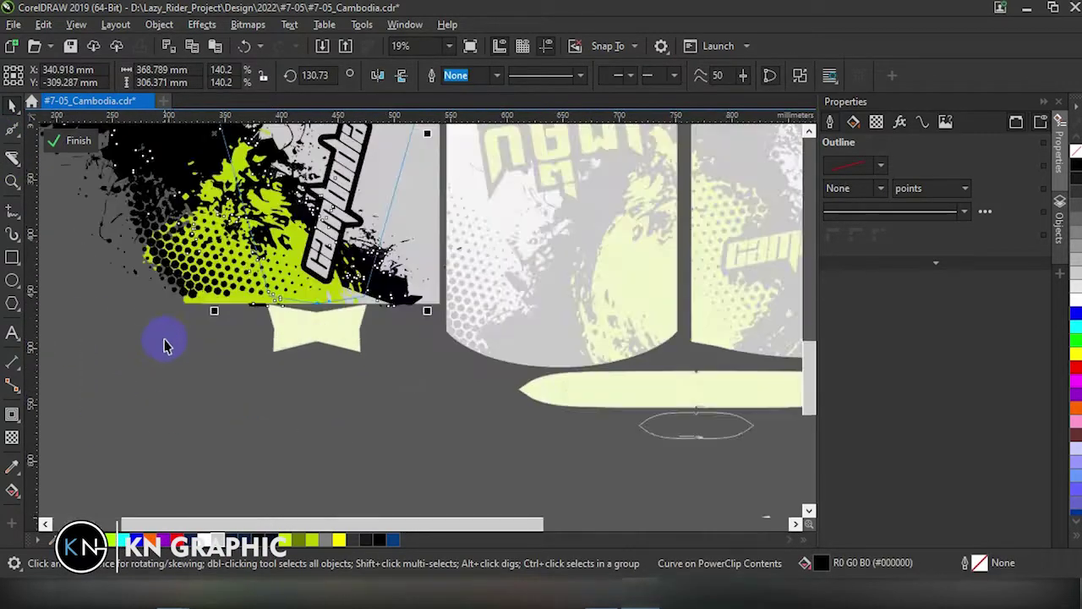
left_click_drag(184, 135, 181, 375)
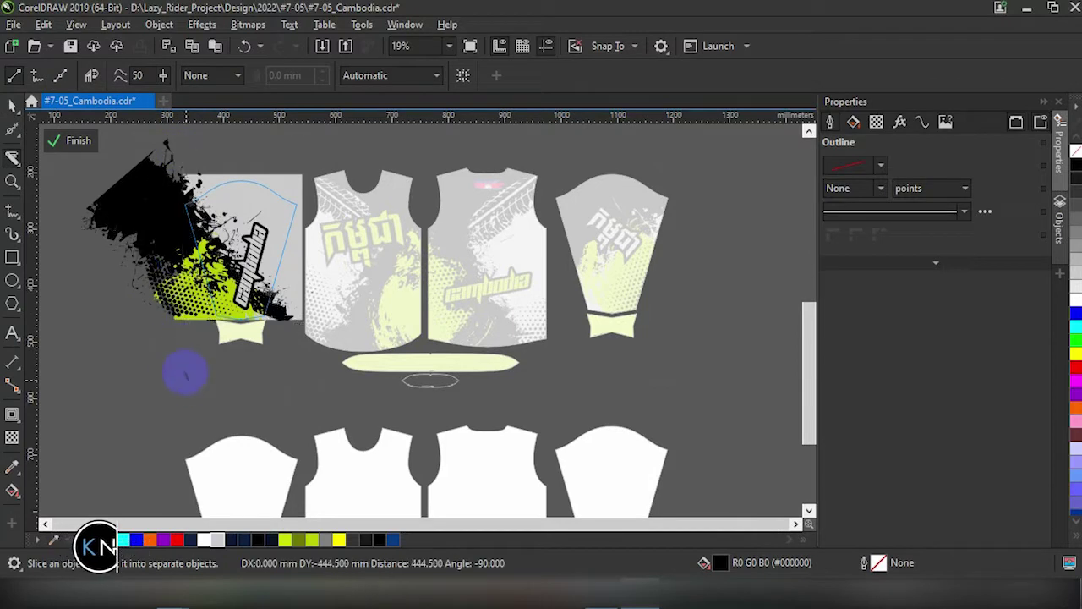
key("space")
left_click(119, 196)
key("Delete")
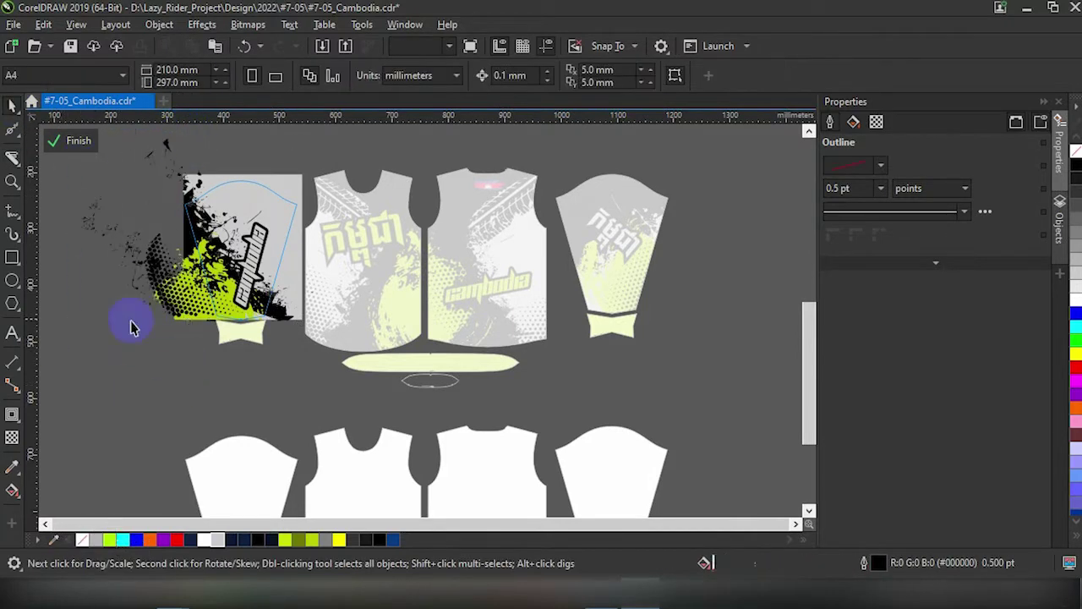
left_click(164, 292)
key("space")
left_click(12, 106)
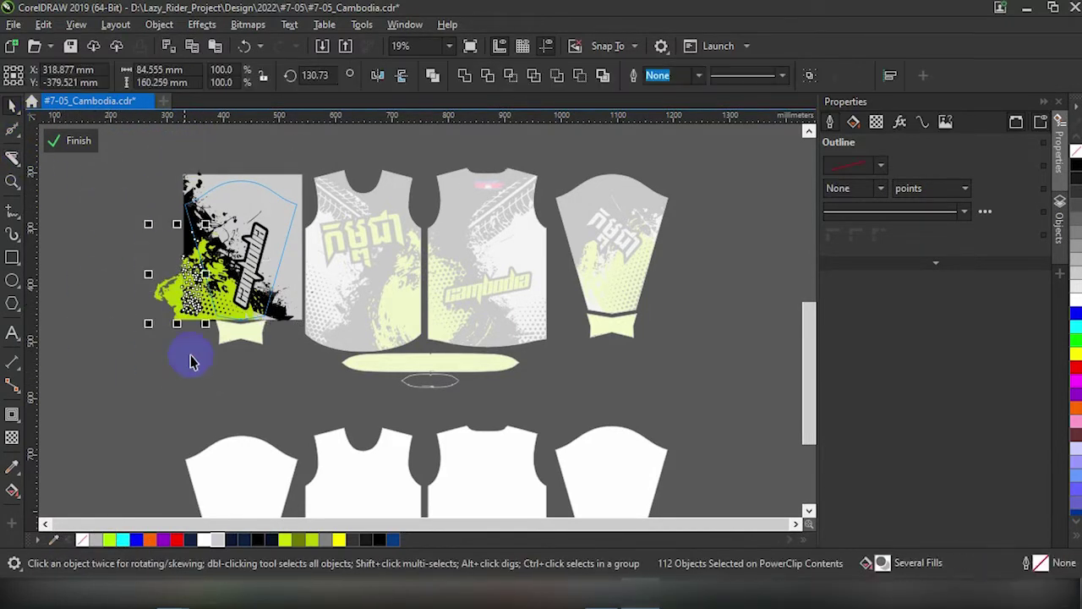
left_click(158, 338)
left_click(75, 142)
Open the left front panel's contents and slice the artwork along its right edge
left_click(74, 141)
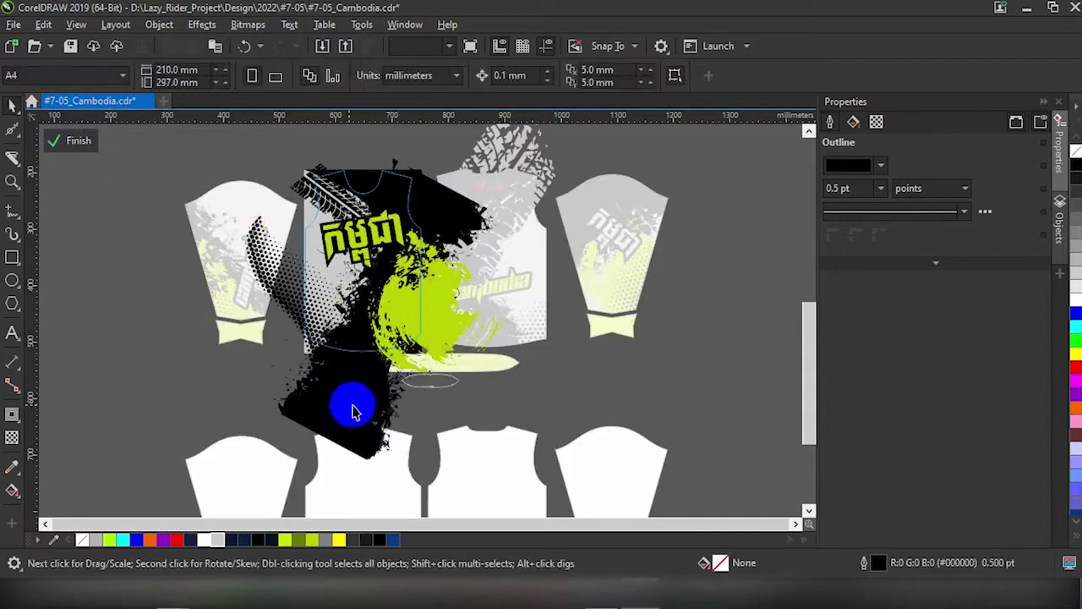
key("space")
left_click(589, 359)
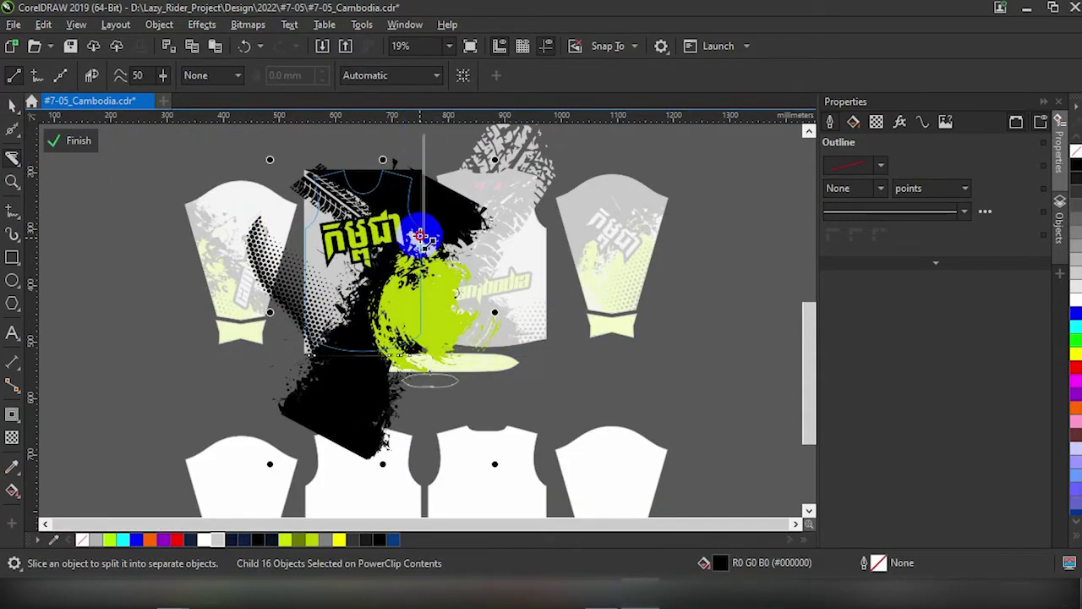
key("space")
mouse_move(224, 482)
left_mouse_down()
mouse_move(500, 354)
mouse_move(428, 359)
left_mouse_up()
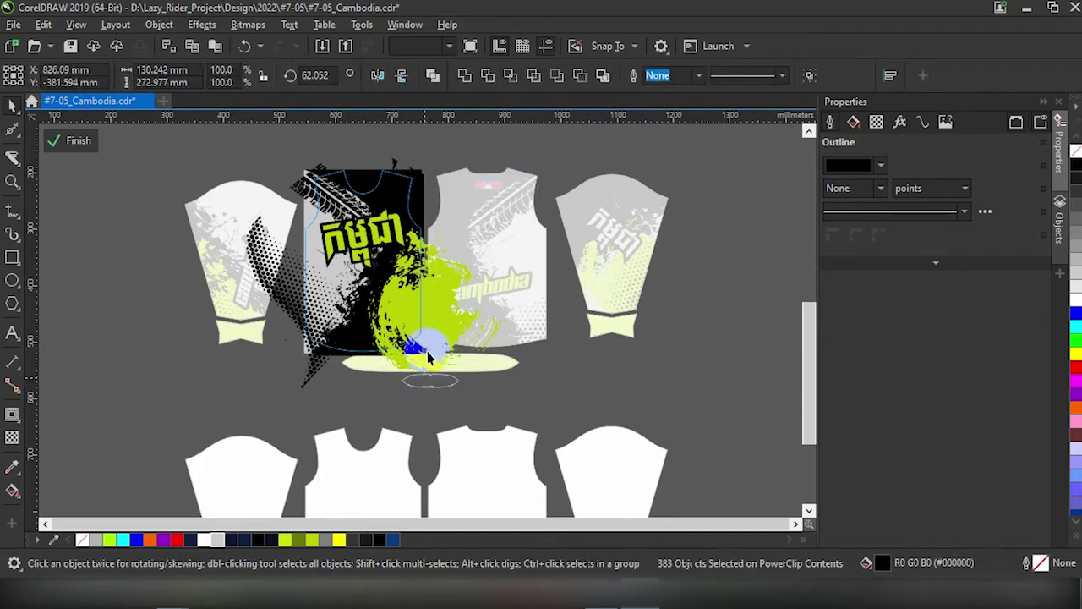
key("space")
Delete the green splash pieces and trim halftone overflow past the panel's left edge
key("space")
left_click(507, 290)
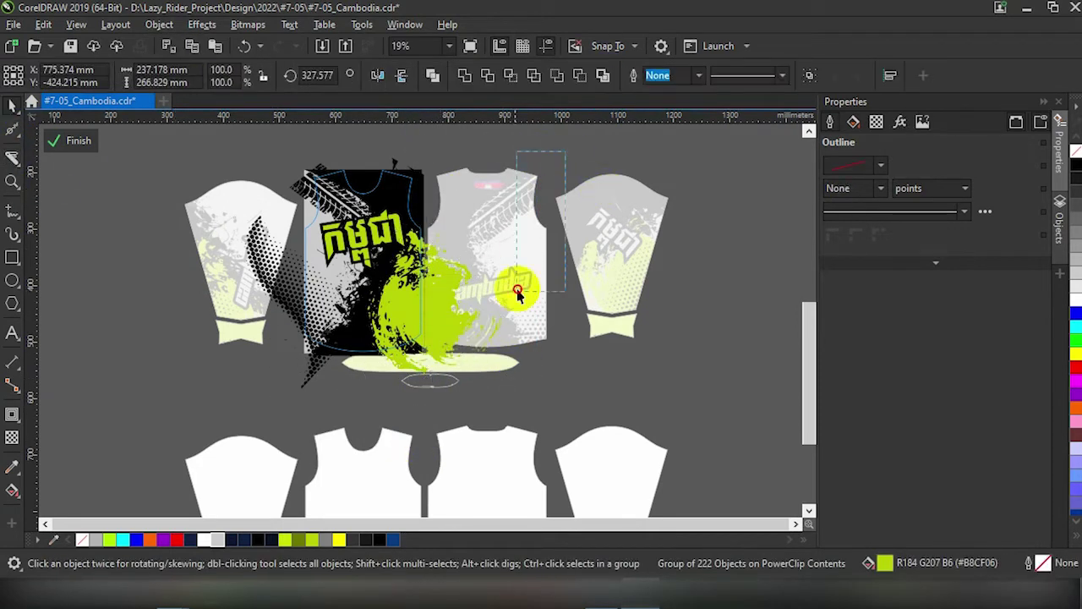
key("Delete")
left_click(12, 158)
left_click_drag(310, 128, 311, 395)
key("space")
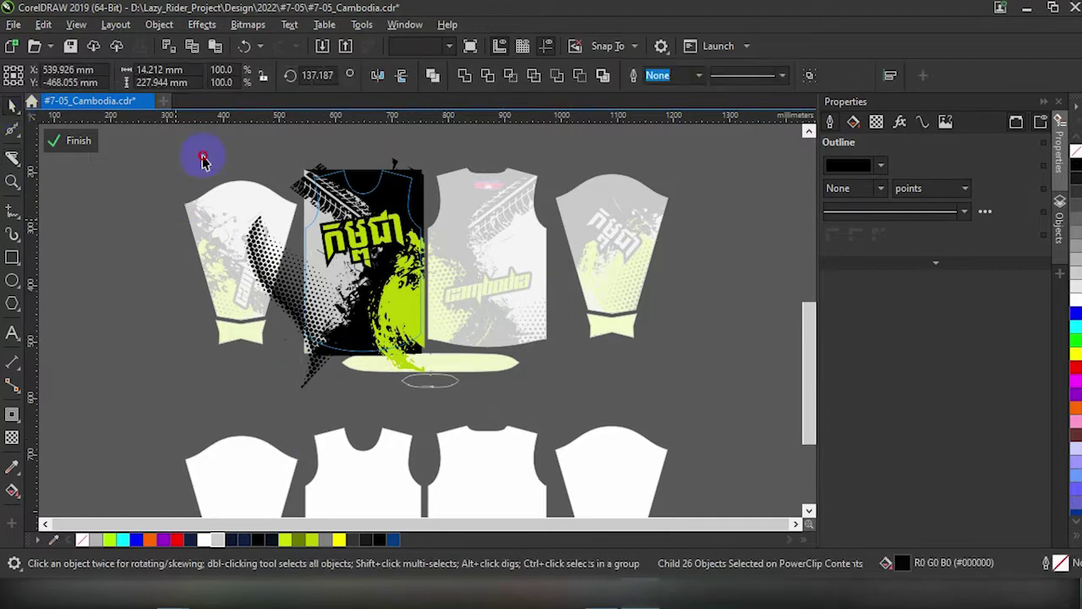
left_click(310, 367)
key("Delete")
left_click(394, 164)
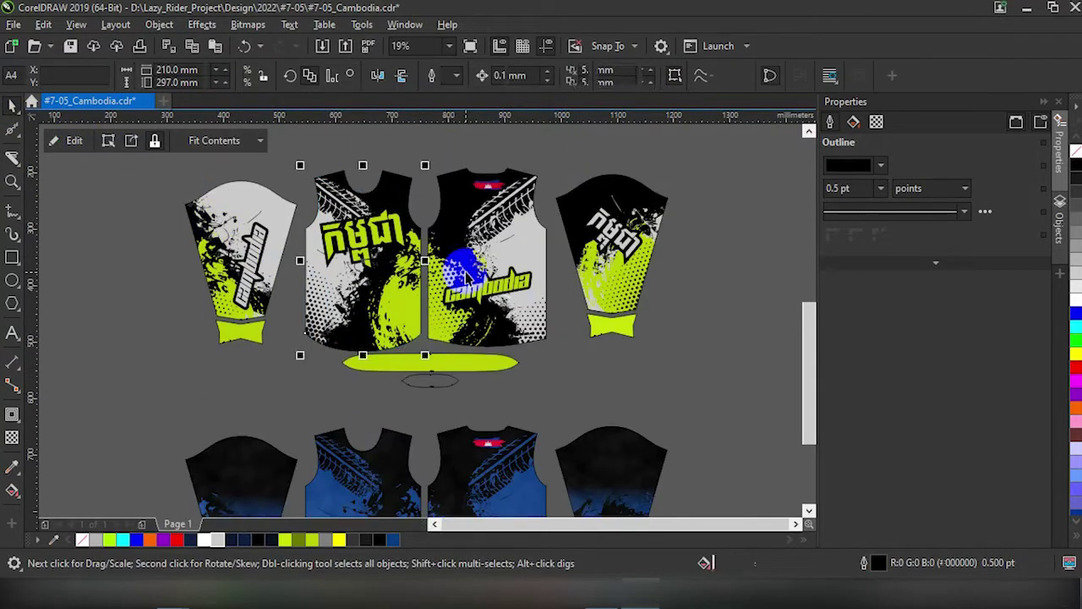
Edit the cambodia panel's PowerClip contents and delete the black and halftone pieces below it
left_click(486, 414)
key("space")
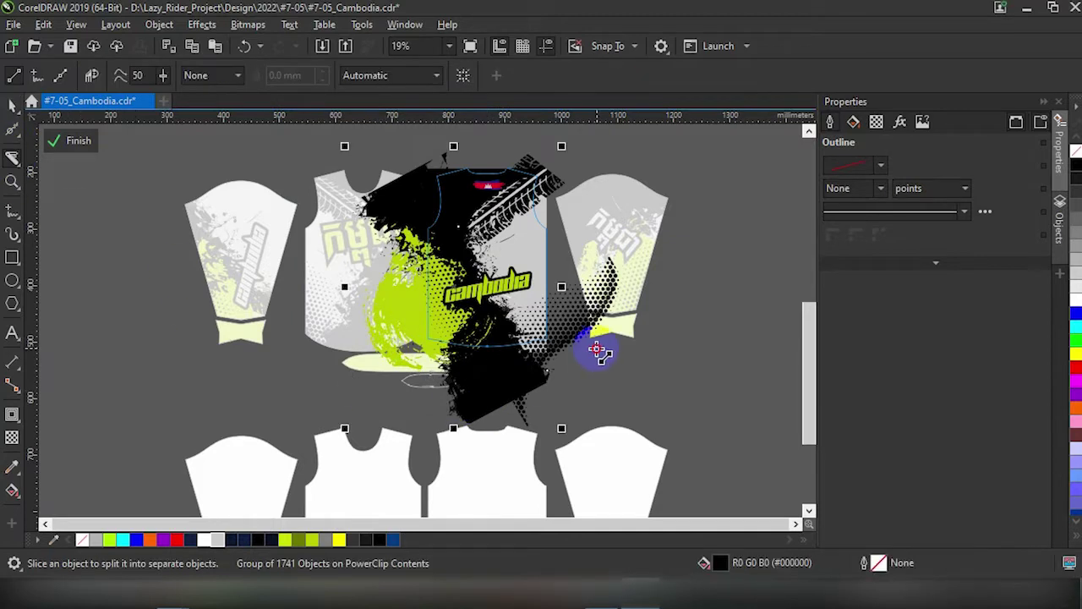
key("space")
left_click(483, 386)
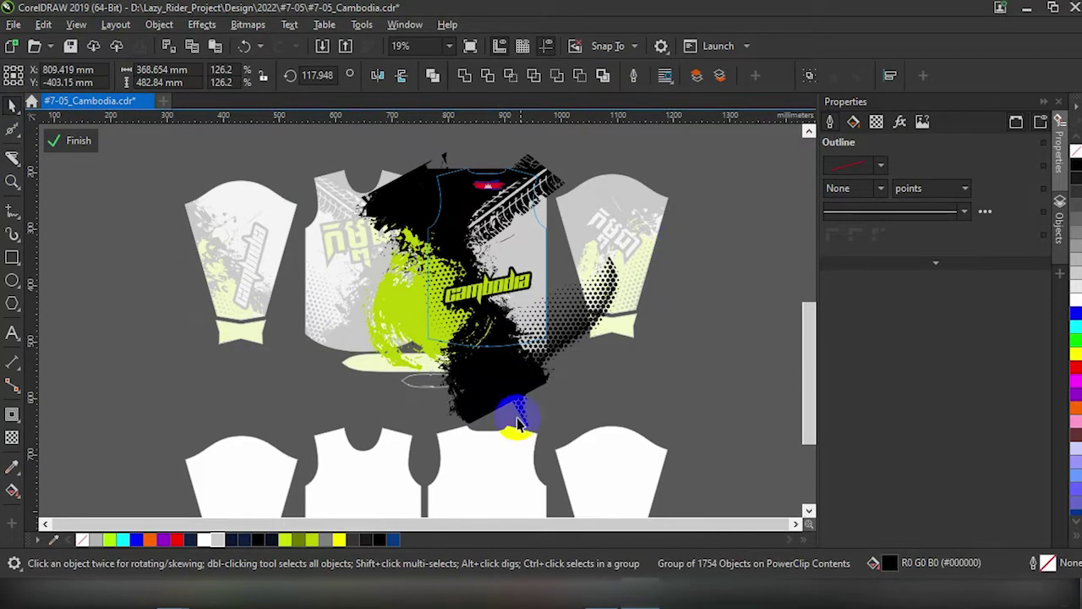
left_click_drag(517, 429, 607, 351)
key("Delete")
key("space")
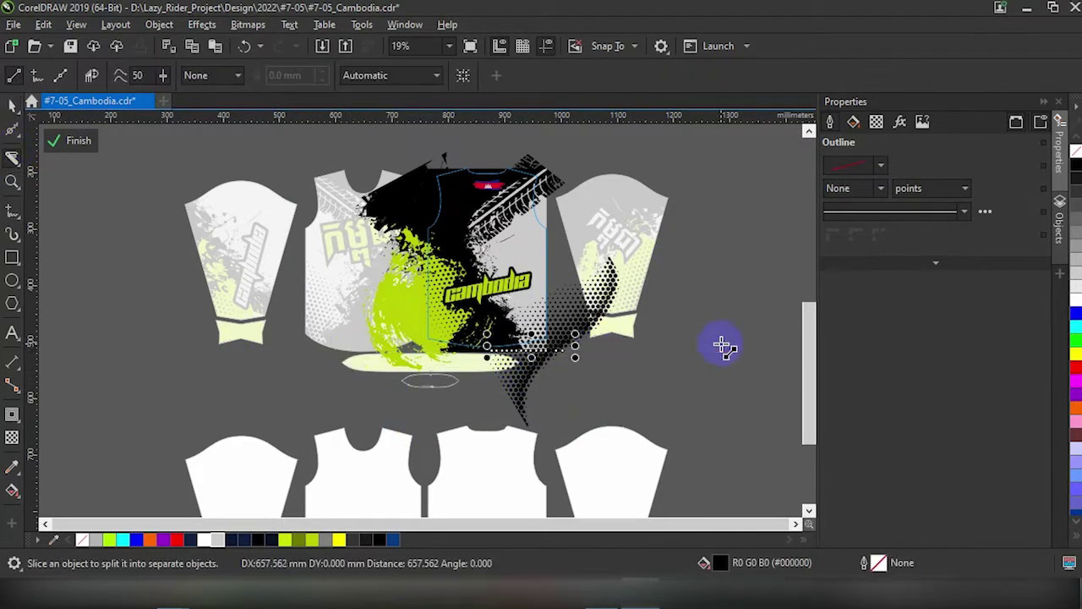
left_click(12, 103)
left_click(563, 393)
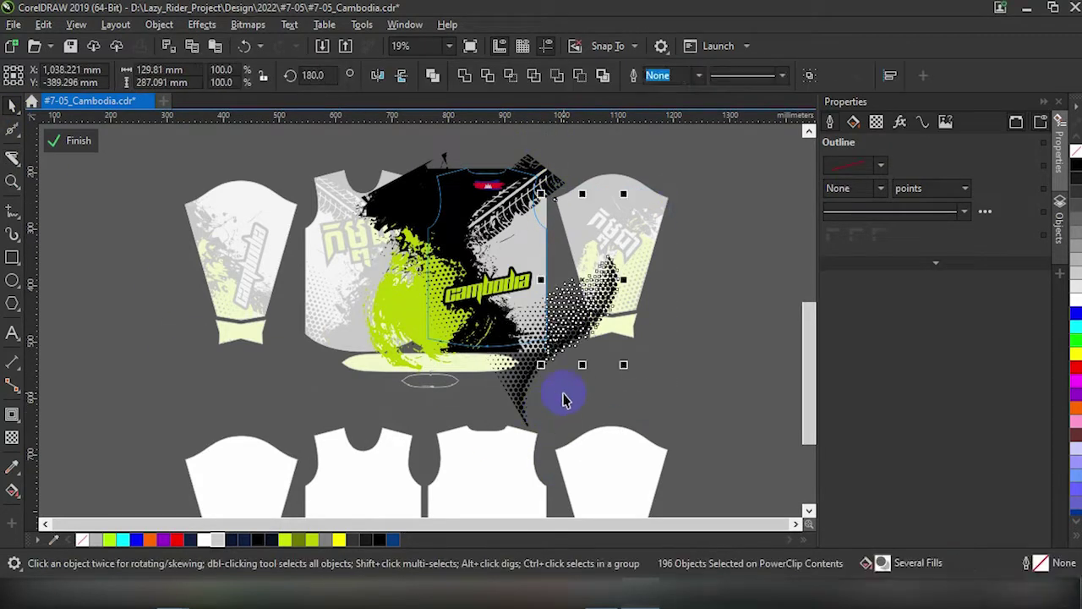
key("Delete")
Knife-cut the artwork along the panel's left edge and delete the pieces left of it
left_click(13, 157)
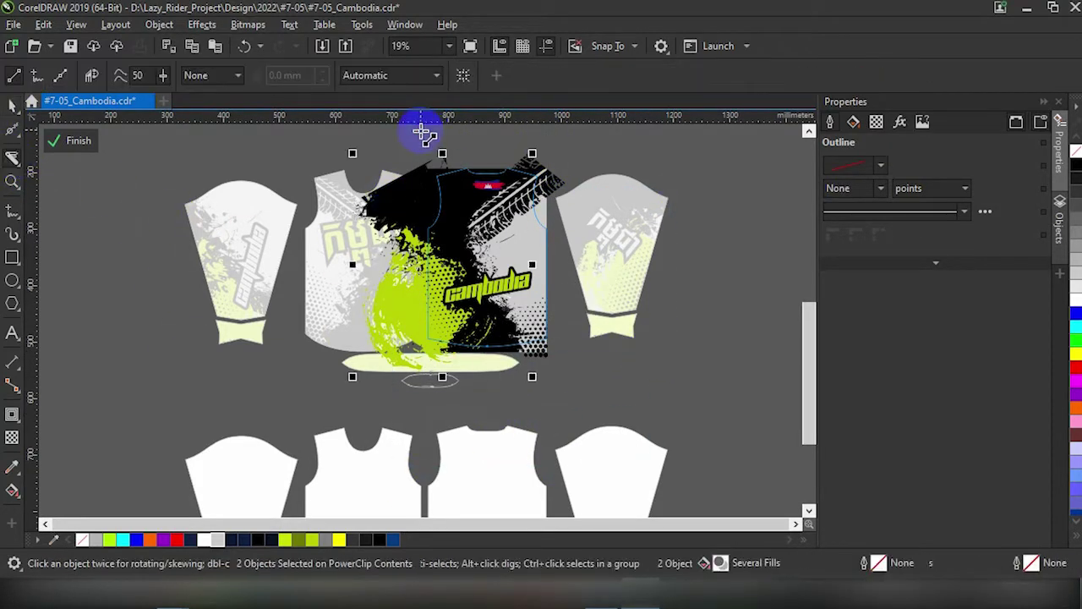
left_click_drag(423, 133, 423, 448)
key("space")
left_click_drag(331, 134, 424, 359)
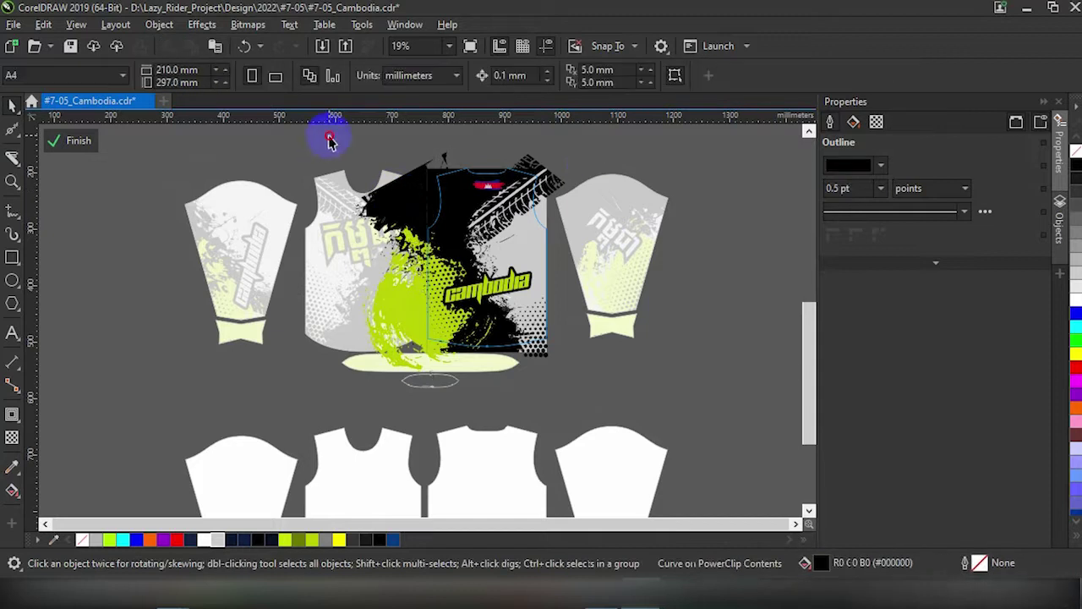
left_click_drag(432, 429, 428, 435)
key("Delete")
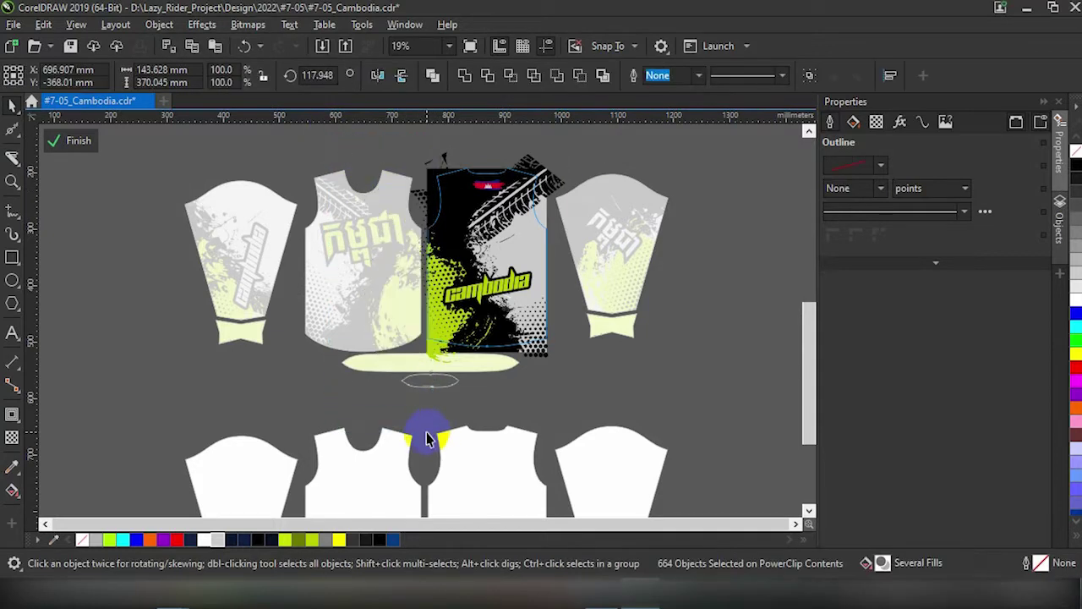
key("Escape")
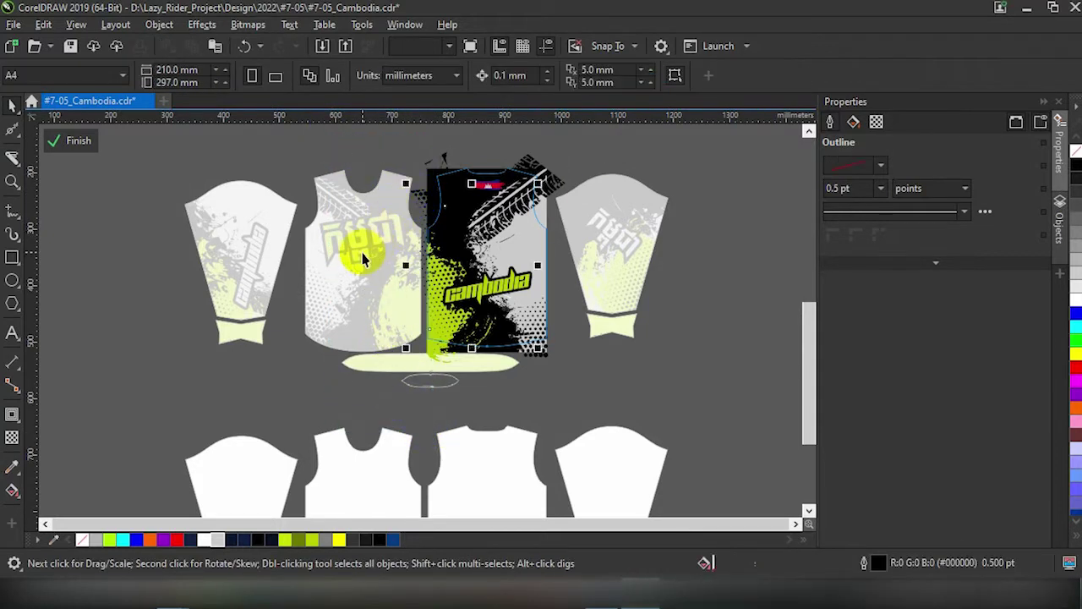
Check the stray pieces near the neckline, then select all of the cambodia panel's artwork
left_click(443, 161)
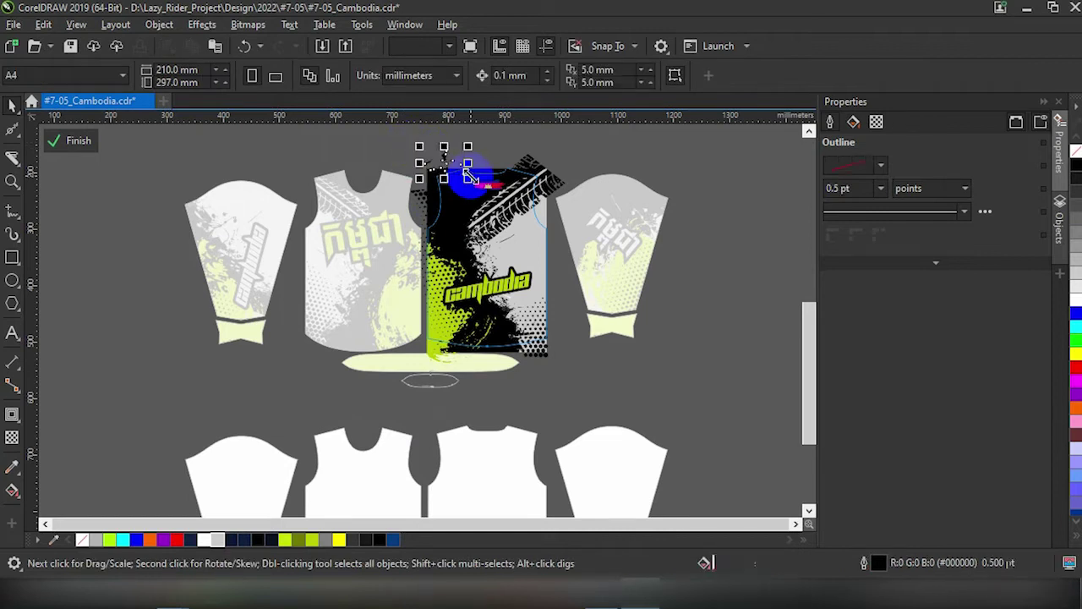
left_click(399, 157)
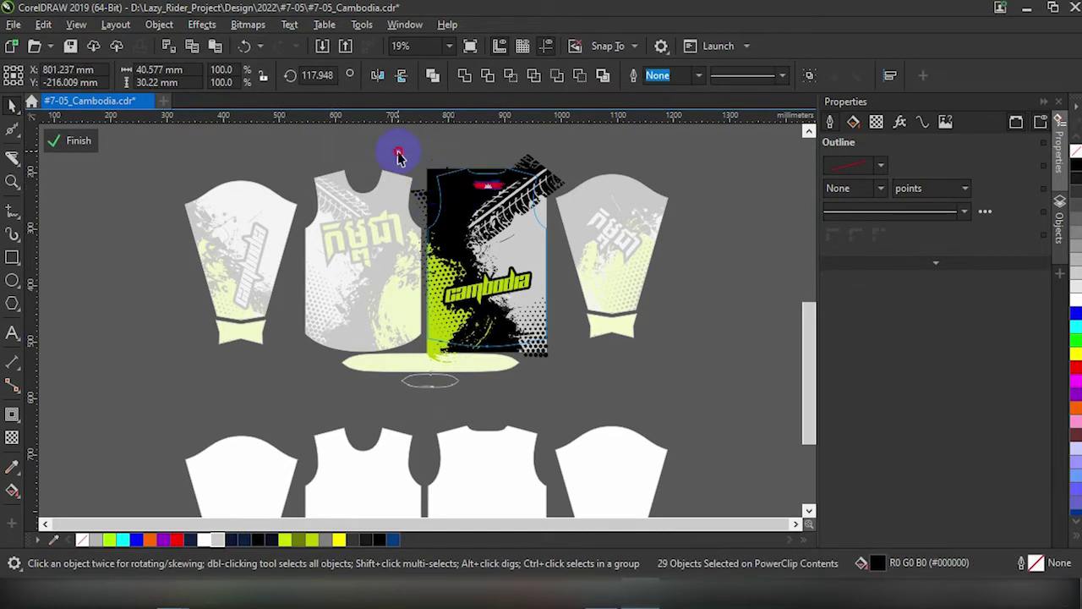
scroll(422, 163, "up", 2)
scroll(419, 163, "up", 2)
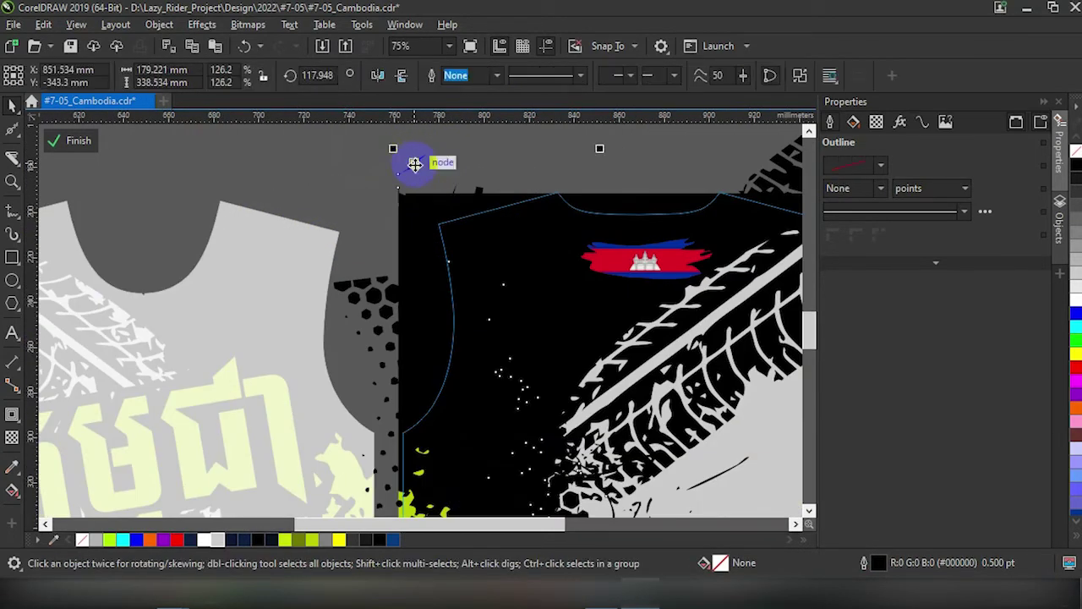
scroll(415, 162, "down", 2)
scroll(412, 253, "down", 3)
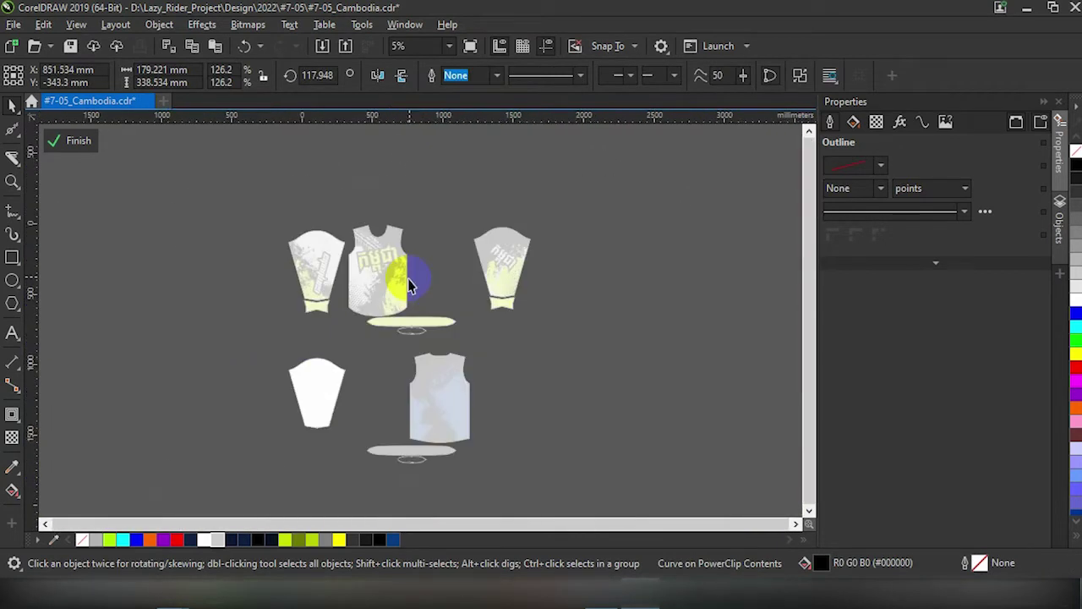
scroll(409, 286, "up", 2)
scroll(409, 286, "up", 2)
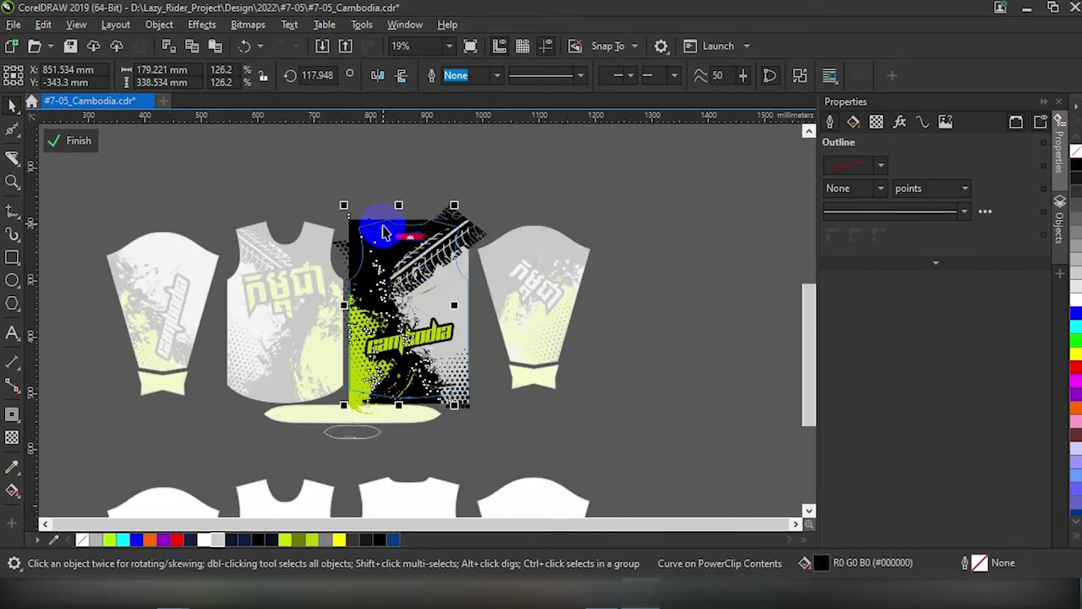
left_click(272, 163)
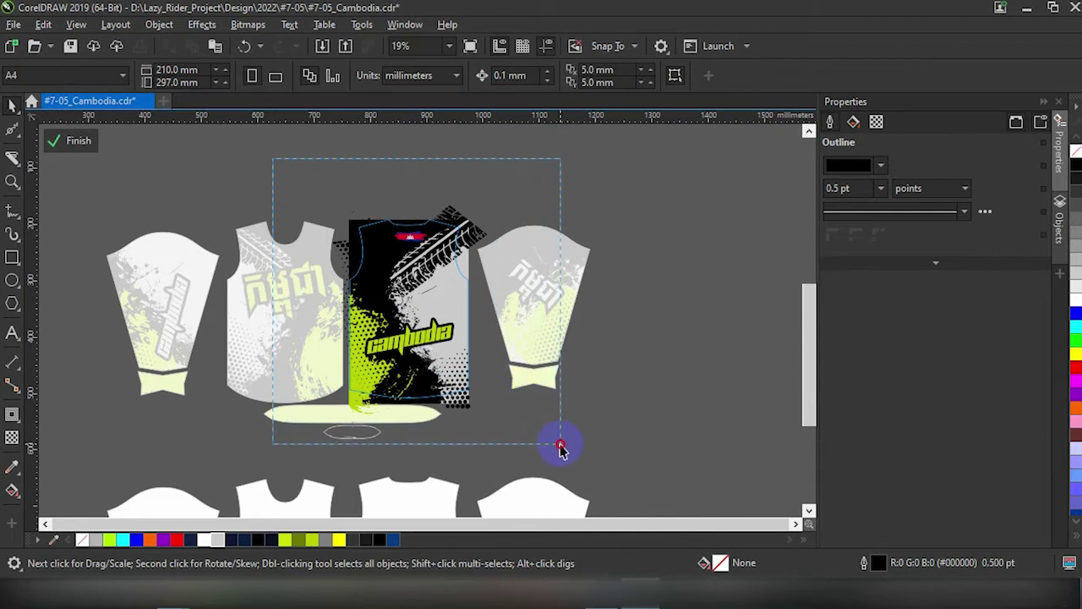
left_click_drag(561, 448, 560, 446)
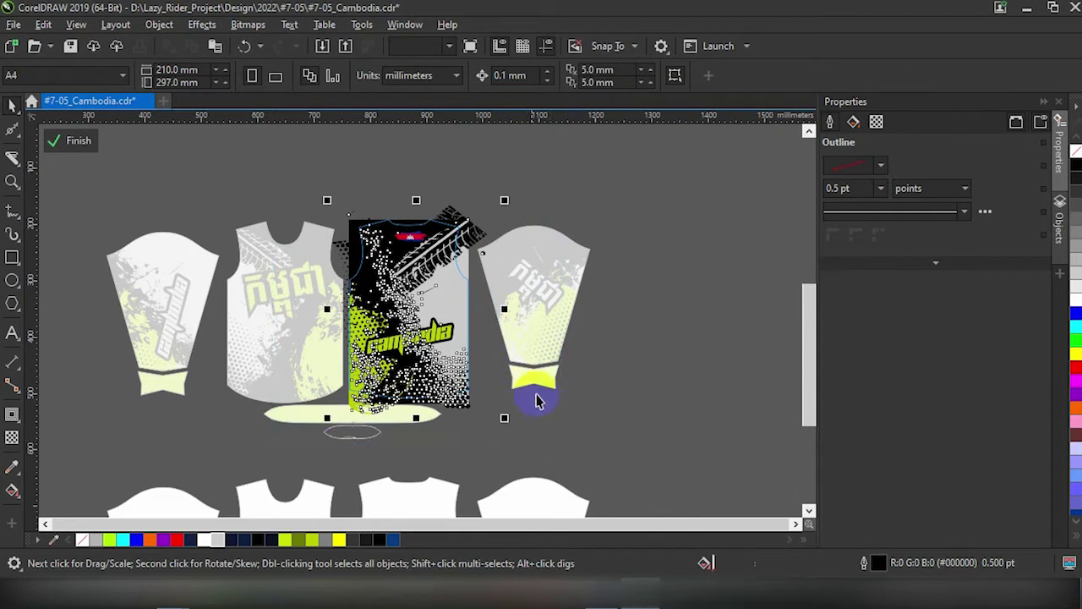
Export the selection as #7-05_Cambodia.jpg at 80% JPEG quality and finish clip editing
left_click(345, 46)
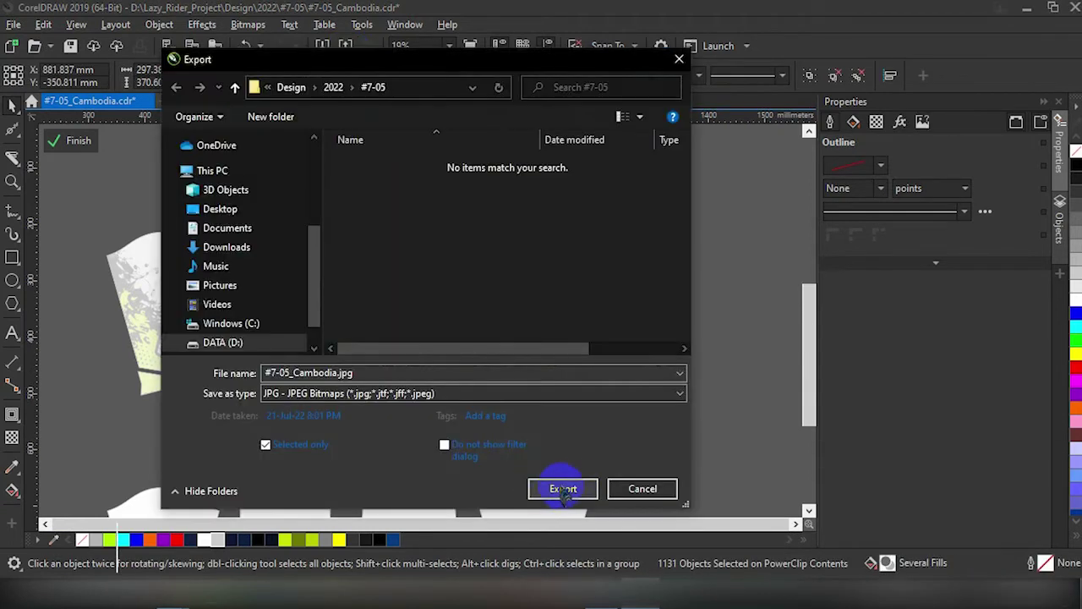
left_click(563, 489)
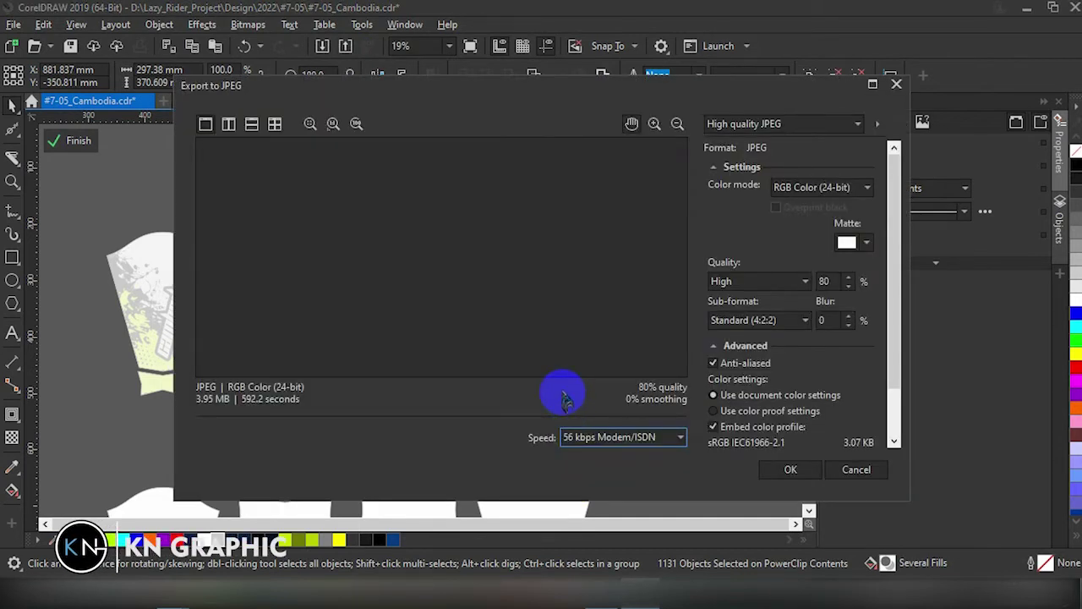
left_click(790, 472)
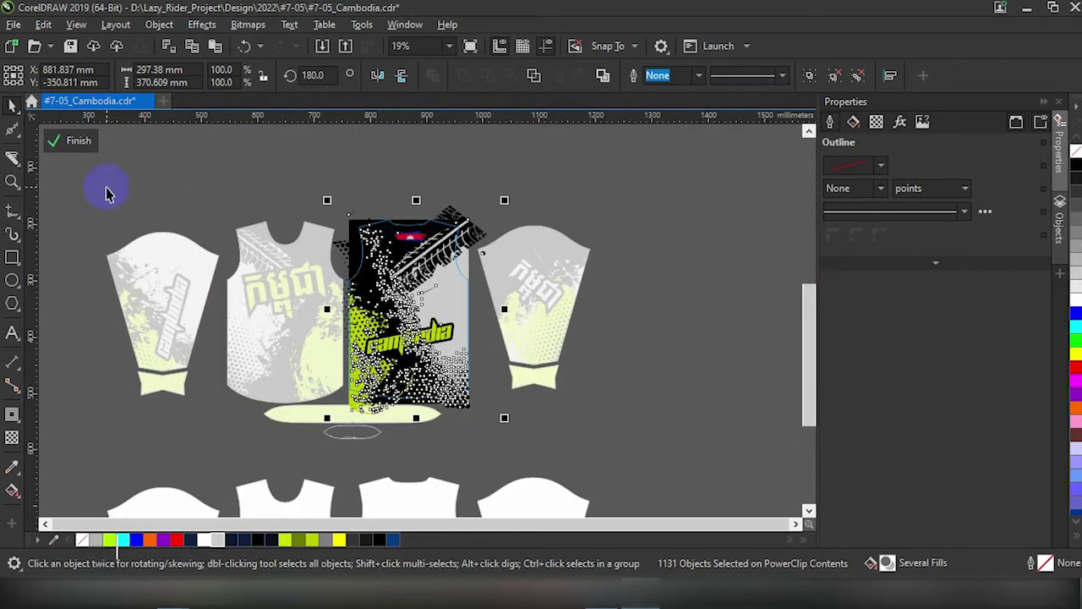
left_click(79, 144)
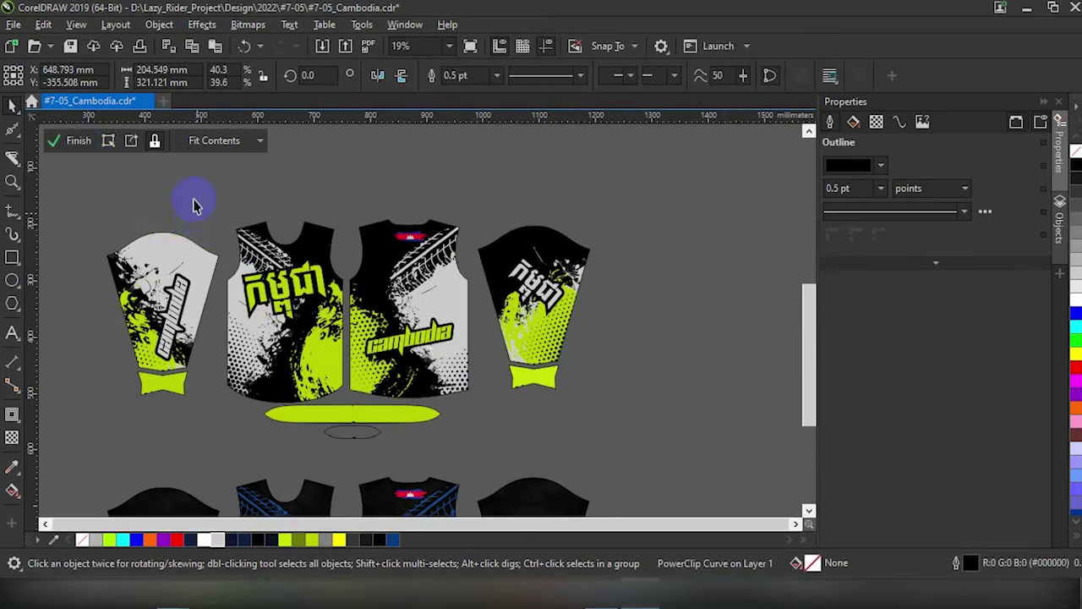
Marquee-select the Khmer panel's contents, export them as 80%-quality front.jpg, and finish editing
mouse_move(186, 179)
left_mouse_down()
mouse_move(394, 385)
mouse_move(447, 471)
left_mouse_up()
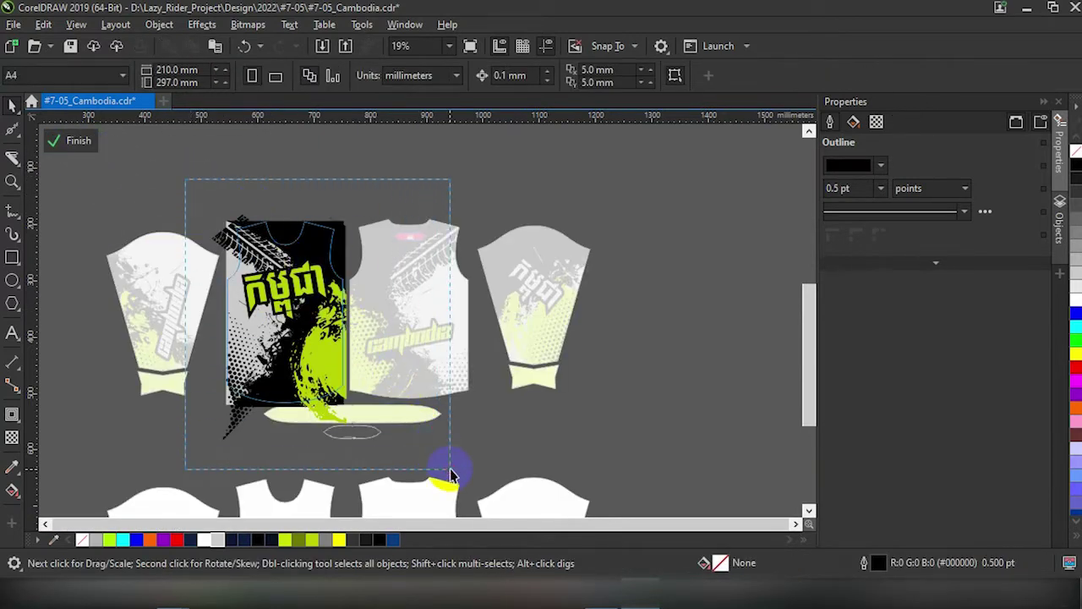
left_click(345, 46)
type("front")
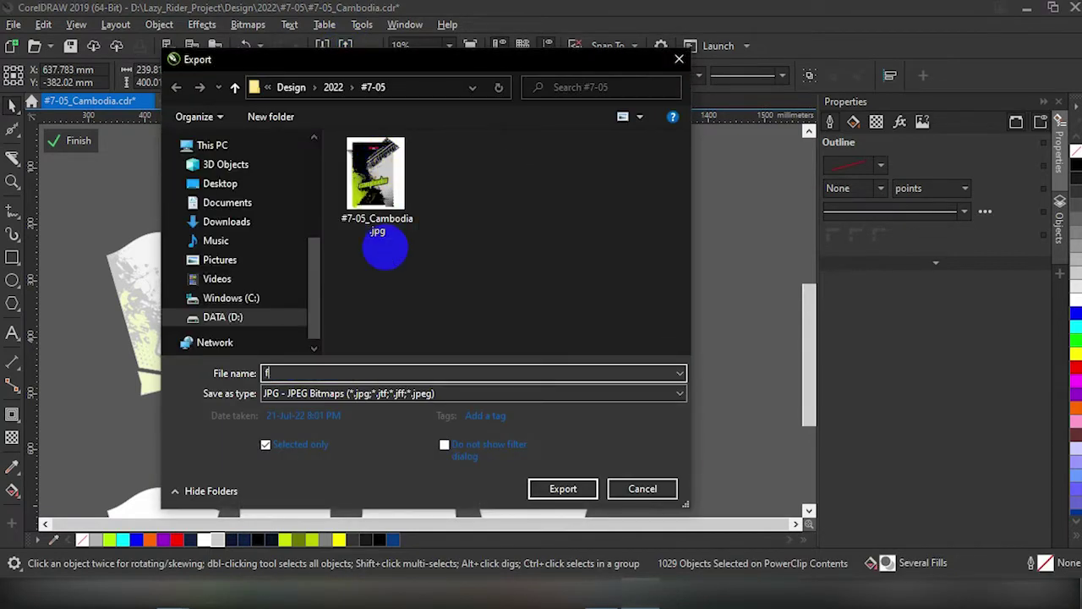
left_click(564, 489)
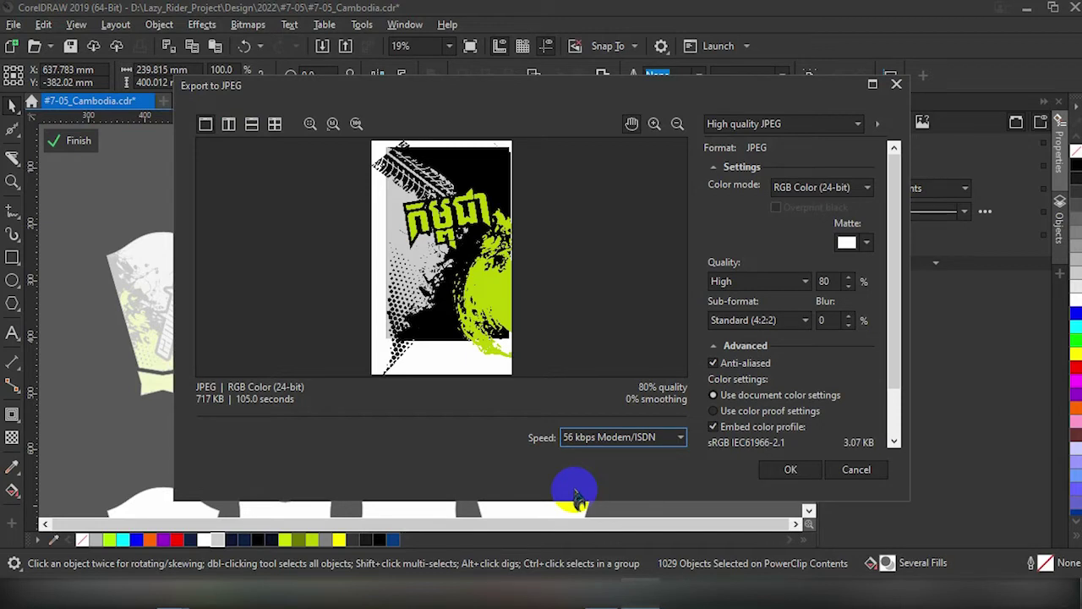
left_click(782, 469)
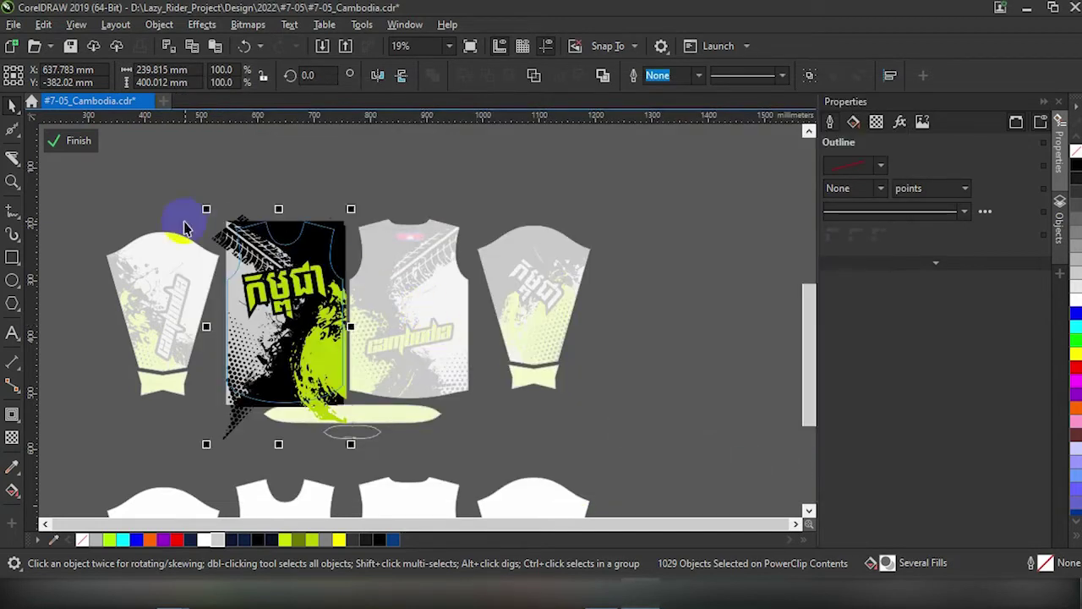
left_click(74, 140)
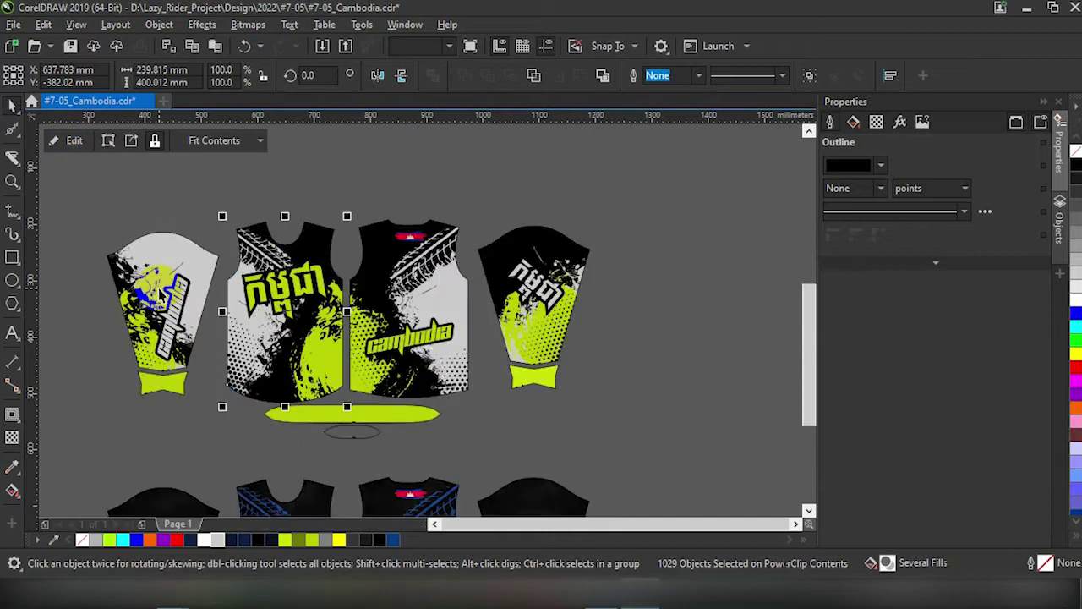
Edit the cambodia-lettered sleeve, select its artwork, and export it as 80%-quality right.jpg
left_click(74, 140)
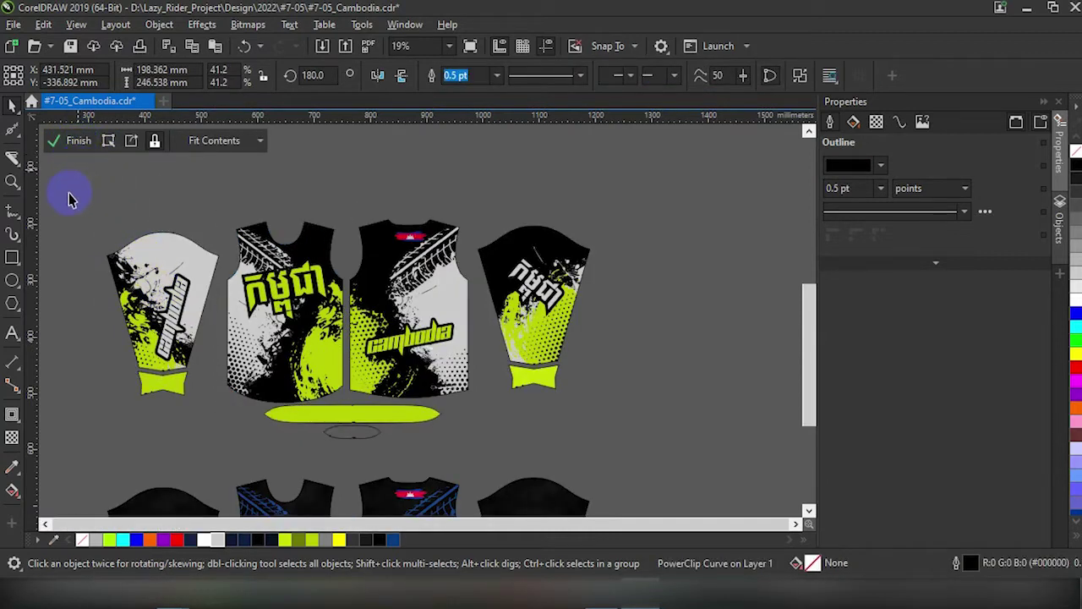
left_click(224, 350)
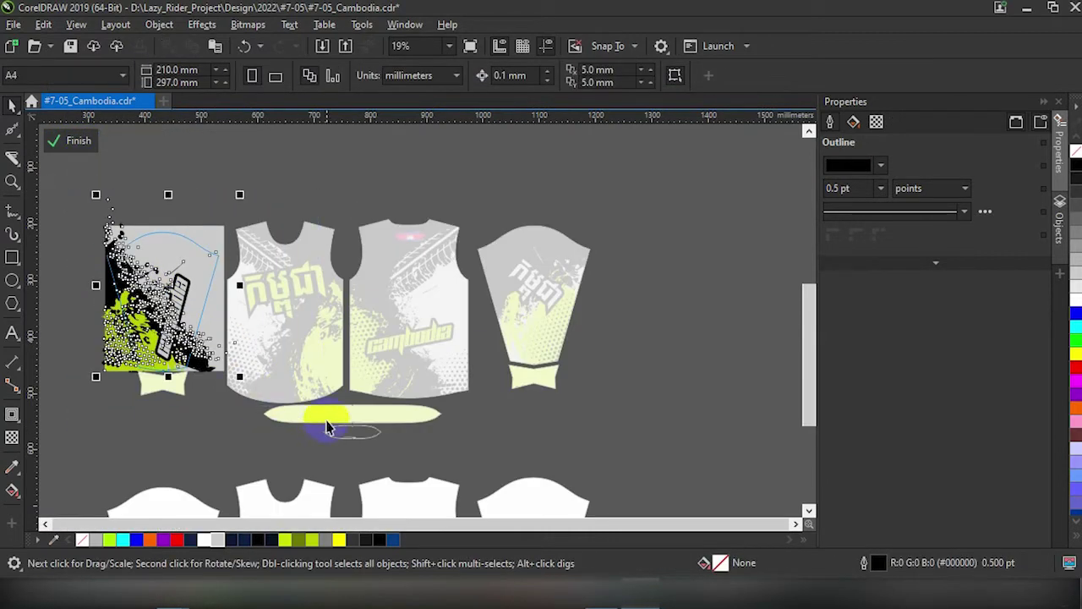
left_click(345, 45)
type("right")
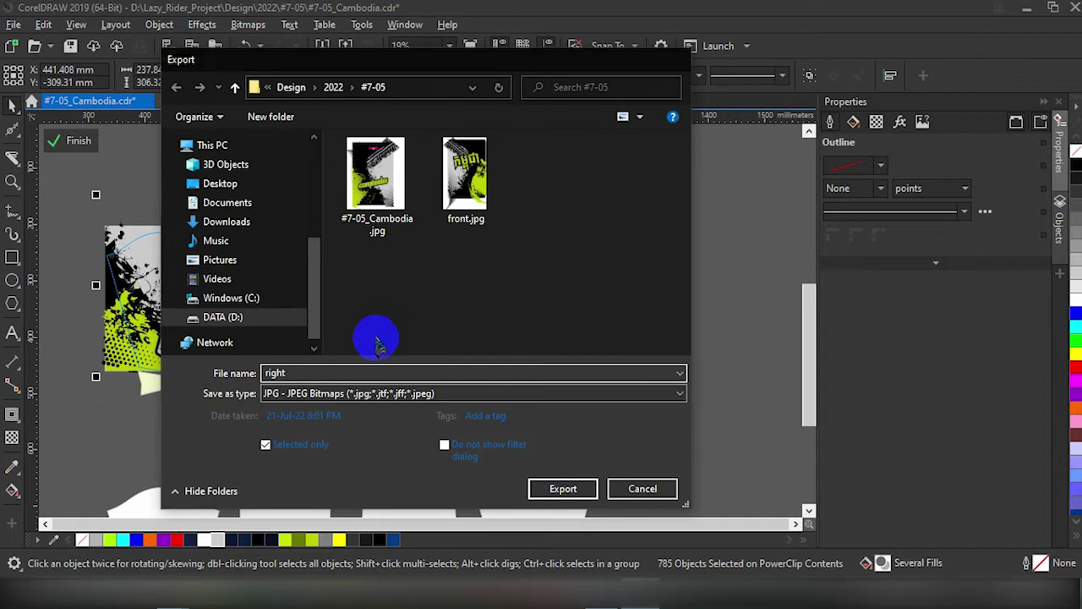
key("Return")
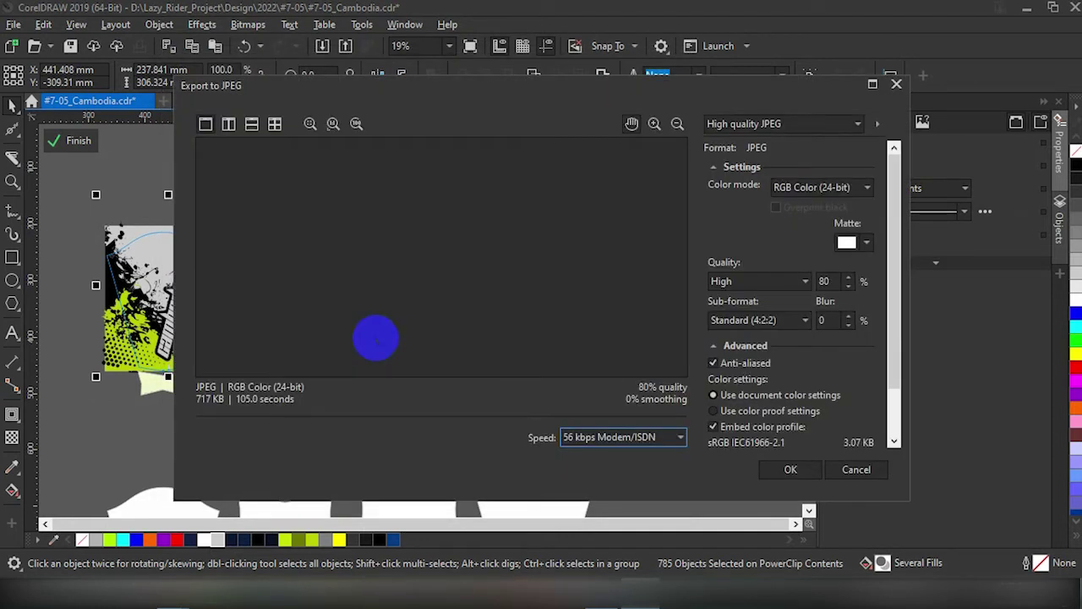
left_click(776, 471)
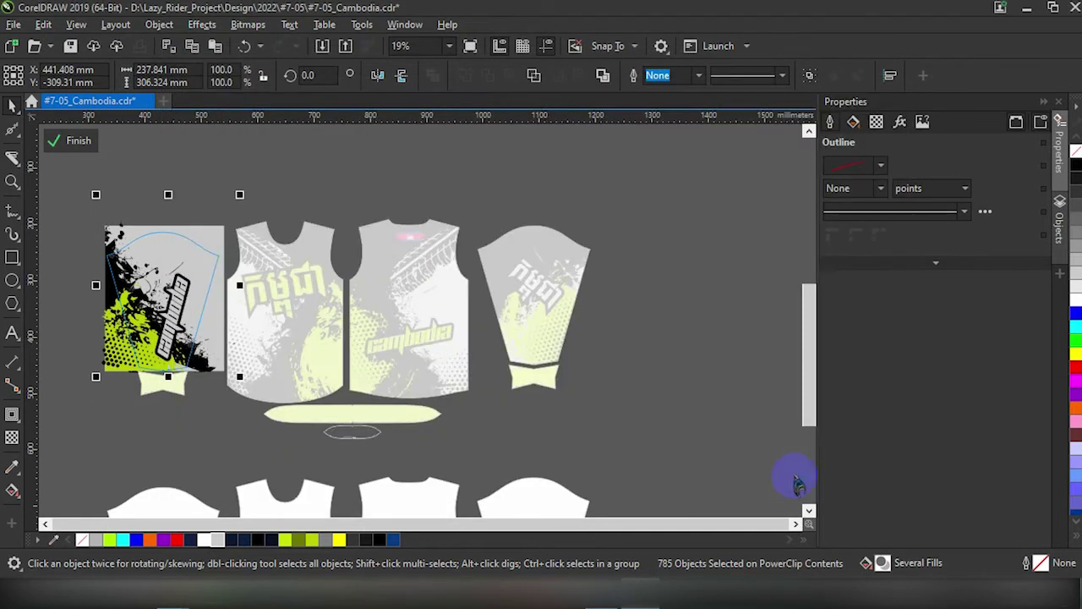
left_click(61, 140)
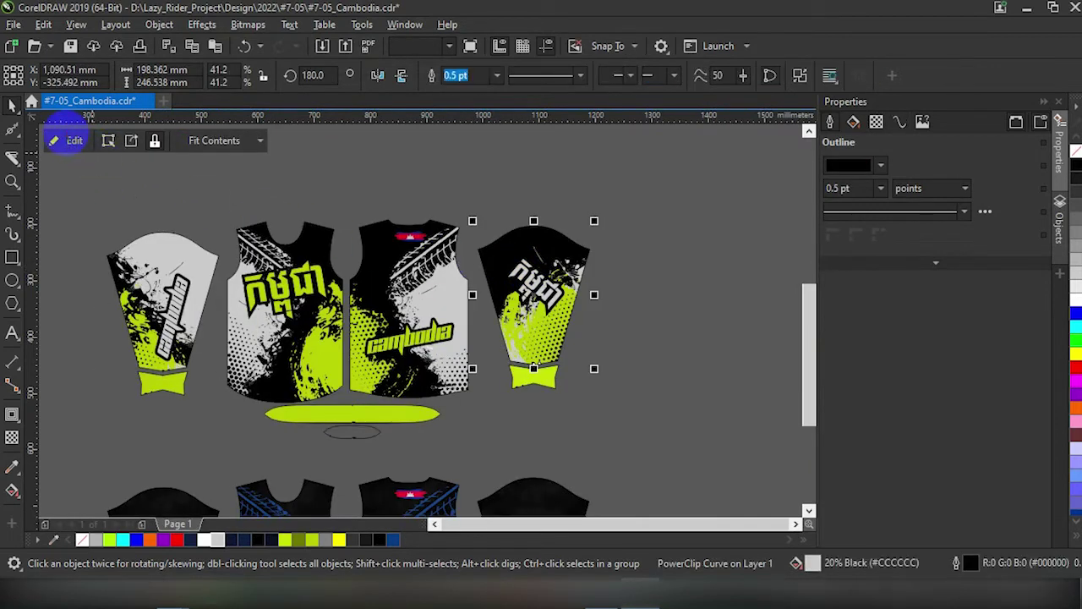
Edit the Khmer sleeve's PowerClip and select only its own artwork, excluding the stray splatter
left_click(68, 140)
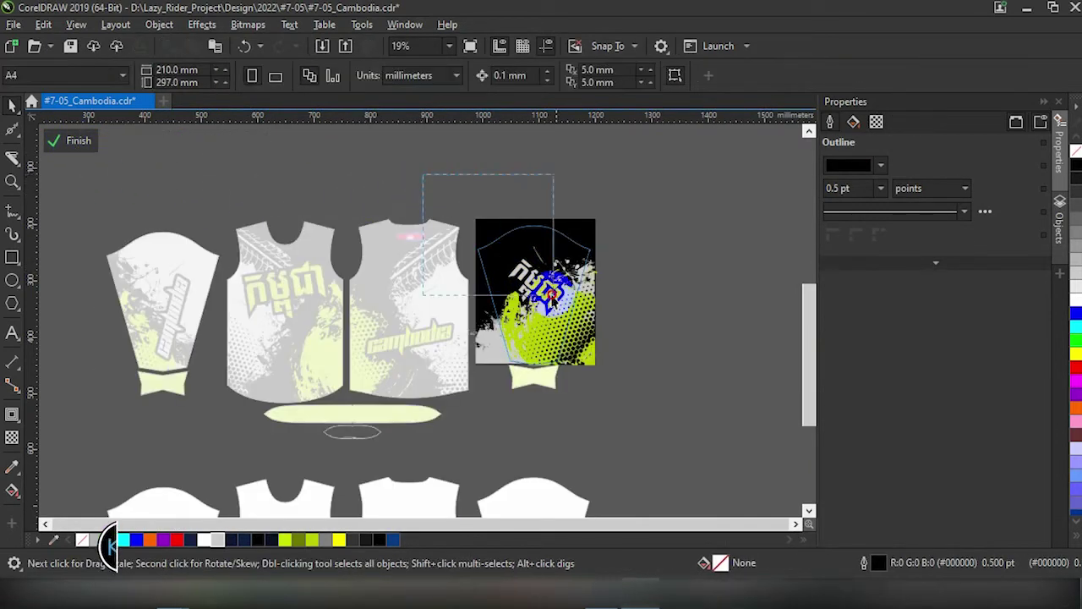
left_click_drag(423, 174, 688, 435)
left_click(346, 46)
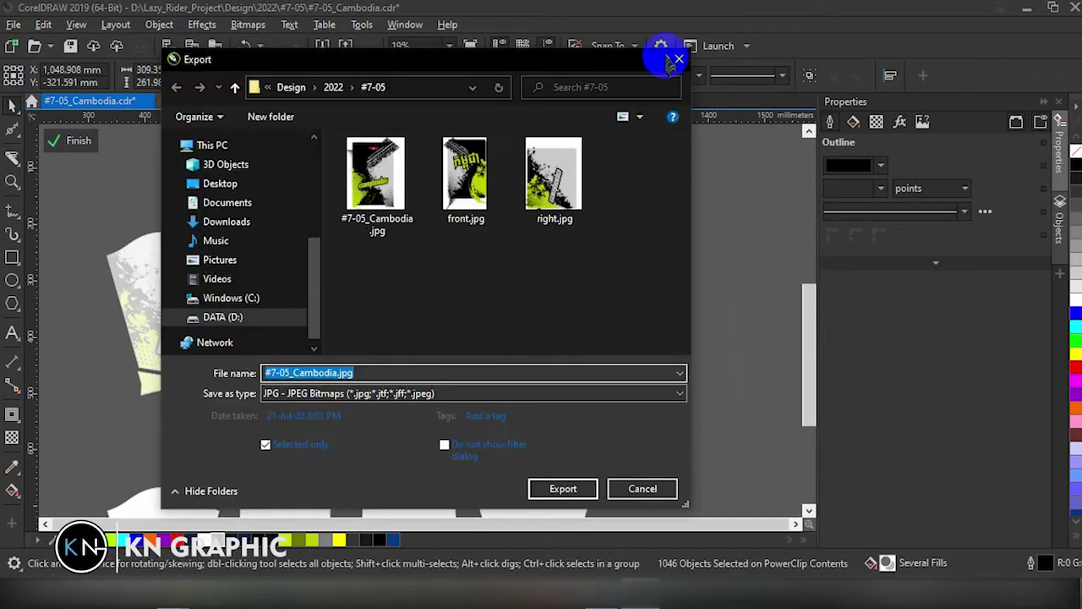
left_click(679, 59)
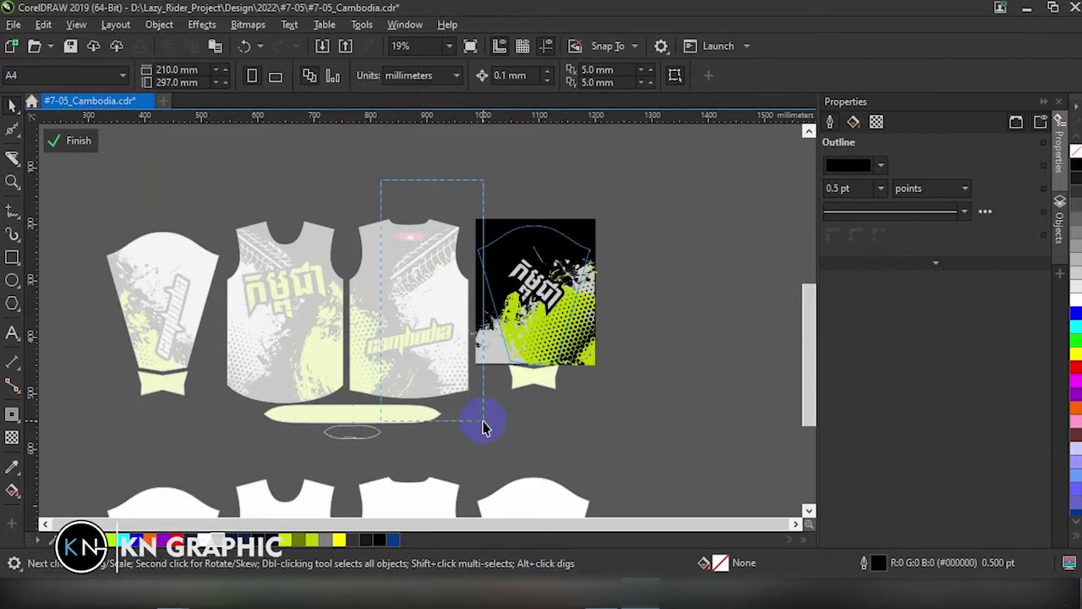
mouse_move(392, 207)
left_mouse_down()
mouse_move(478, 395)
mouse_move(549, 372)
left_mouse_up()
mouse_move(411, 169)
left_mouse_down()
mouse_move(526, 319)
mouse_move(651, 440)
left_mouse_up()
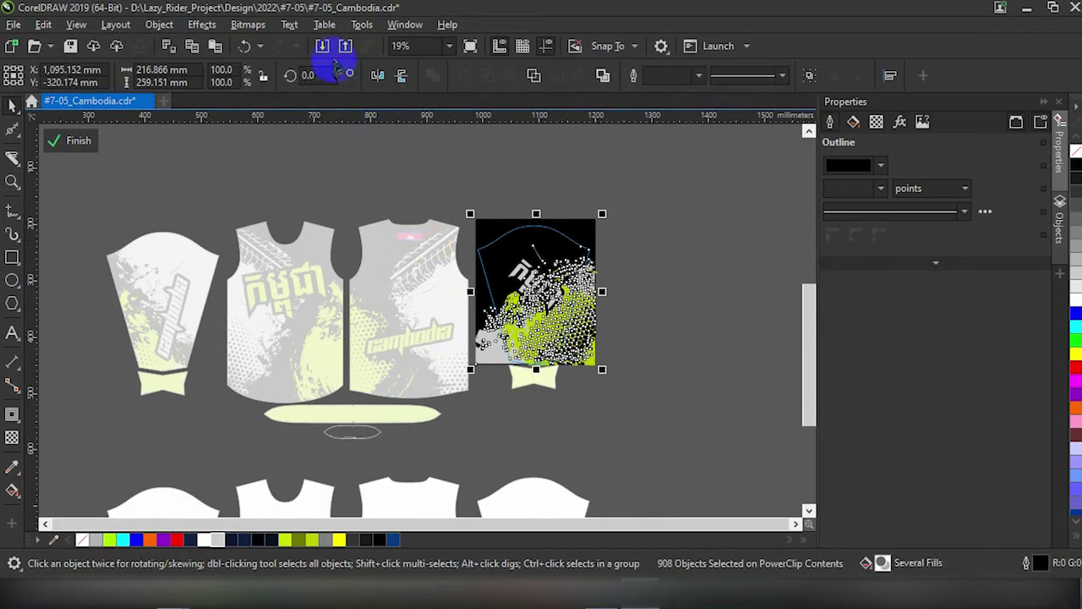
Export the sleeve artwork as left.jpg at 80% quality and finish clip editing
left_click(346, 47)
type("left")
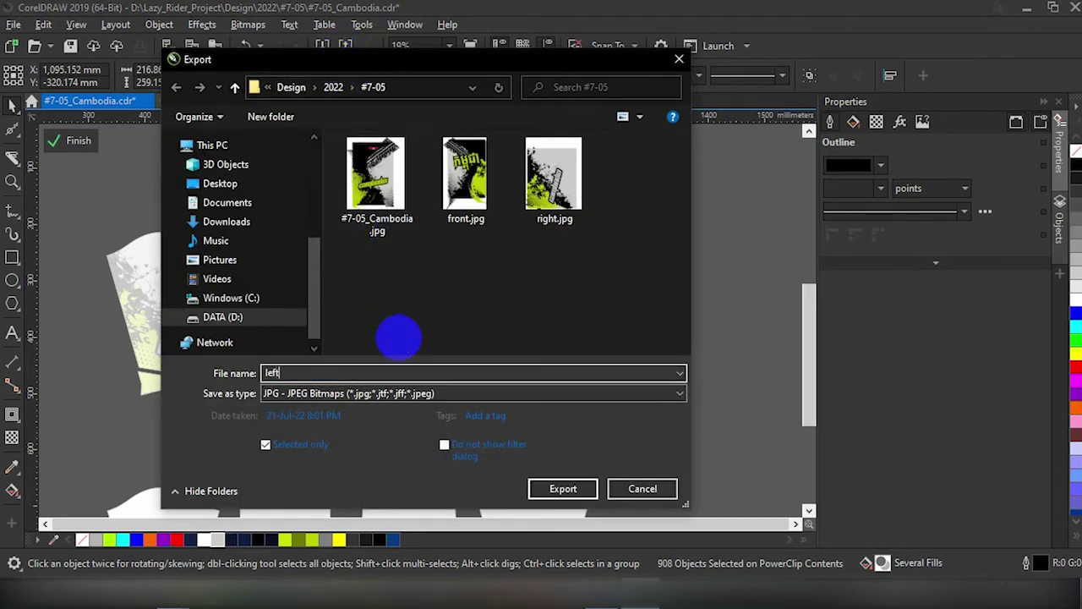
key("Return")
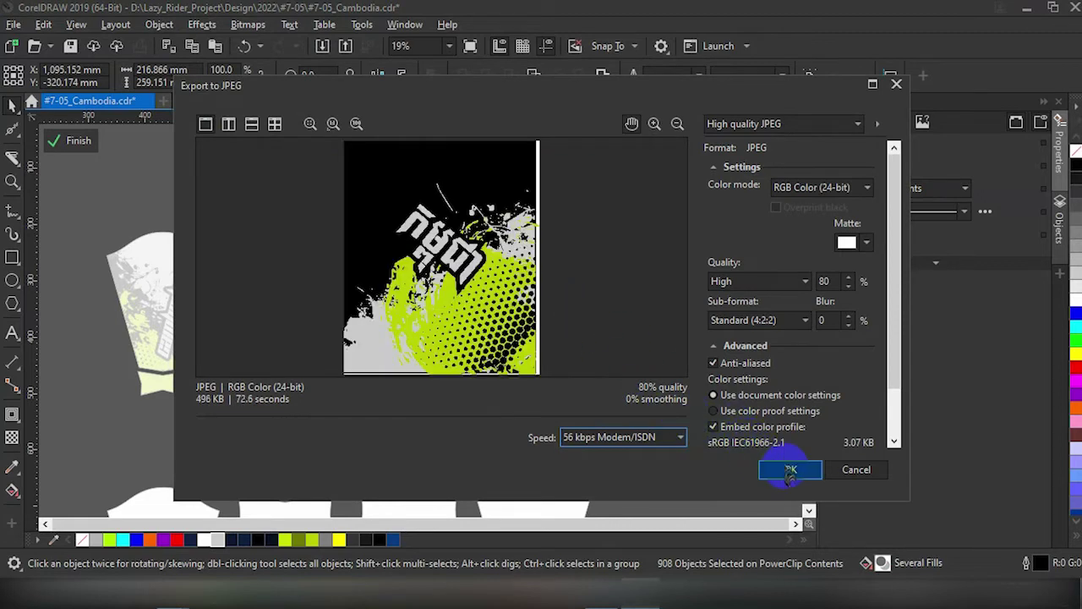
left_click(789, 470)
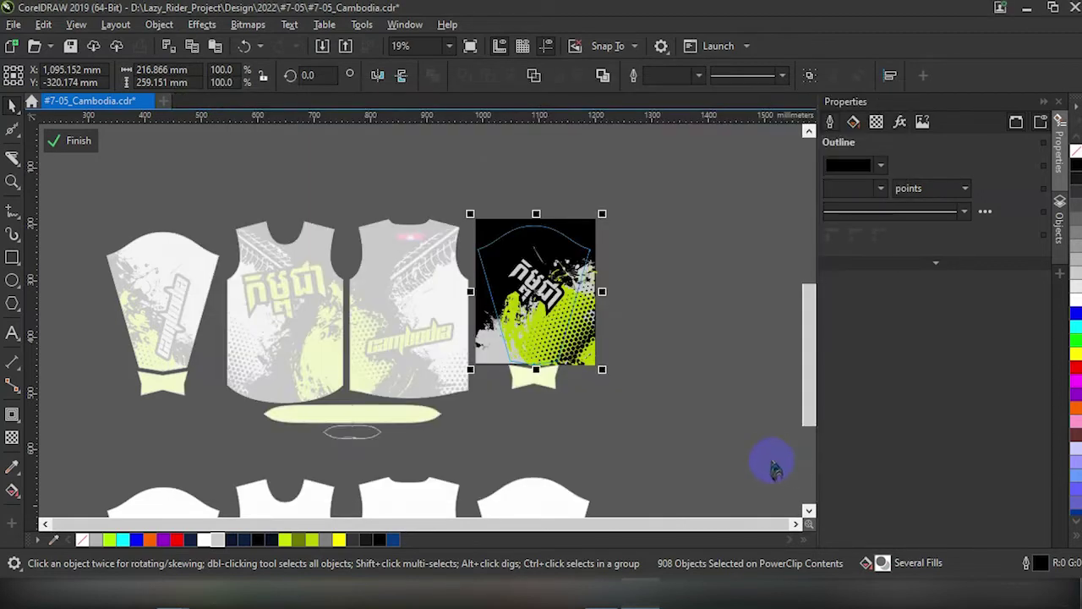
left_click(72, 140)
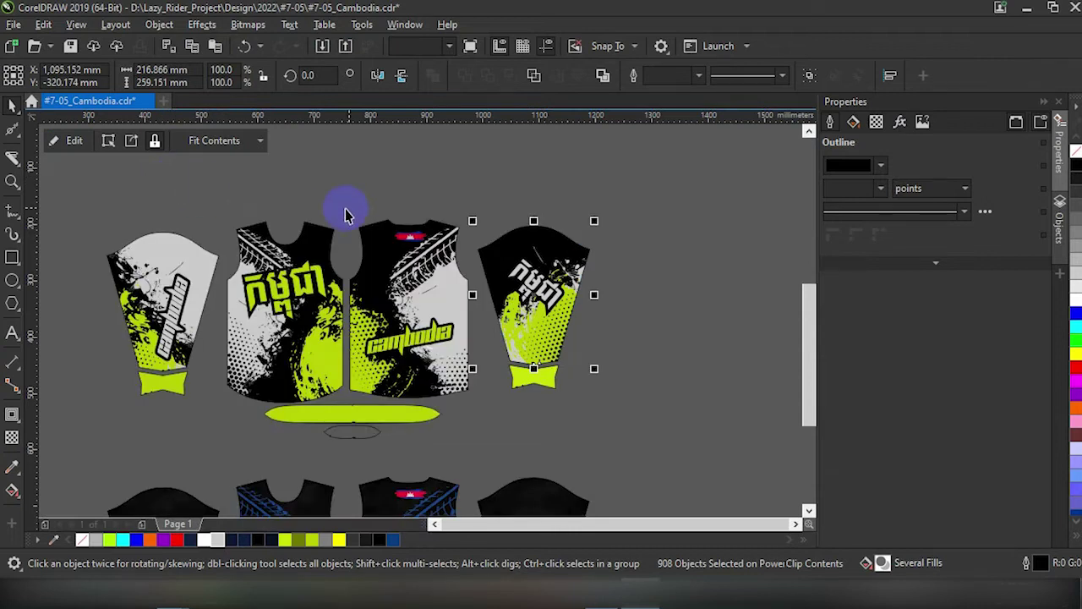
Open the front Mockup 1 - Edit Me smart object in Photoshop for editing
left_click(495, 339)
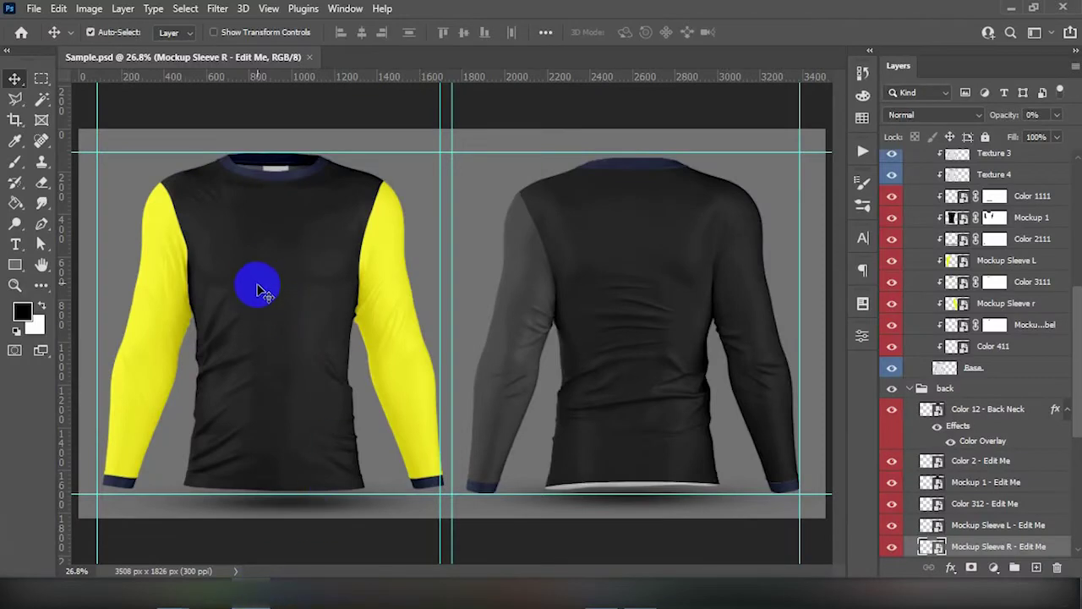
left_click(262, 279)
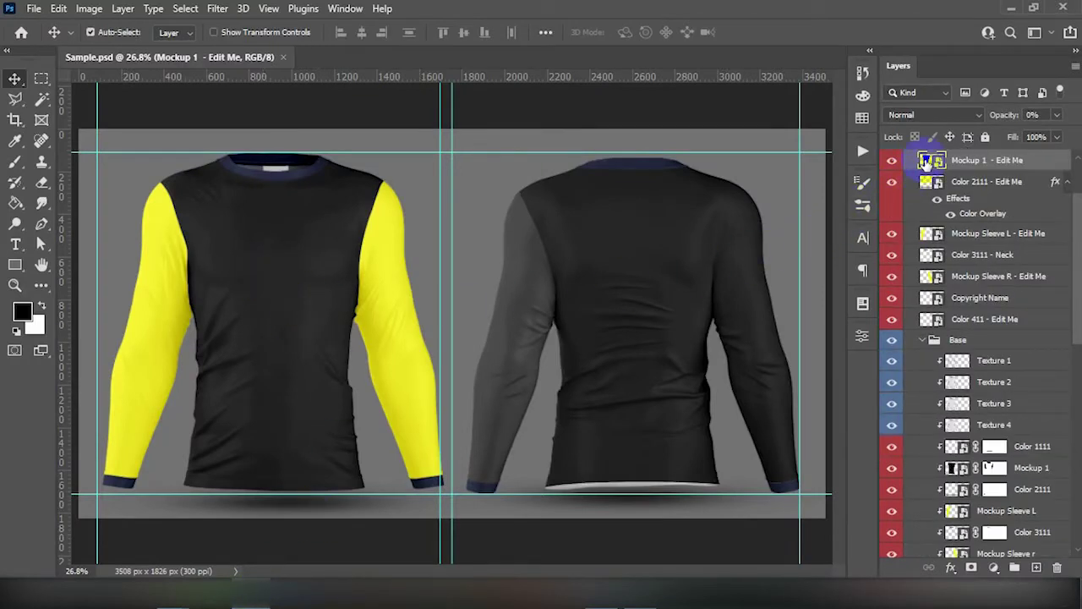
double_click(927, 160)
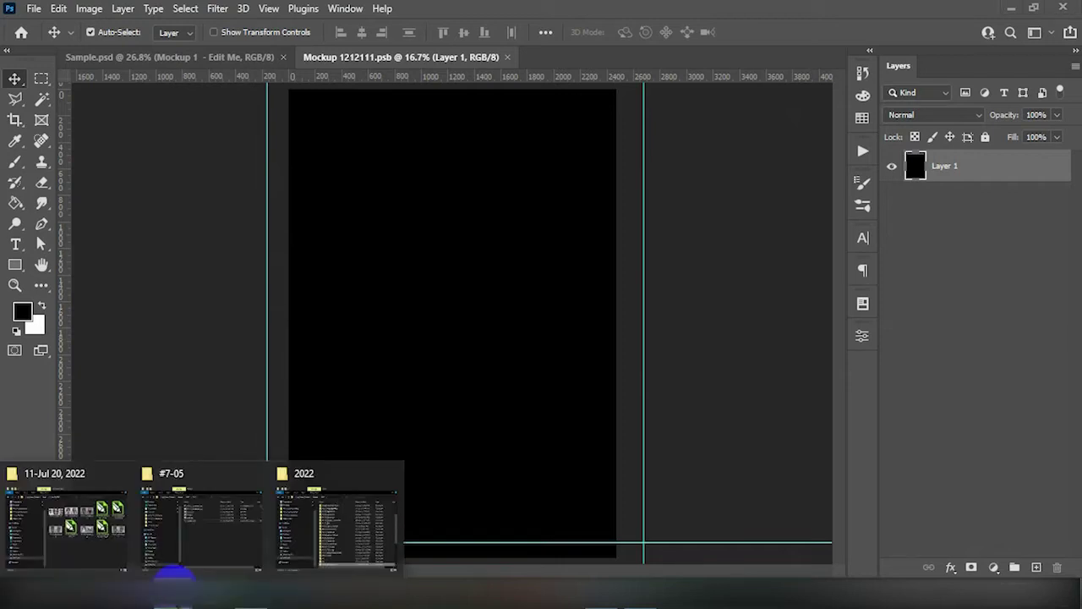
Show the #7-05 folder as large icons and drag front.jpg into the mockup document
left_click(194, 541)
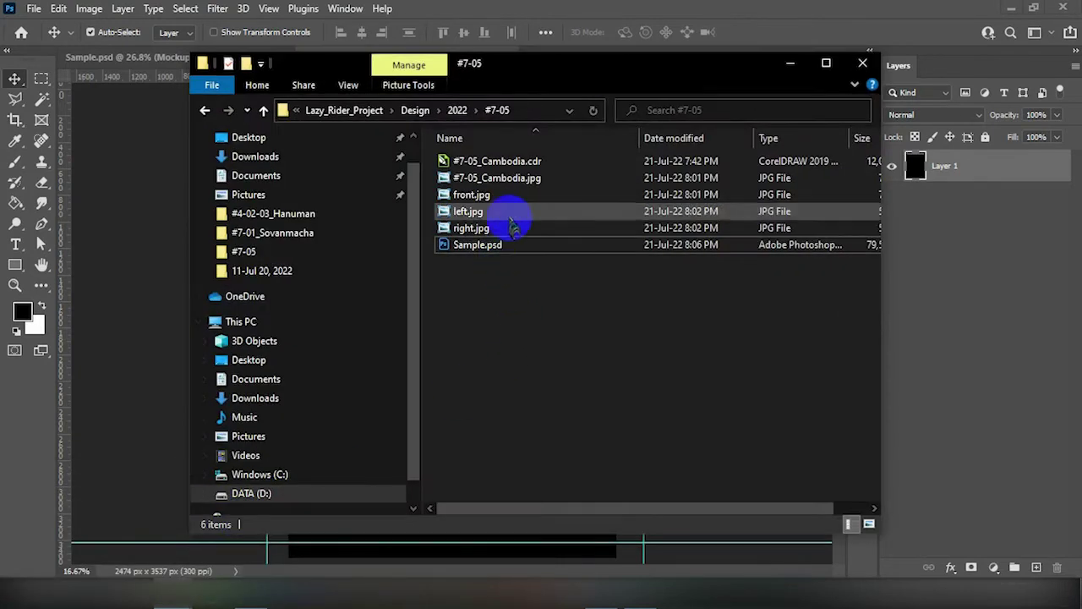
left_click(349, 84)
left_click(456, 109)
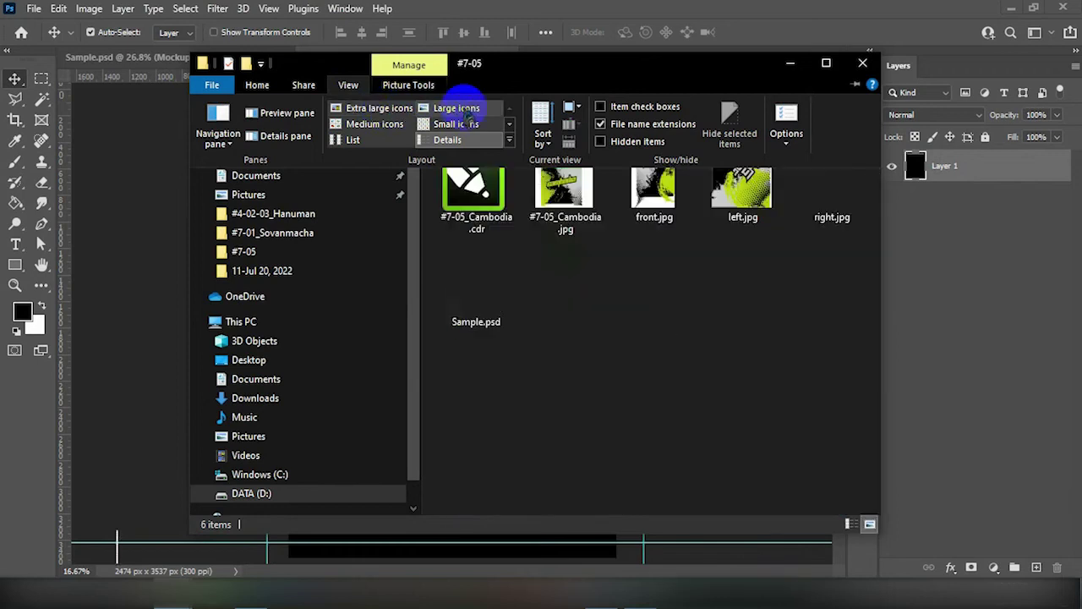
left_click(655, 181)
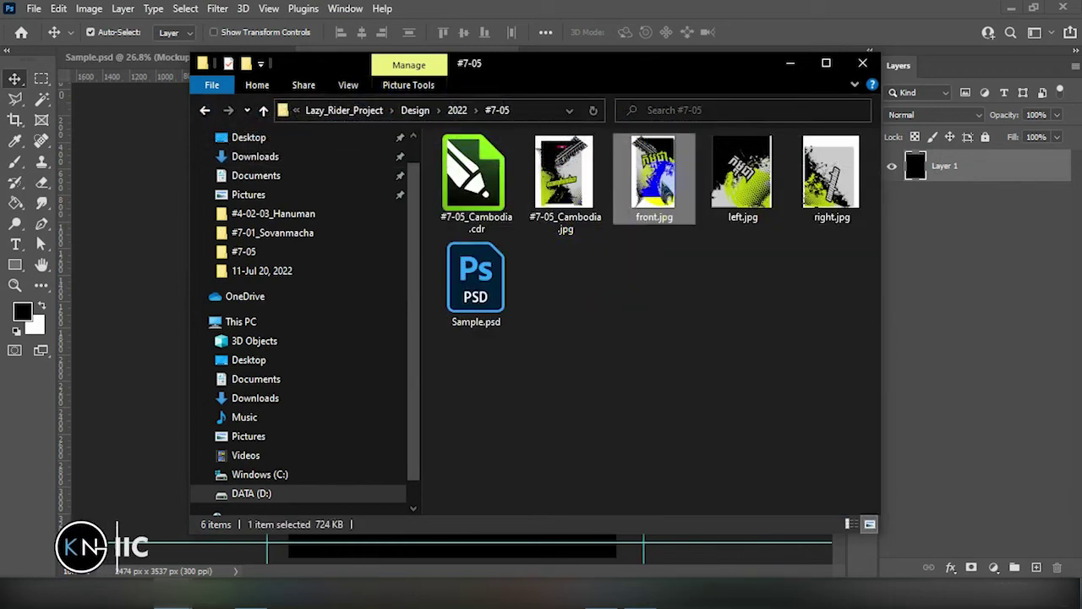
mouse_move(655, 177)
left_mouse_down()
mouse_move(249, 558)
mouse_move(451, 338)
left_mouse_up()
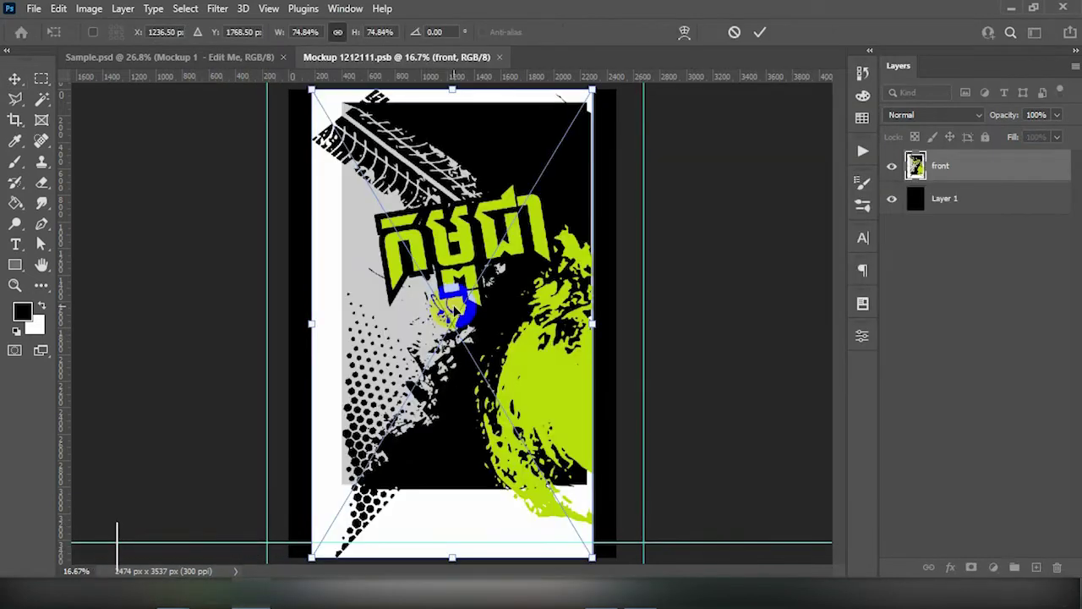
Stretch the placed front image to about 98.52% × 92.11% to cover the panel, then save
left_click_drag(557, 296, 576, 301)
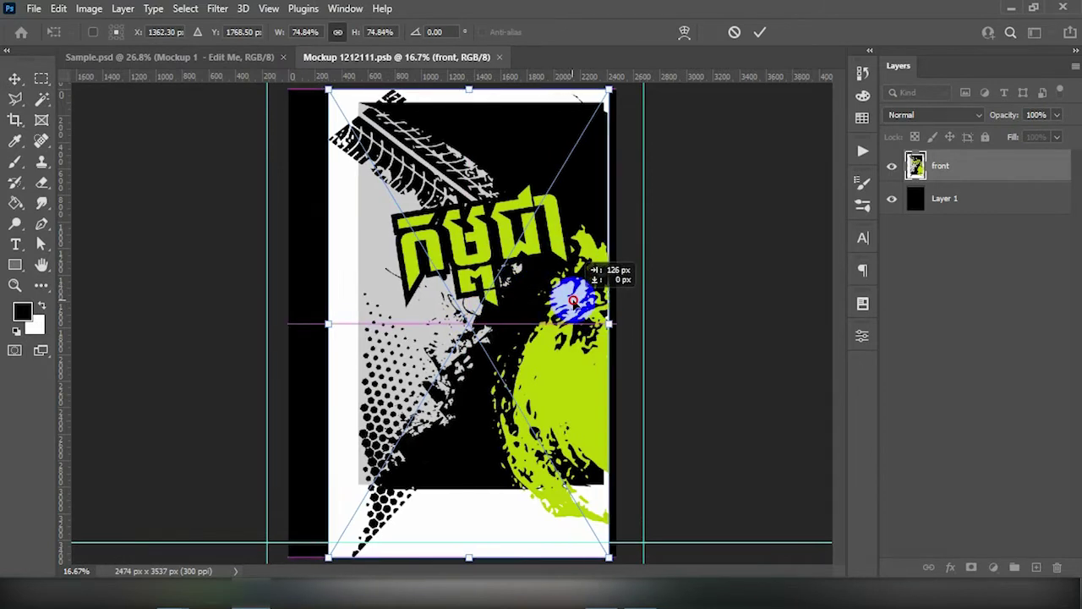
left_click_drag(334, 320, 248, 321)
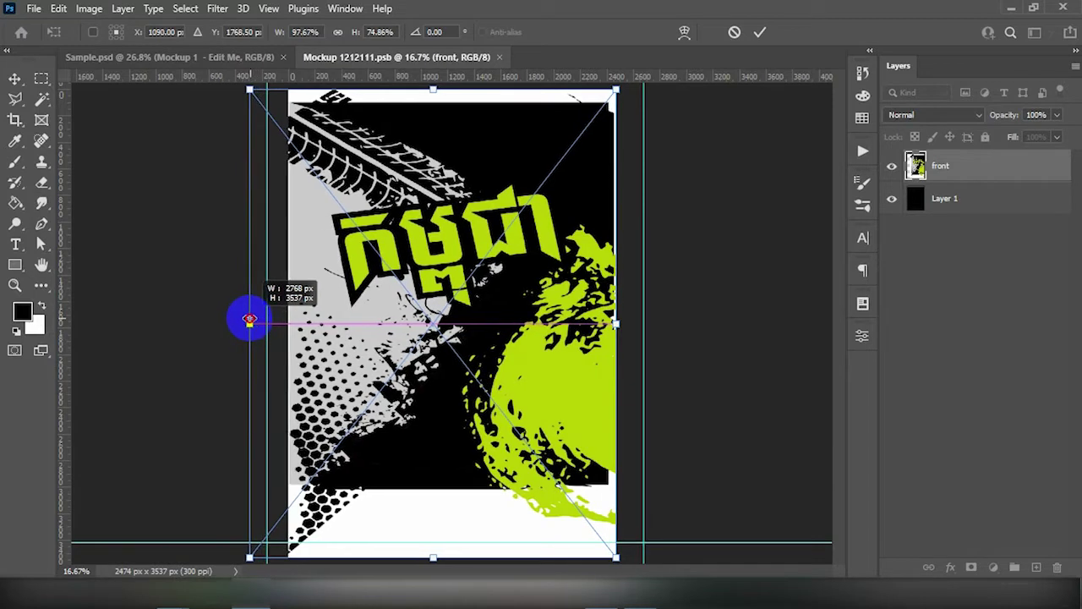
left_click_drag(433, 89, 432, 74)
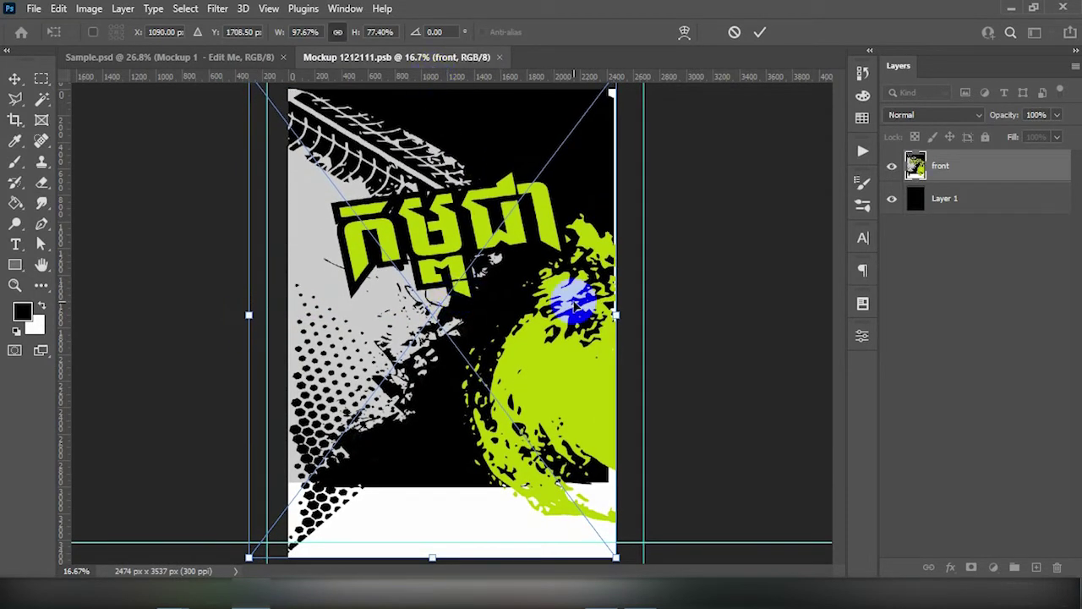
key("Right")
key("Right")
key("Right")
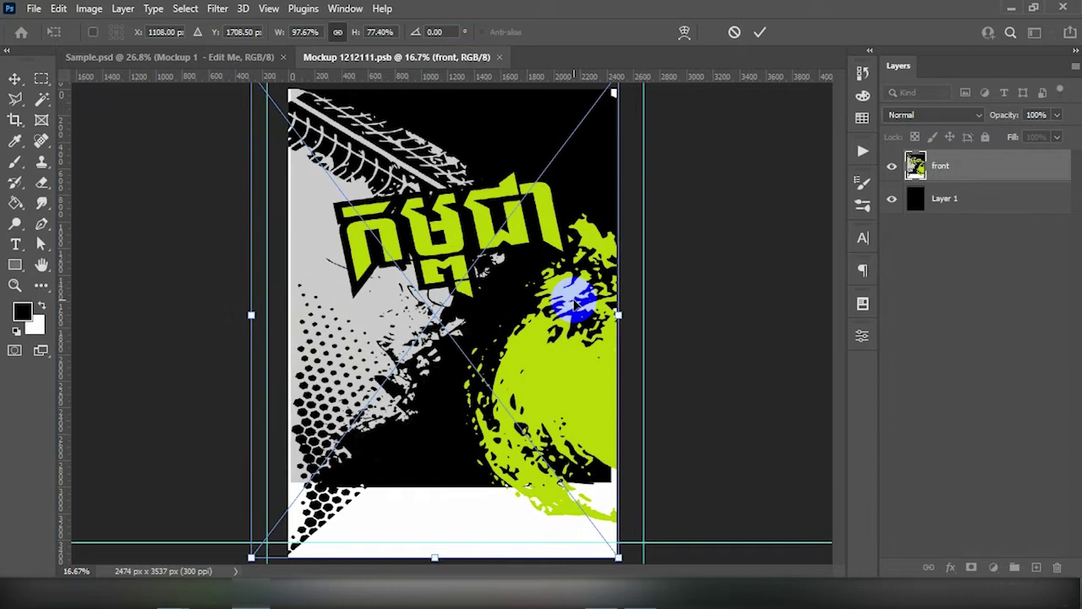
left_click_drag(253, 314, 247, 315)
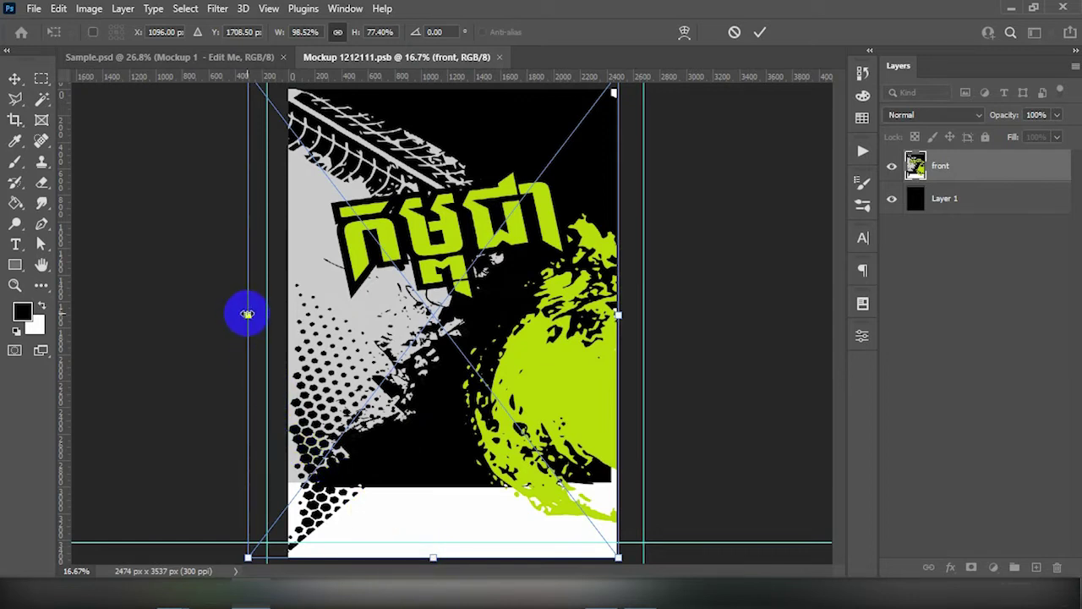
left_click_drag(436, 560, 436, 604)
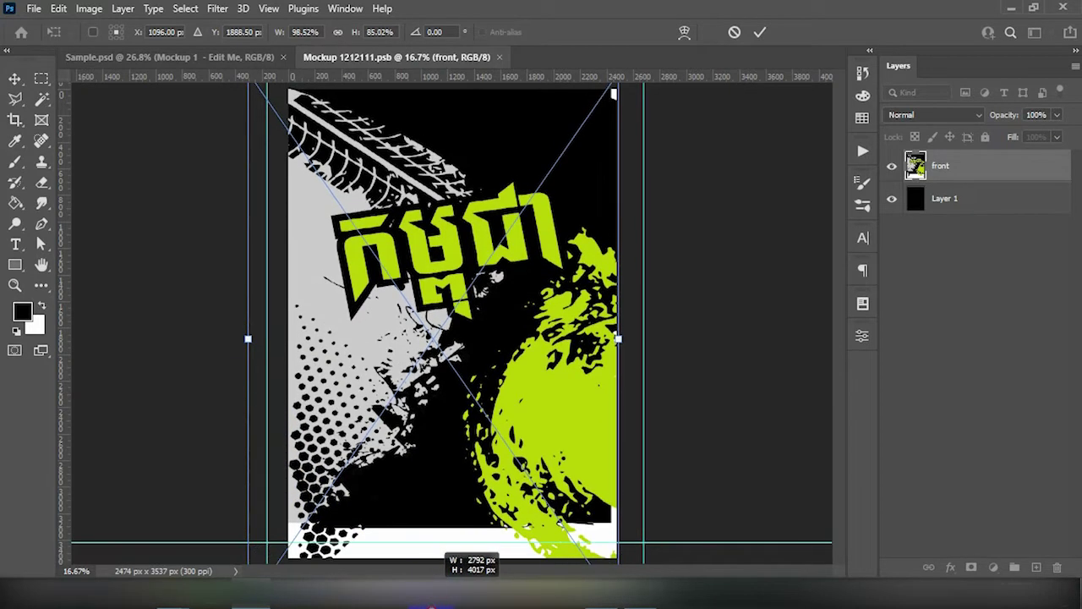
key("ctrl+minus")
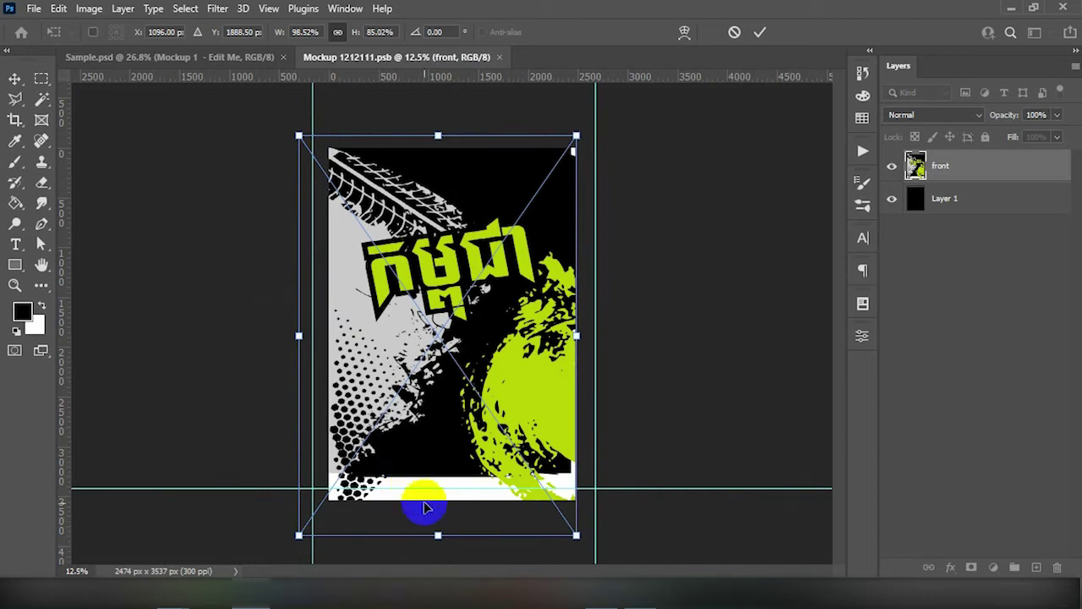
left_click_drag(441, 533, 443, 566)
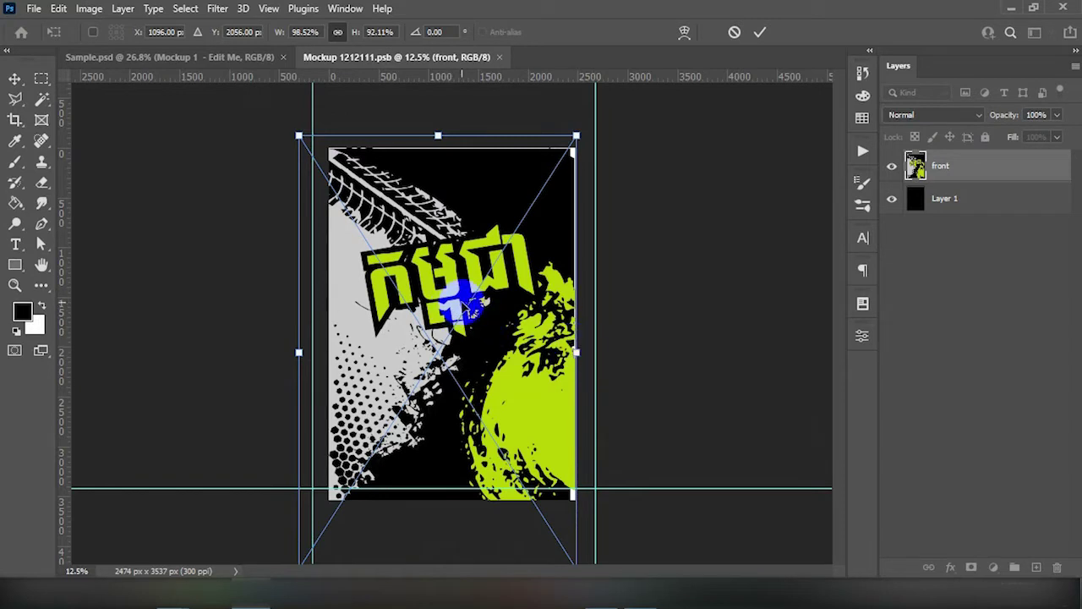
type("1")
key("Return")
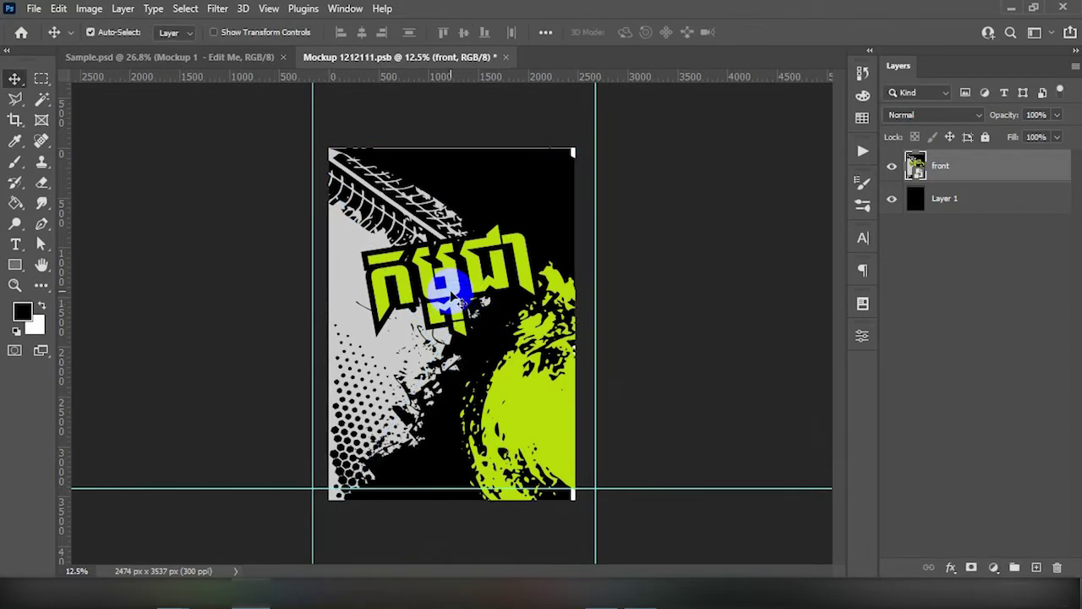
key("ctrl+s")
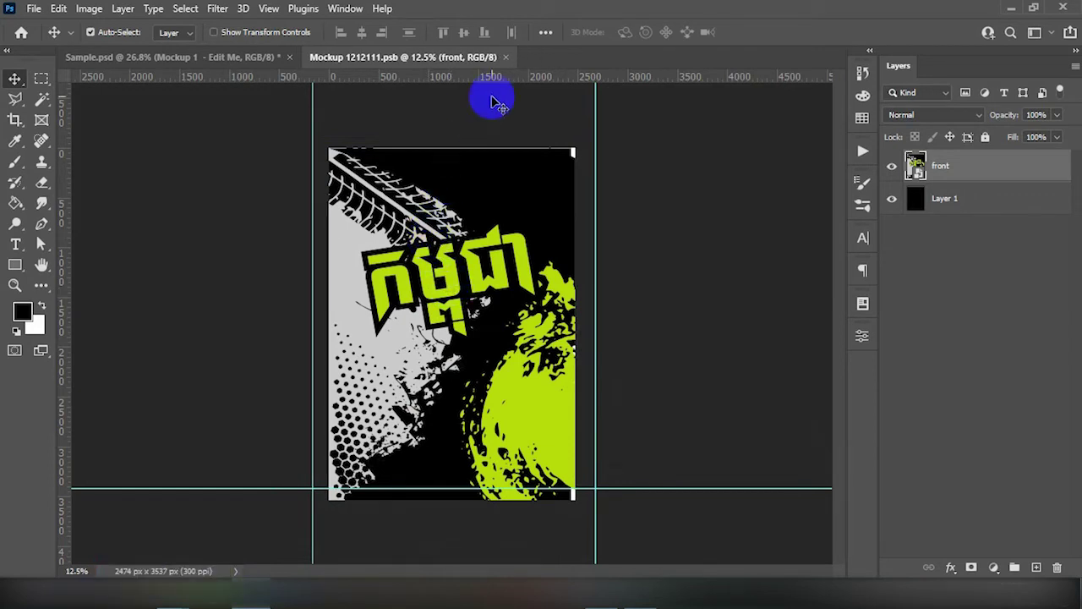
Close the front .psb, open the back group's Mockup 1 - Edit Me, and drag in #7-05_Cambodia.jpg
left_click(506, 57)
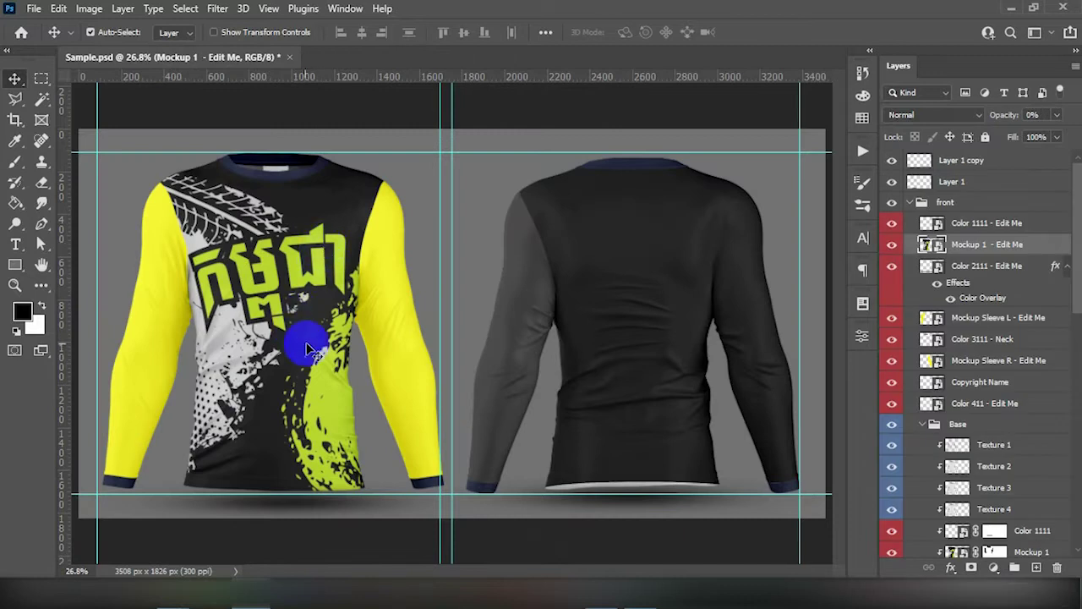
left_click(632, 269)
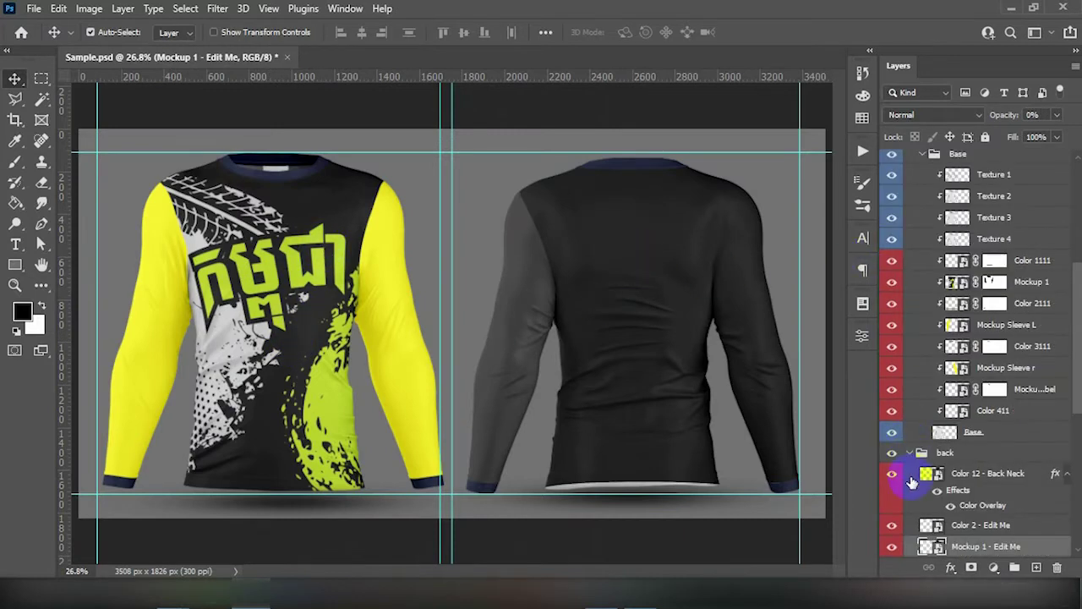
double_click(927, 548)
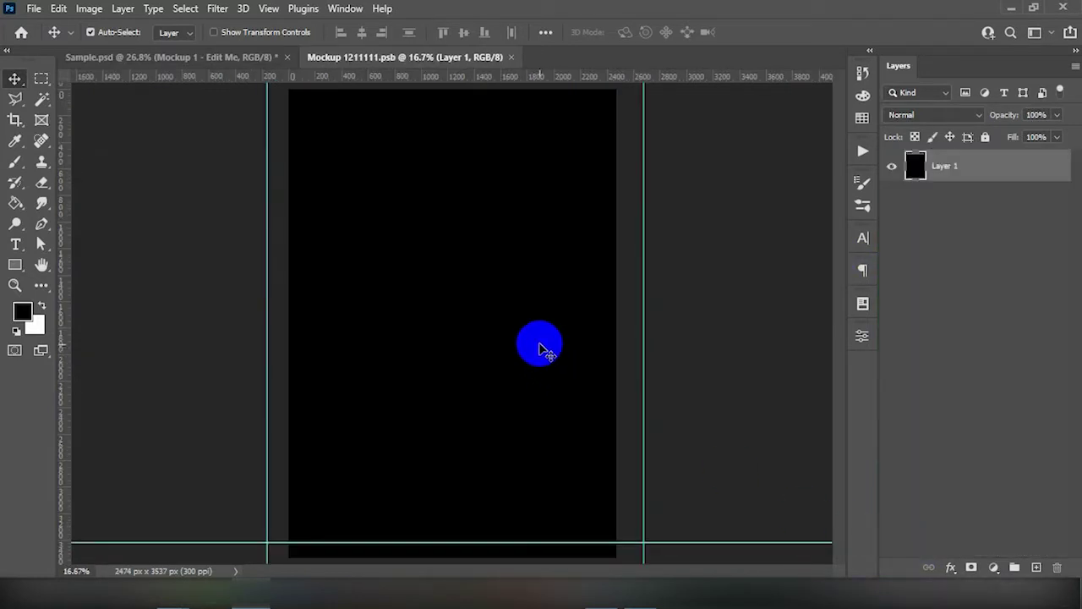
left_click(218, 531)
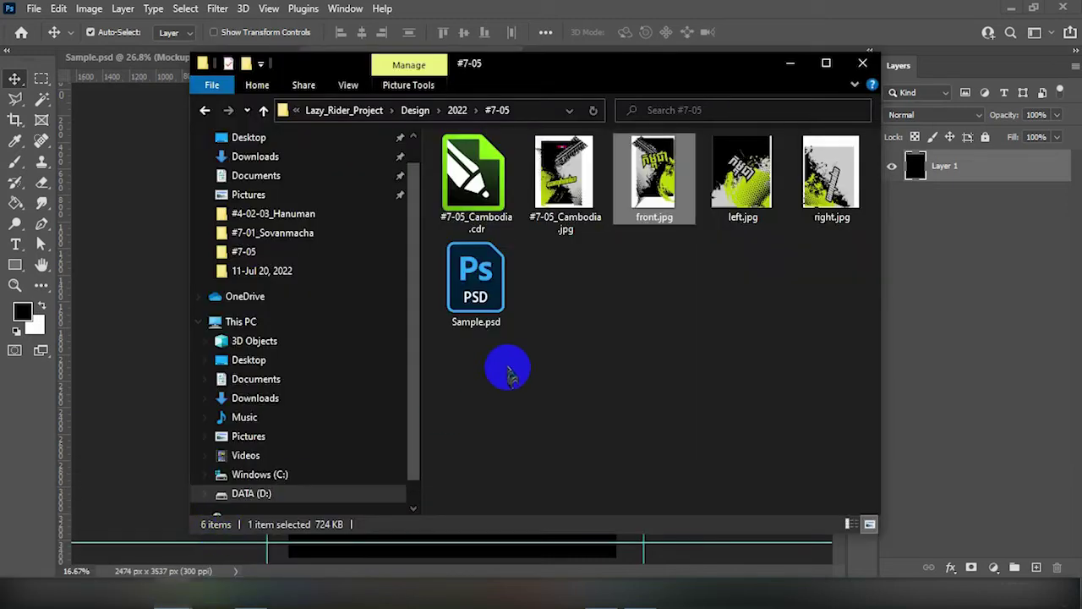
left_click(742, 173)
mouse_move(566, 207)
left_mouse_down()
mouse_move(567, 181)
mouse_move(441, 329)
left_mouse_up()
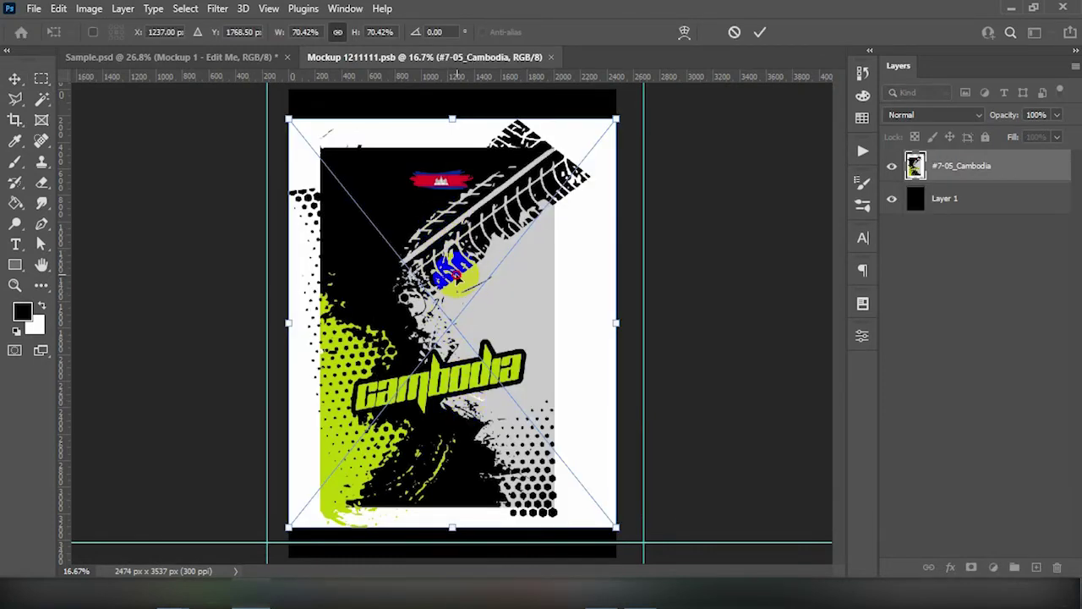
Stretch the Cambodia artwork to about 98.89% × 87.25% over the black panel and save
left_click_drag(455, 274, 456, 329)
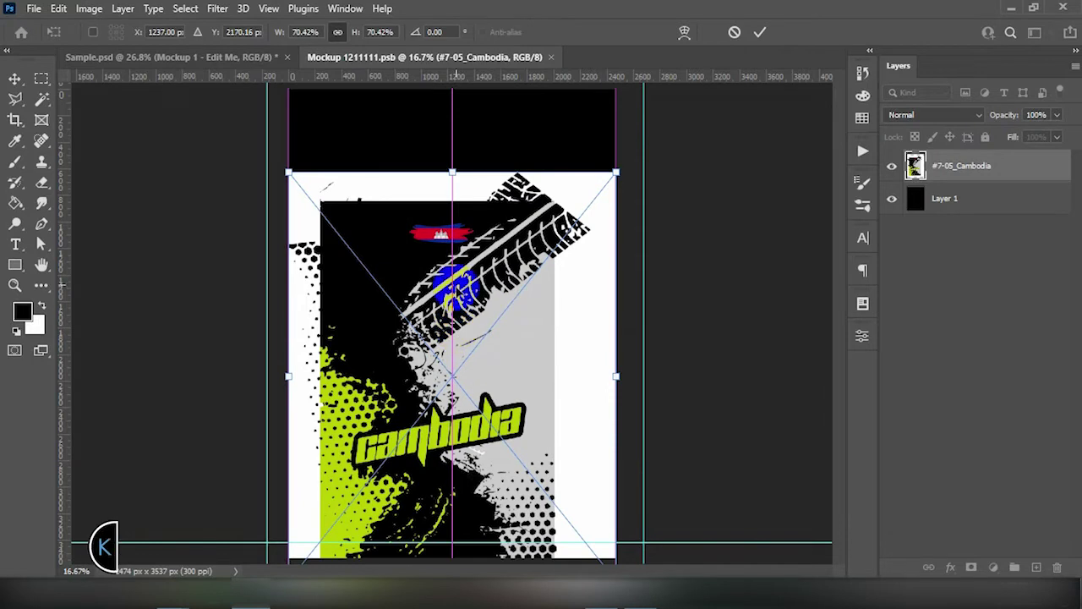
left_click_drag(453, 172, 454, 88)
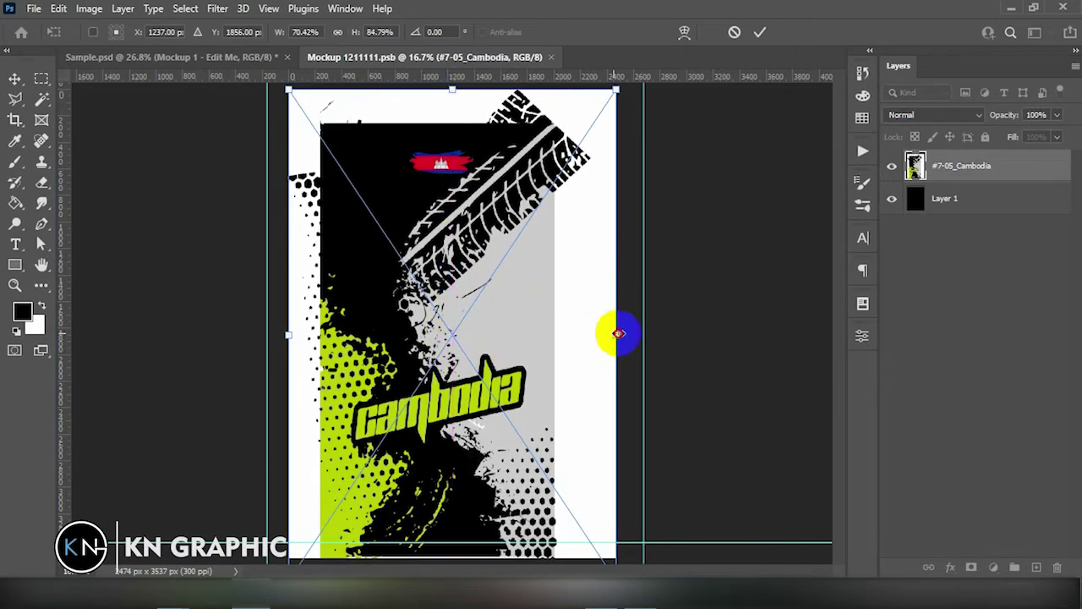
left_click_drag(618, 334, 690, 330)
left_click_drag(289, 335, 242, 335)
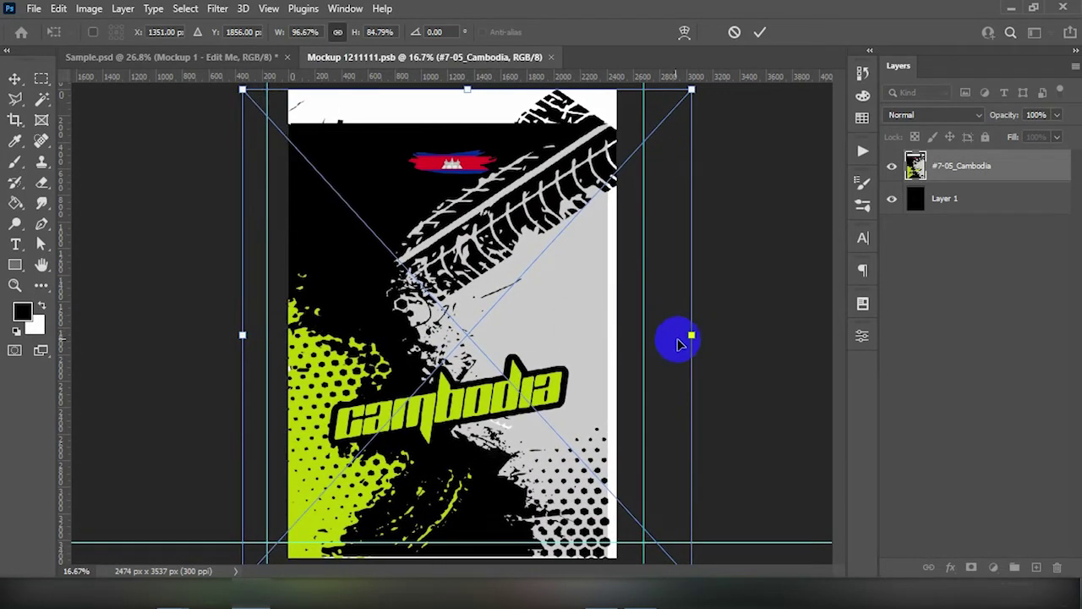
left_click_drag(694, 334, 701, 333)
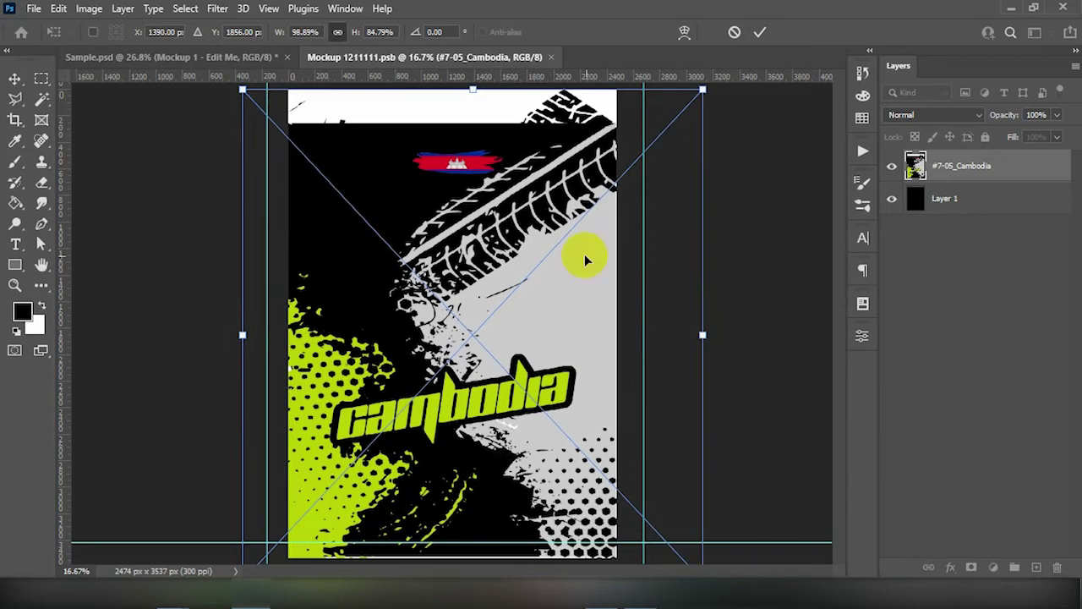
left_click_drag(471, 89, 471, 77)
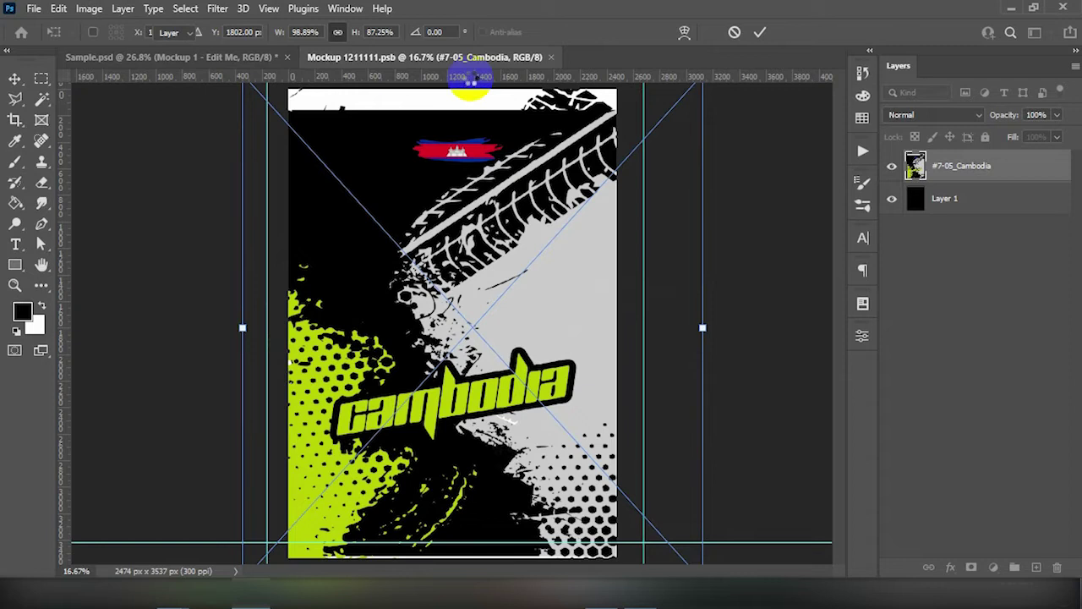
double_click(507, 242)
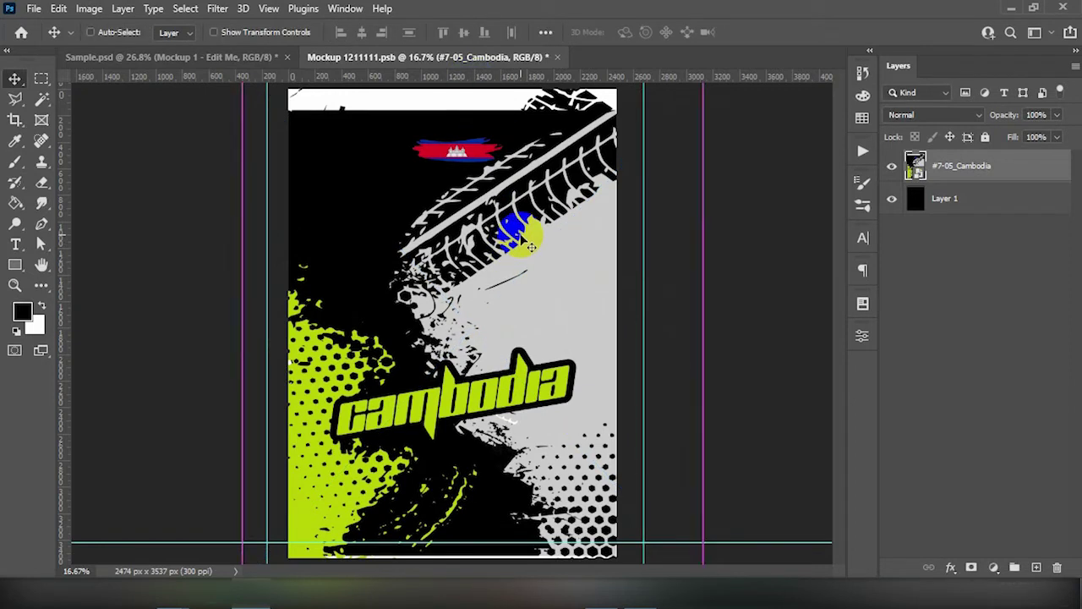
key("ctrl+s")
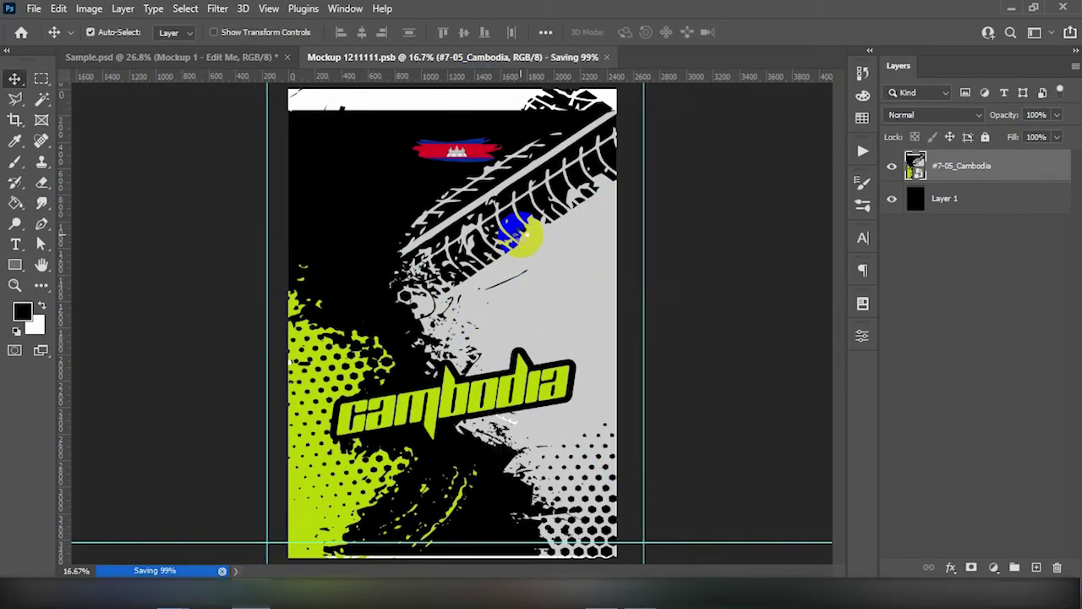
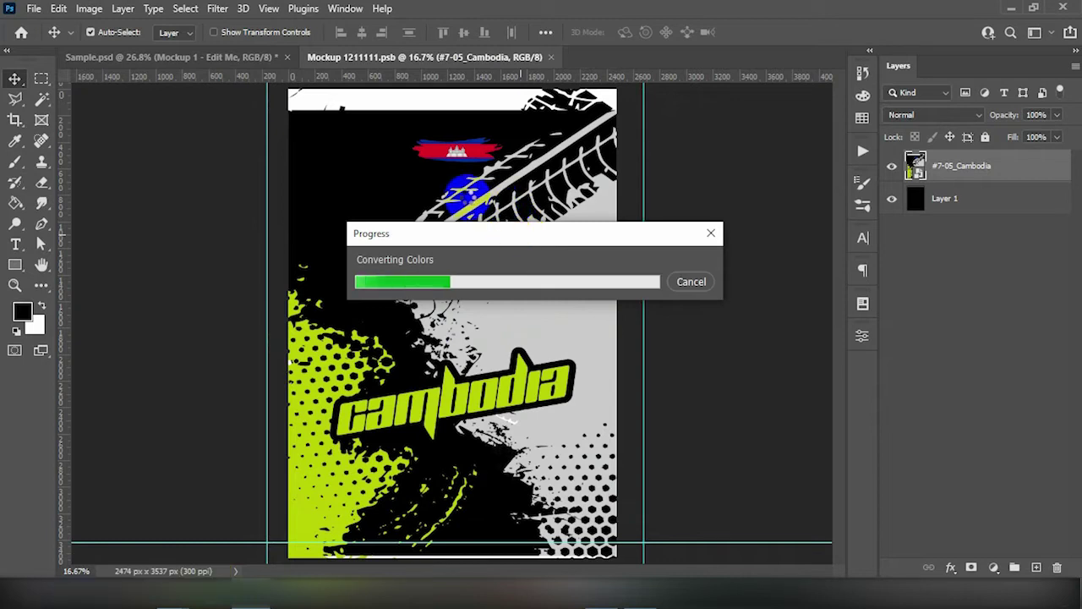
Close the Mockup 1211111.psb artwork file and select the Mockup Sleeve L - Edit Me layer in Sample.psd
left_click(201, 59)
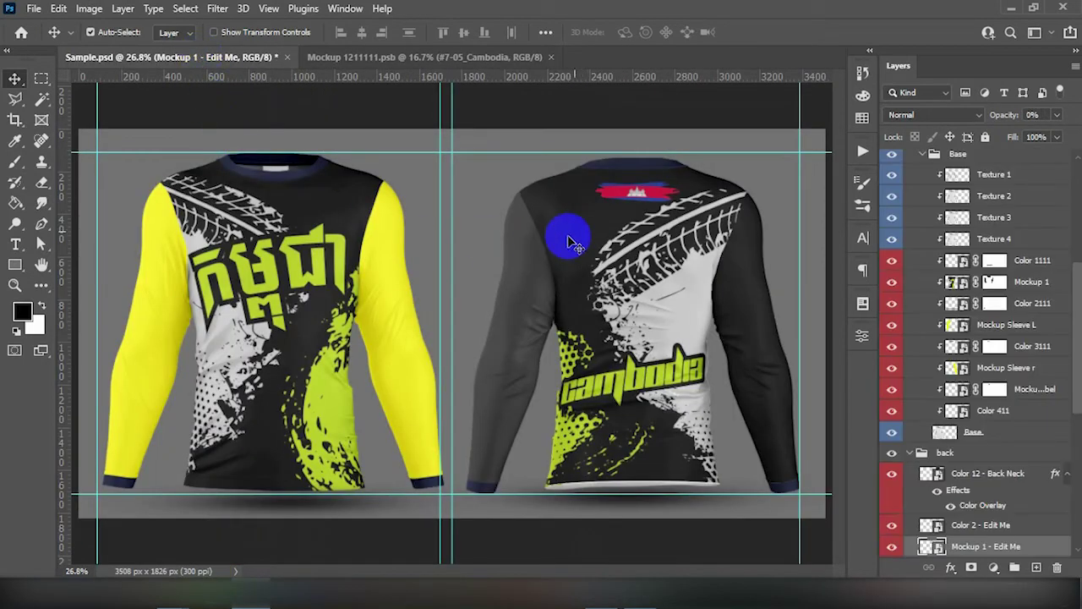
left_click(541, 61)
left_click(553, 57)
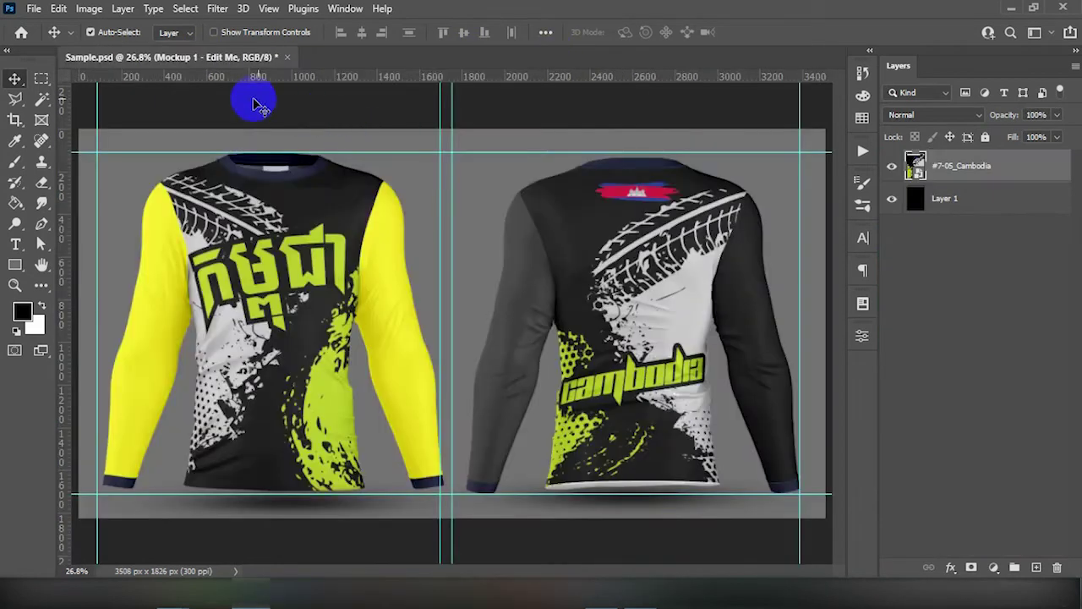
left_click(154, 324)
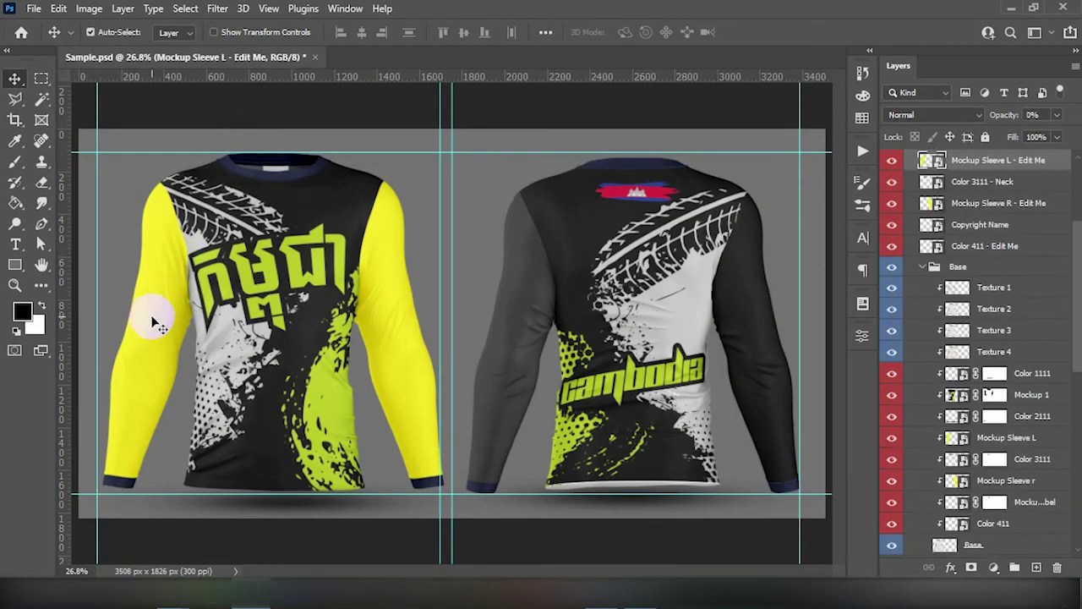
Place right.jpg from the #7-05 folder into the left-sleeve smart object
double_click(933, 160)
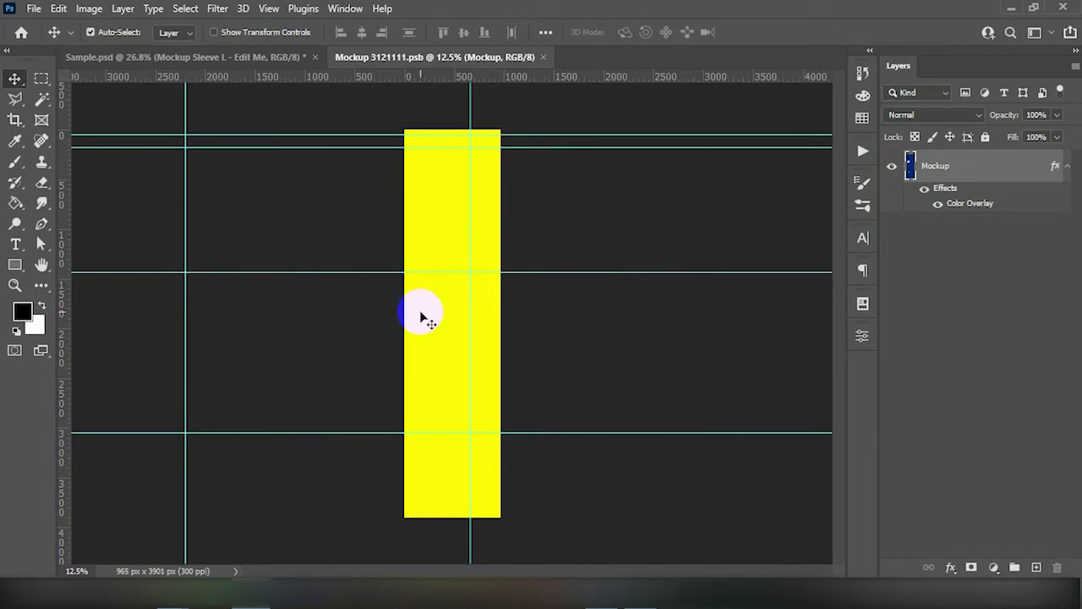
left_click(203, 528)
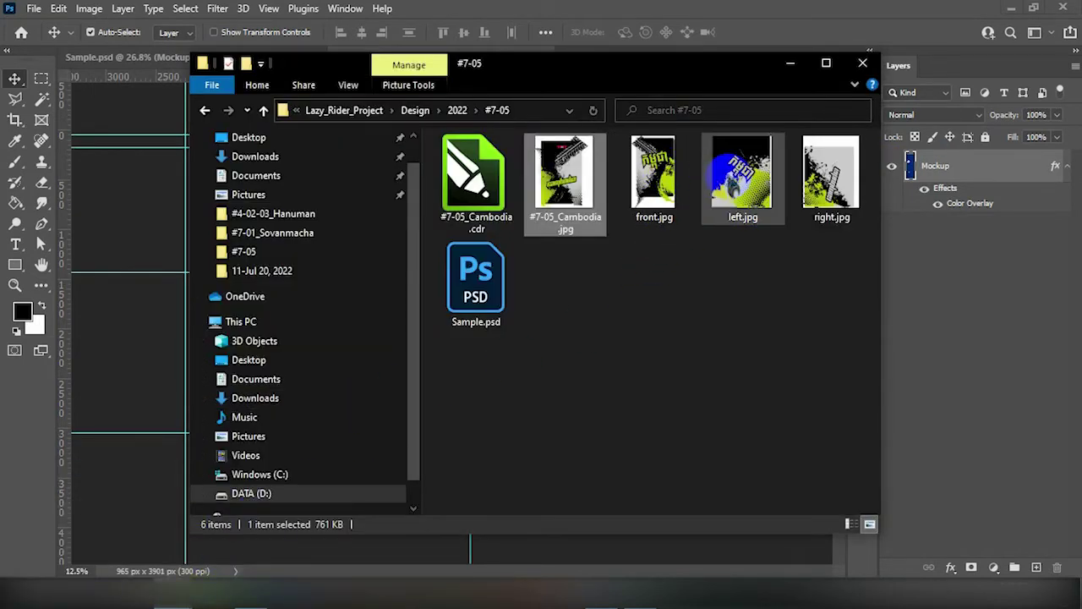
left_click(833, 172)
left_click_drag(834, 172, 274, 570)
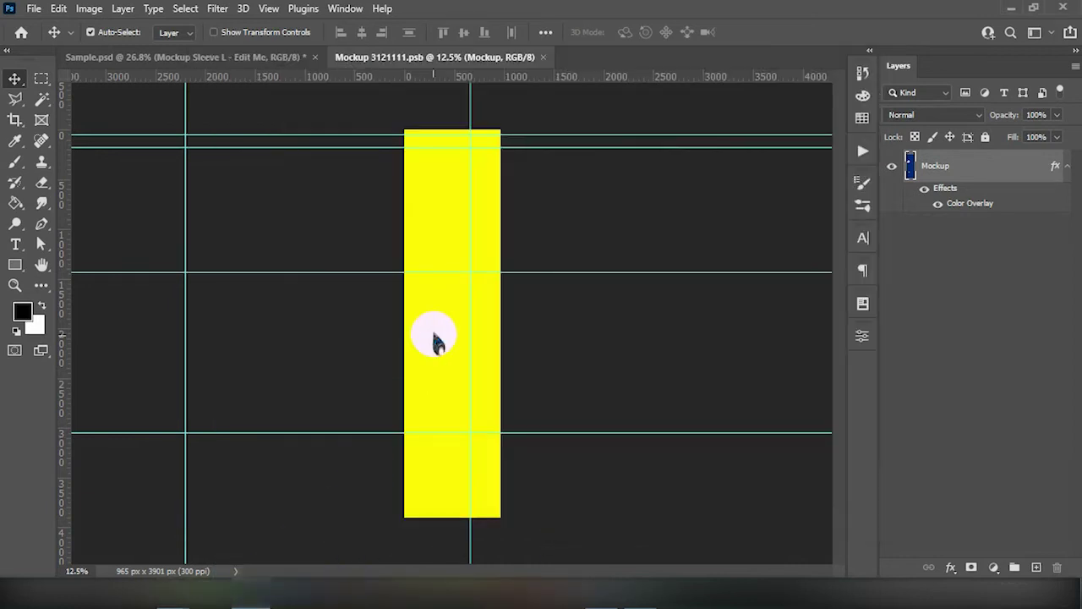
mouse_move(434, 340)
left_mouse_down()
mouse_move(453, 325)
mouse_move(443, 465)
left_mouse_up()
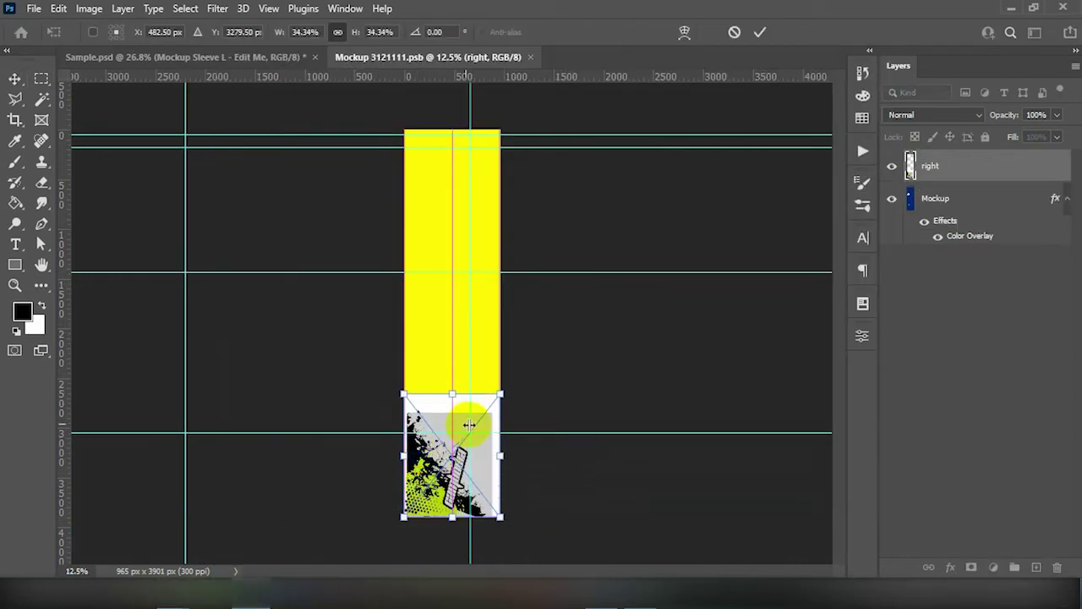
Scale the right.jpg artwork to about 128.6%, shift it to show the sword graphic, and save
left_click_drag(501, 394, 743, 36)
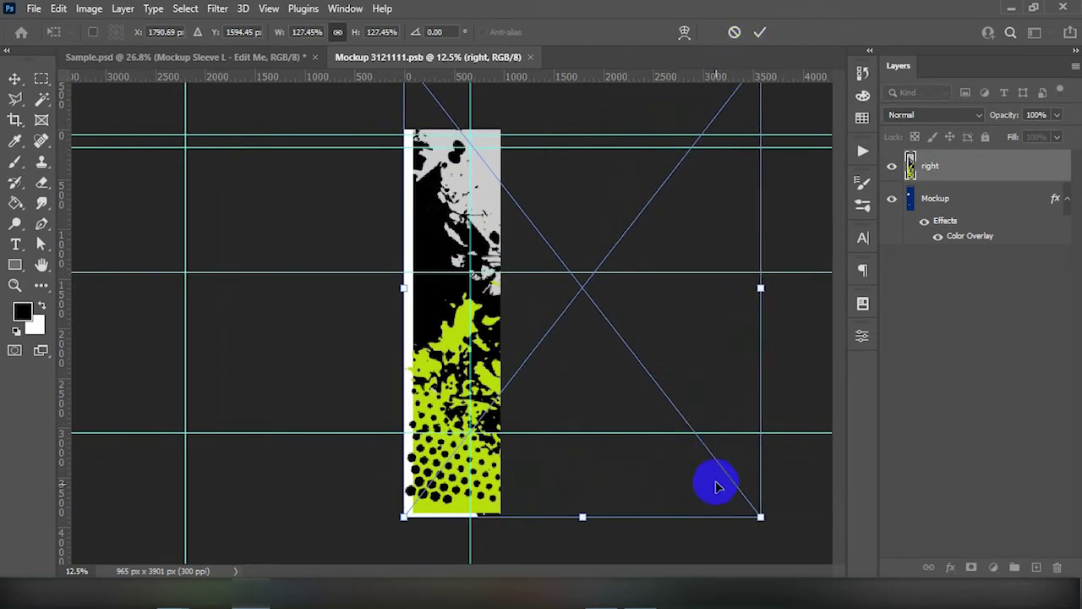
left_click_drag(403, 517, 402, 522)
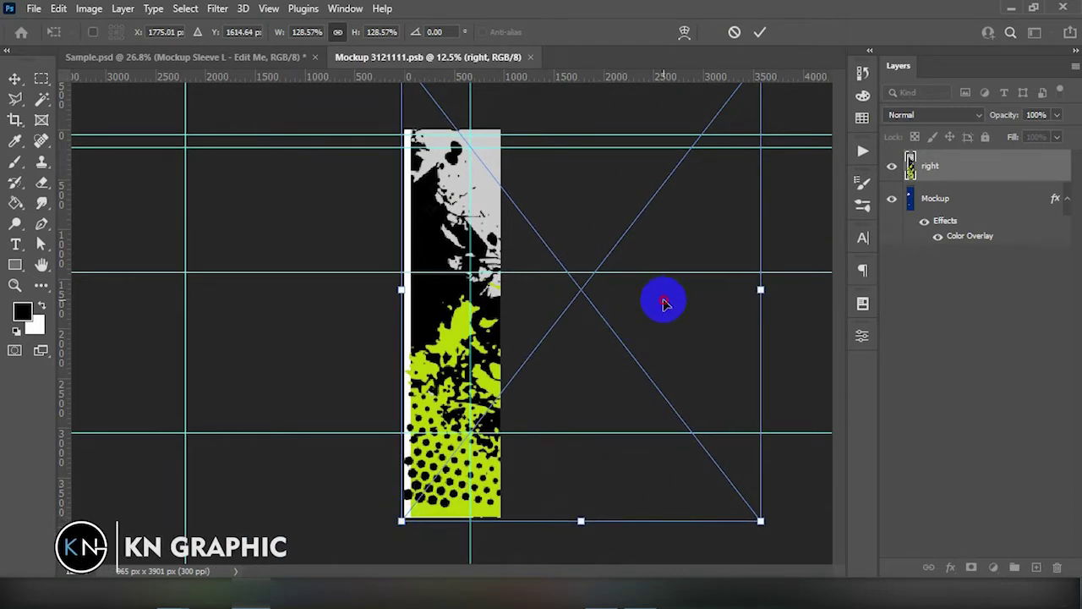
left_click_drag(663, 303, 487, 302)
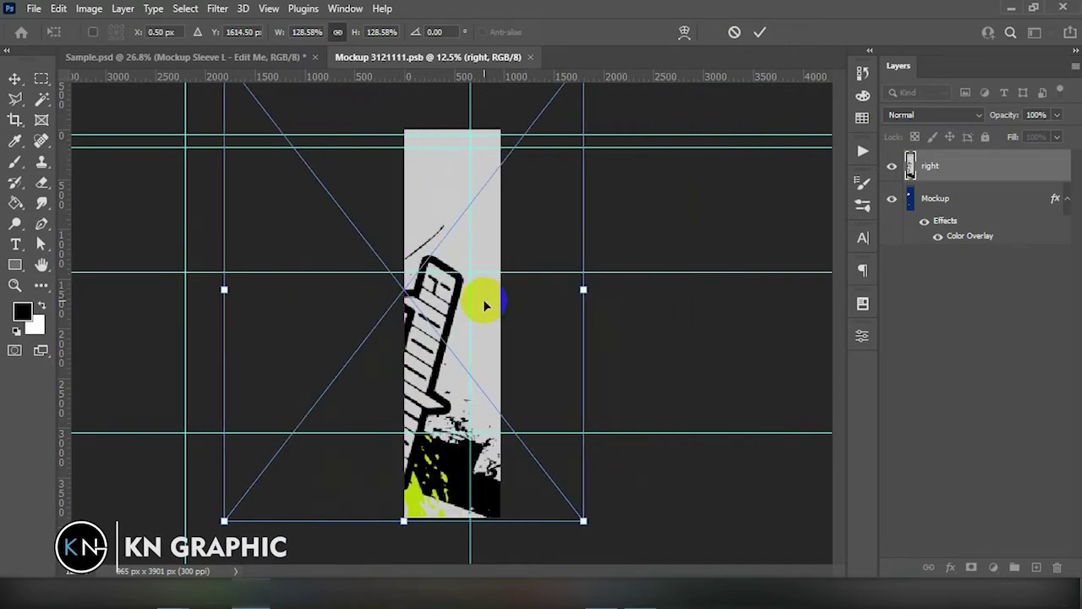
key("Return")
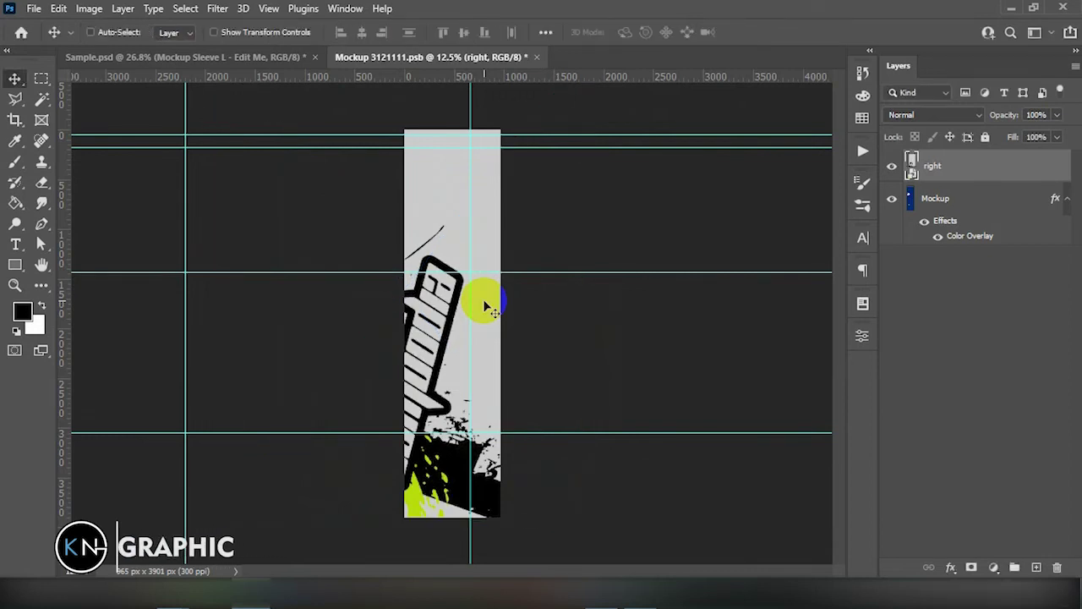
key("ctrl+s")
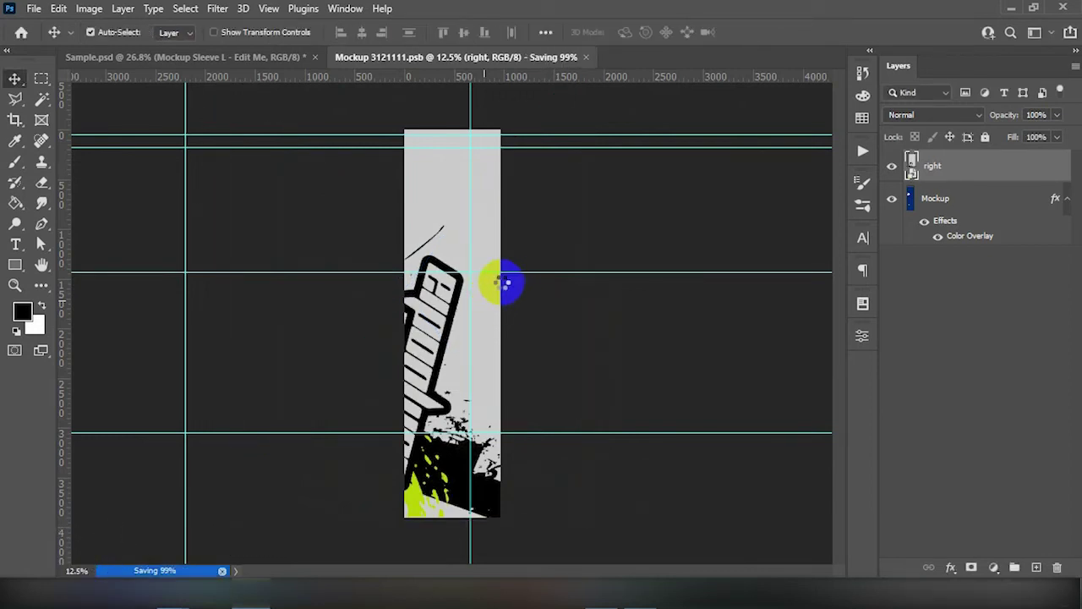
Copy the right artwork layer into the back Mockup Sleeve R - Edit Me smart object
left_click(241, 57)
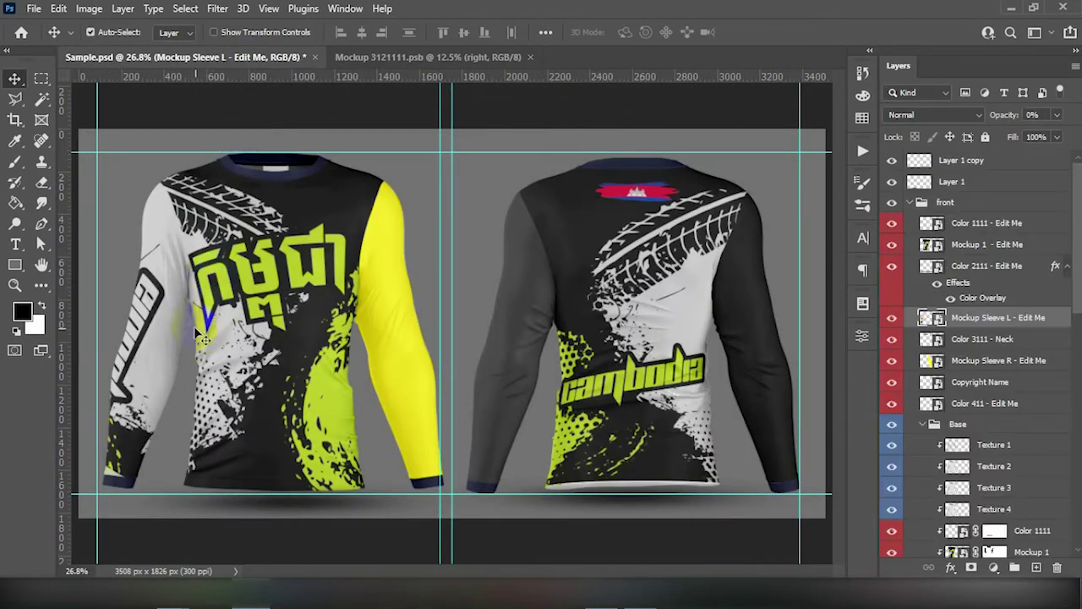
left_click(748, 311)
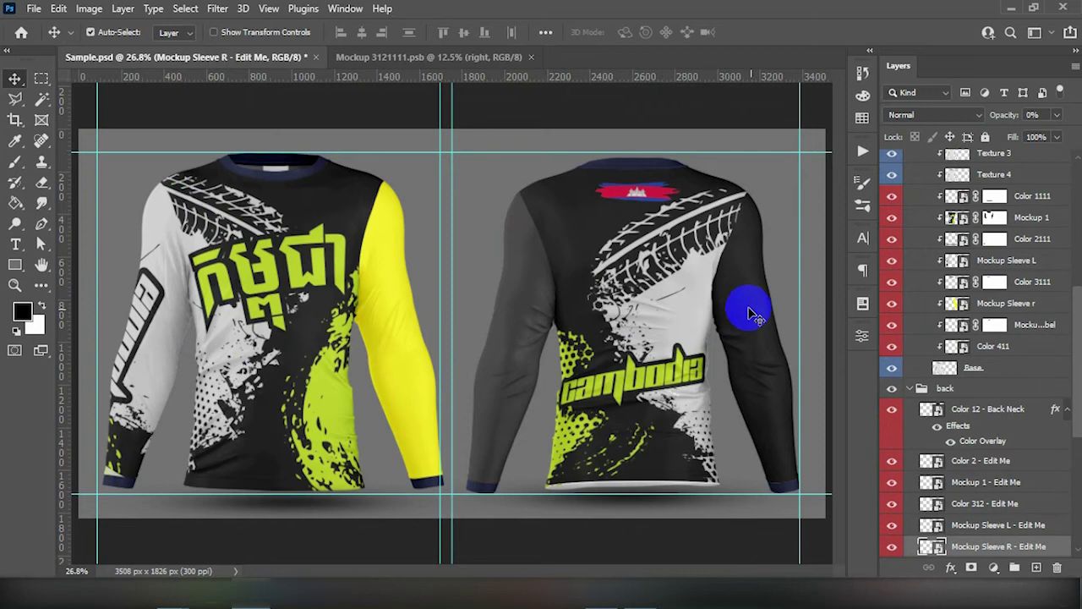
double_click(930, 548)
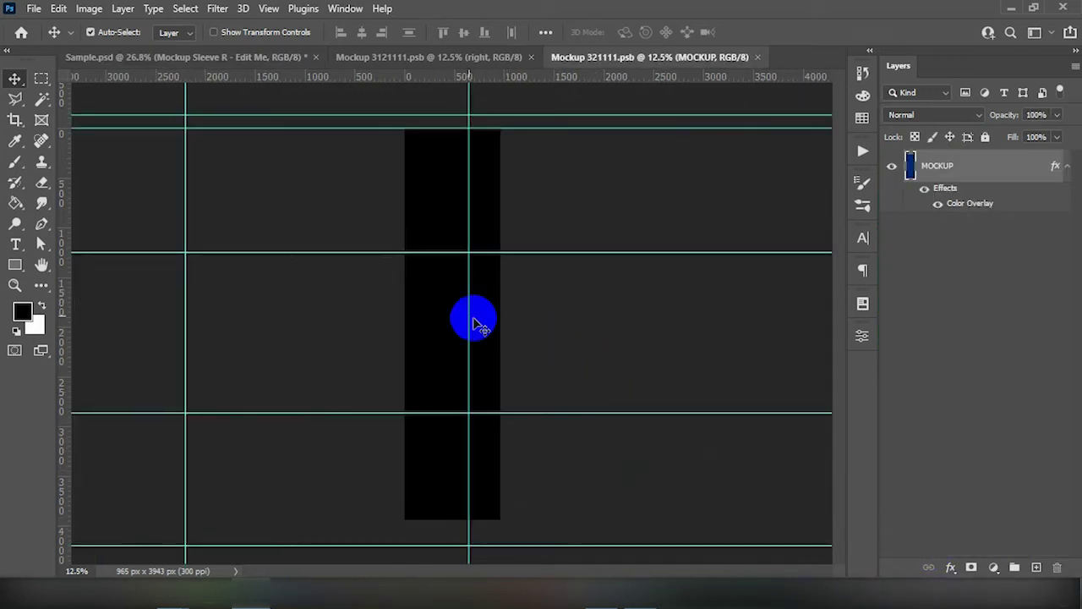
left_click(388, 66)
mouse_move(446, 212)
left_mouse_down()
mouse_move(649, 66)
mouse_move(470, 298)
mouse_move(528, 292)
left_mouse_up()
Enlarge the copied artwork to about 130.21% to cover the black strip, then save
key("ctrl+t")
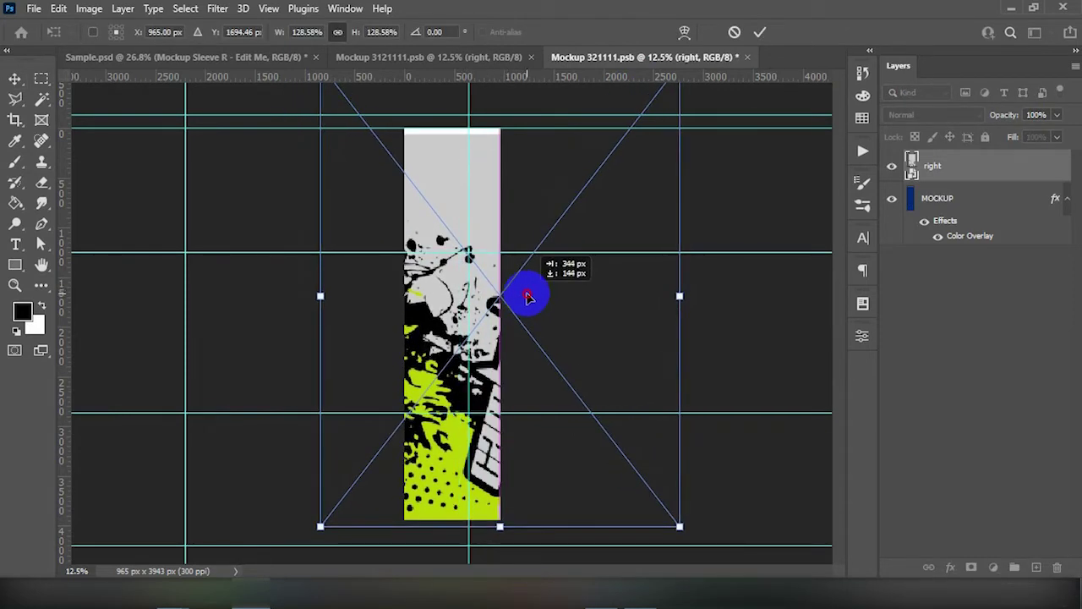
key("Return")
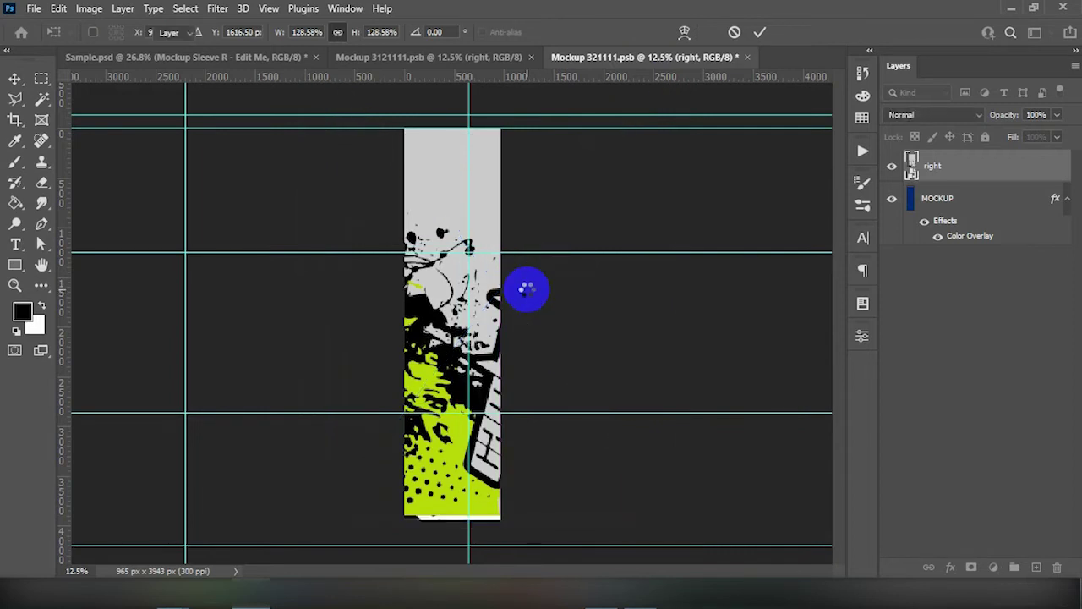
key("ctrl+t")
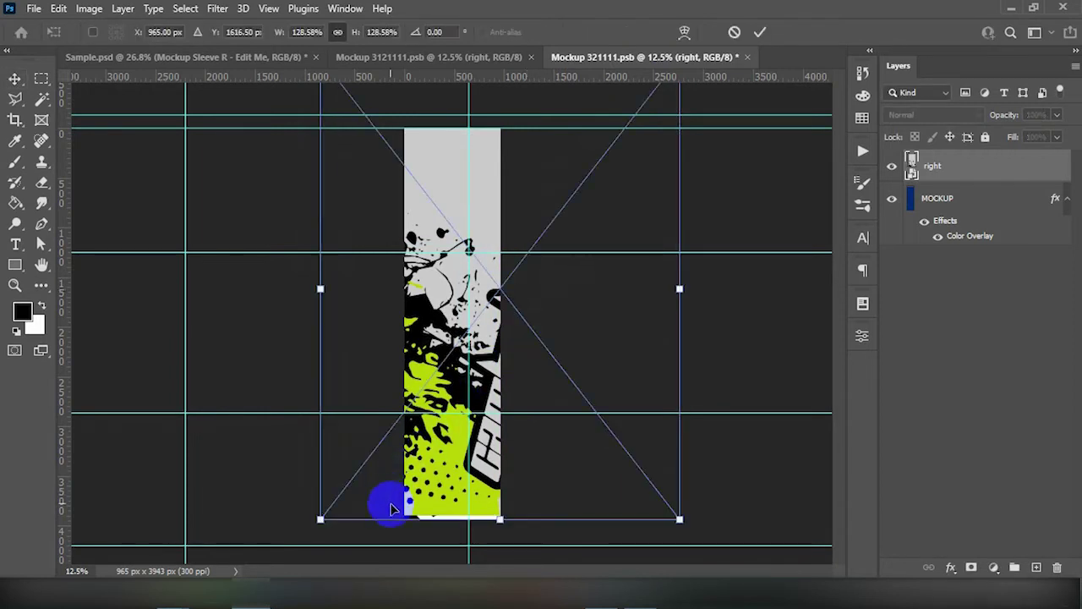
left_click_drag(320, 519, 315, 524)
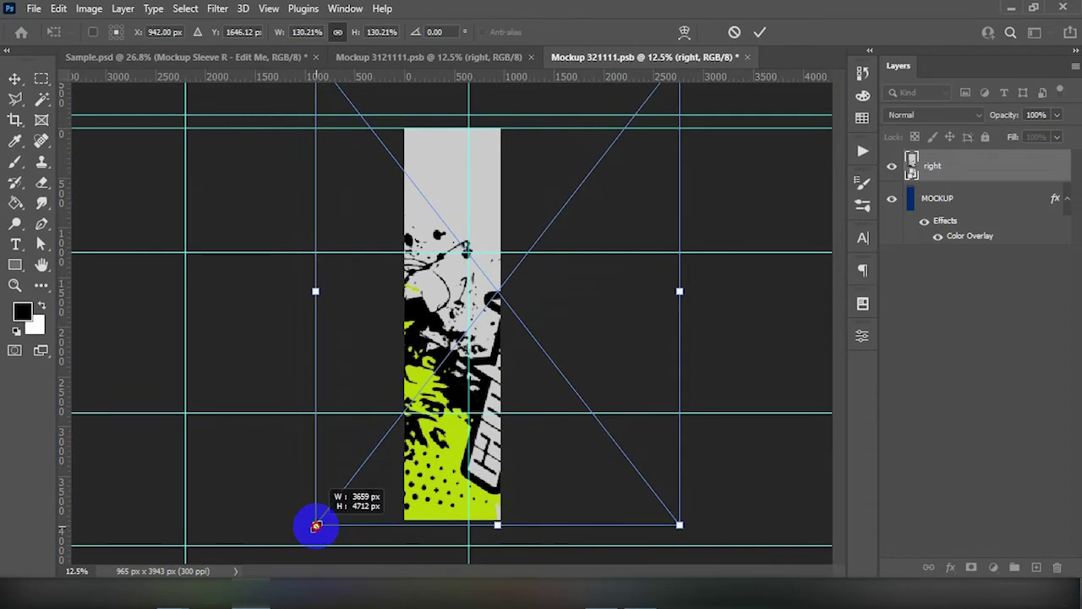
left_click_drag(559, 415, 562, 413)
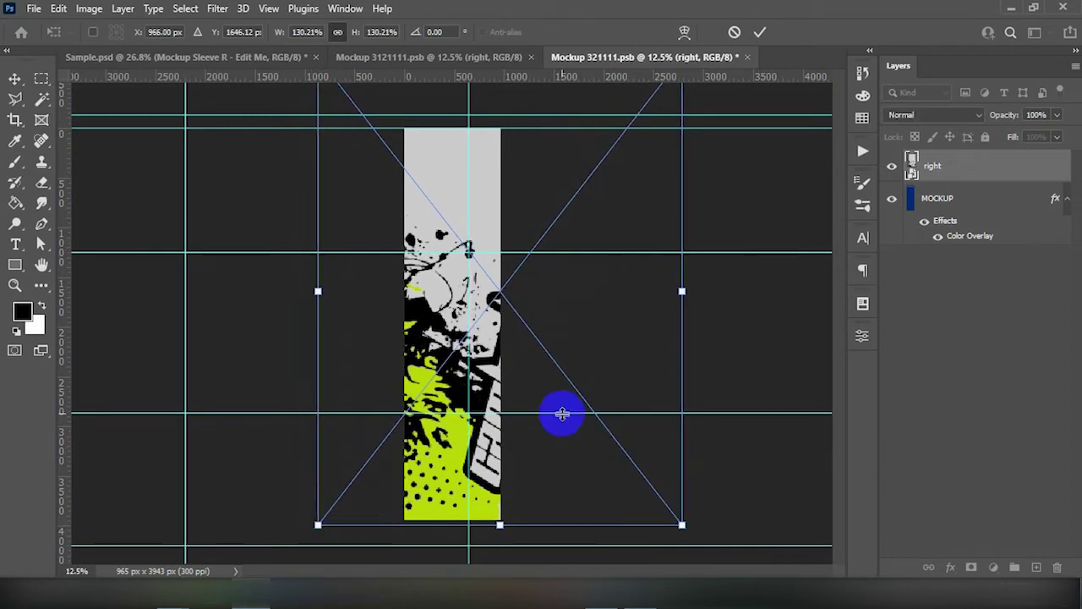
key("Return")
key("ctrl+s")
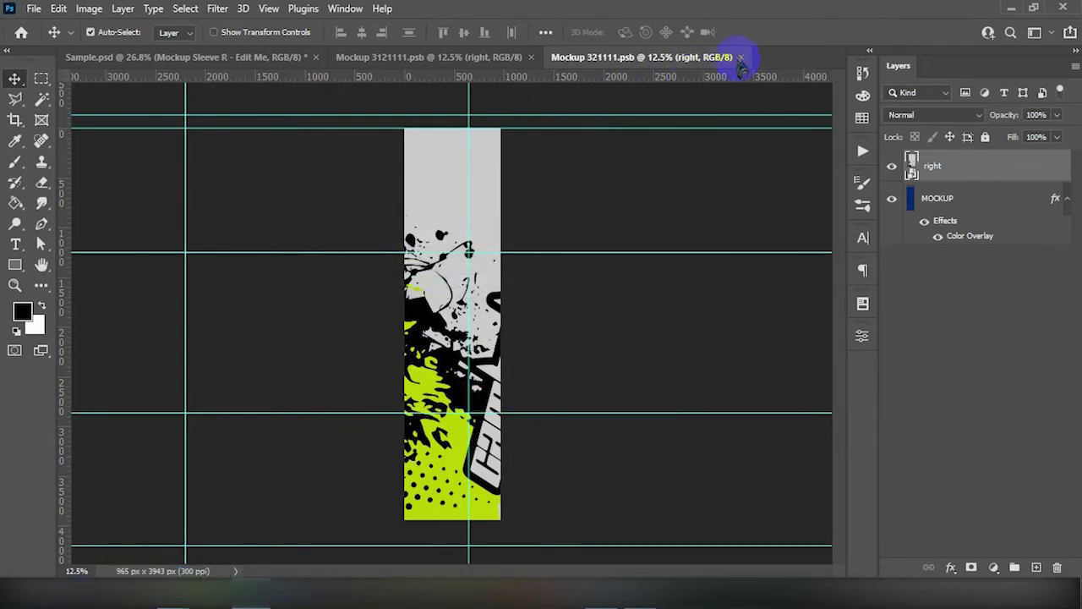
Close both sleeve content files and place front.jpg into the front right-sleeve smart object
left_click(740, 57)
left_click(531, 58)
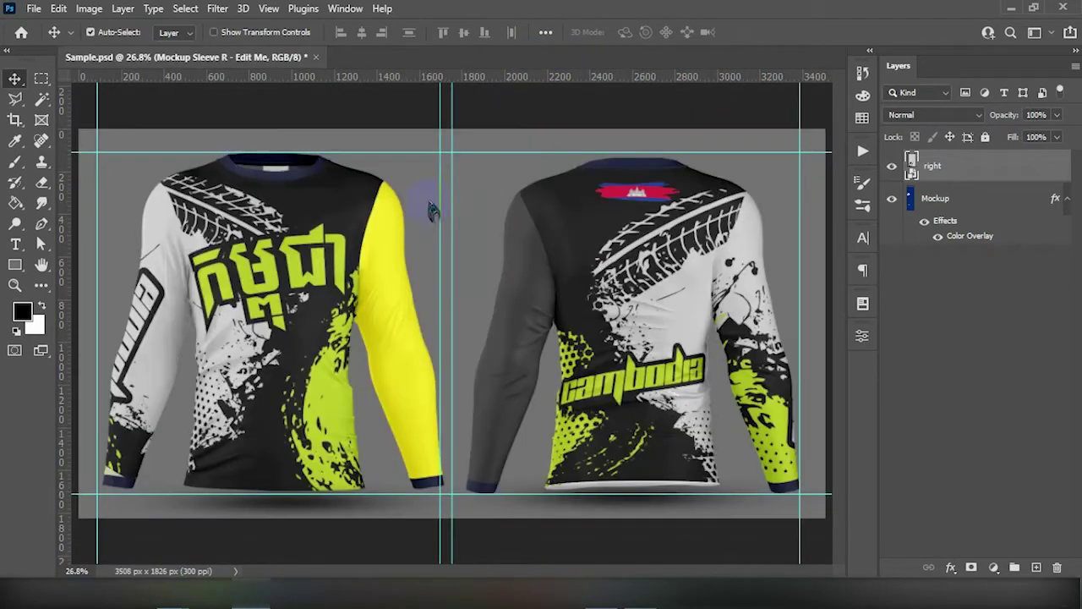
left_click(383, 283)
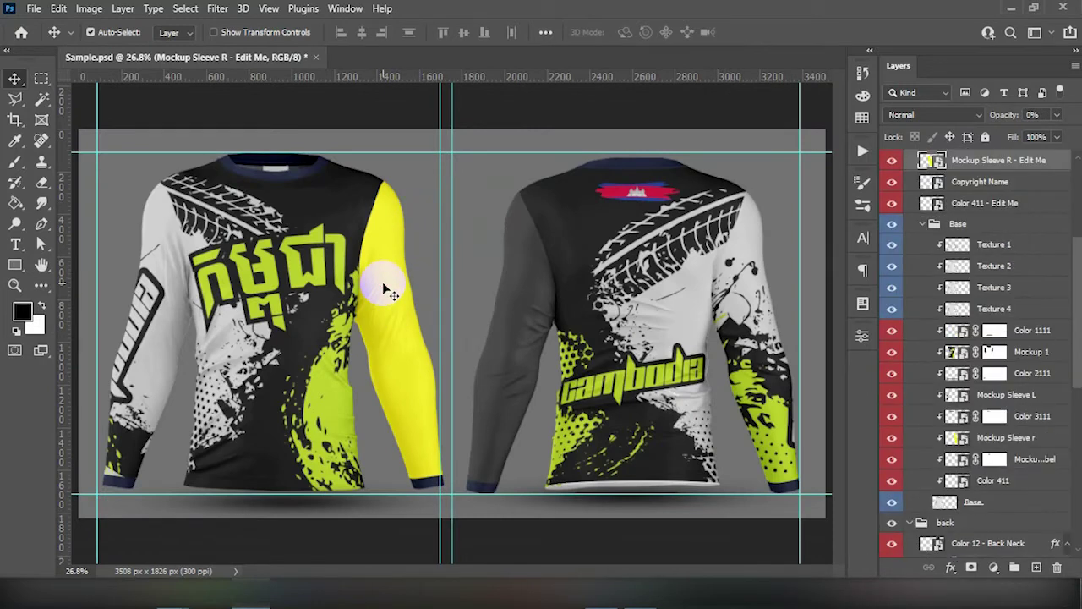
double_click(925, 162)
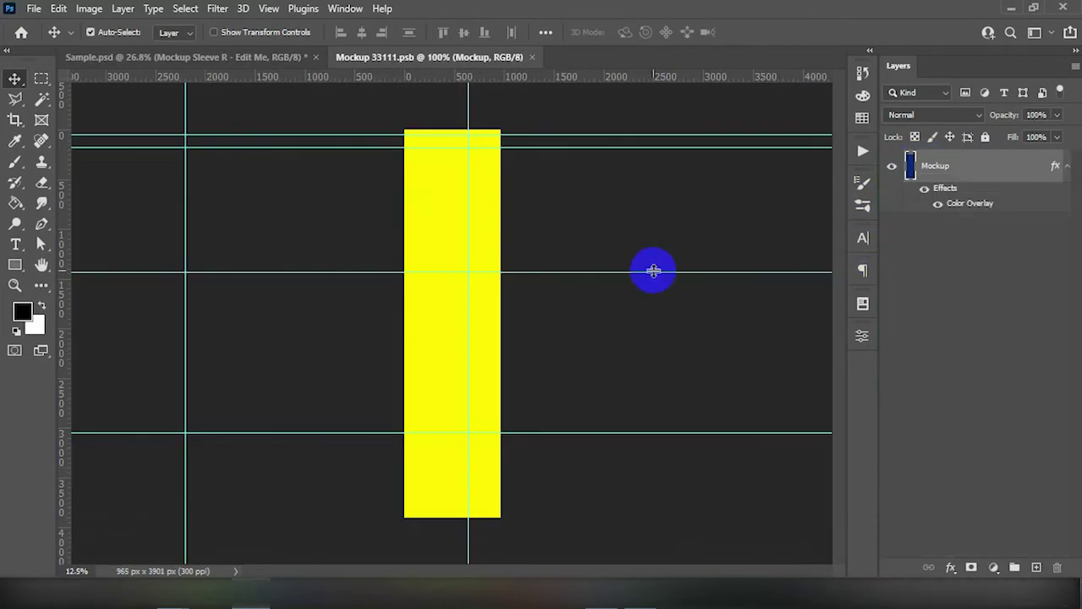
left_click(194, 540)
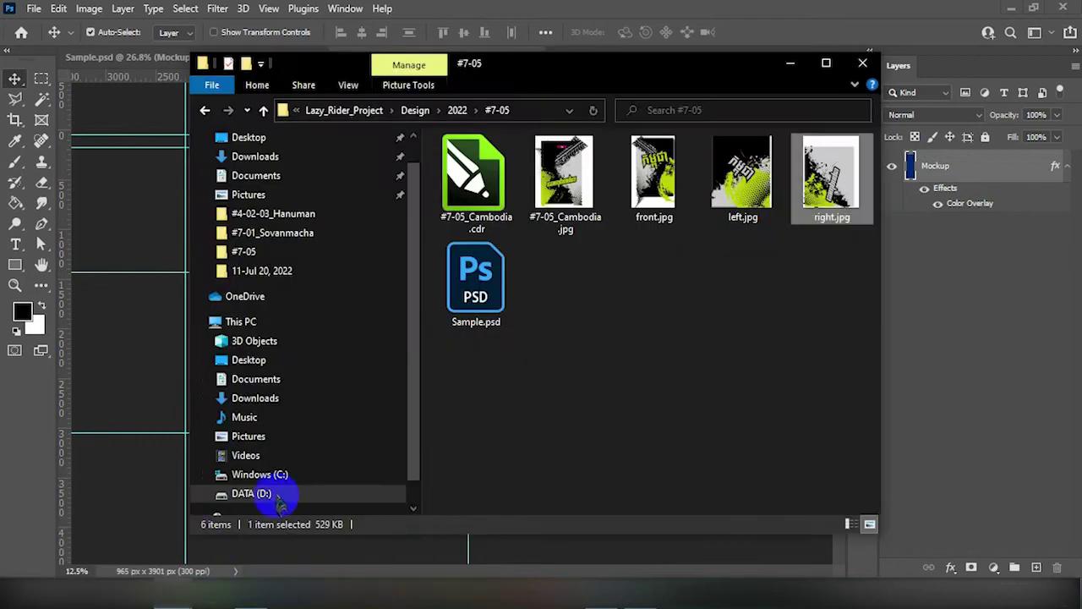
left_click(714, 178)
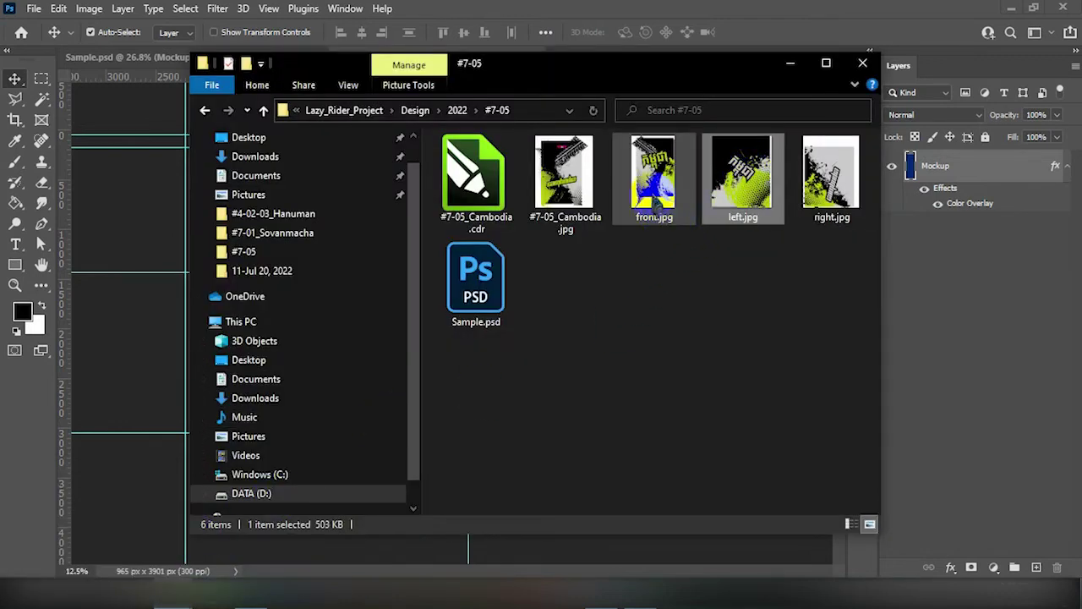
left_click(653, 177)
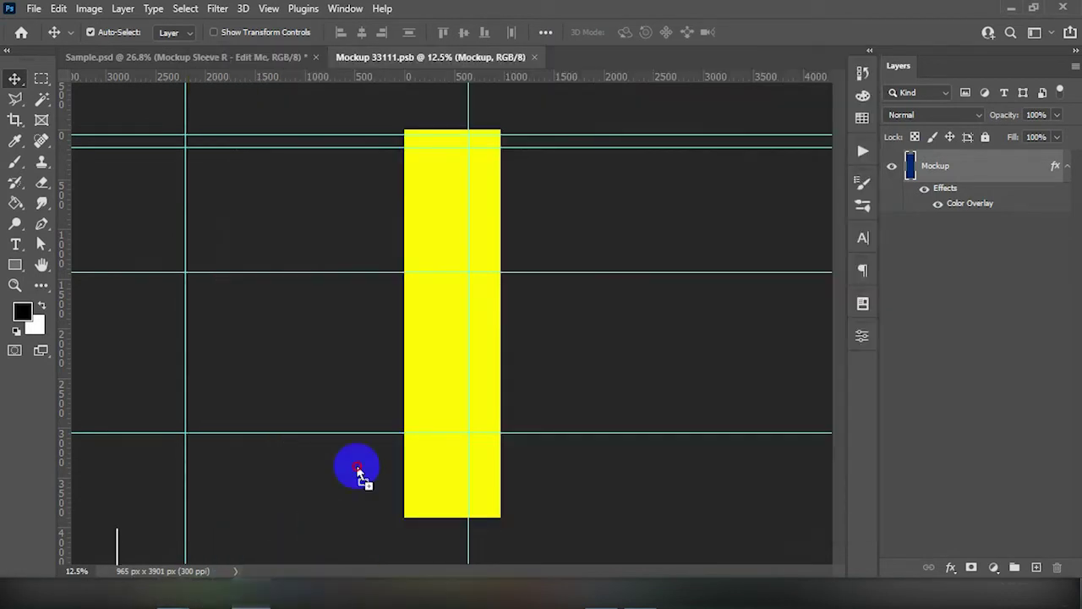
mouse_move(290, 606)
left_mouse_down()
mouse_move(445, 330)
mouse_move(486, 188)
left_mouse_up()
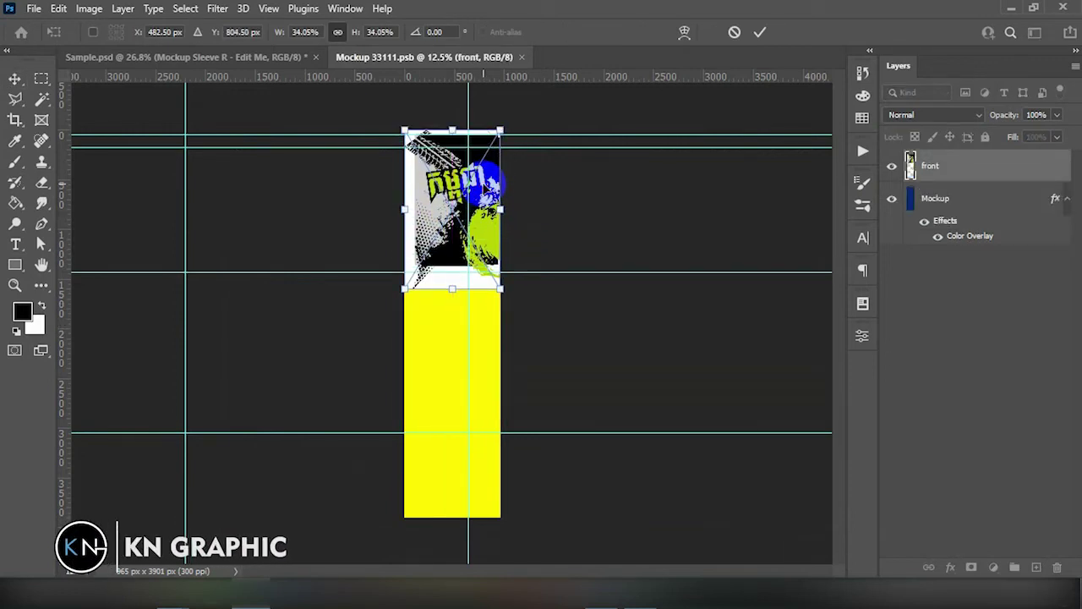
Scale the front artwork to about 102.05%, shift it right to show the tire tracks, and save
key("shift+Up")
key("shift+Up")
key("shift+Up")
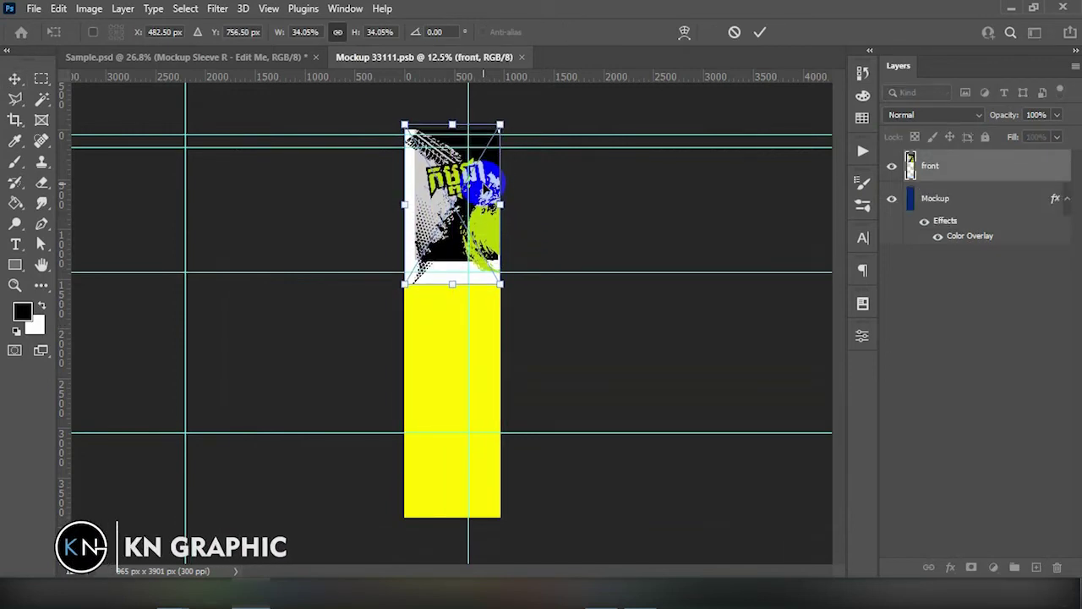
mouse_move(403, 284)
left_mouse_down()
mouse_move(275, 548)
mouse_move(222, 564)
left_mouse_up()
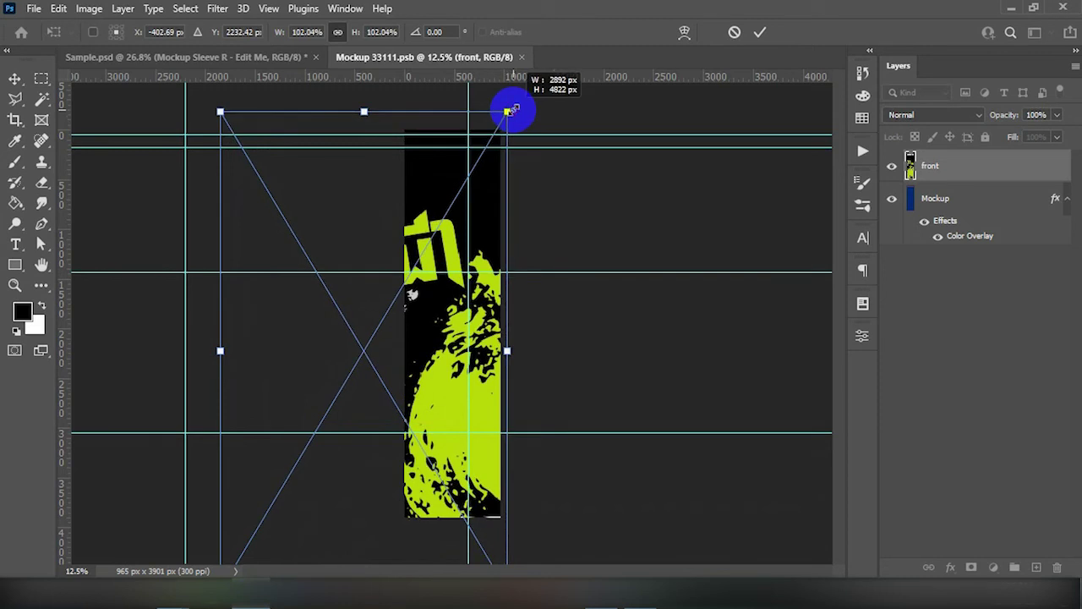
left_click_drag(510, 110, 507, 111)
left_click_drag(441, 324, 575, 309)
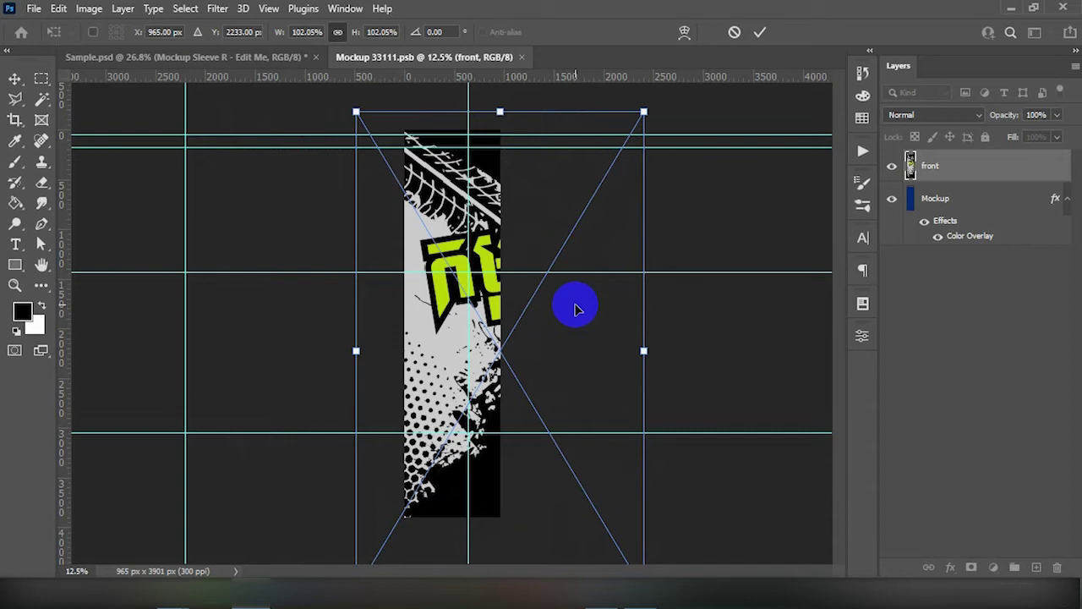
key("Return")
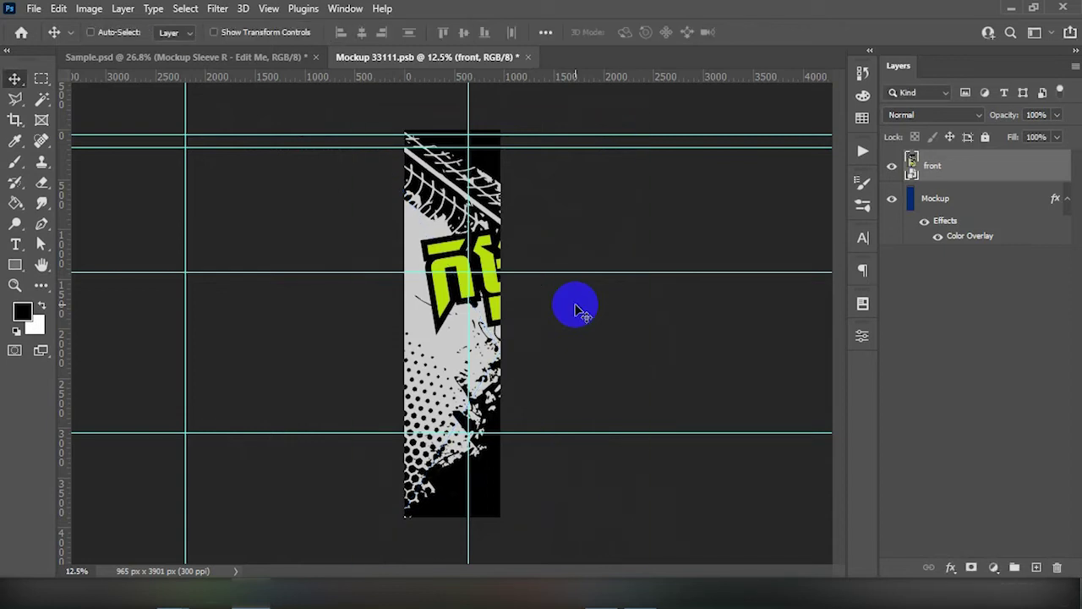
key("ctrl+s")
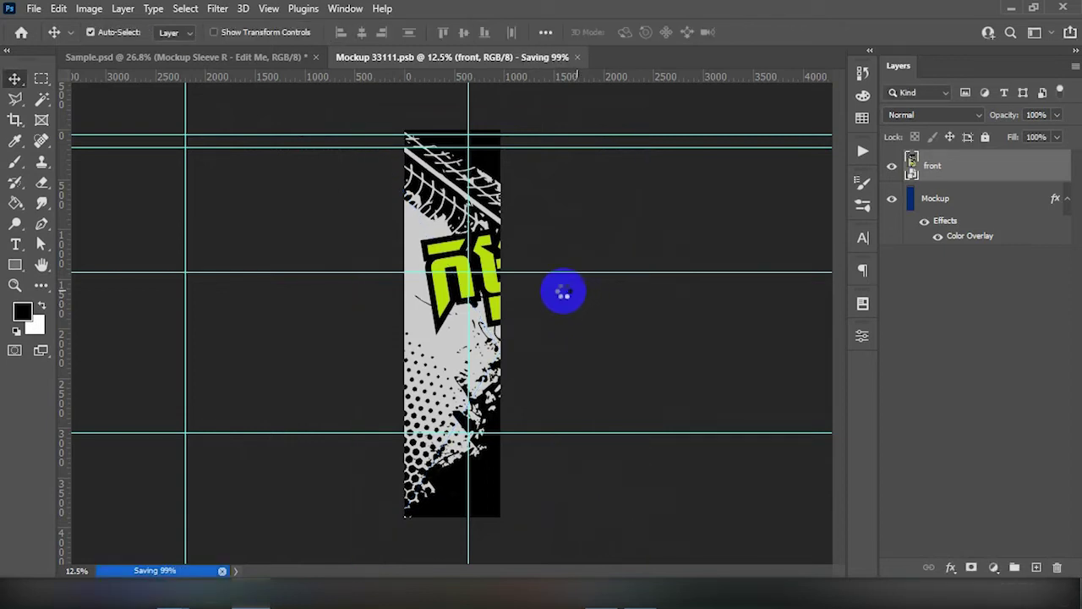
Copy the front artwork into the back Mockup Sleeve L smart object, Mockup 311111.psb
left_click(212, 59)
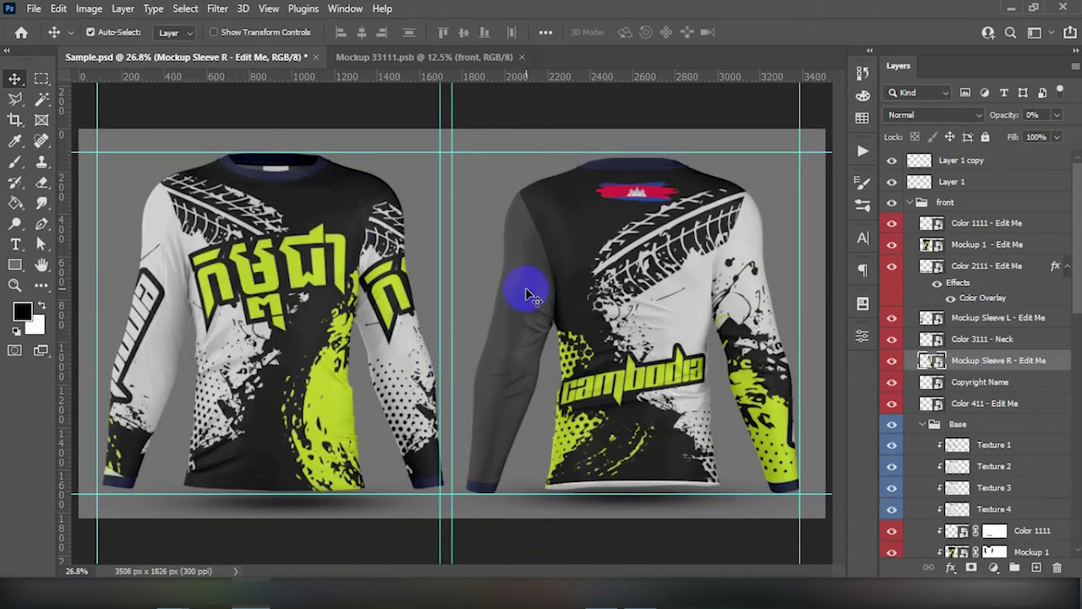
left_click(545, 302)
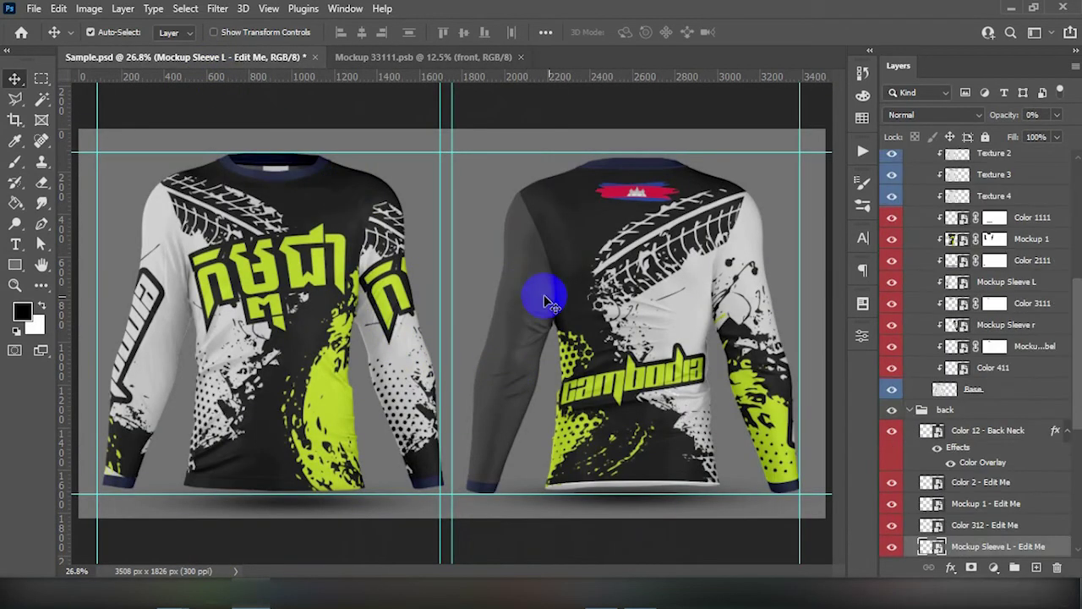
double_click(930, 547)
left_click(431, 57)
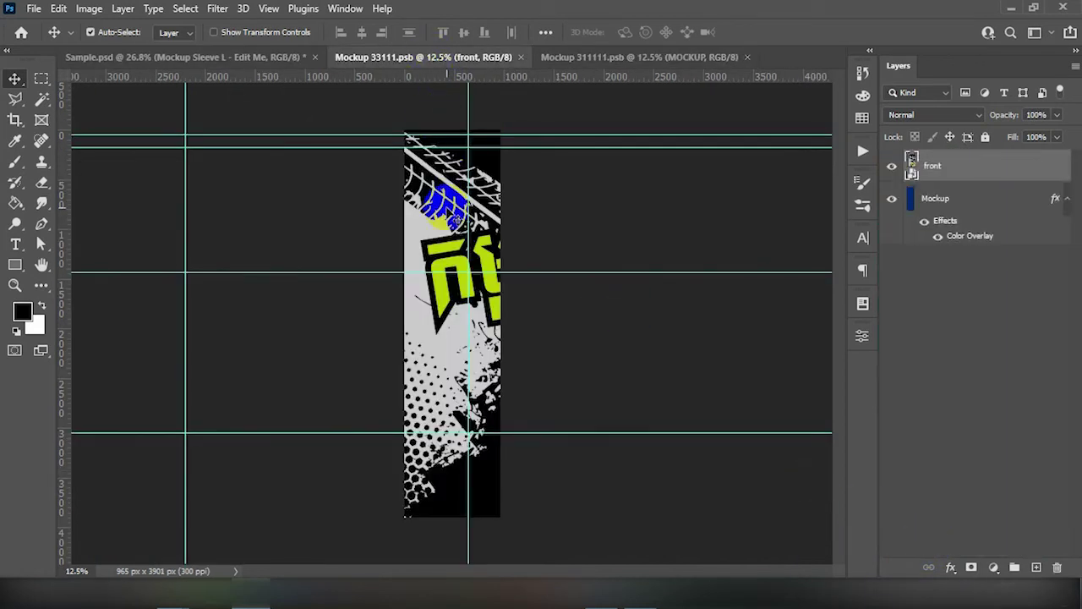
mouse_move(456, 218)
left_mouse_down()
mouse_move(586, 85)
mouse_move(591, 60)
mouse_move(429, 286)
mouse_move(438, 317)
left_mouse_up()
Shift the placed artwork down and left, save the sleeve file, and return to Sample.psd
key("ctrl+t")
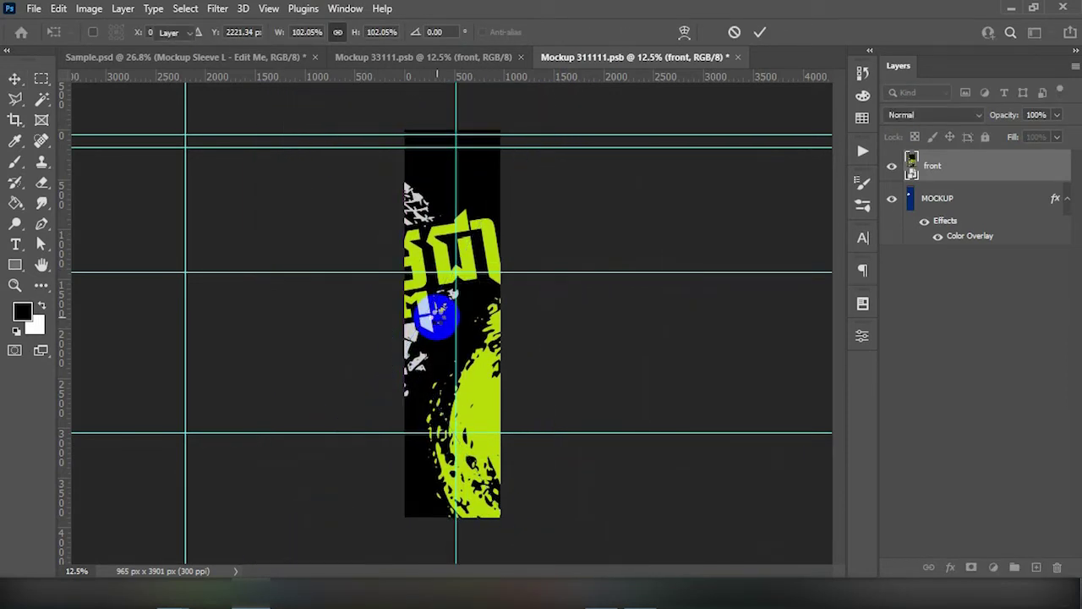
key("Return")
key("ctrl+s")
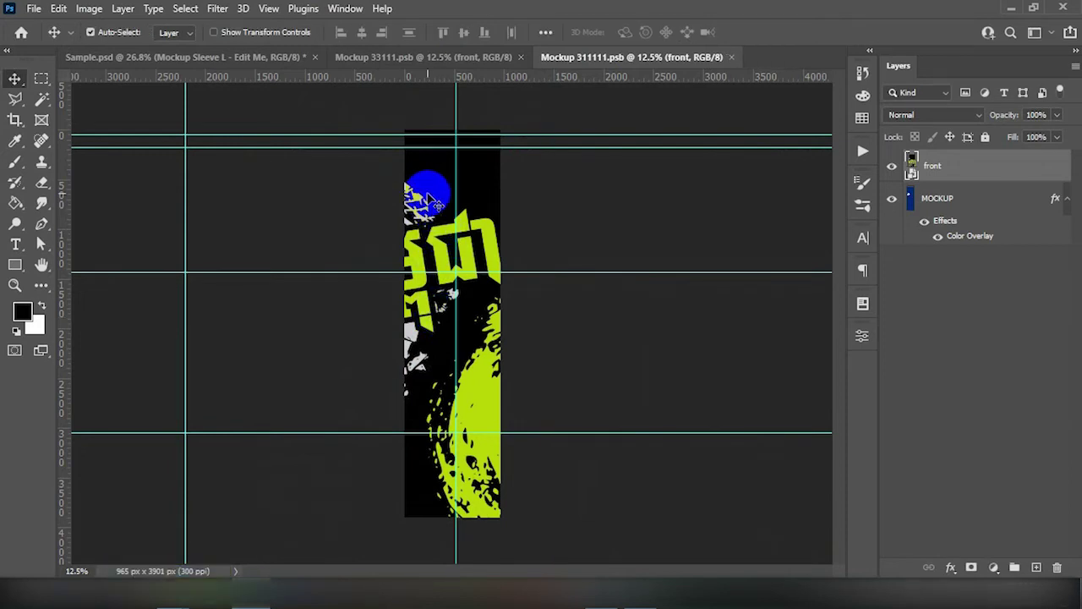
left_click(251, 68)
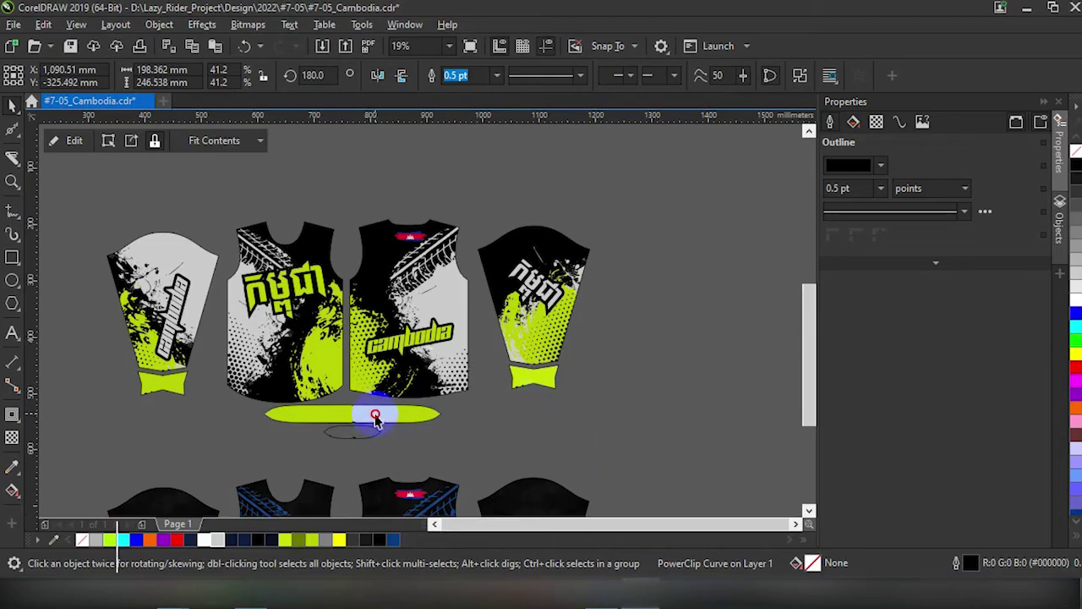
left_click(375, 417)
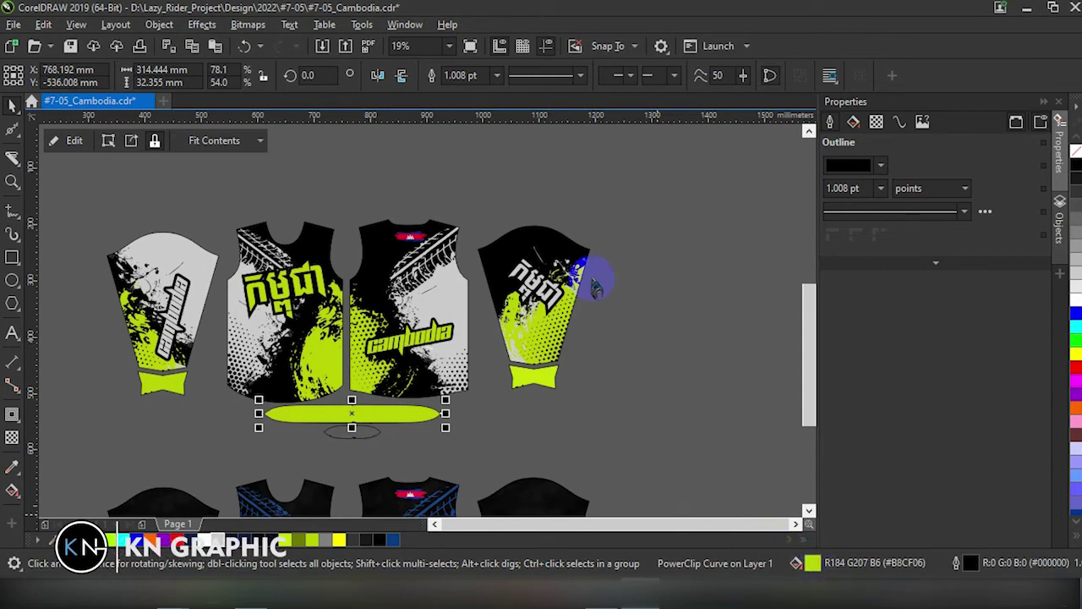
key("shift+F11")
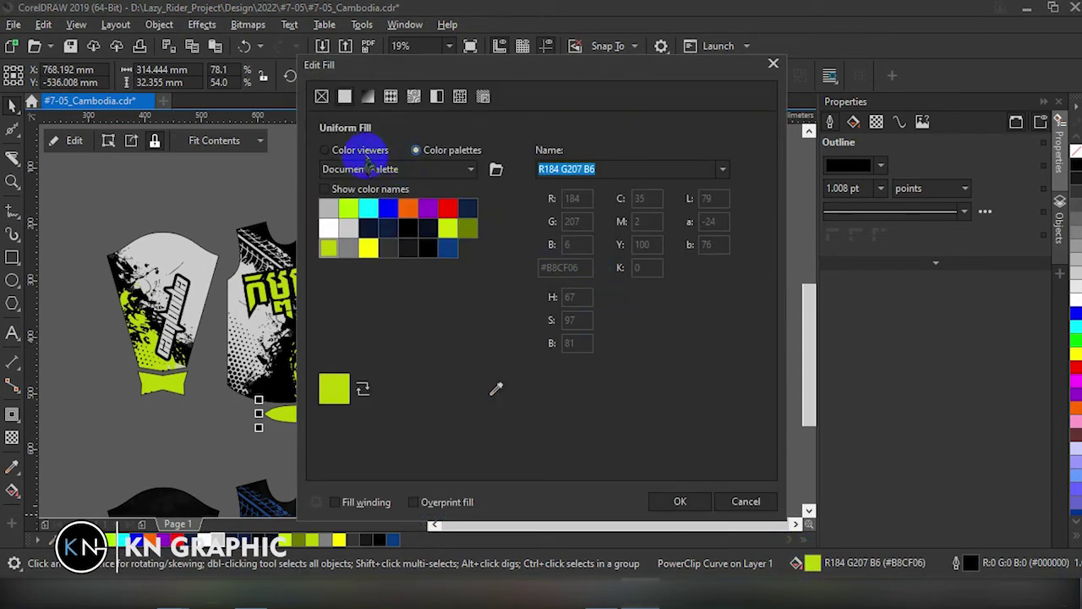
left_click(360, 150)
double_click(568, 313)
key("ctrl+c")
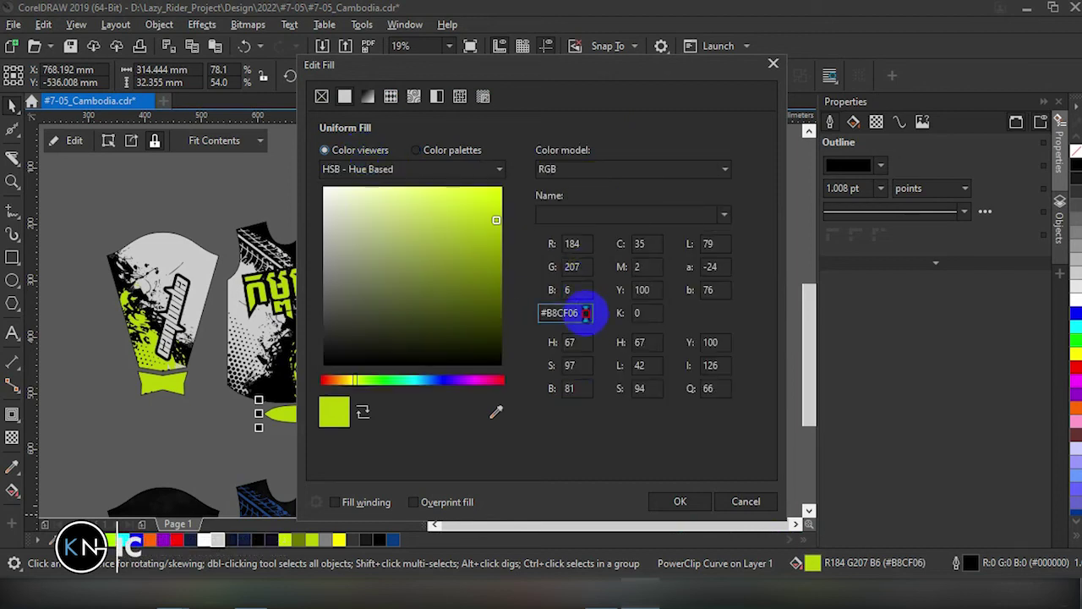
left_click(680, 501)
key("Escape")
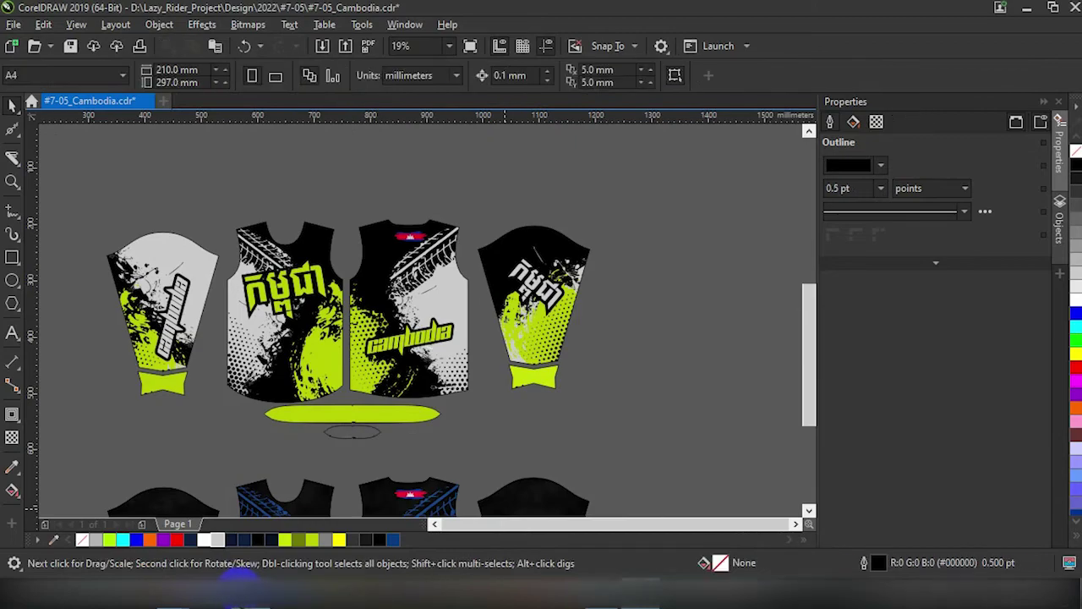
Set the Color 3111 - Neck smart object's Color Overlay to lime #B8CF06, save and close it
left_click(245, 557)
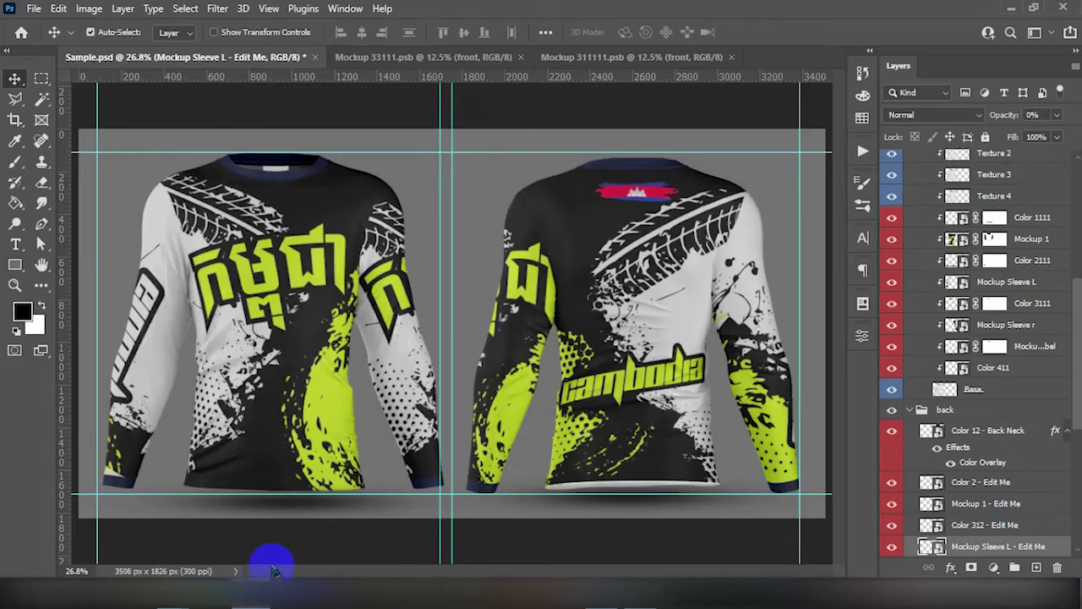
left_click(277, 181)
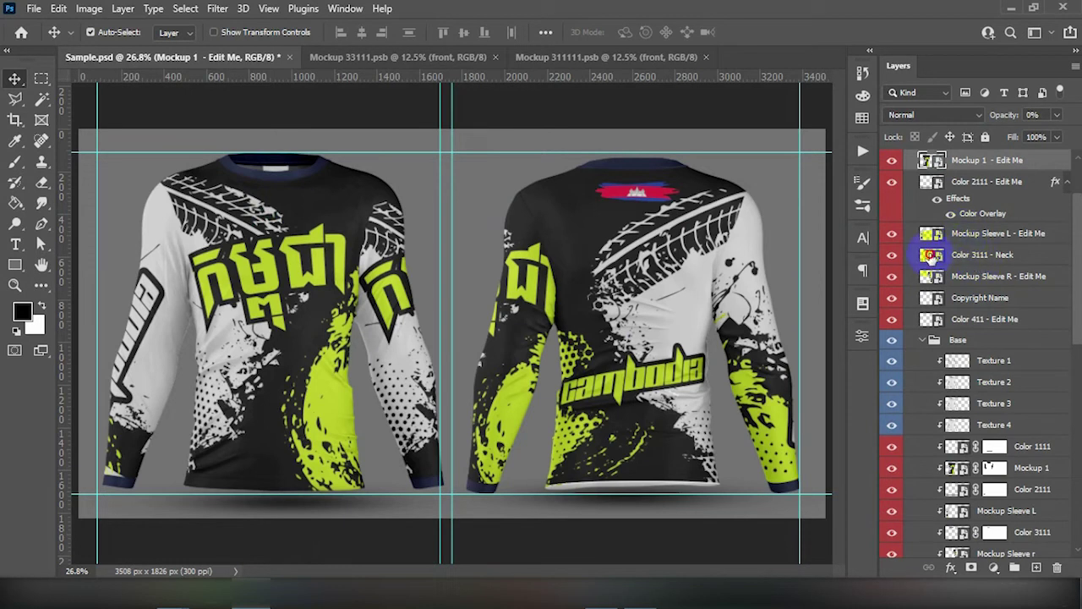
double_click(930, 254)
left_click(952, 567)
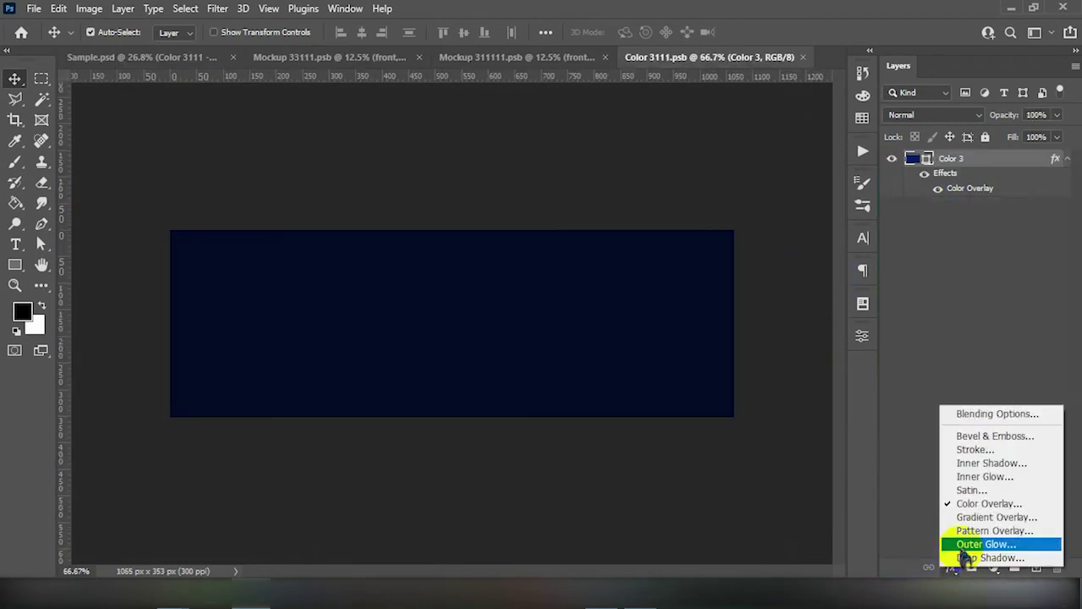
left_click(930, 499)
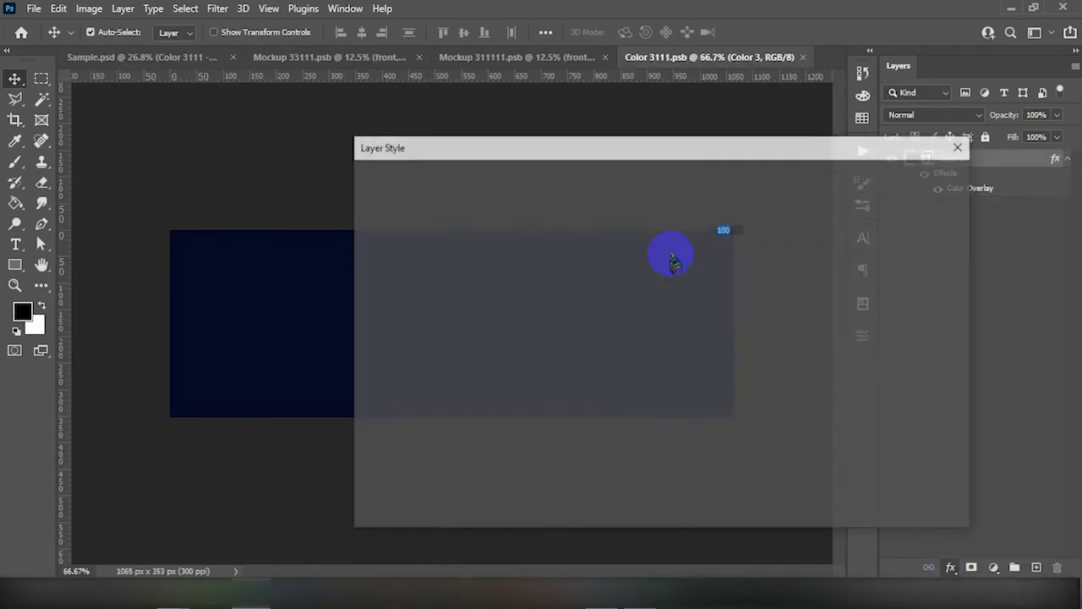
left_click(732, 211)
key("ctrl+v")
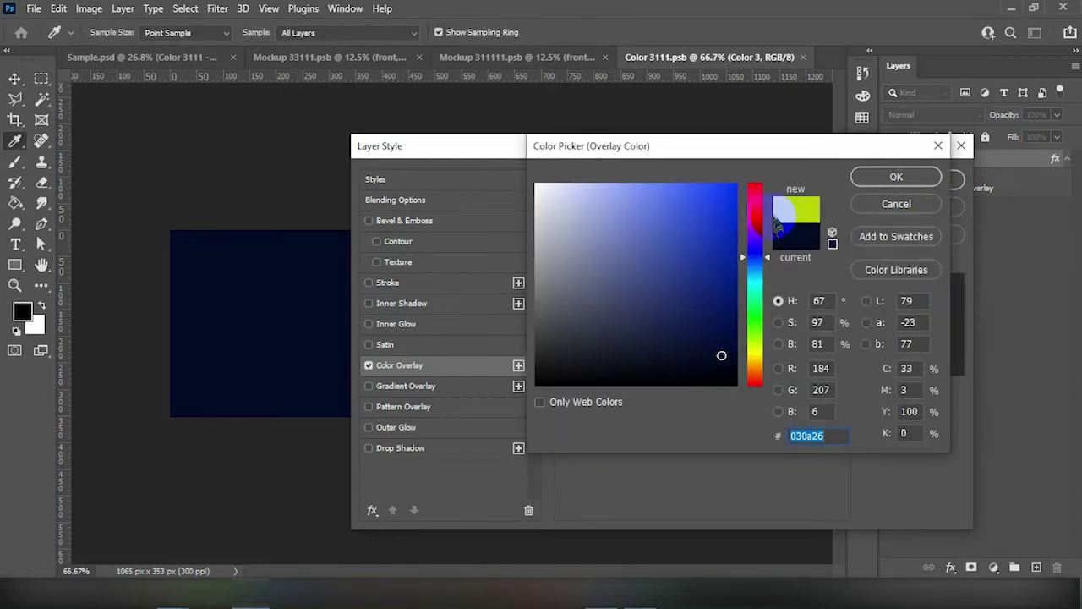
left_click(896, 177)
left_click(879, 180)
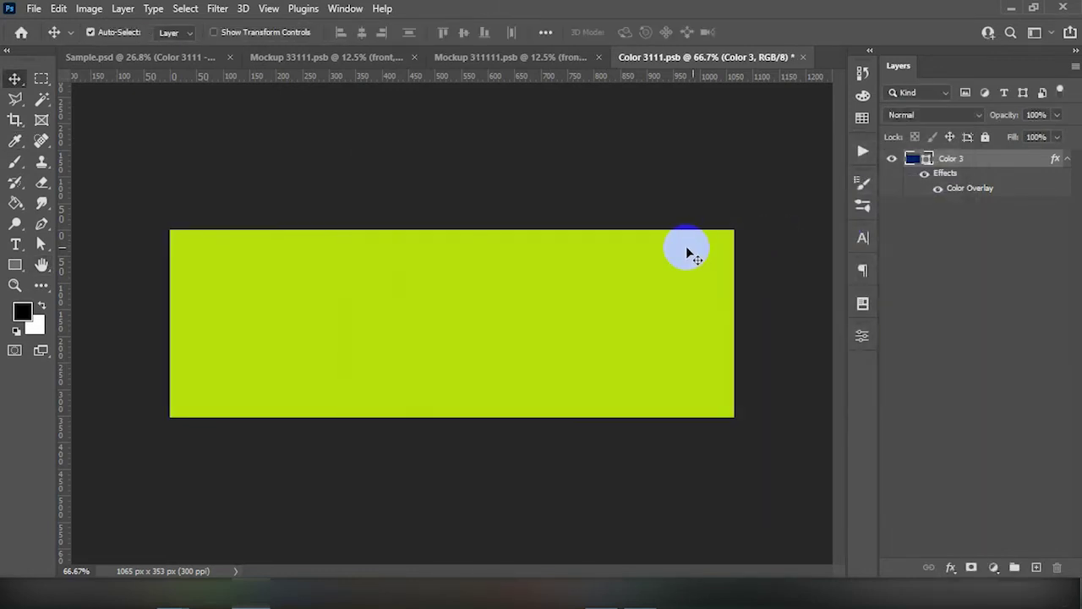
key("ctrl+s")
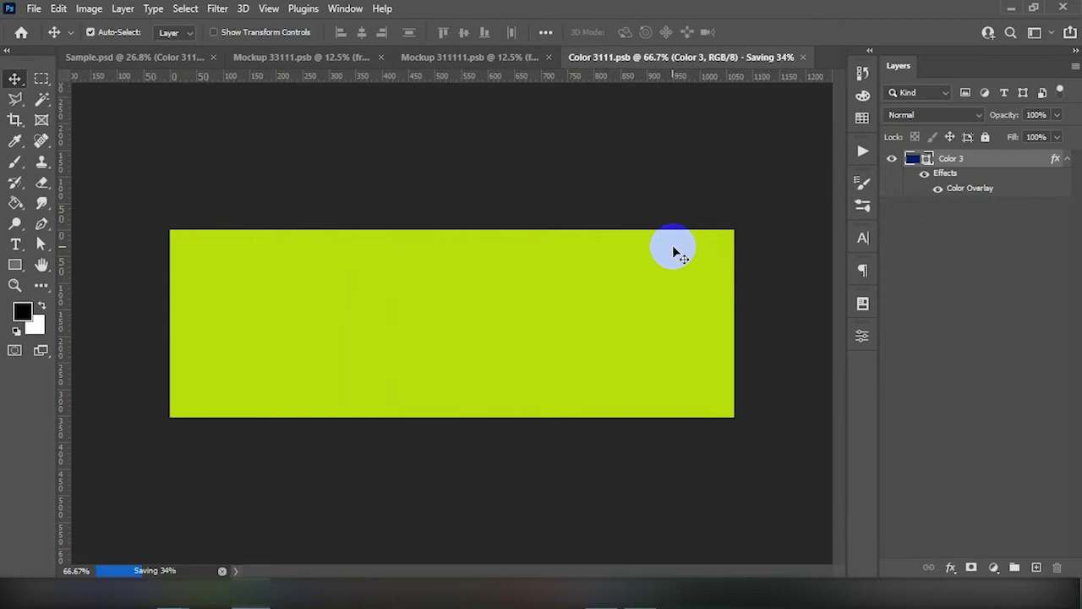
left_click(807, 57)
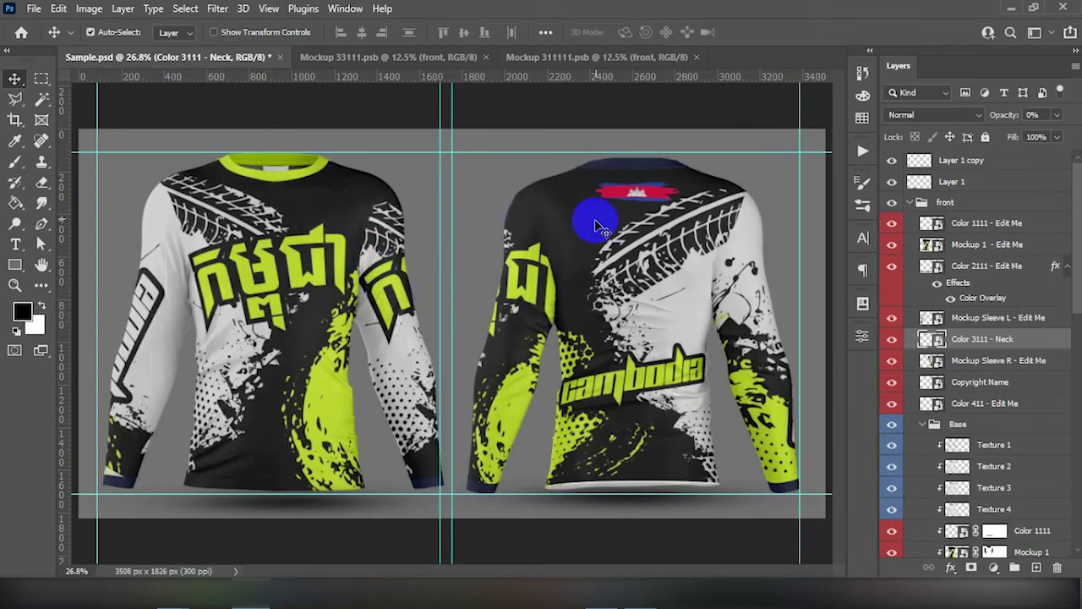
Change the Color 1 layer's Color Overlay in Color 12.psb to lime, save and close it
left_click(642, 169)
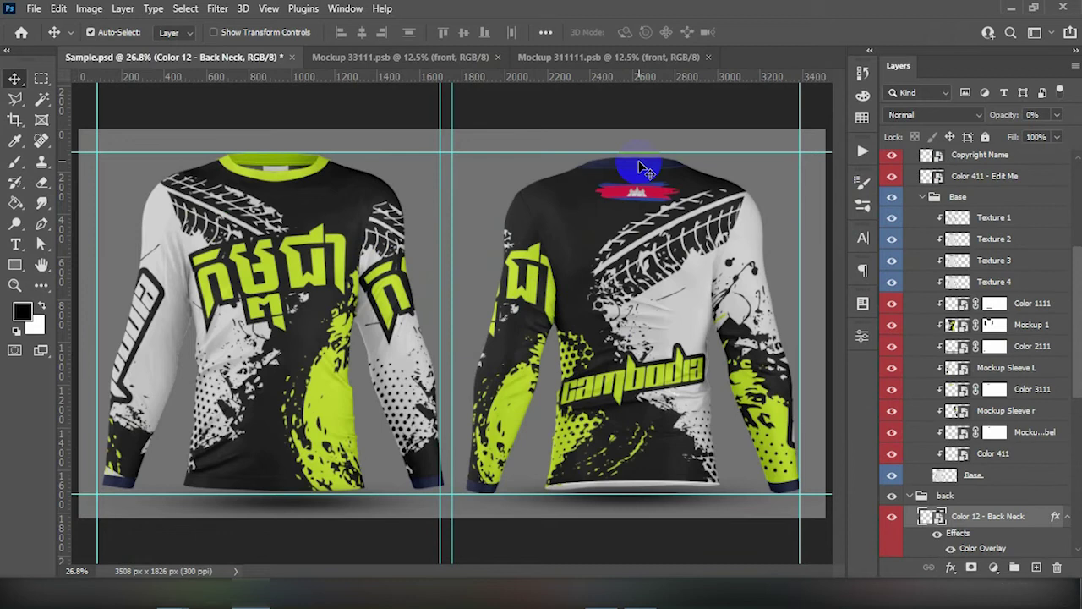
double_click(930, 516)
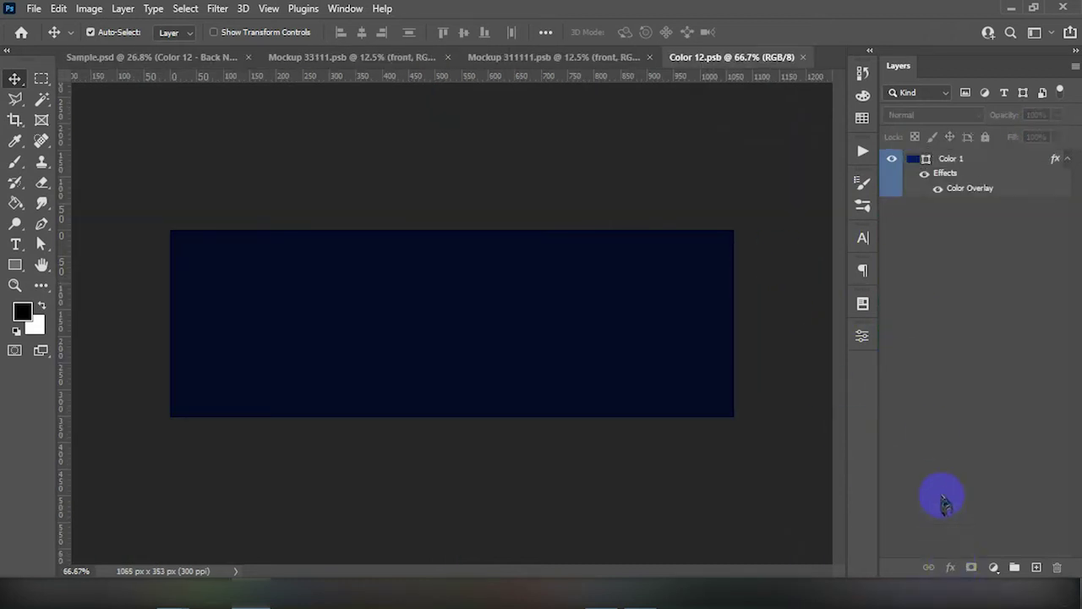
left_click(960, 191)
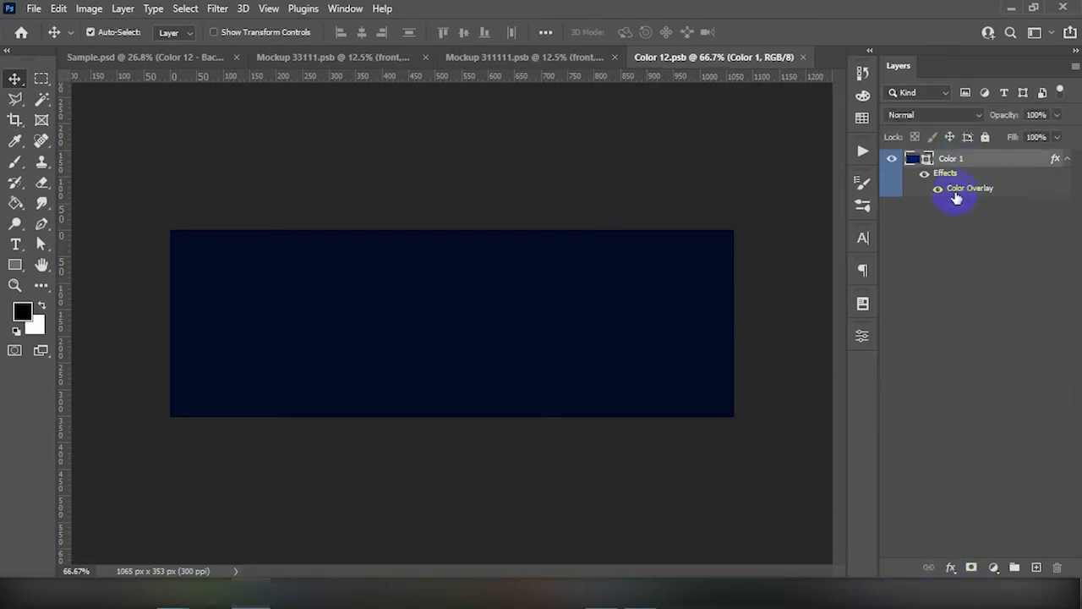
left_click(950, 567)
left_click(955, 512)
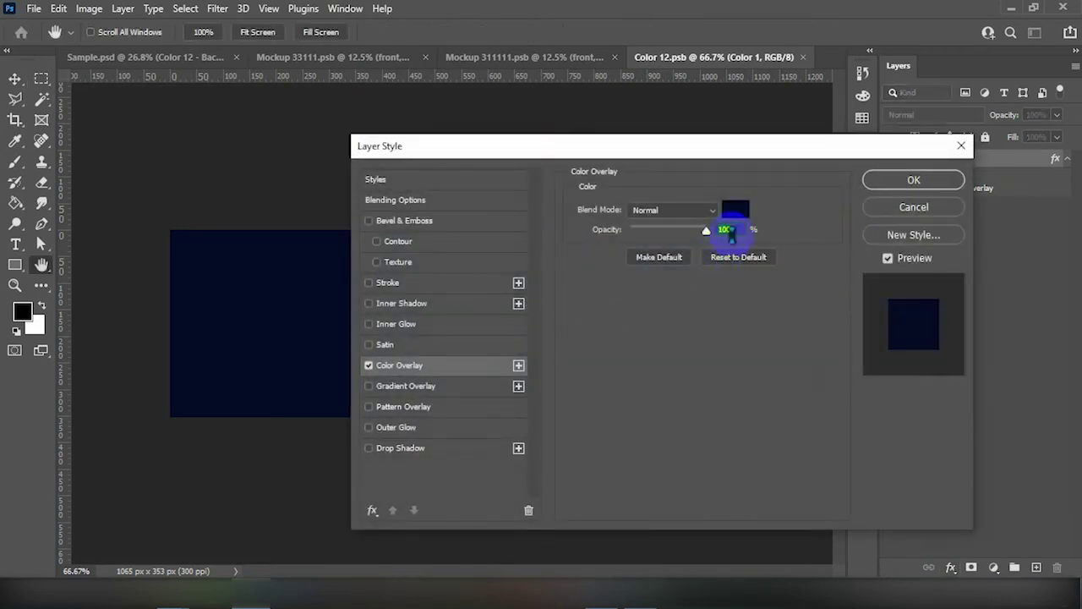
left_click(732, 211)
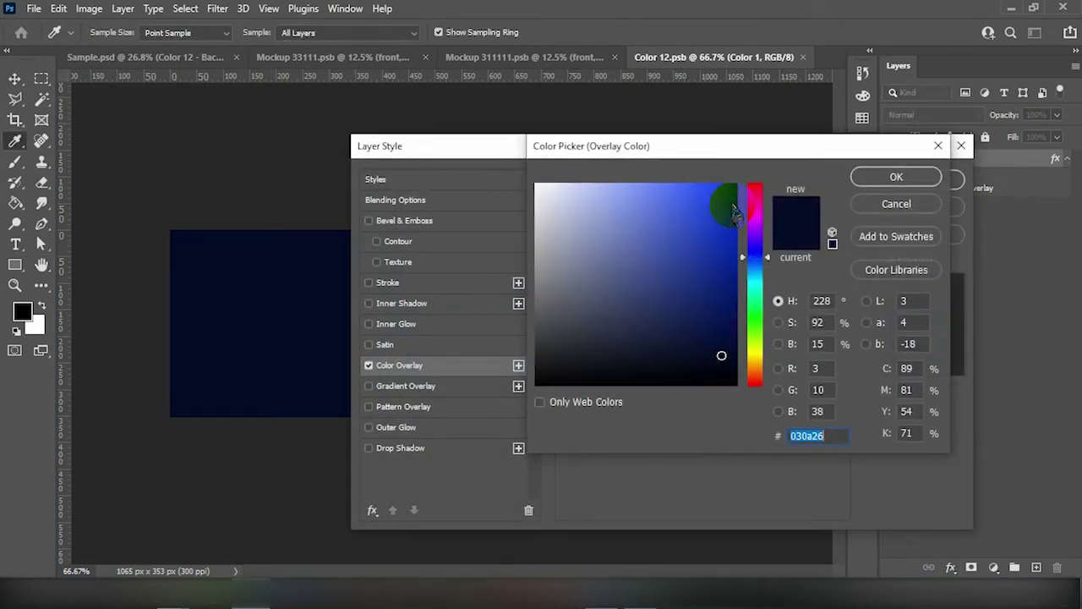
key("ctrl+v")
left_click(894, 176)
left_click(905, 177)
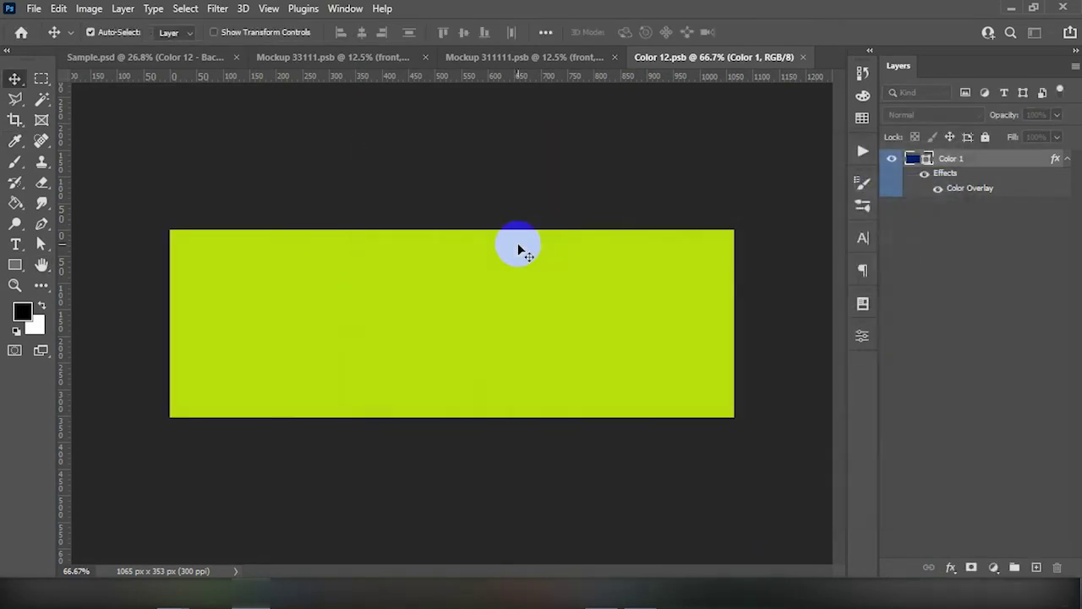
key("ctrl+s")
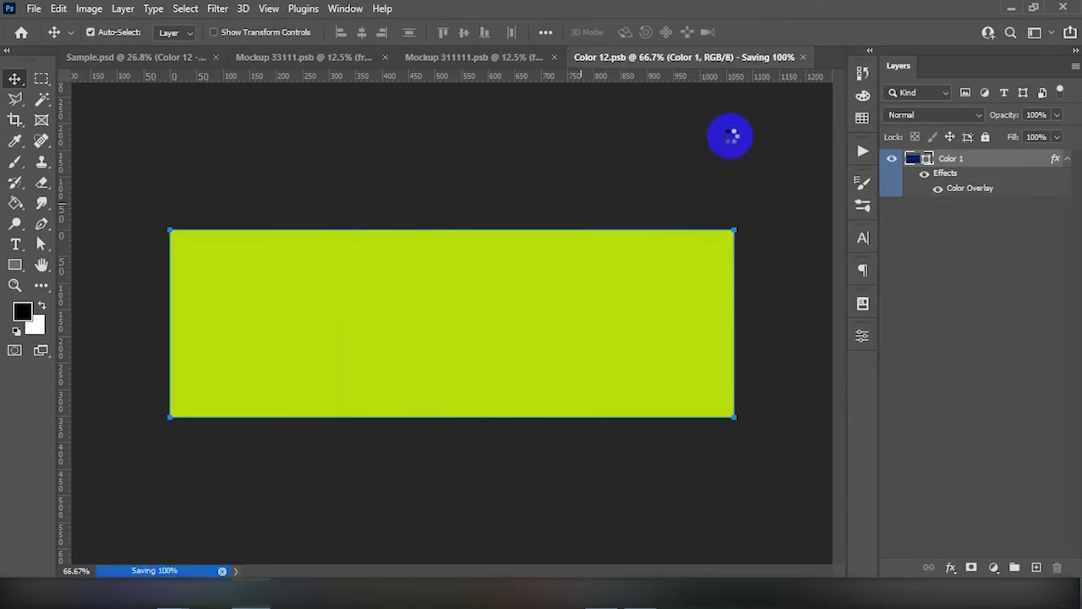
key("ctrl+w")
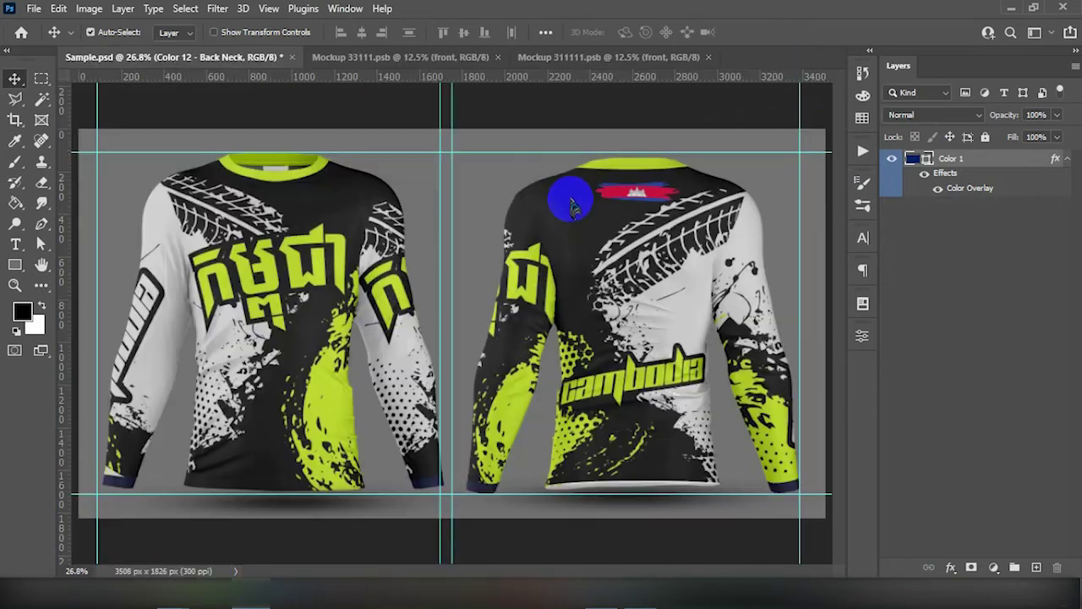
Set the Color 2111 smart object's Color Overlay to lime b0de03, save and close it
left_click(133, 494)
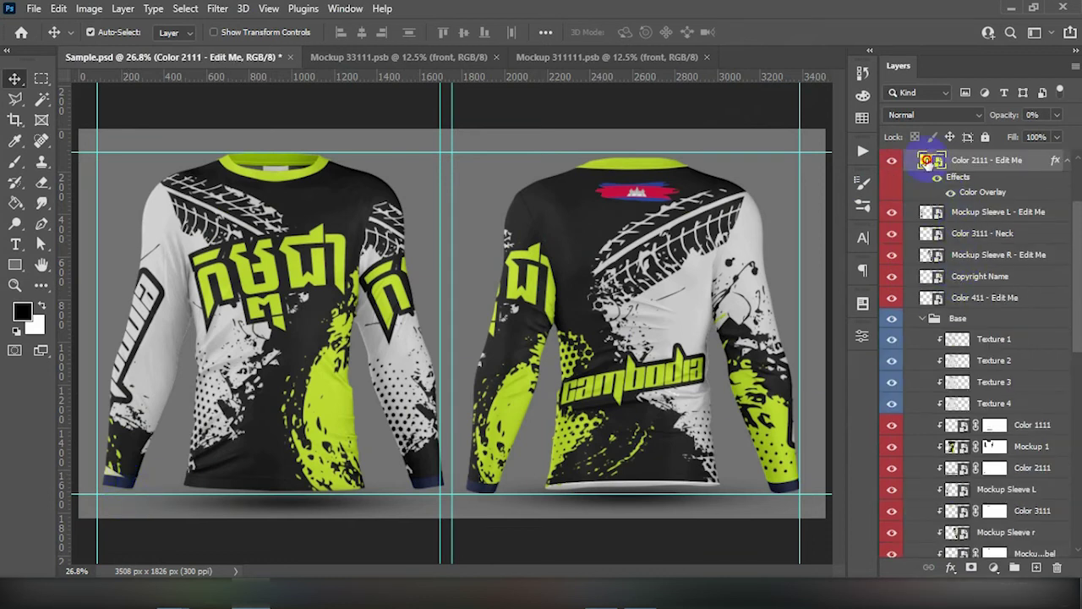
double_click(928, 160)
left_click(951, 567)
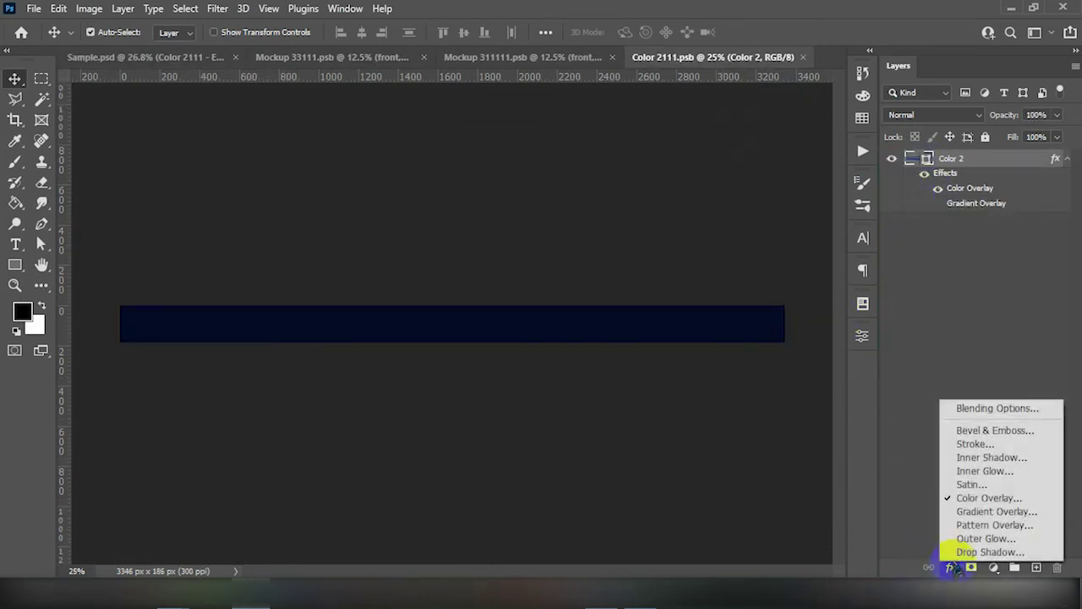
left_click(926, 483)
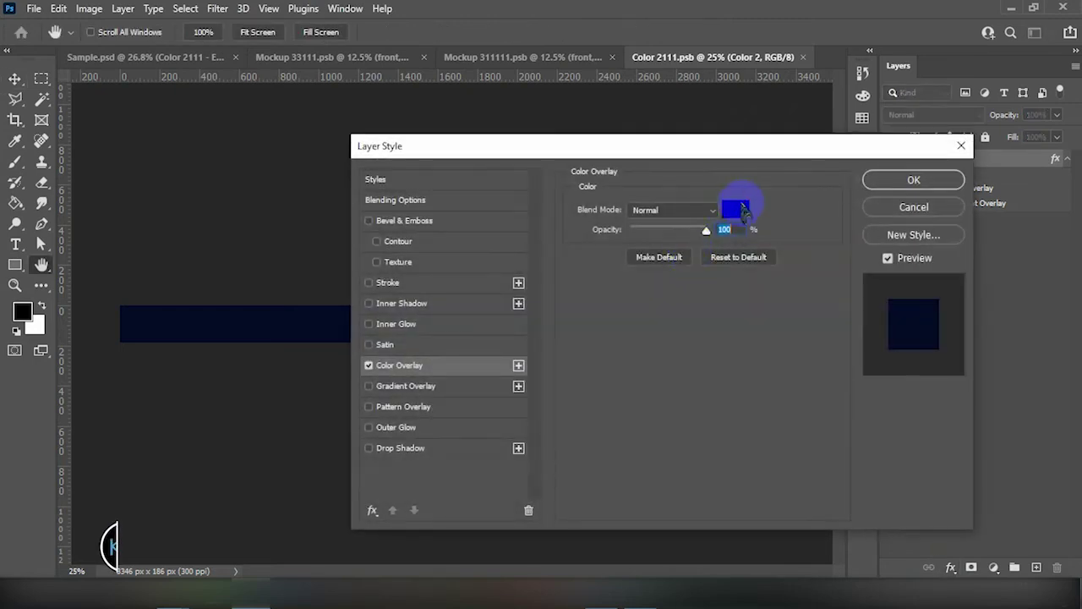
left_click(735, 208)
type("b0de03")
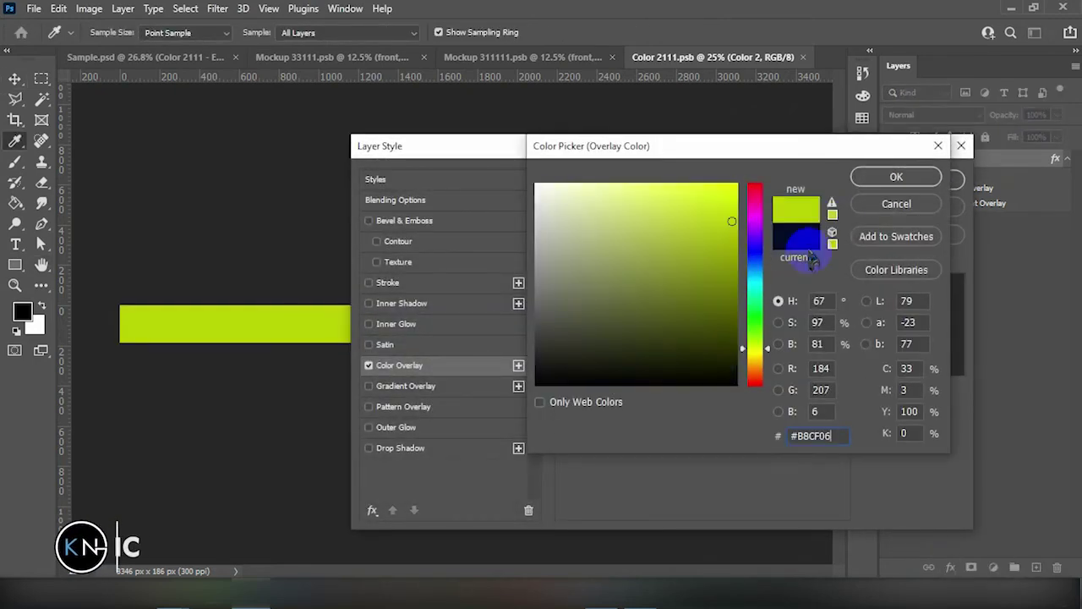
left_click(869, 174)
left_click(914, 180)
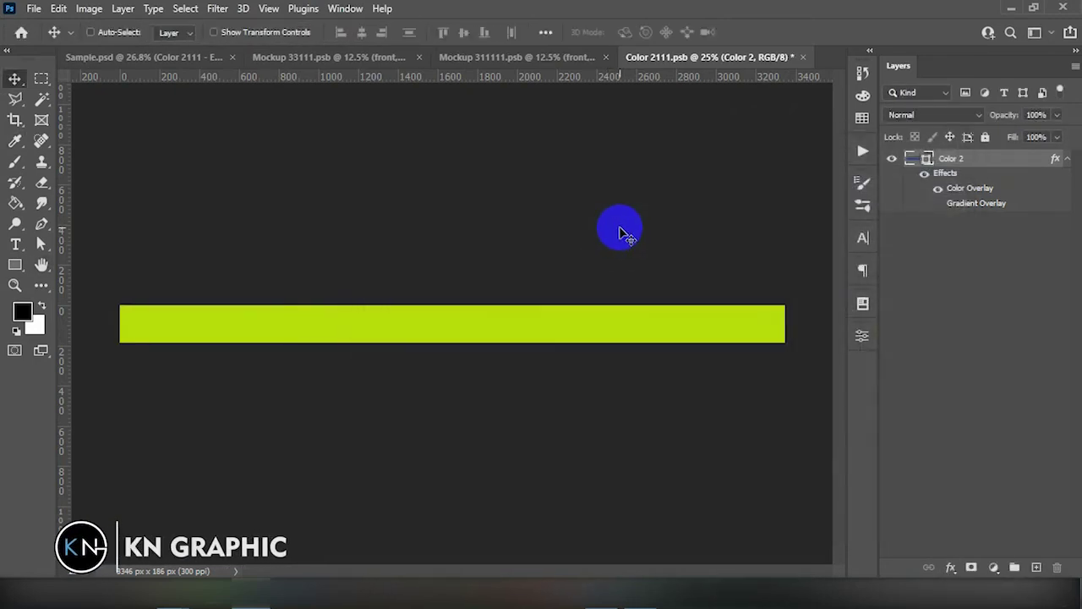
key("ctrl+s")
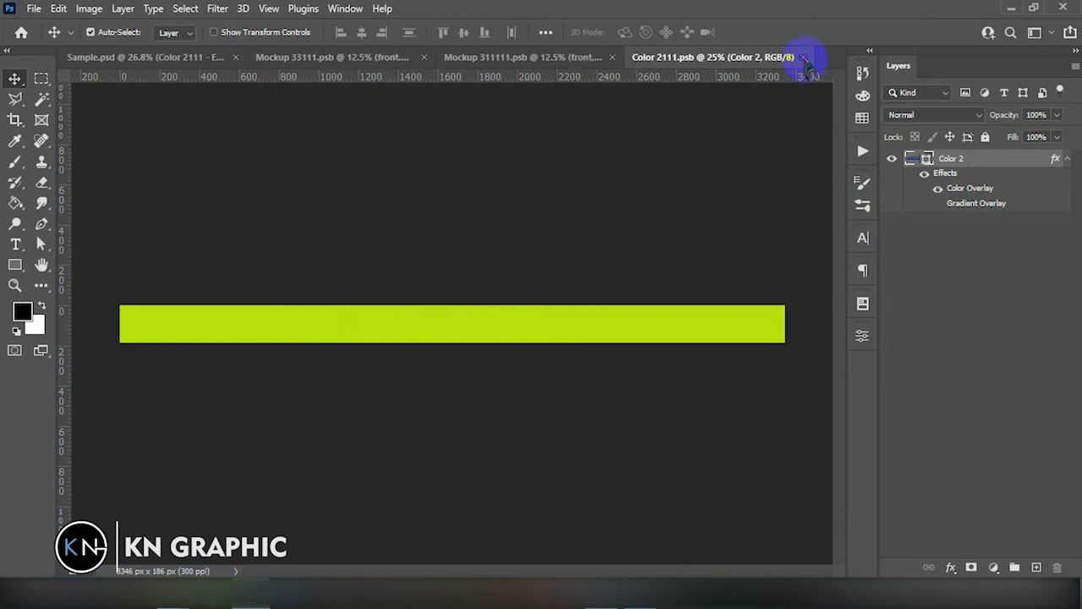
left_click(803, 57)
Recolour the Color 312 smart object's overlay to lime #B8CF06, save and close it
left_click(575, 317)
left_click(484, 487)
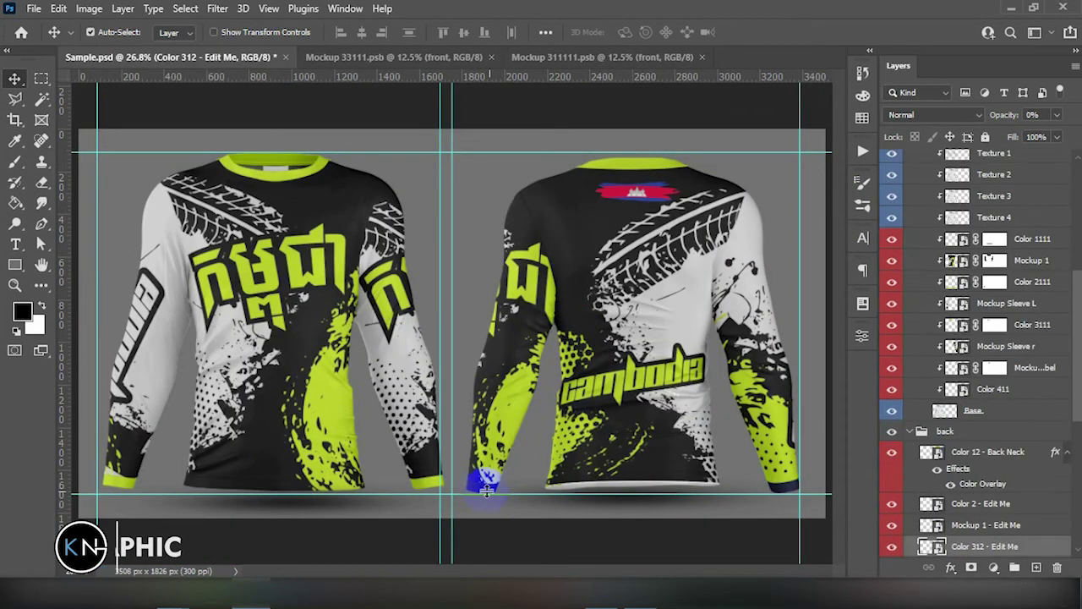
double_click(926, 548)
left_click(951, 567)
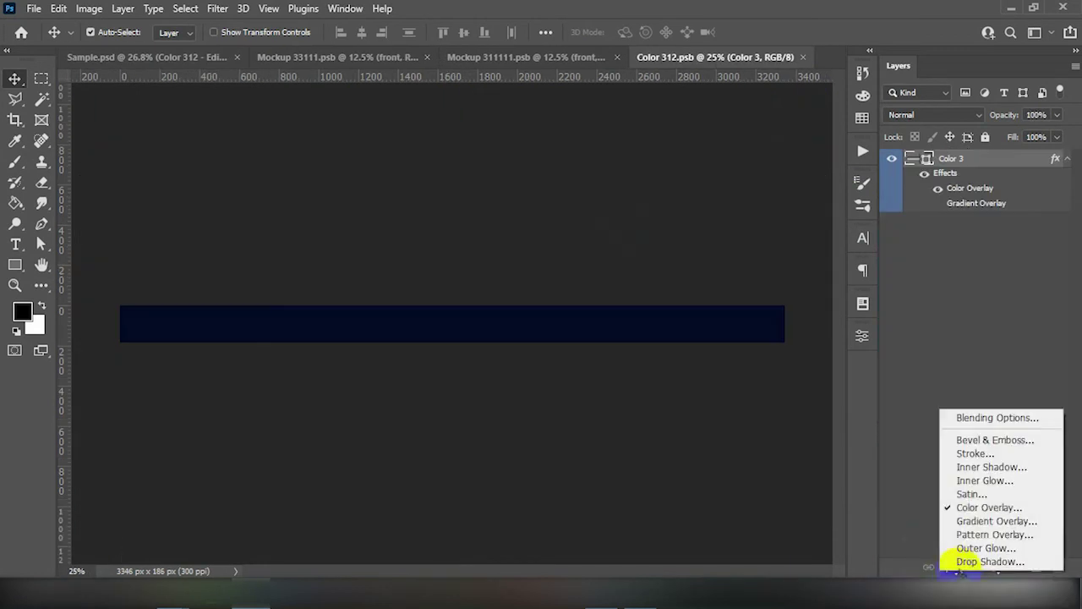
left_click(987, 508)
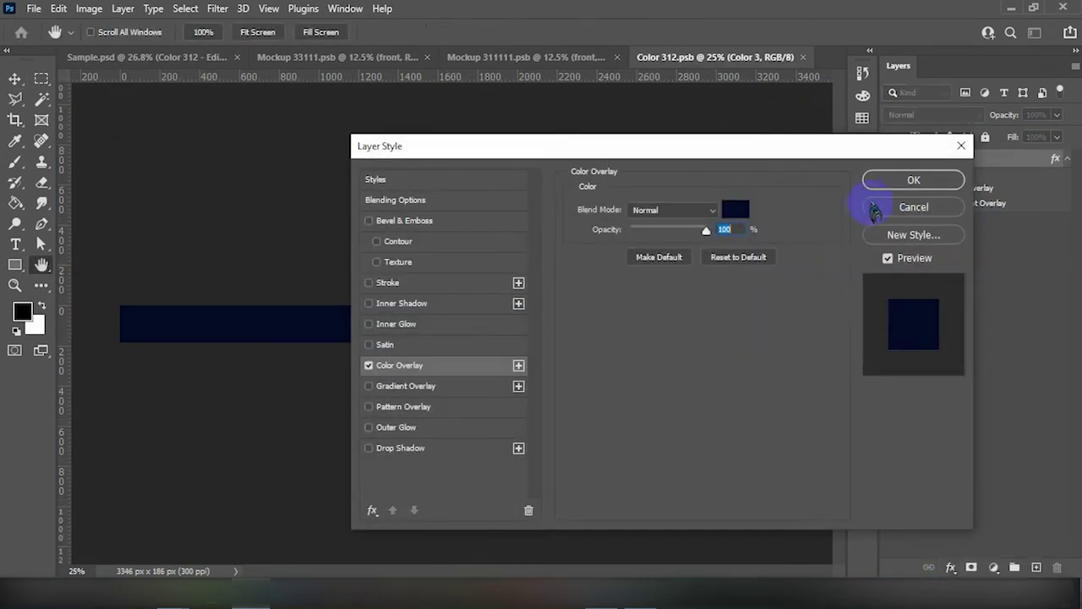
left_click(743, 209)
type("#B8CF06")
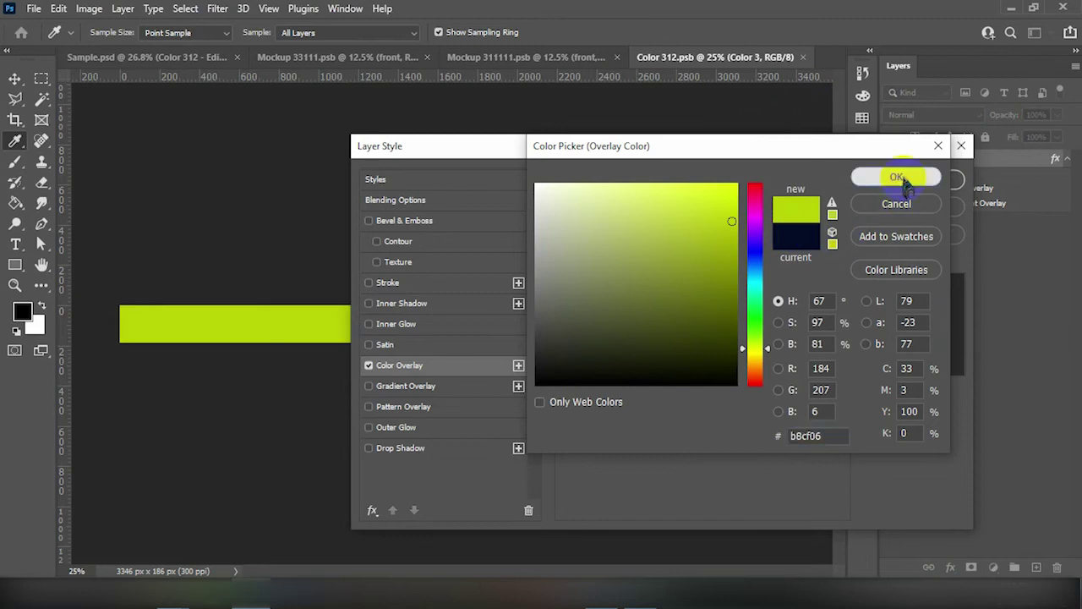
left_click(896, 176)
key("ctrl+s")
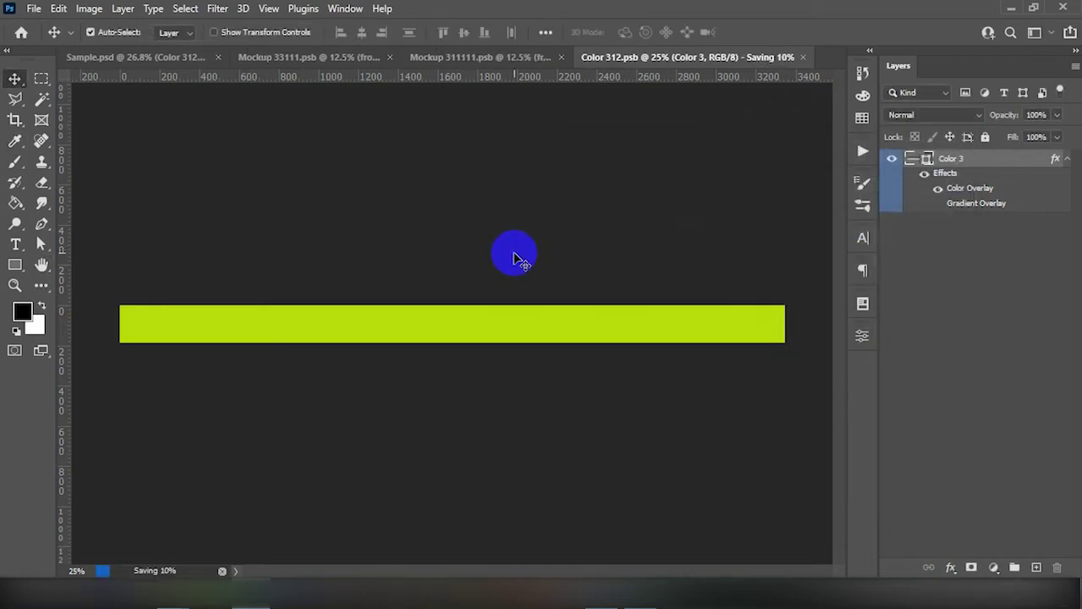
left_click(801, 57)
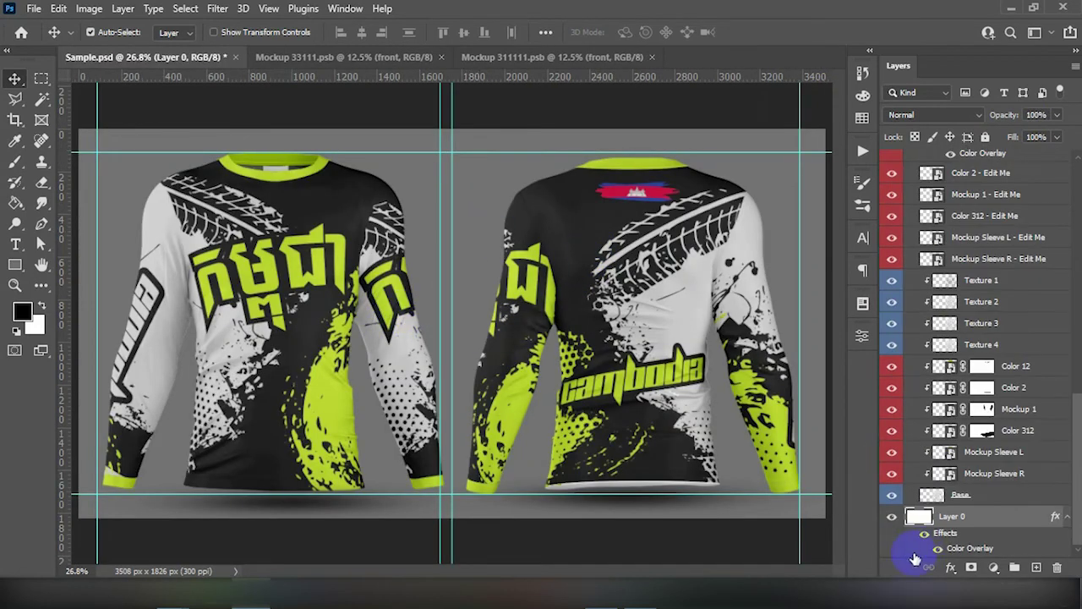
Dismiss Layer 0's effects list unchanged and bring the #7-05 folder up in File Explorer
left_click(953, 569)
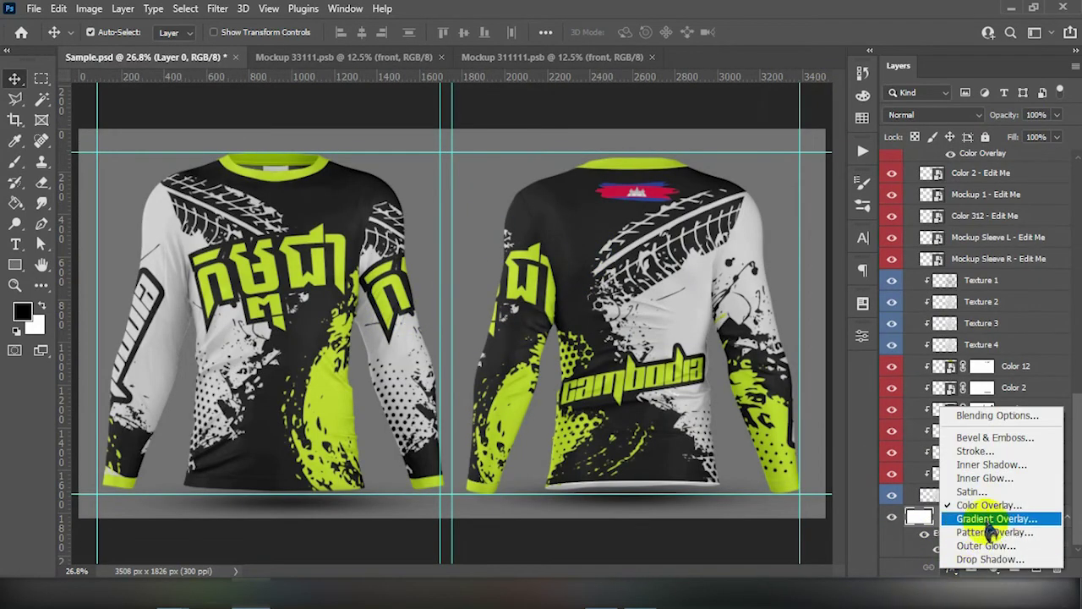
left_click(465, 219)
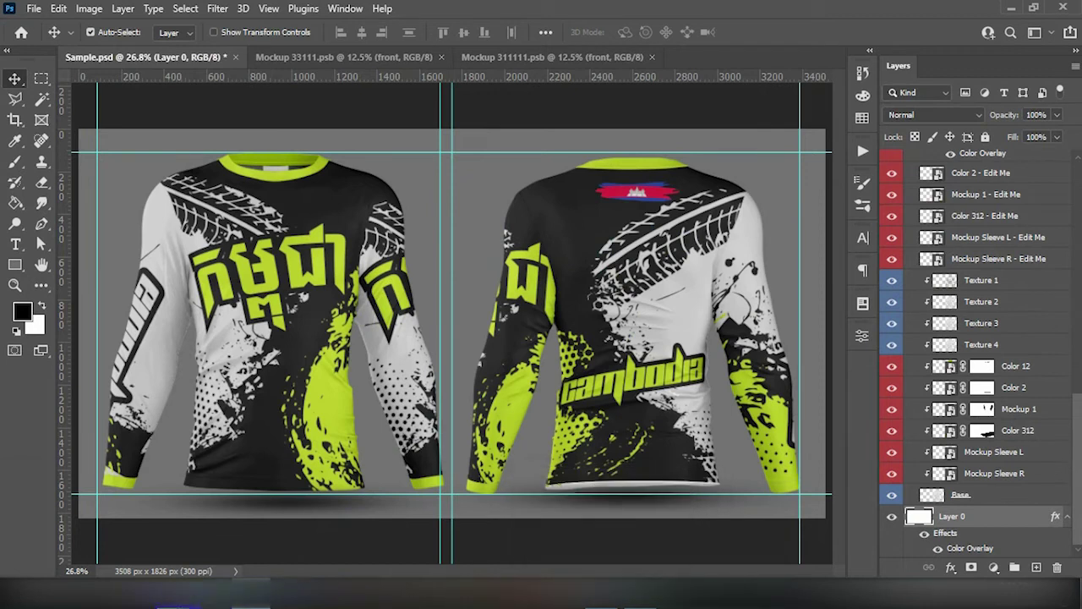
mouse_move(176, 602)
left_click(200, 534)
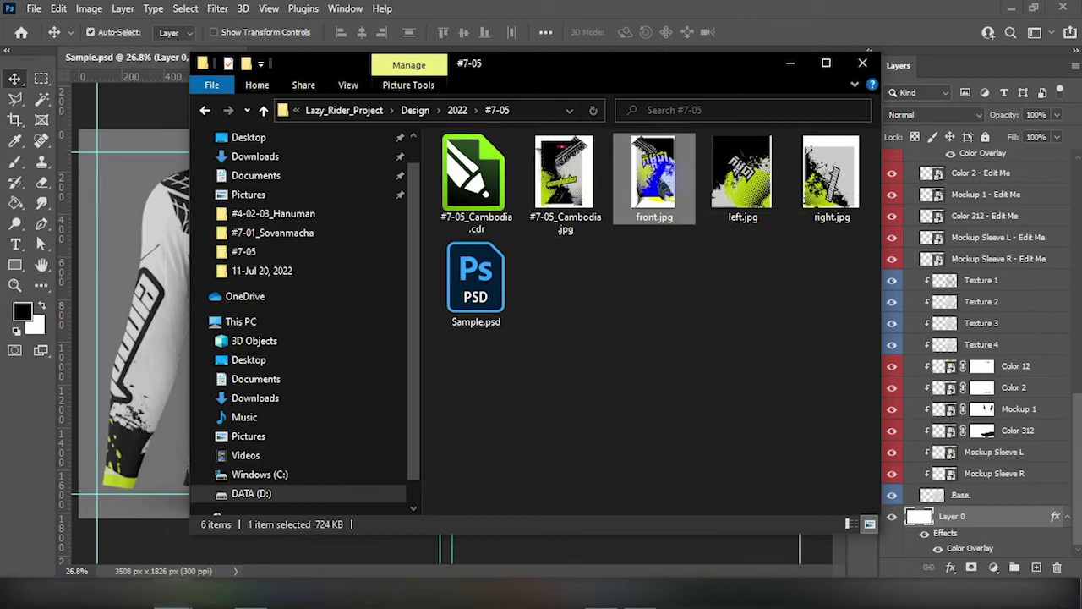
Select left.jpg in Explorer, then the centre jersey panel's PowerClip artwork in CorelDRAW
left_click(744, 215)
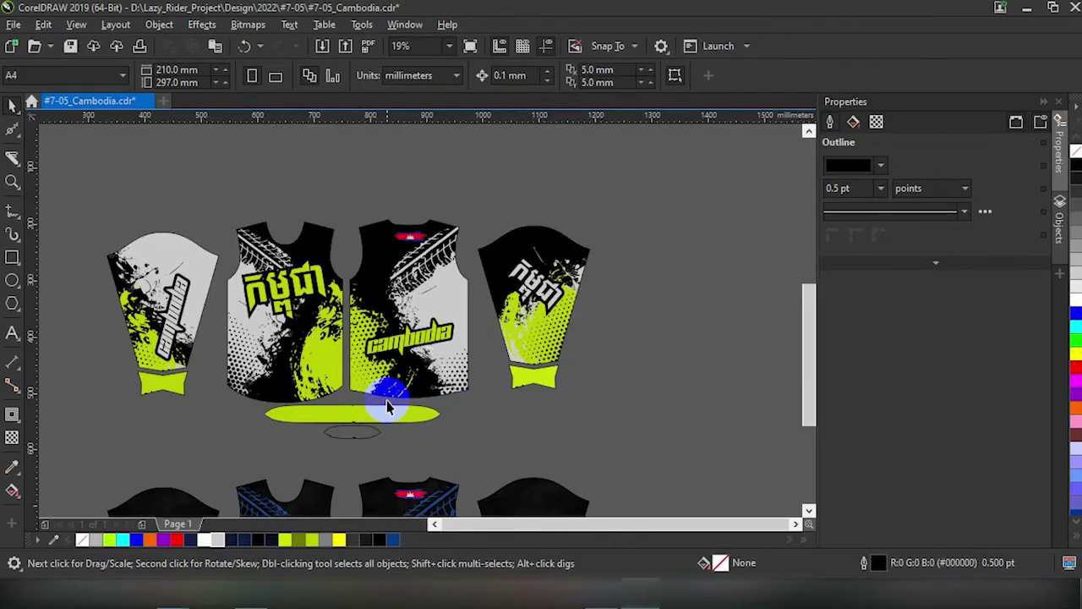
left_click(393, 269)
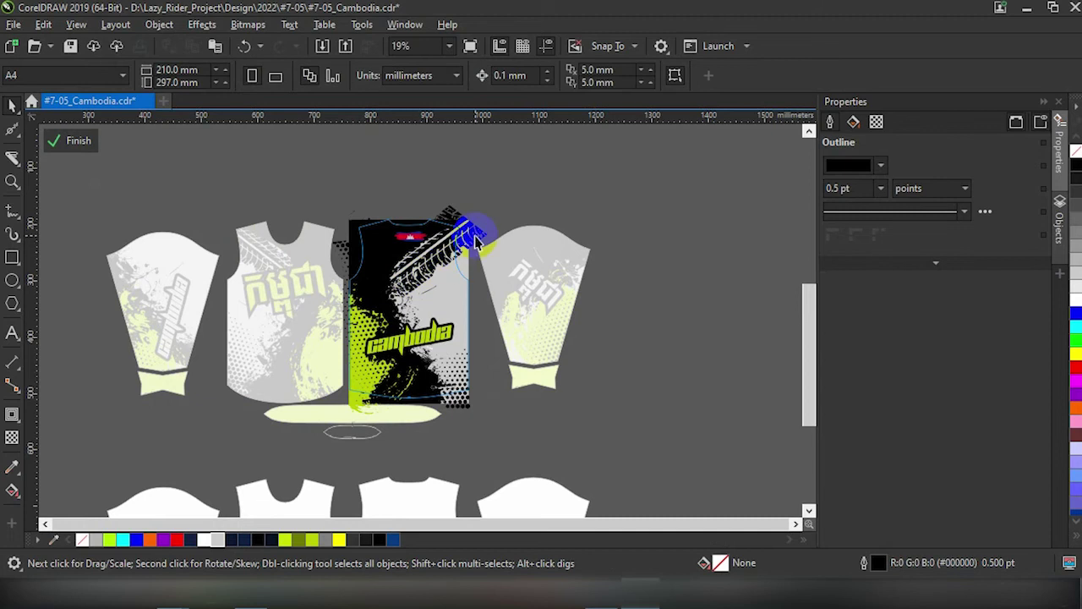
Select the back panel's PowerClip artwork and drag a copy to the right of the layout
left_click(322, 193)
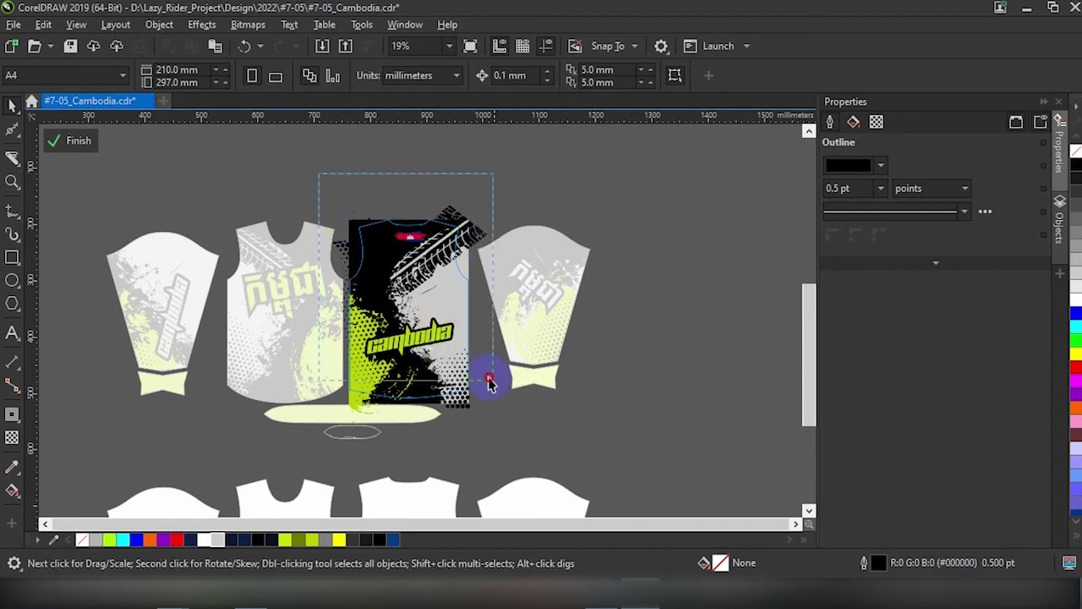
left_click_drag(488, 381, 551, 448)
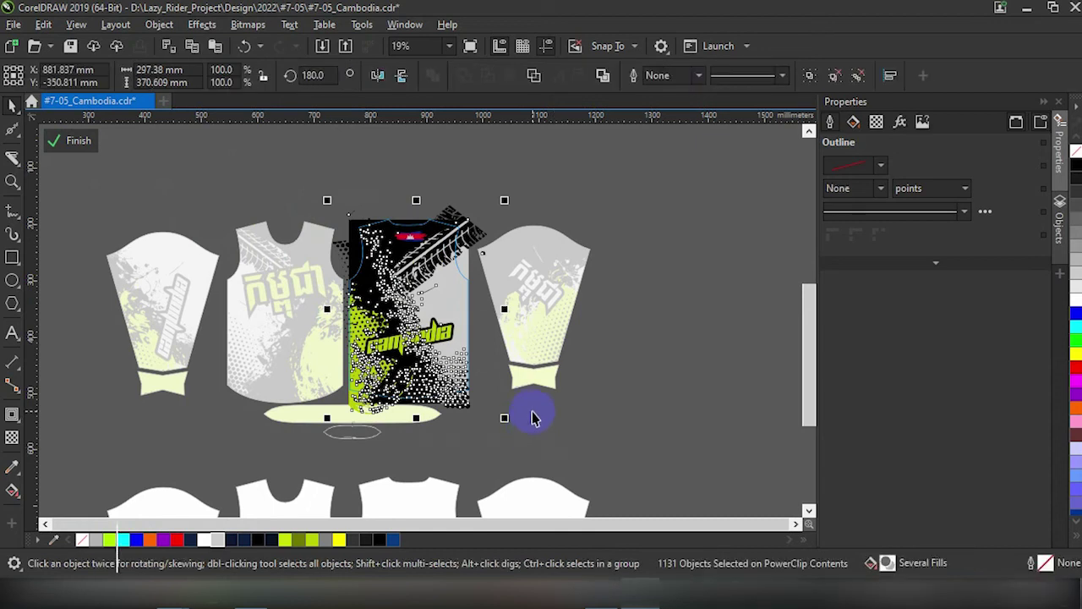
left_click(602, 298)
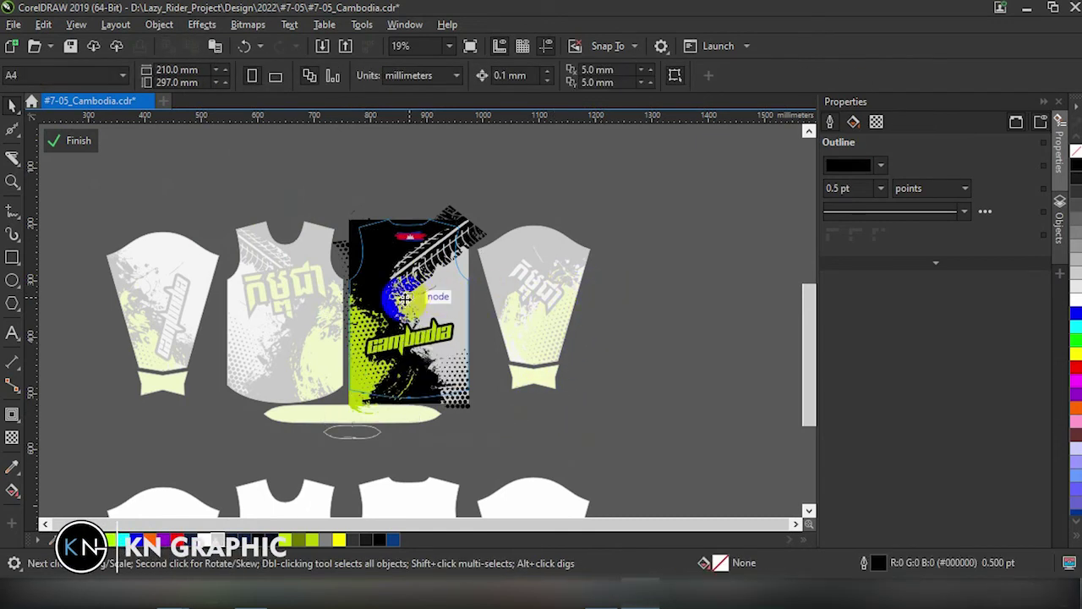
left_click(391, 296)
left_click_drag(393, 296, 633, 293)
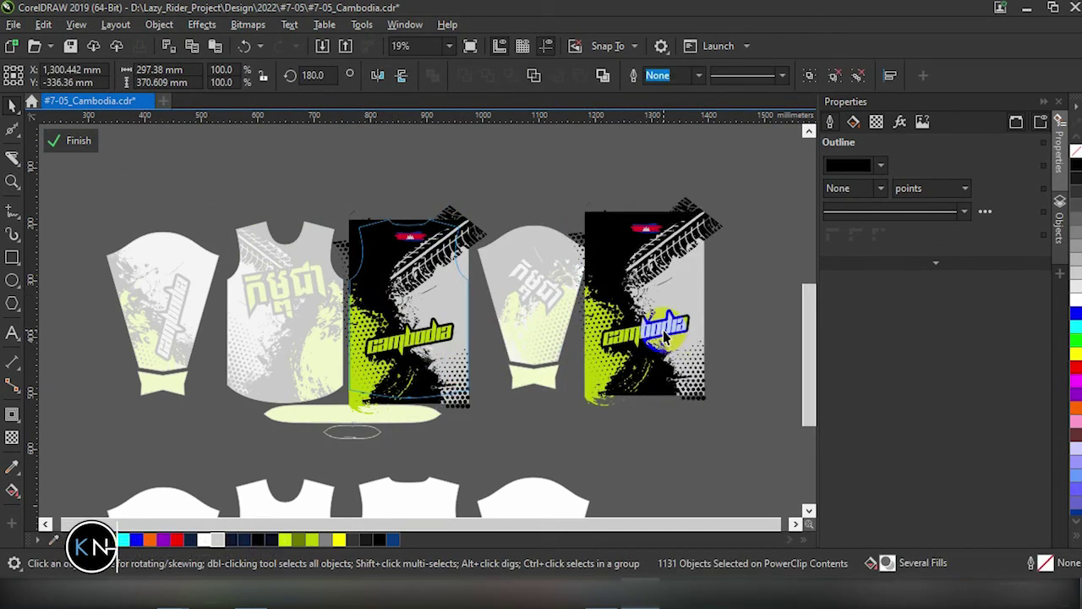
Delete the Cambodia wordmark and flag from the copy and move it down by the jersey pieces
left_click(651, 326)
key("Delete")
left_click(651, 237)
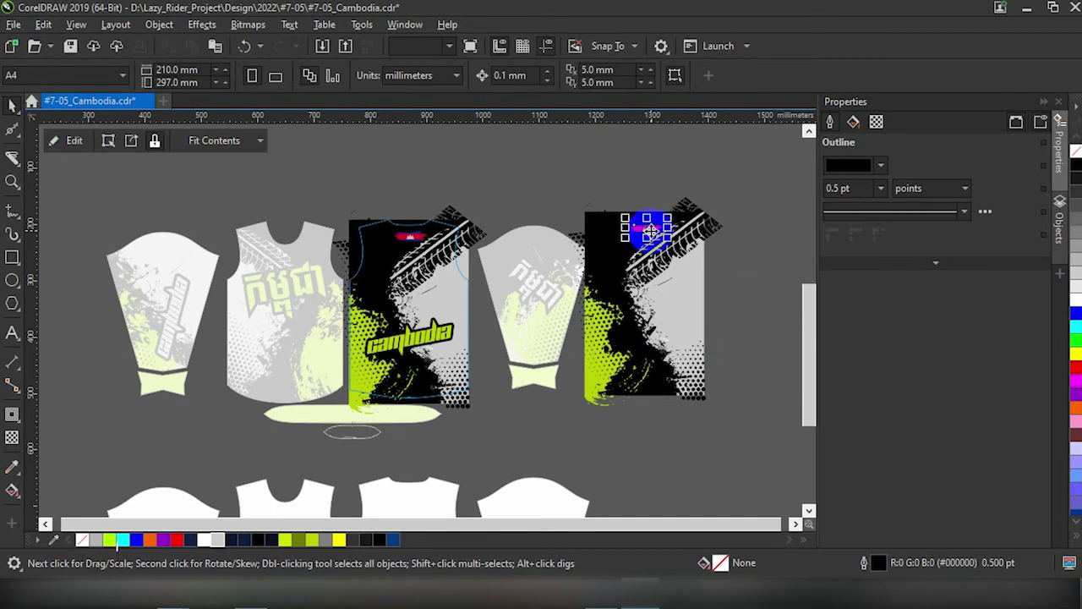
key("Delete")
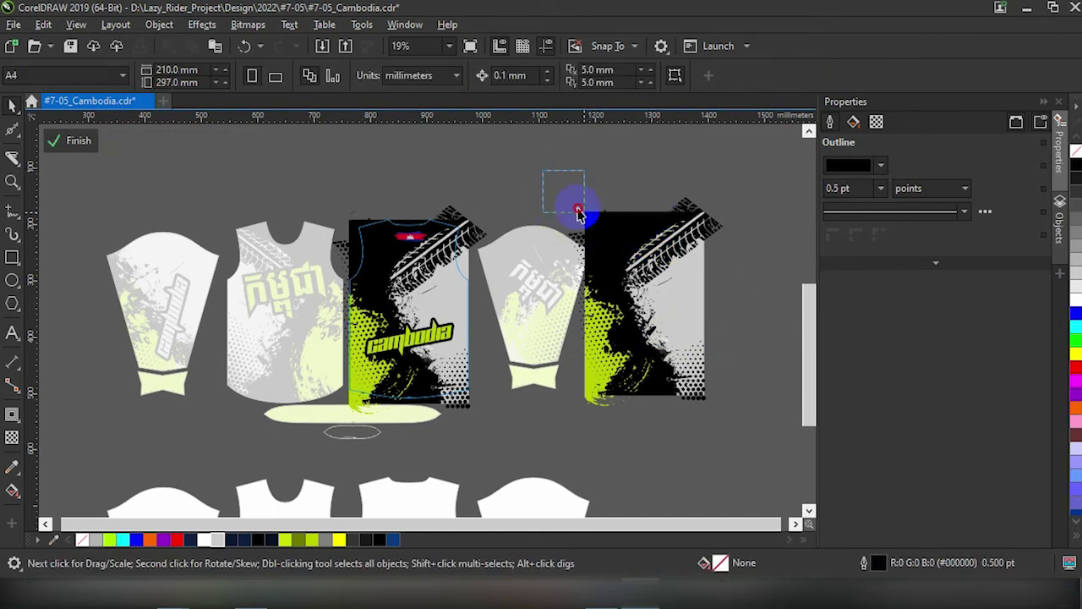
left_click_drag(578, 212, 789, 447)
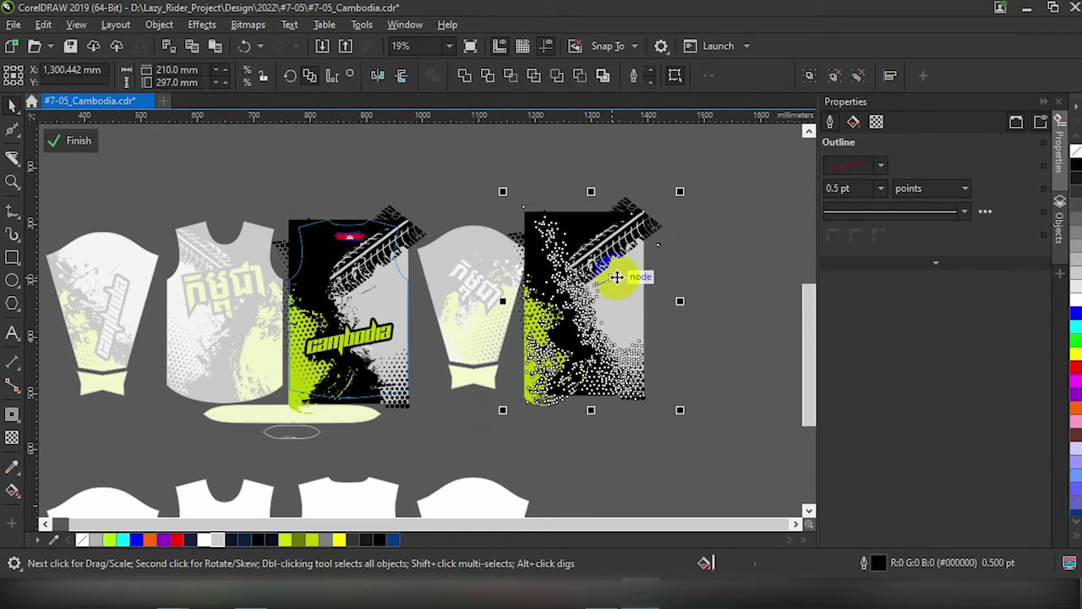
left_click_drag(616, 276, 328, 521)
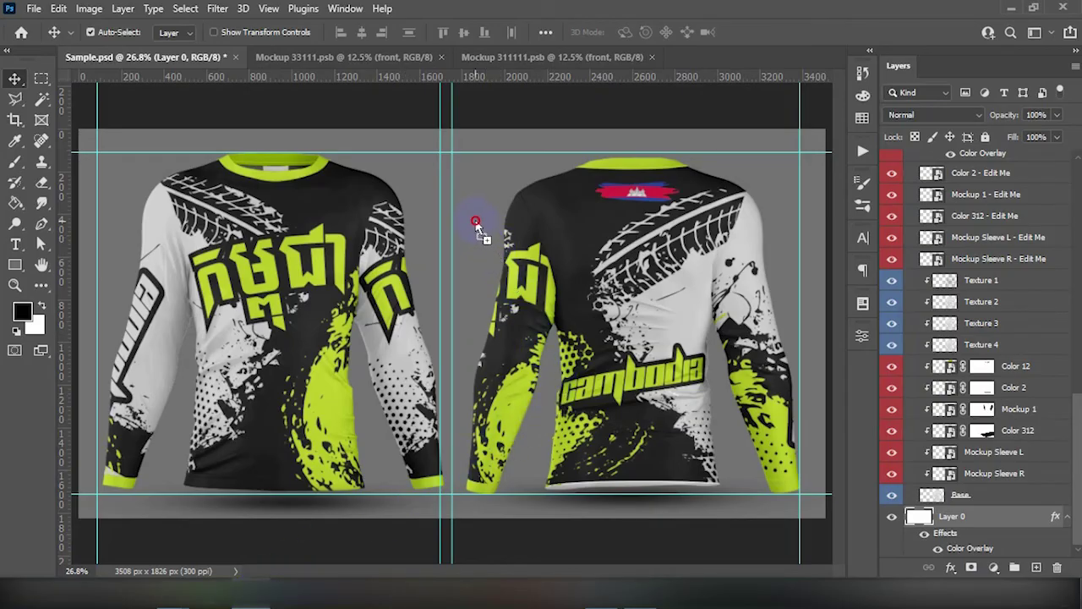
Bring the grunge artwork into Sample.psd as a new layer and rotate it 90°
left_click_drag(475, 197, 477, 196)
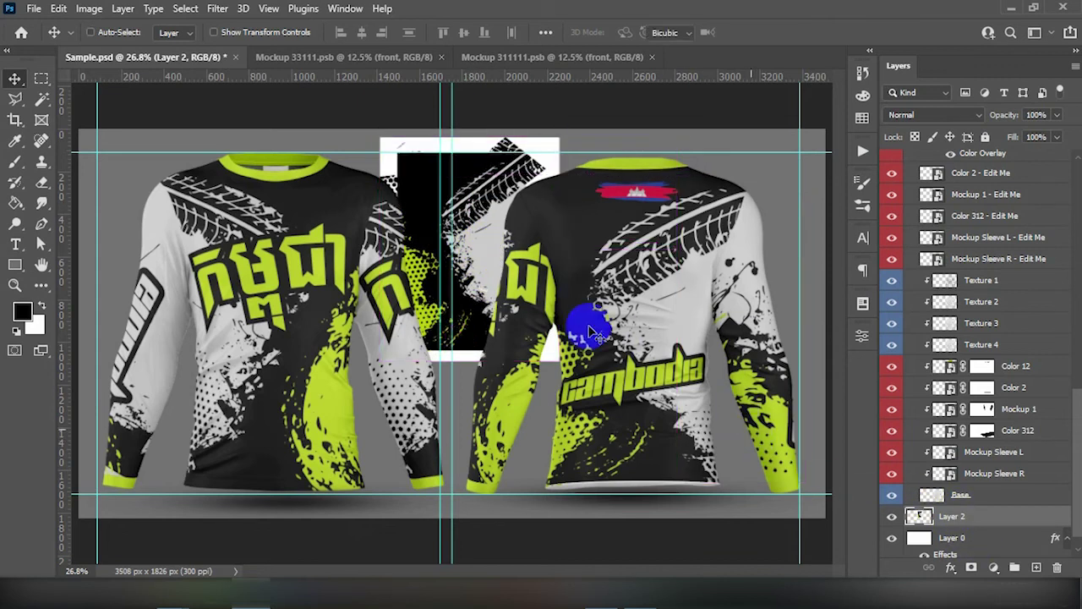
key("ctrl+t")
right_click(471, 208)
left_click(533, 441)
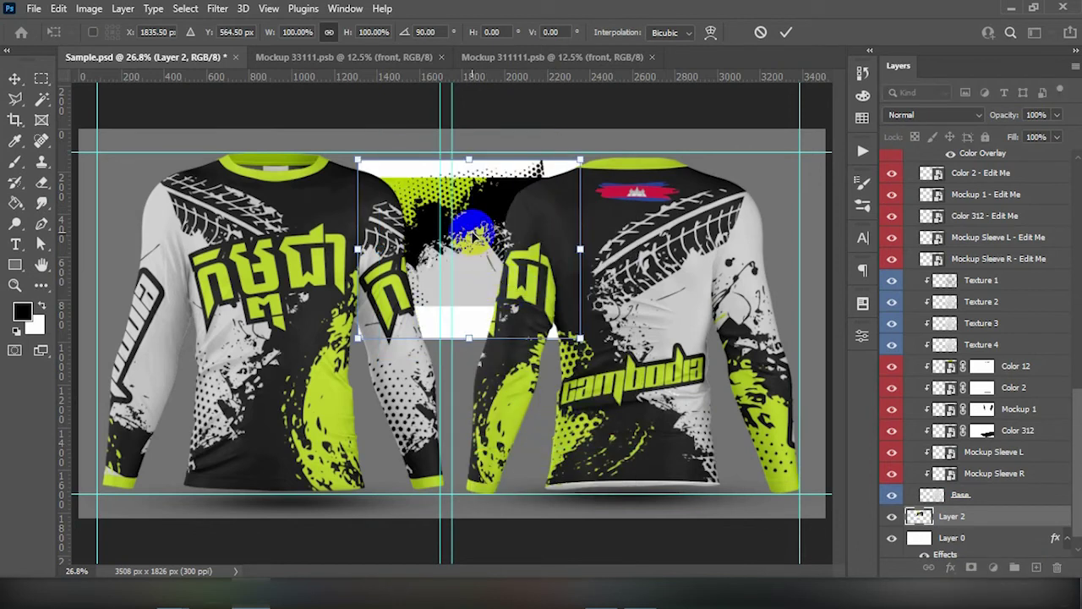
Enlarge the rotated artwork to about 445% so it covers the whole background, then apply
left_click_drag(580, 337, 945, 554)
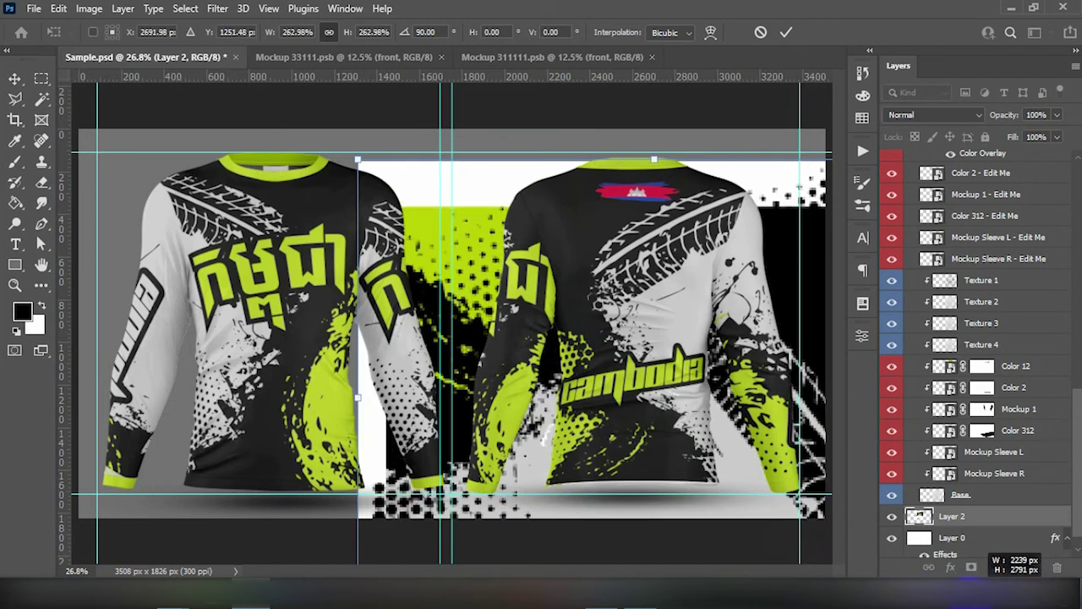
left_click_drag(945, 553, 963, 560)
left_click_drag(358, 159, 14, 95)
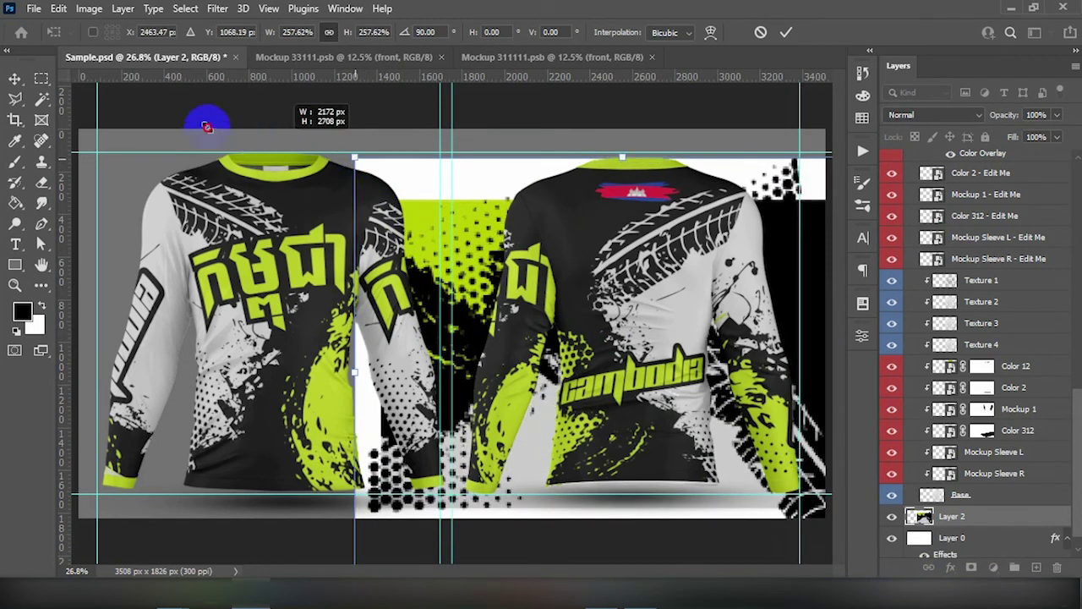
mouse_move(501, 171)
left_mouse_down()
mouse_move(448, 267)
mouse_move(422, 273)
mouse_move(425, 290)
left_mouse_up()
key("ctrl+minus")
key("ctrl+minus")
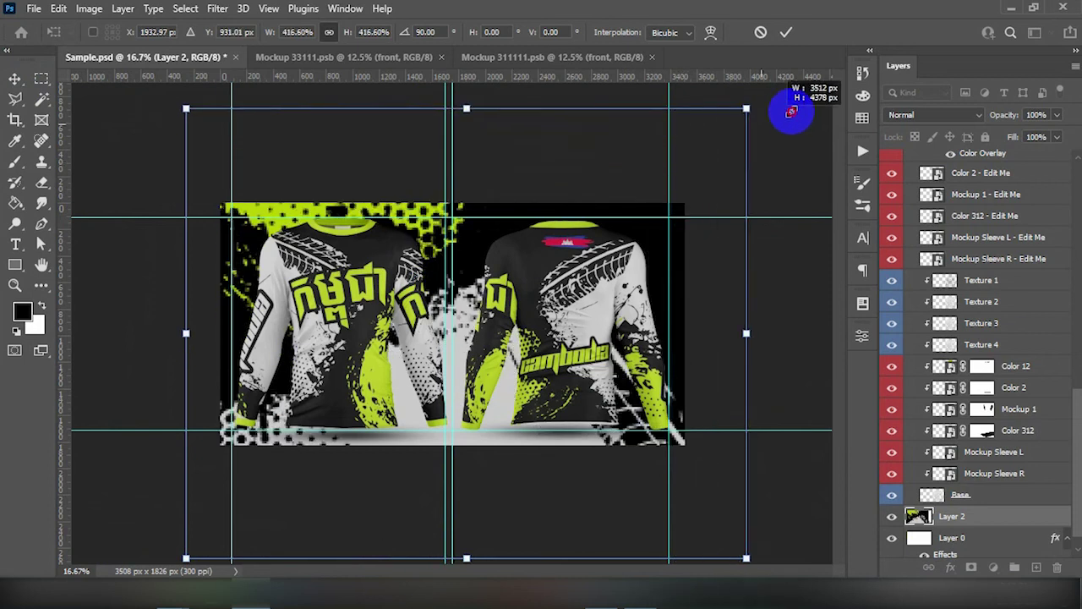
left_click_drag(681, 162, 833, 91)
left_click_drag(597, 164, 590, 207)
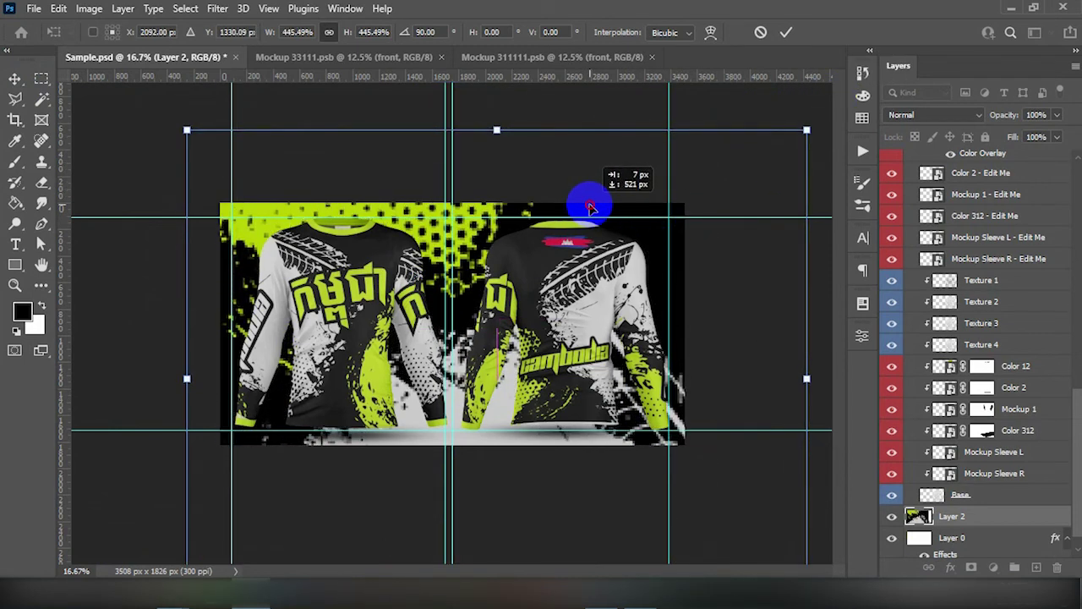
key("Return")
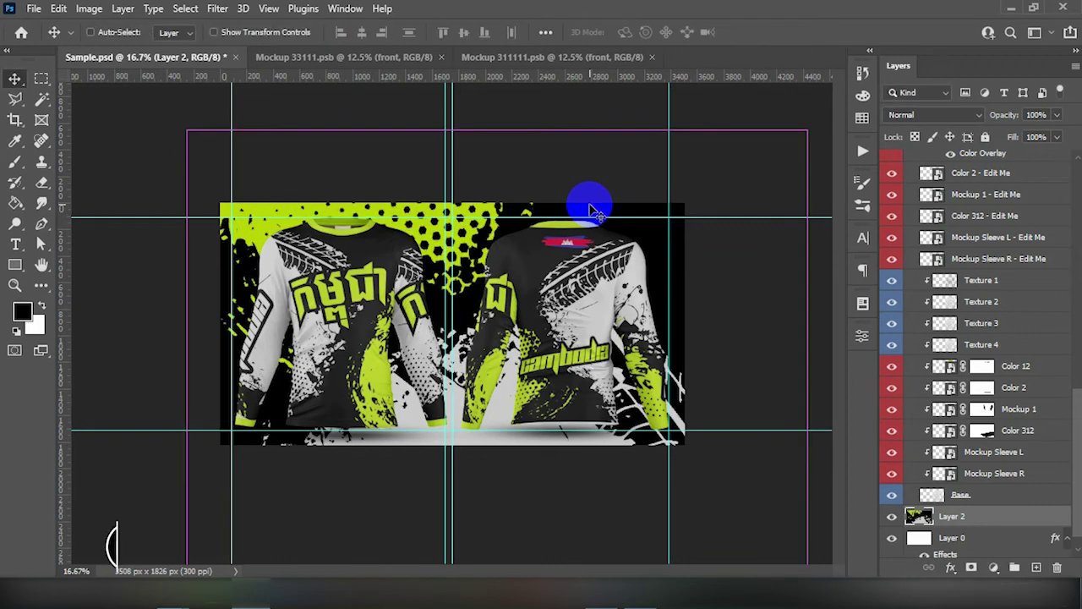
Set Layer 2's grunge artwork to 20% opacity for a faint lime texture
key("ctrl+0")
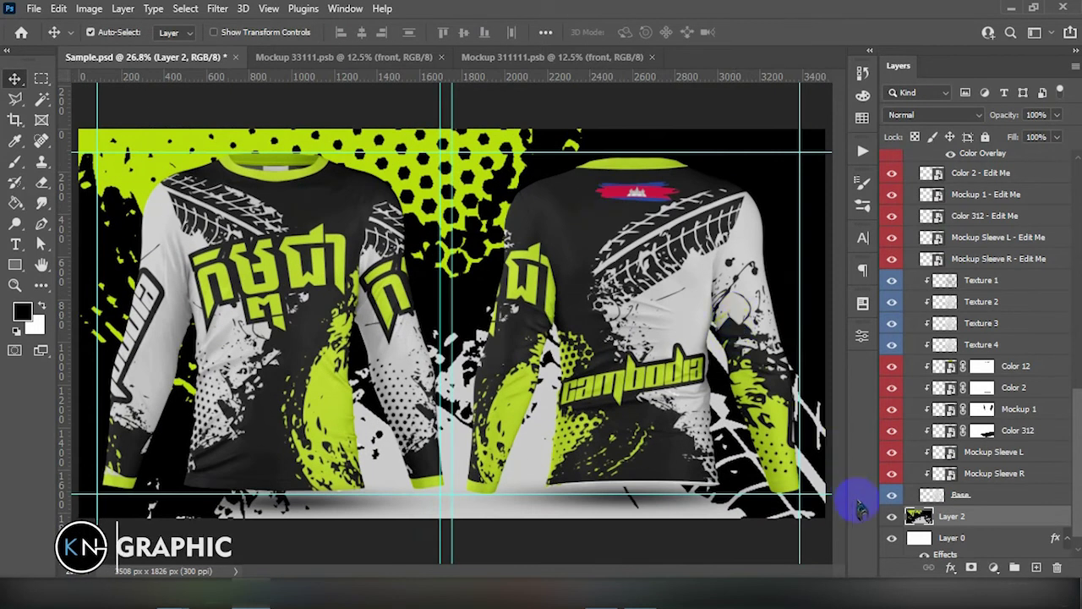
left_click(1056, 114)
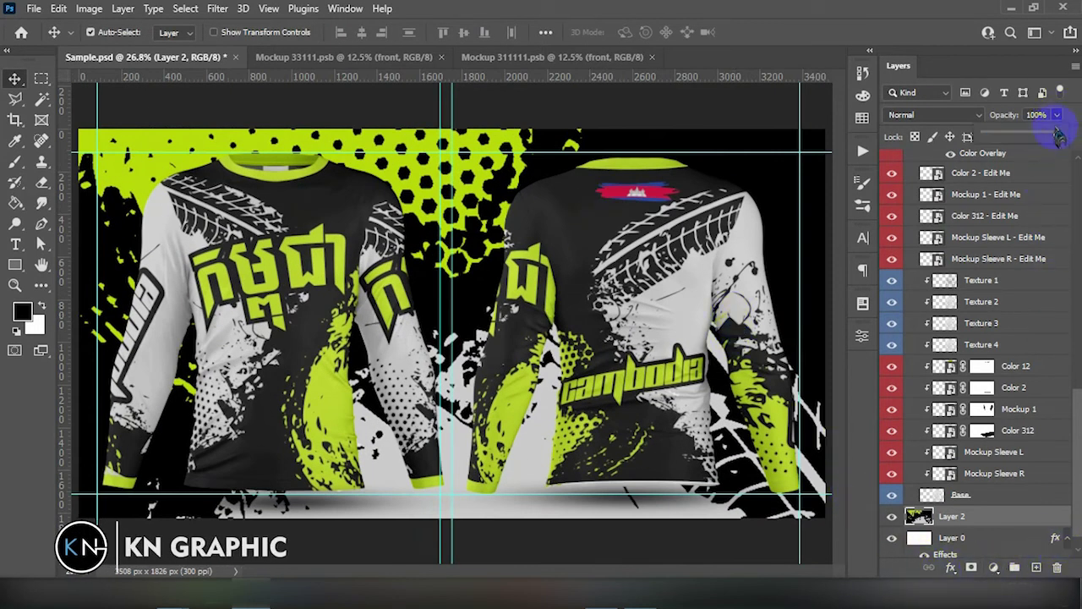
left_click_drag(1041, 135, 993, 137)
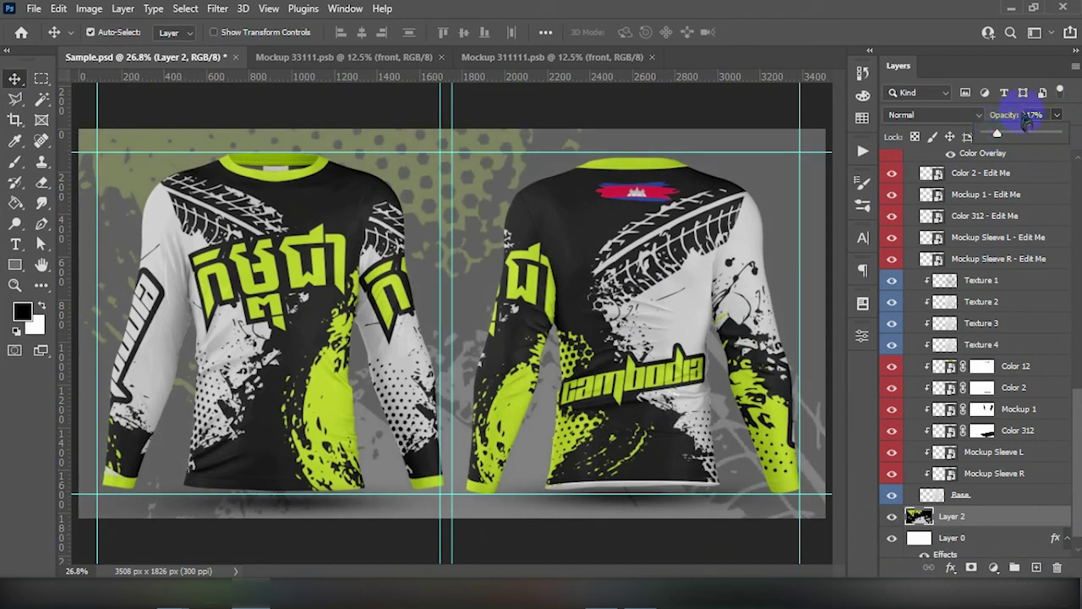
left_click(1048, 115)
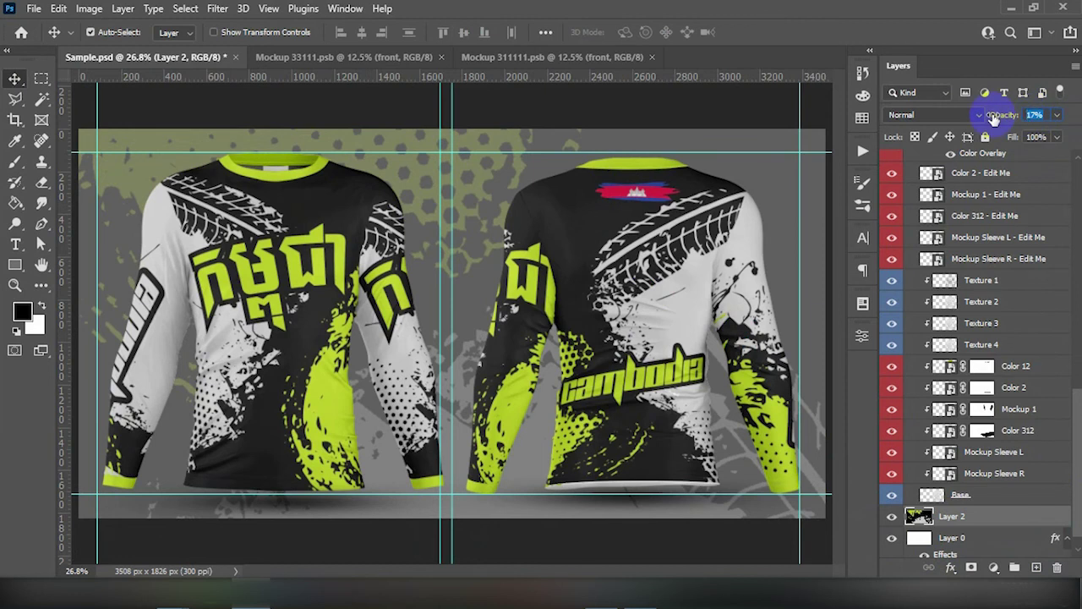
type("20")
key("Return")
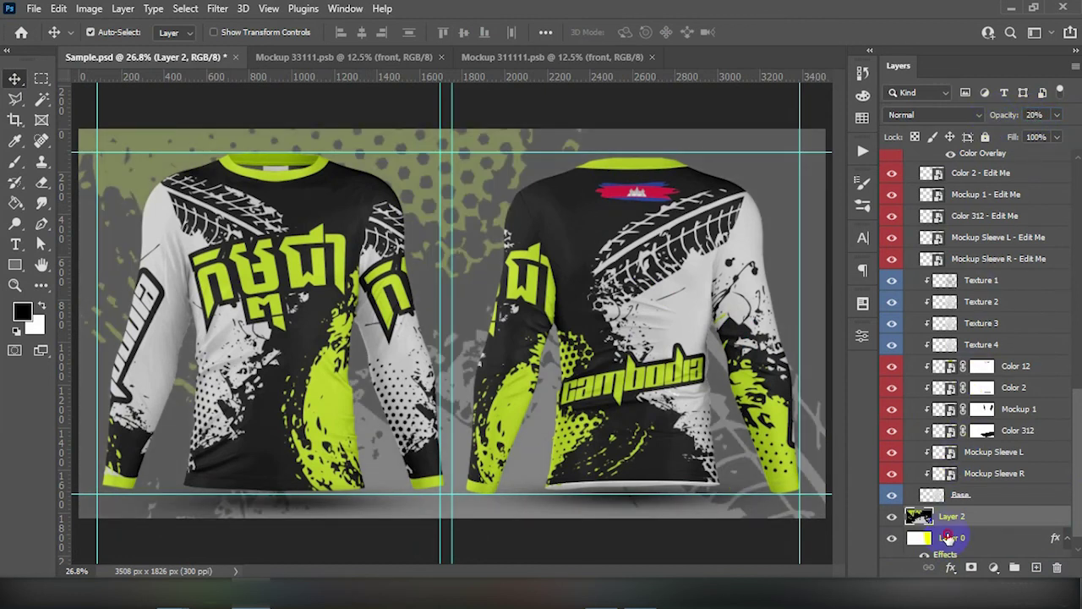
left_click(949, 538)
Give Layer 0 a black (000000) Color Overlay so the backdrop turns black
left_click(950, 568)
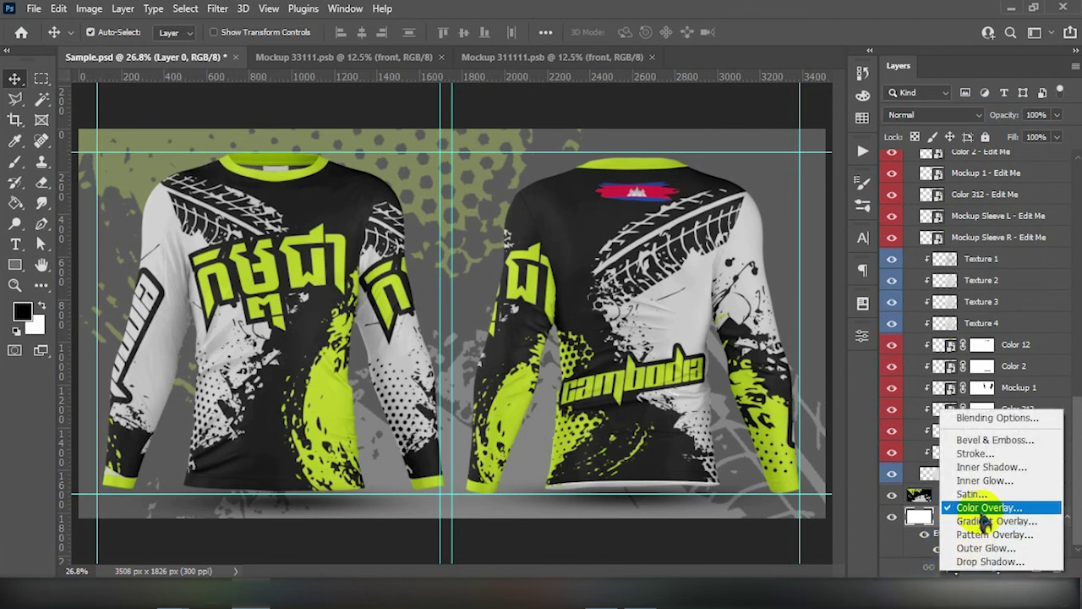
key("Escape")
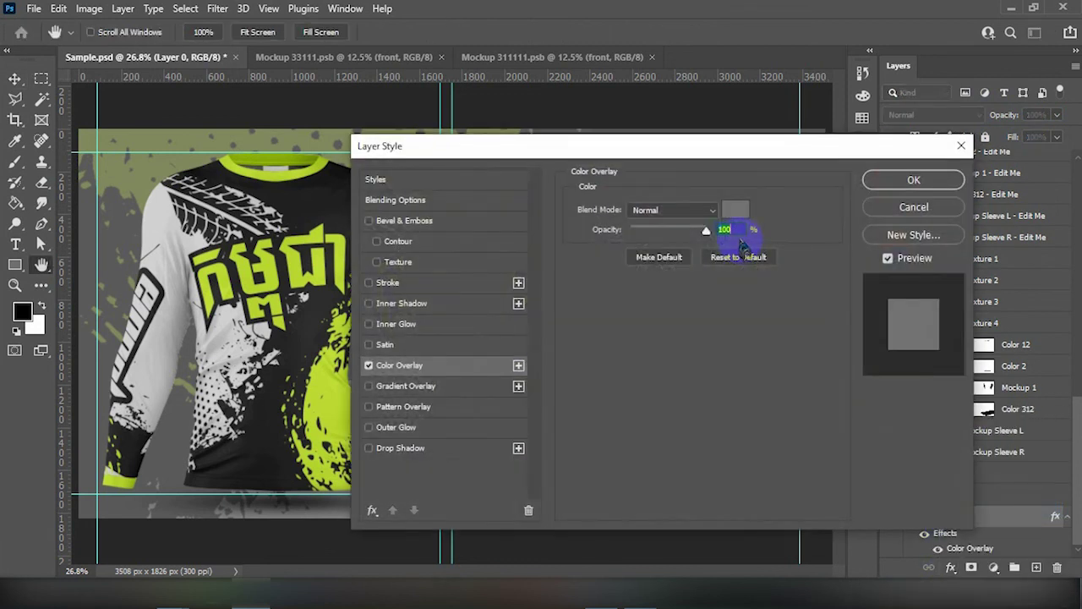
left_click(734, 210)
left_click_drag(586, 295, 524, 401)
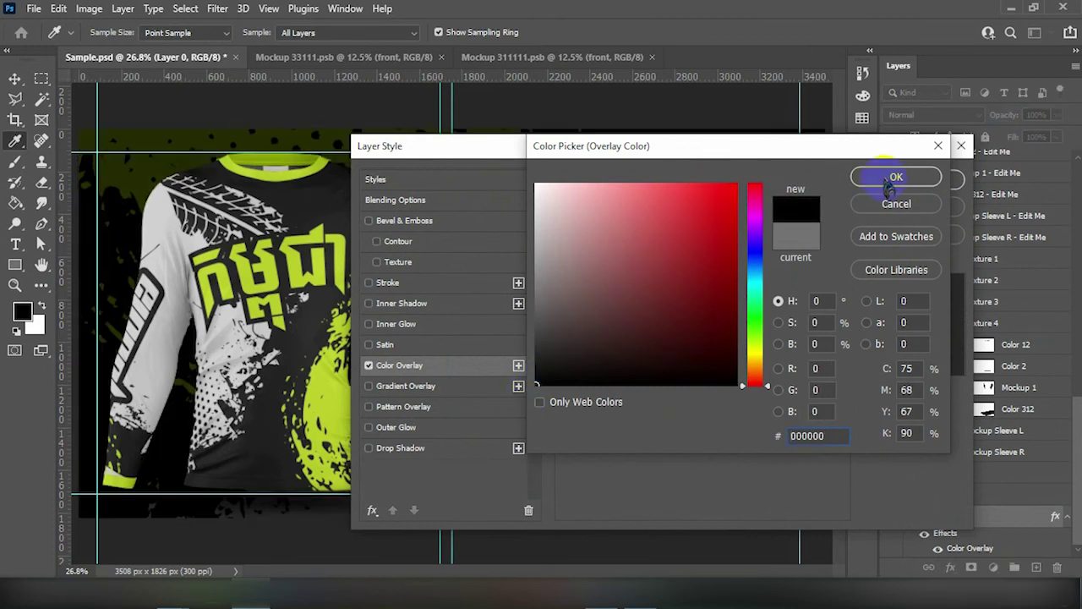
left_click_drag(550, 188, 495, 152)
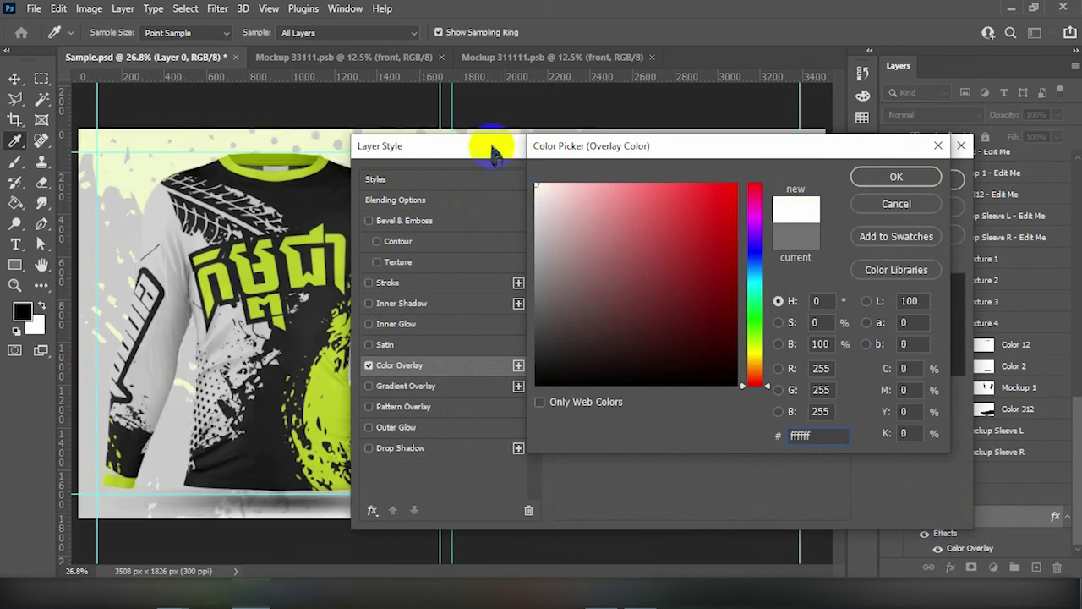
left_click_drag(620, 306, 499, 418)
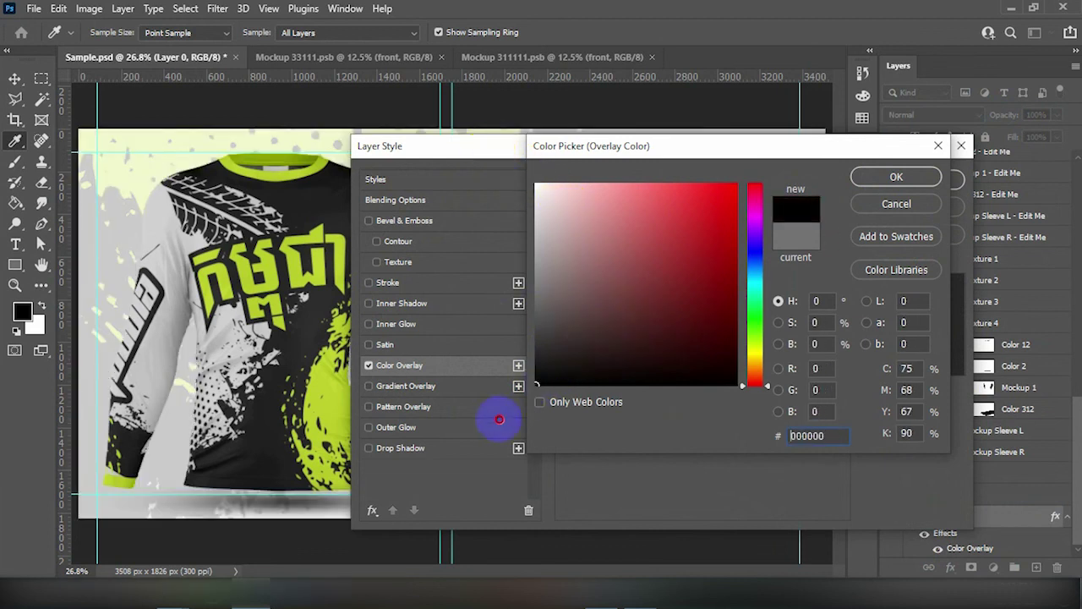
left_click(896, 176)
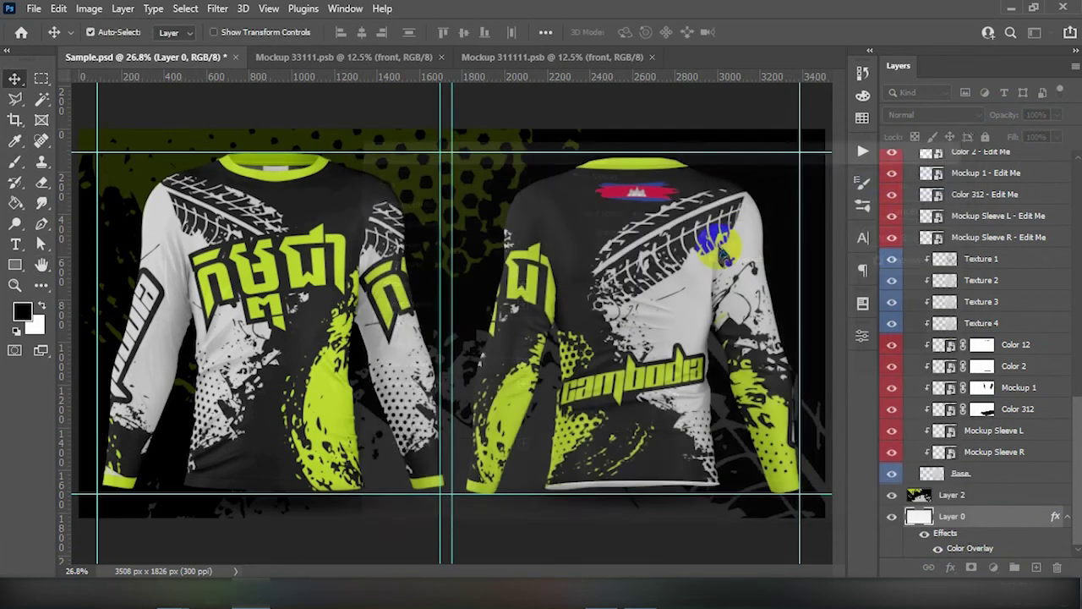
mouse_move(724, 233)
left_mouse_down()
mouse_move(739, 222)
mouse_move(625, 320)
mouse_move(655, 299)
left_mouse_up()
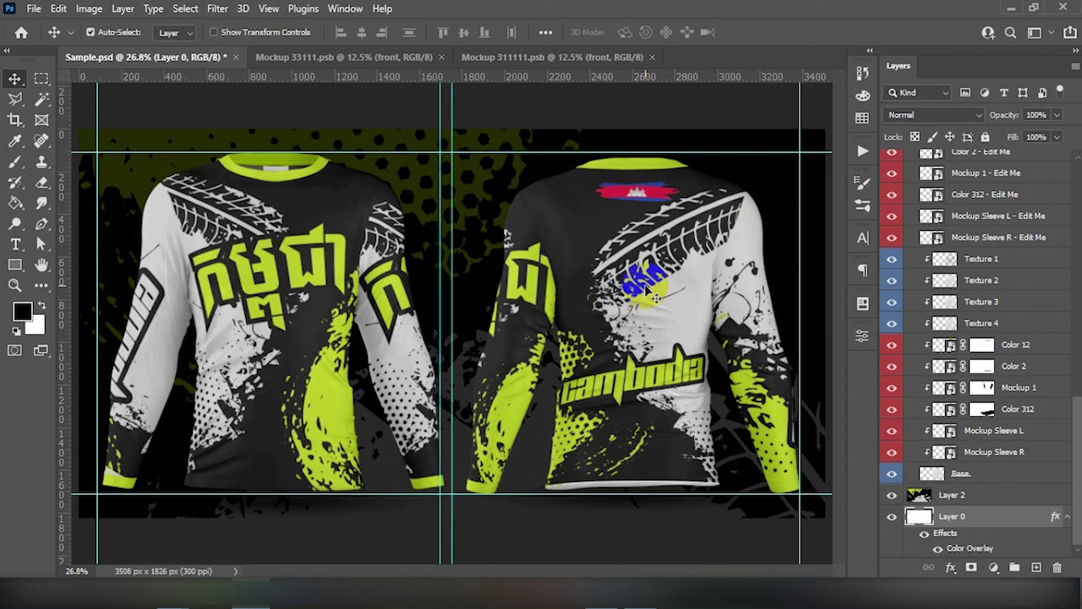
mouse_move(649, 292)
left_mouse_down()
mouse_move(434, 288)
mouse_move(389, 260)
left_mouse_up()
Save the mockup as Sample.jpg in JPEG format at quality 12 (Maximum)
key("ctrl+shift+s")
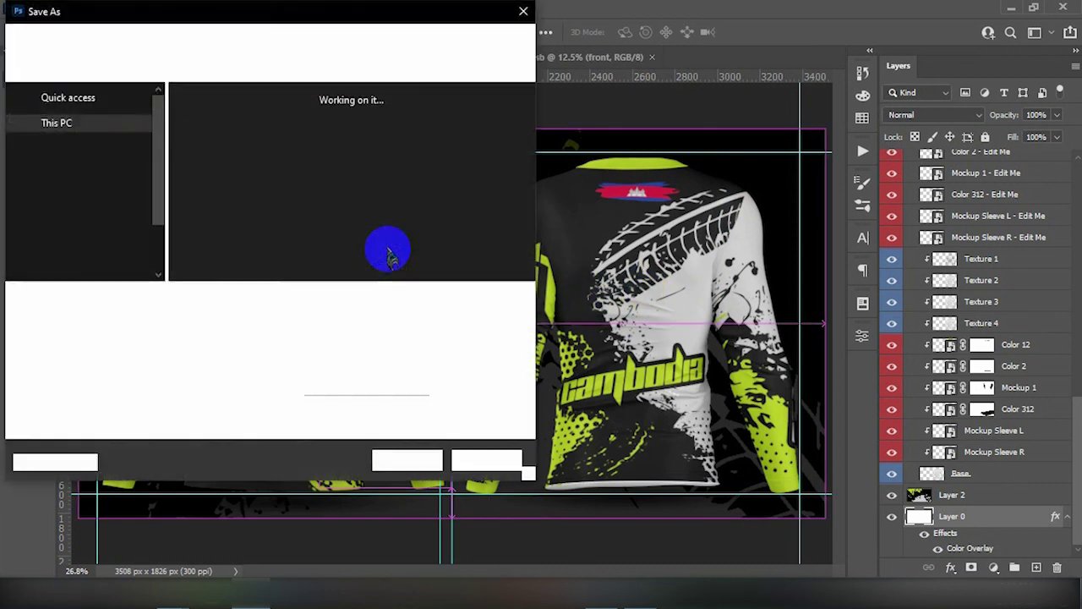
left_click(184, 319)
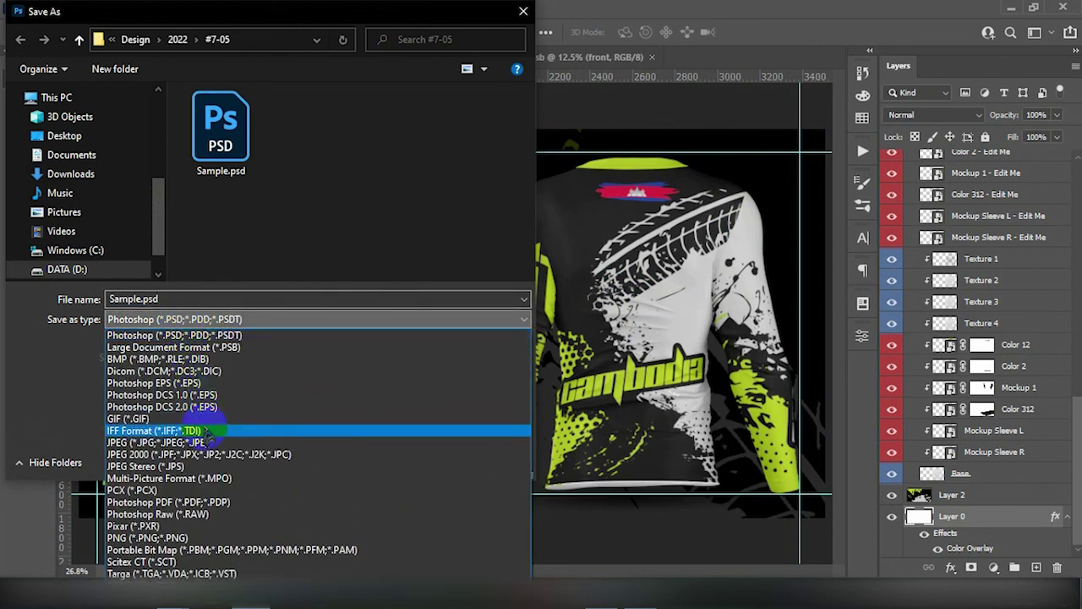
left_click(211, 442)
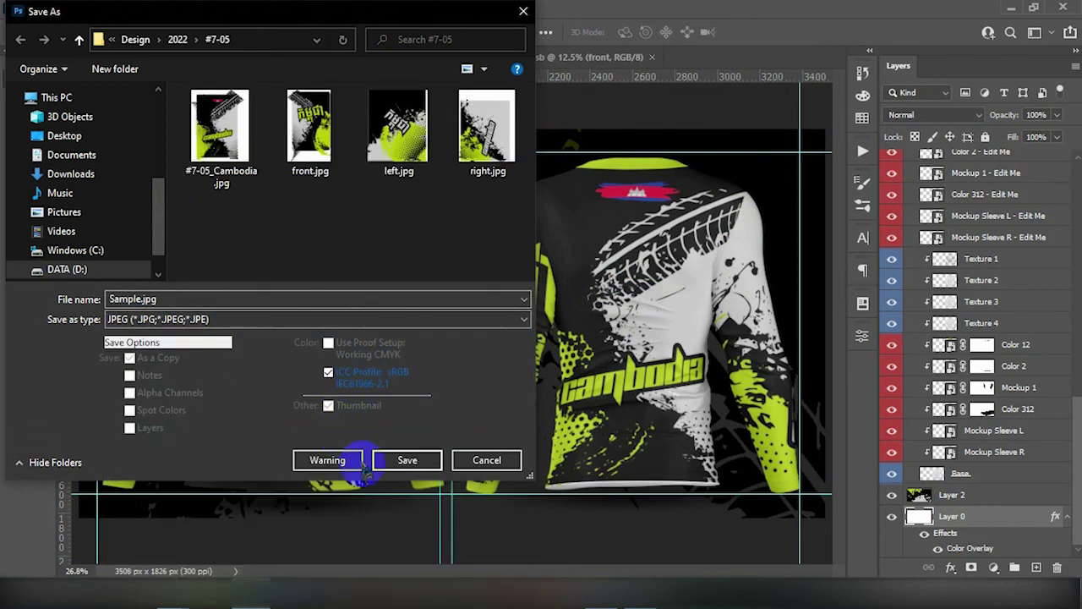
left_click(404, 460)
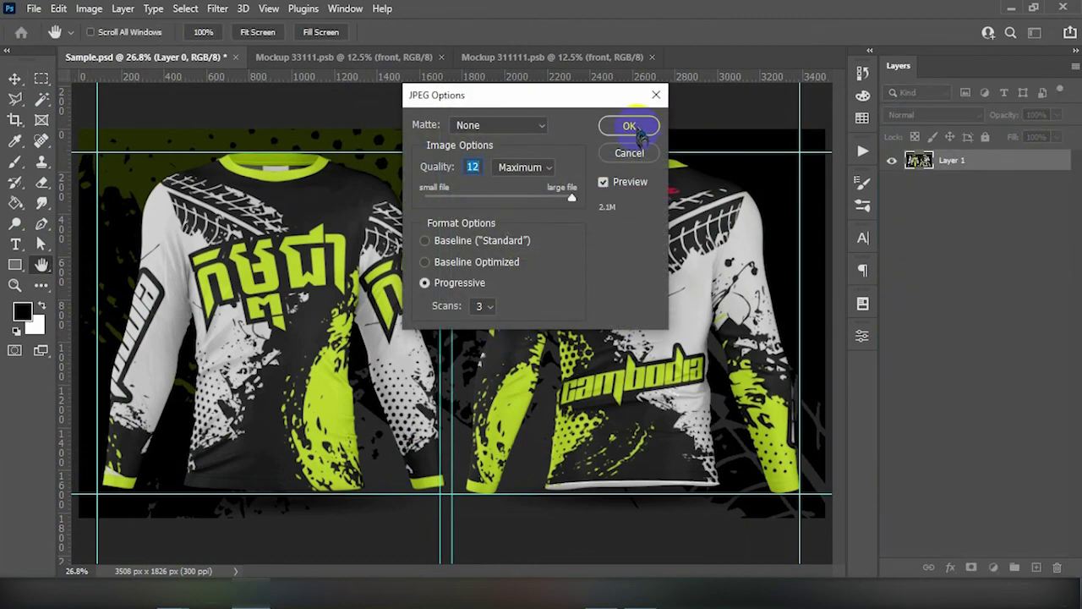
left_click(629, 126)
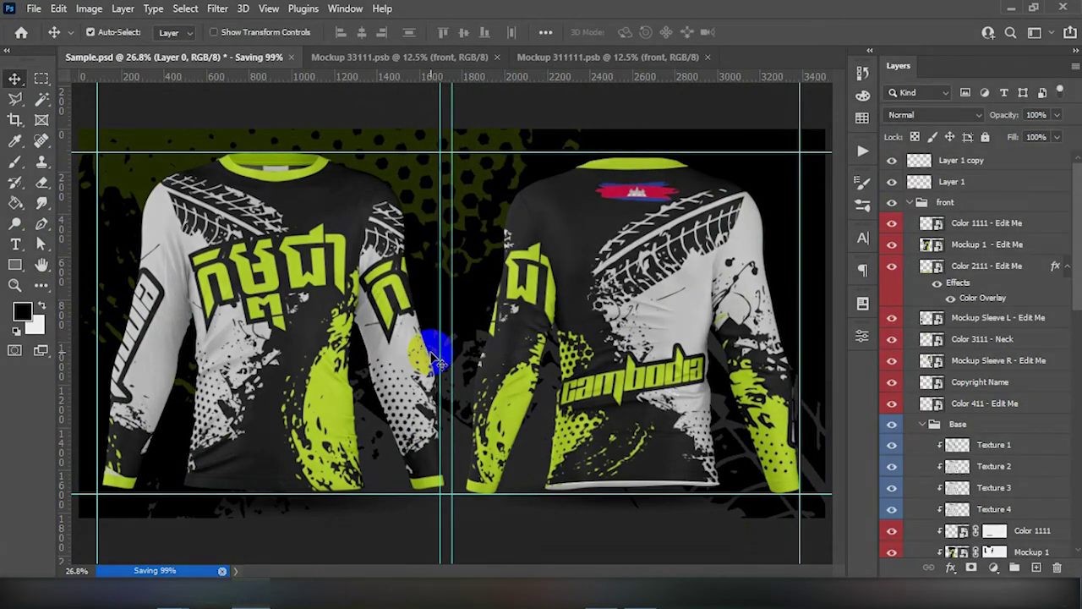